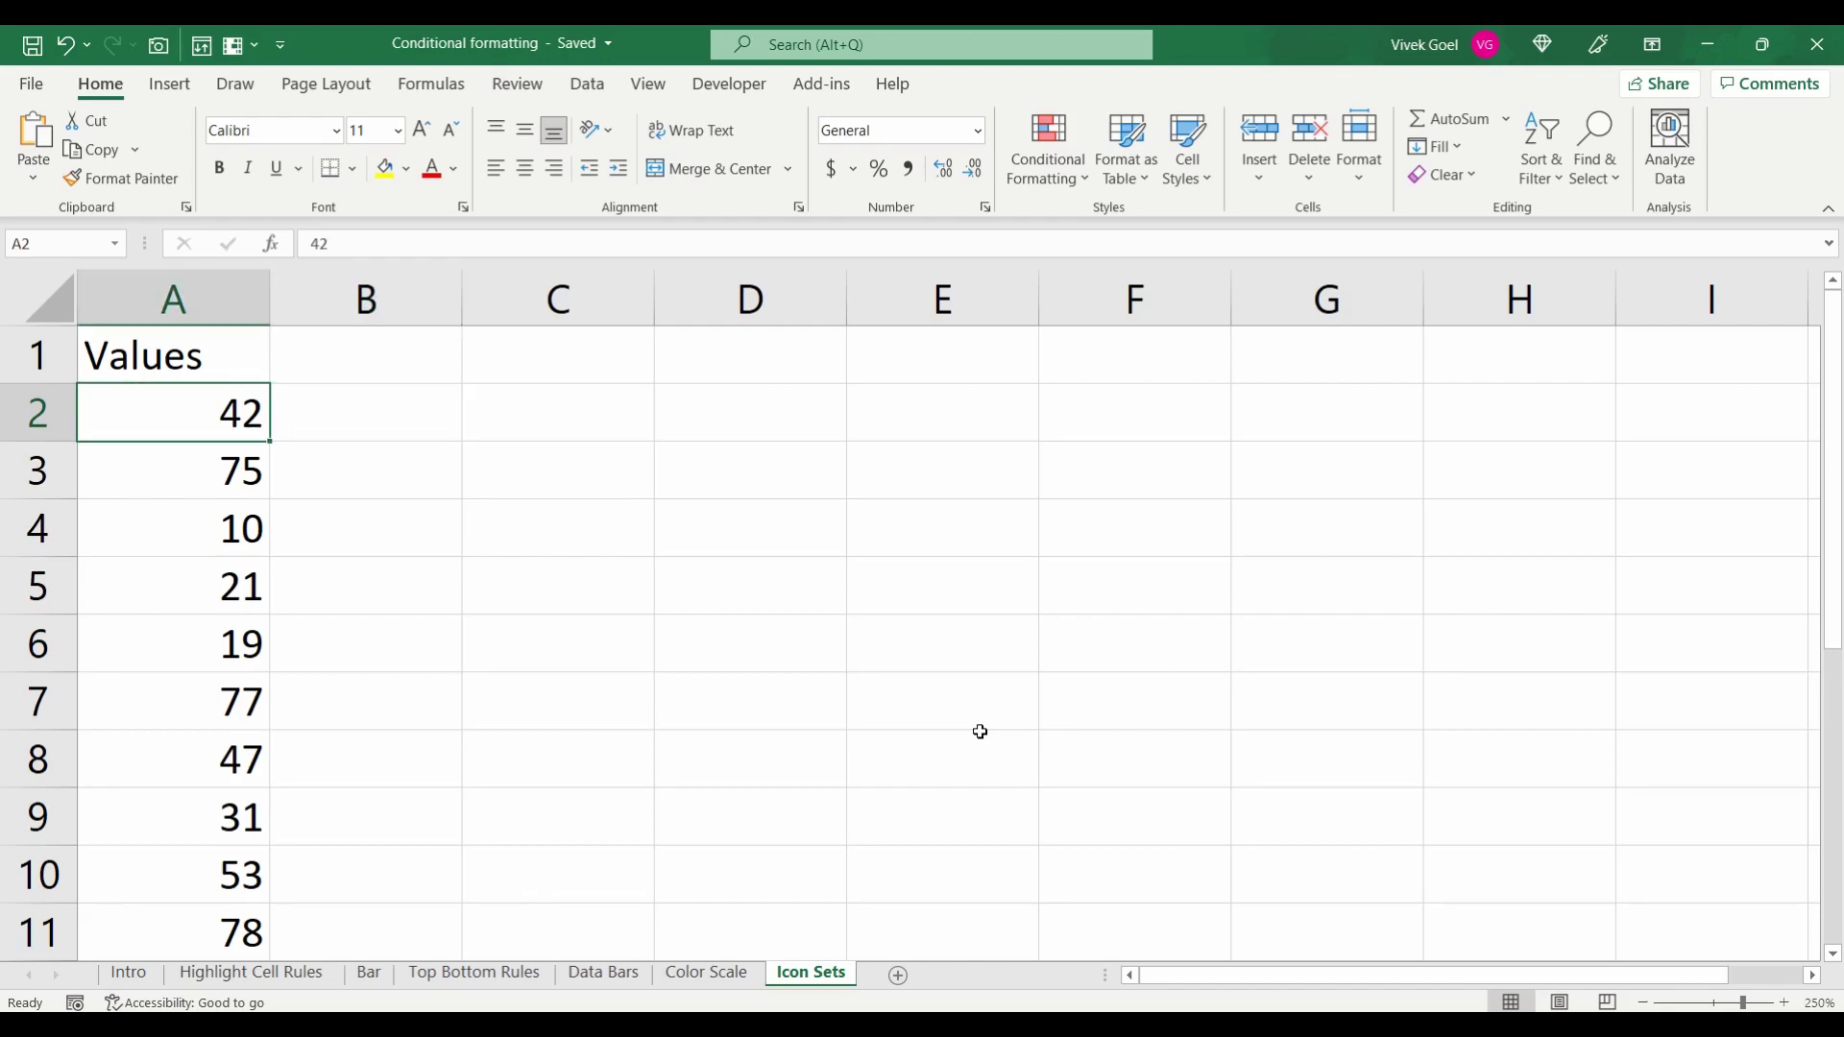
- Preview the icon set styles without applying any, then select A2:A11
{"action": "left_click", "coordinate": [1059, 181]}
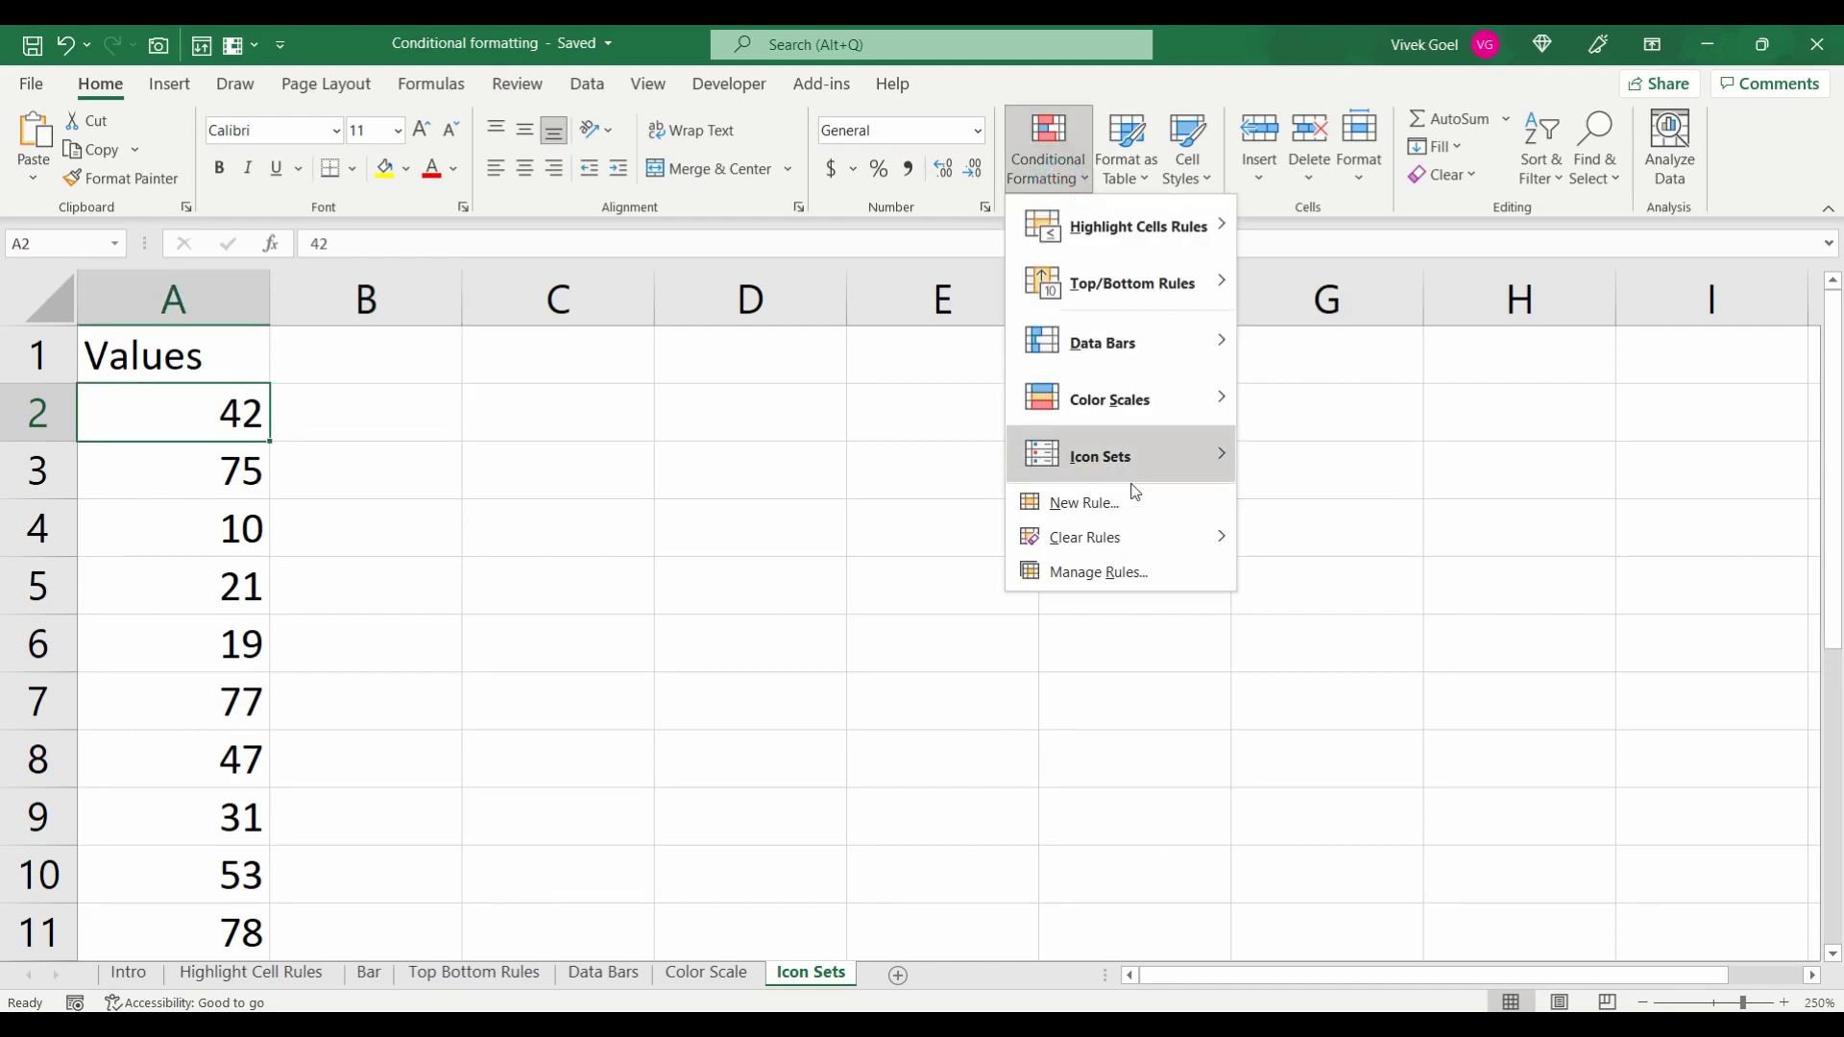
{"action": "mouse_move", "coordinate": [1099, 457]}
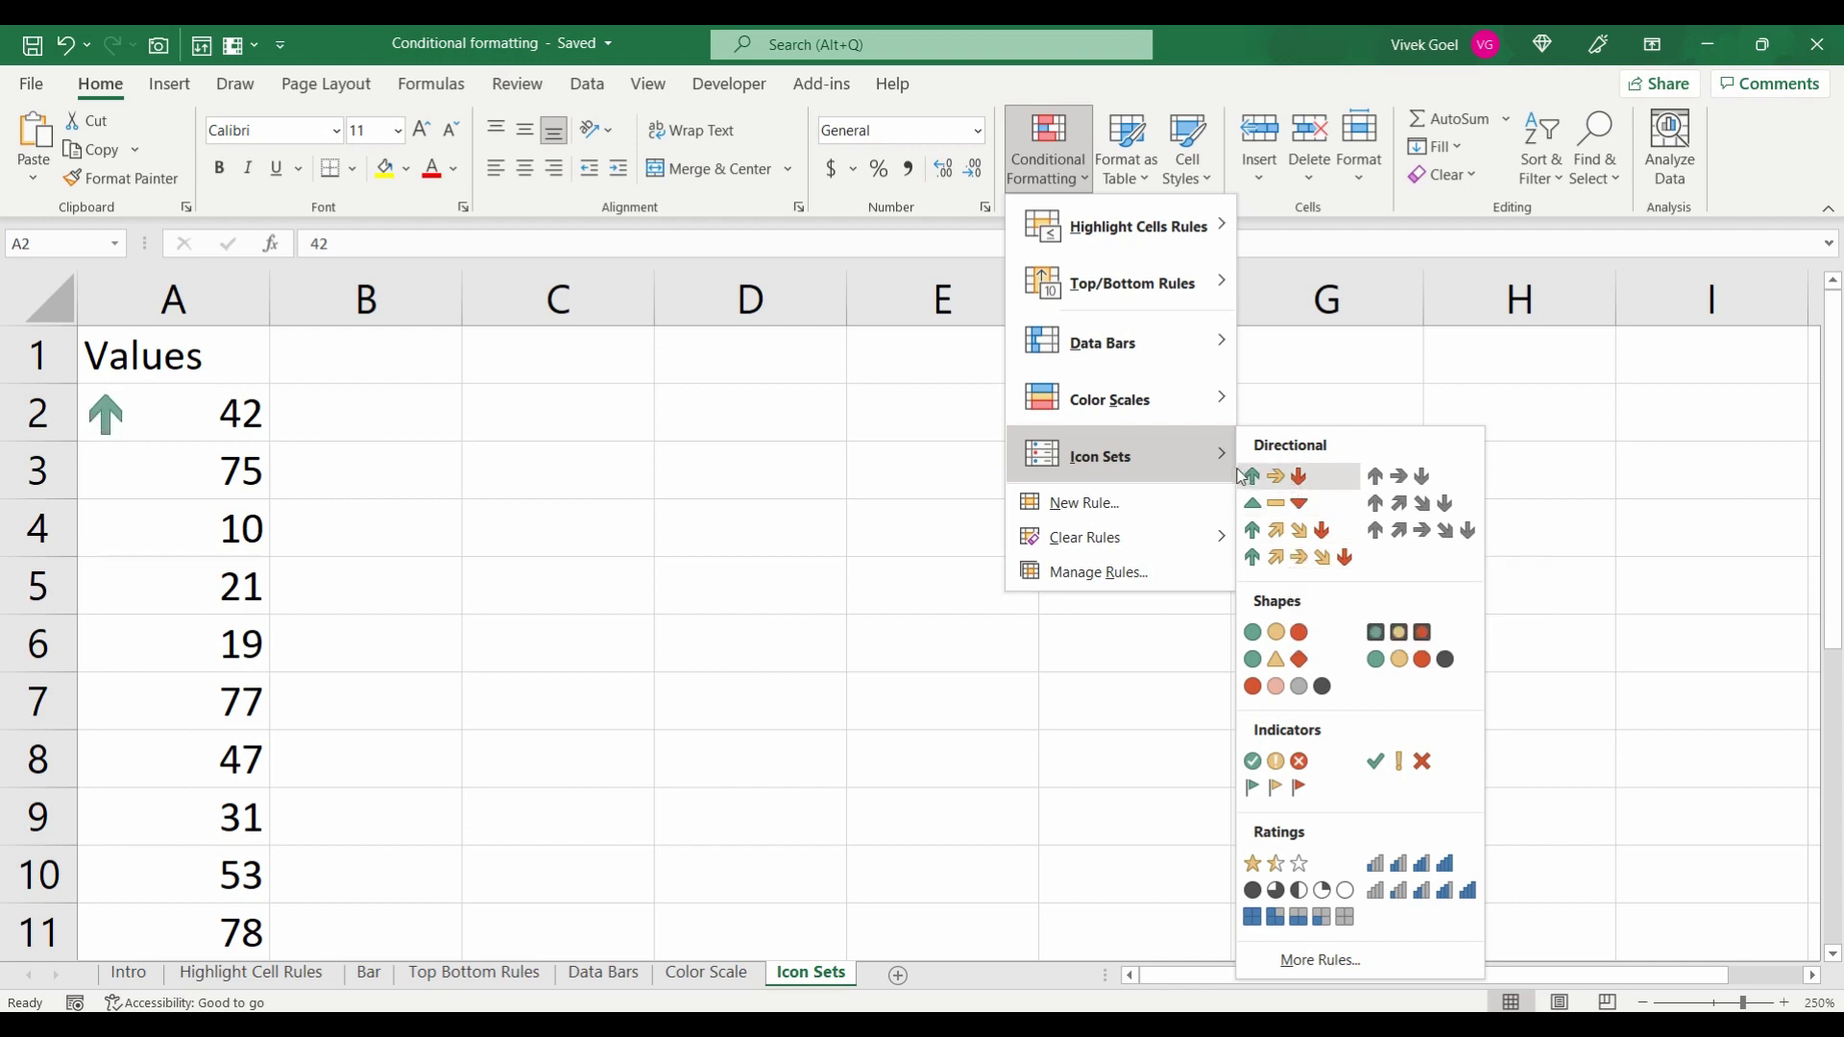
{"action": "left_click", "coordinate": [636, 478]}
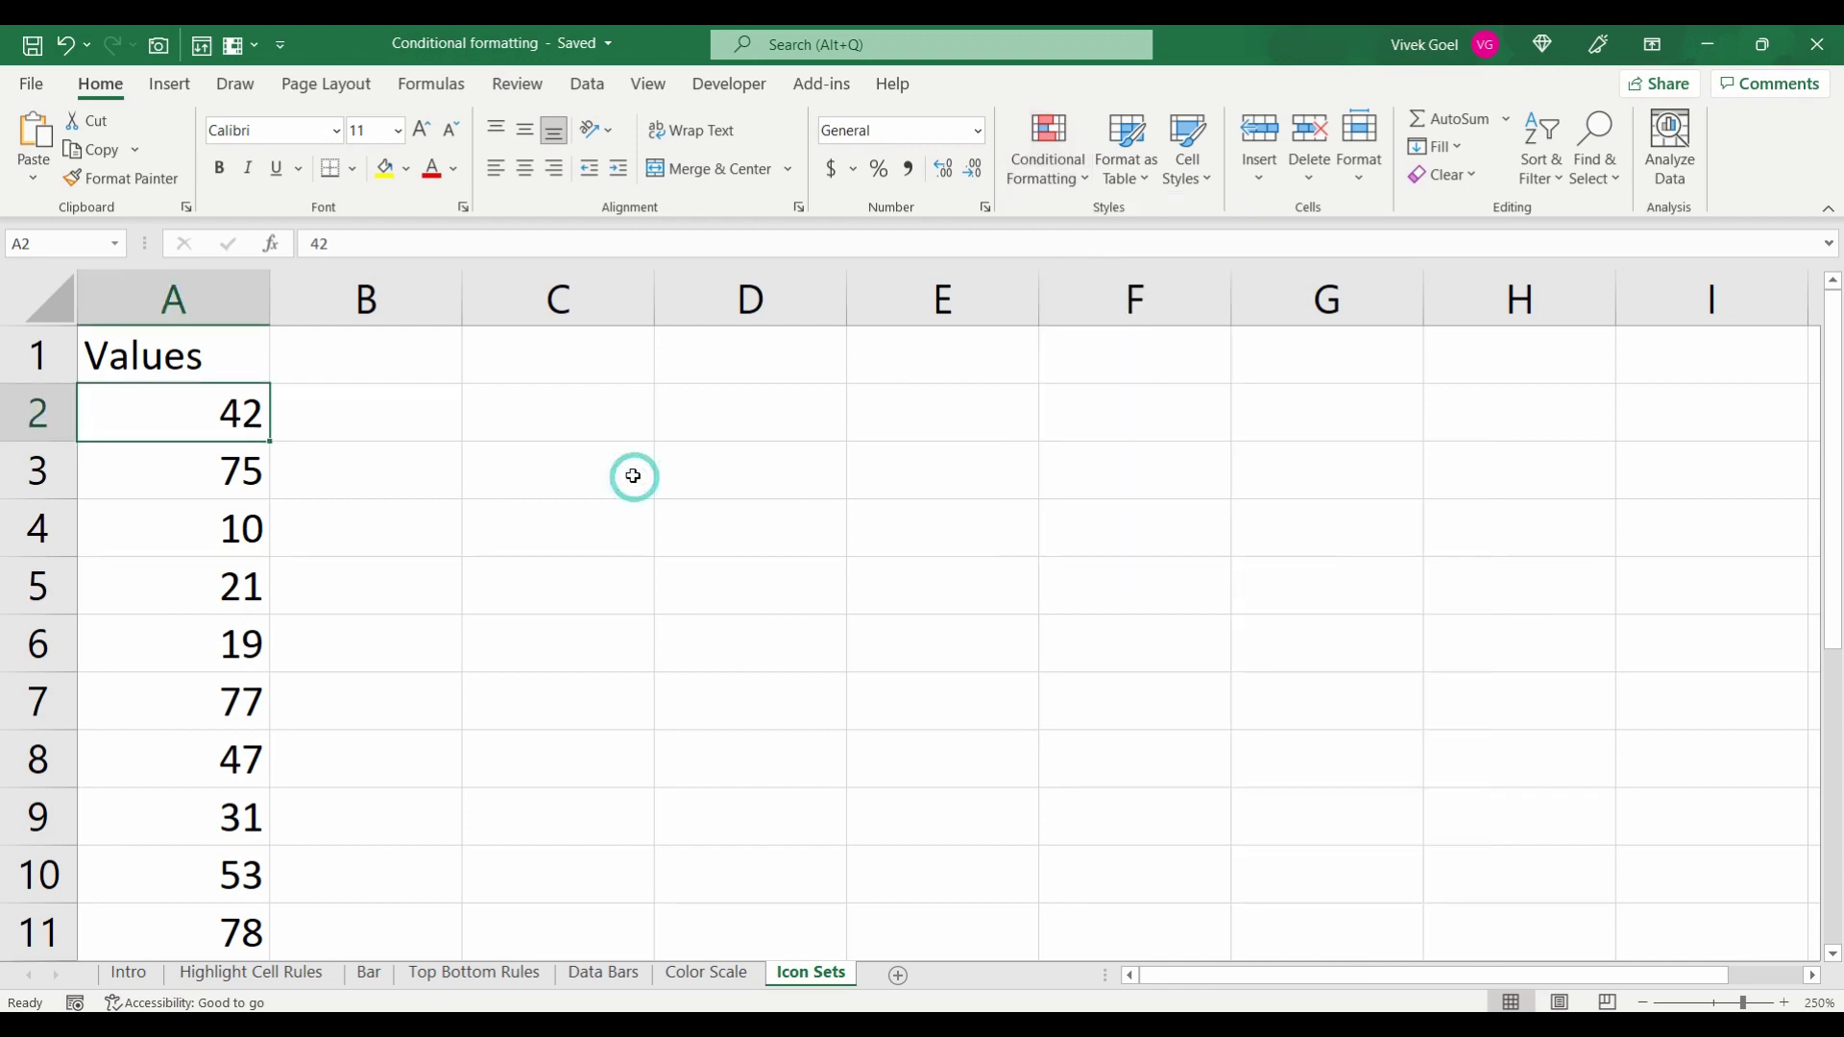
{"action": "key", "text": "ctrl+shift+Down"}
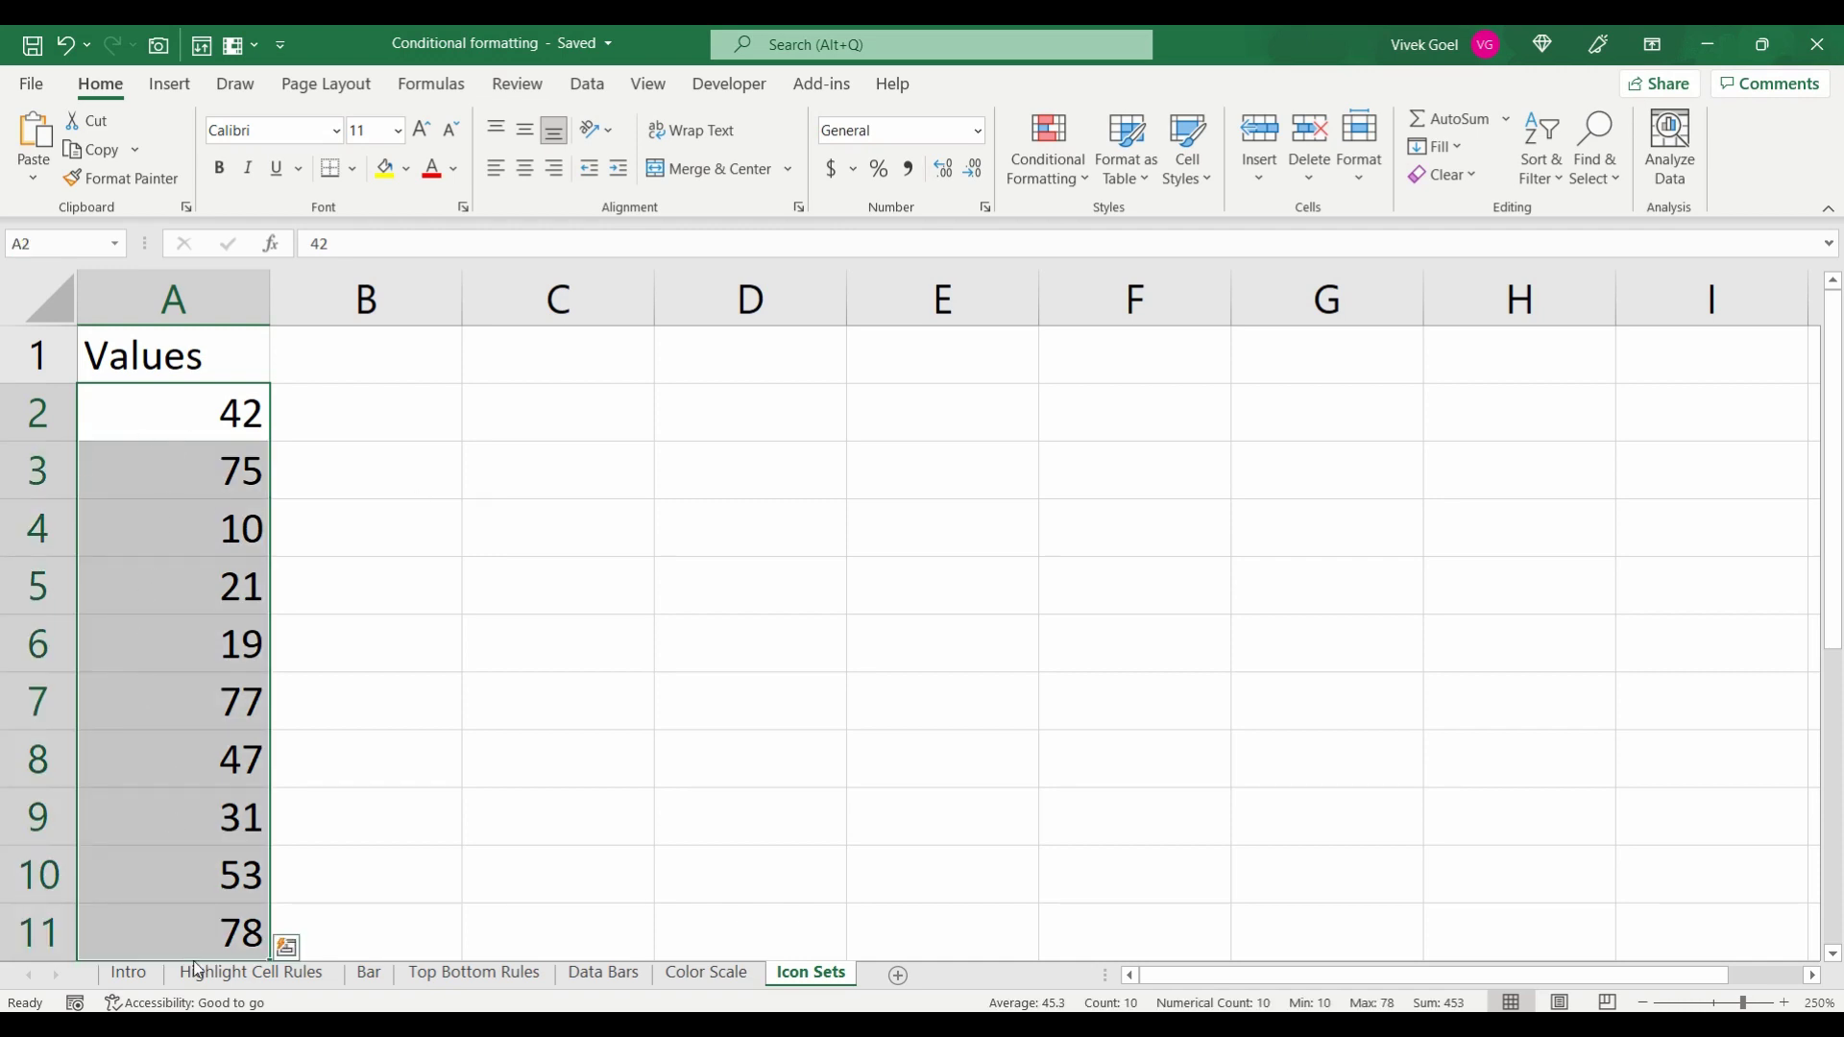
- Apply the Directional 3 Arrows icon set to A2:A11
{"action": "left_click", "coordinate": [1072, 168]}
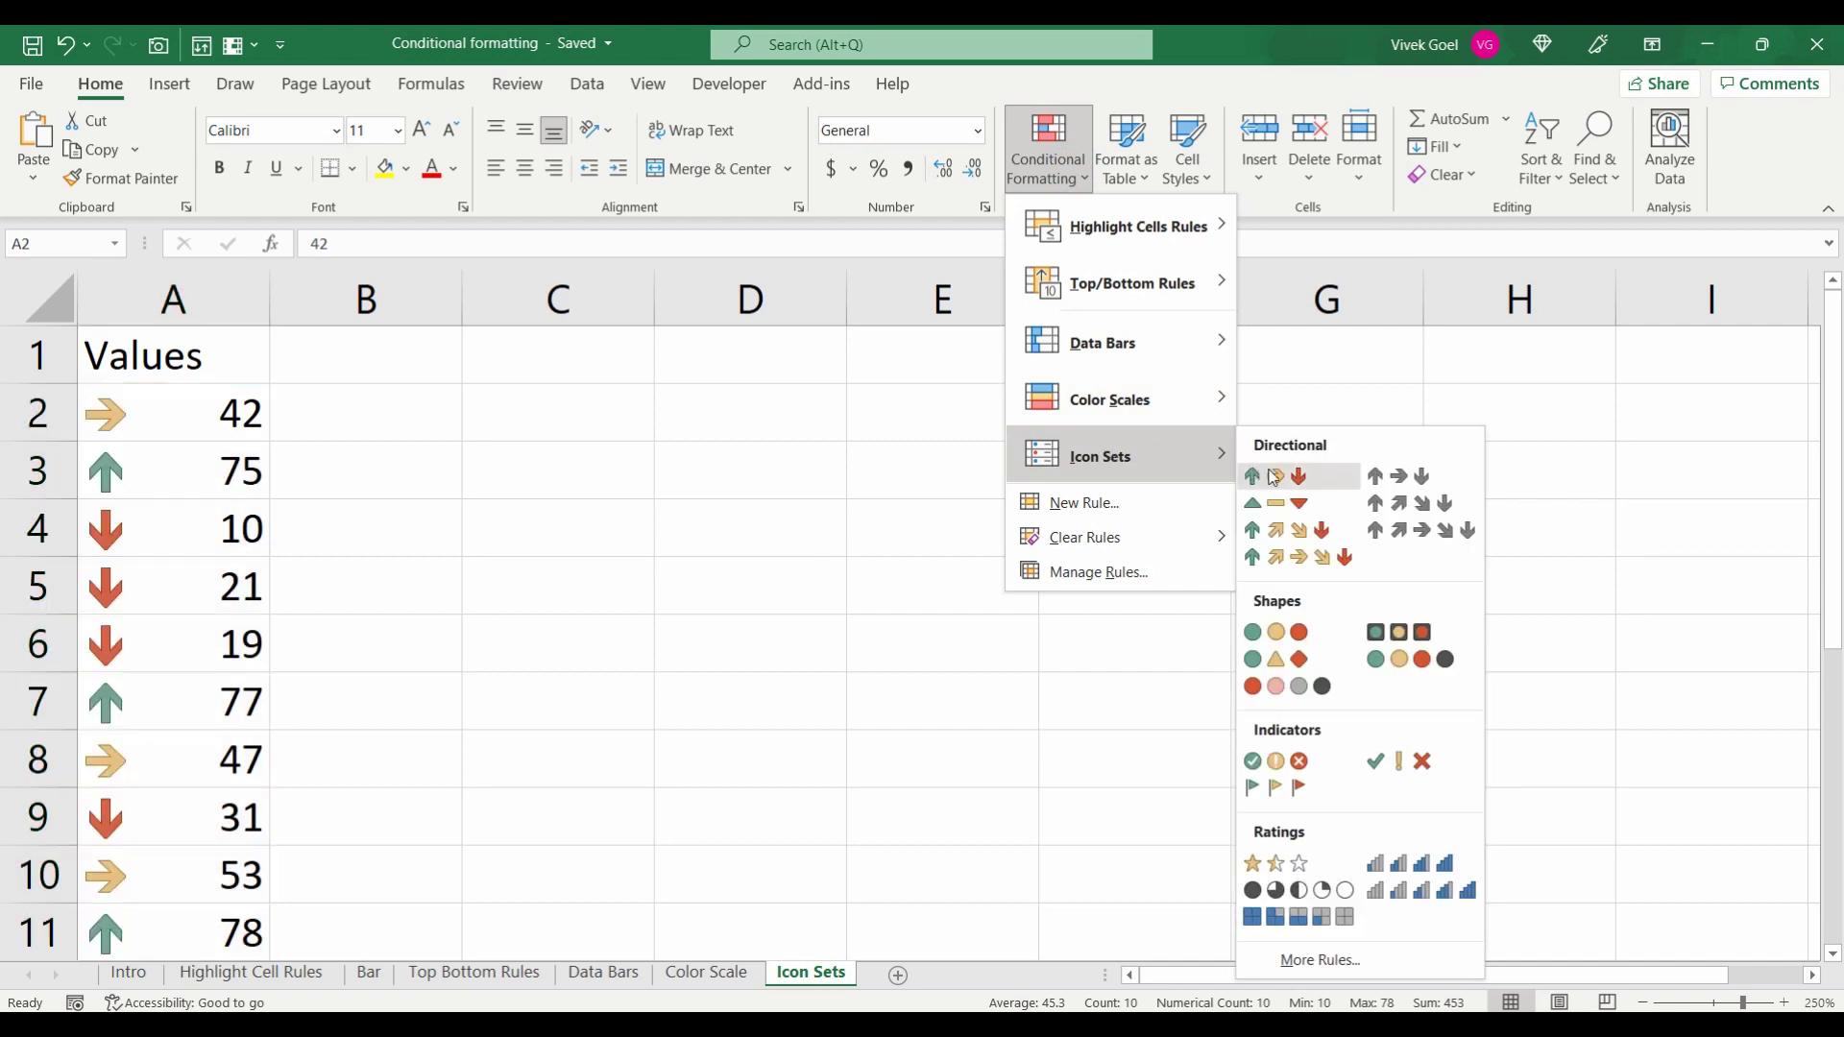
{"action": "left_click", "coordinate": [1275, 478]}
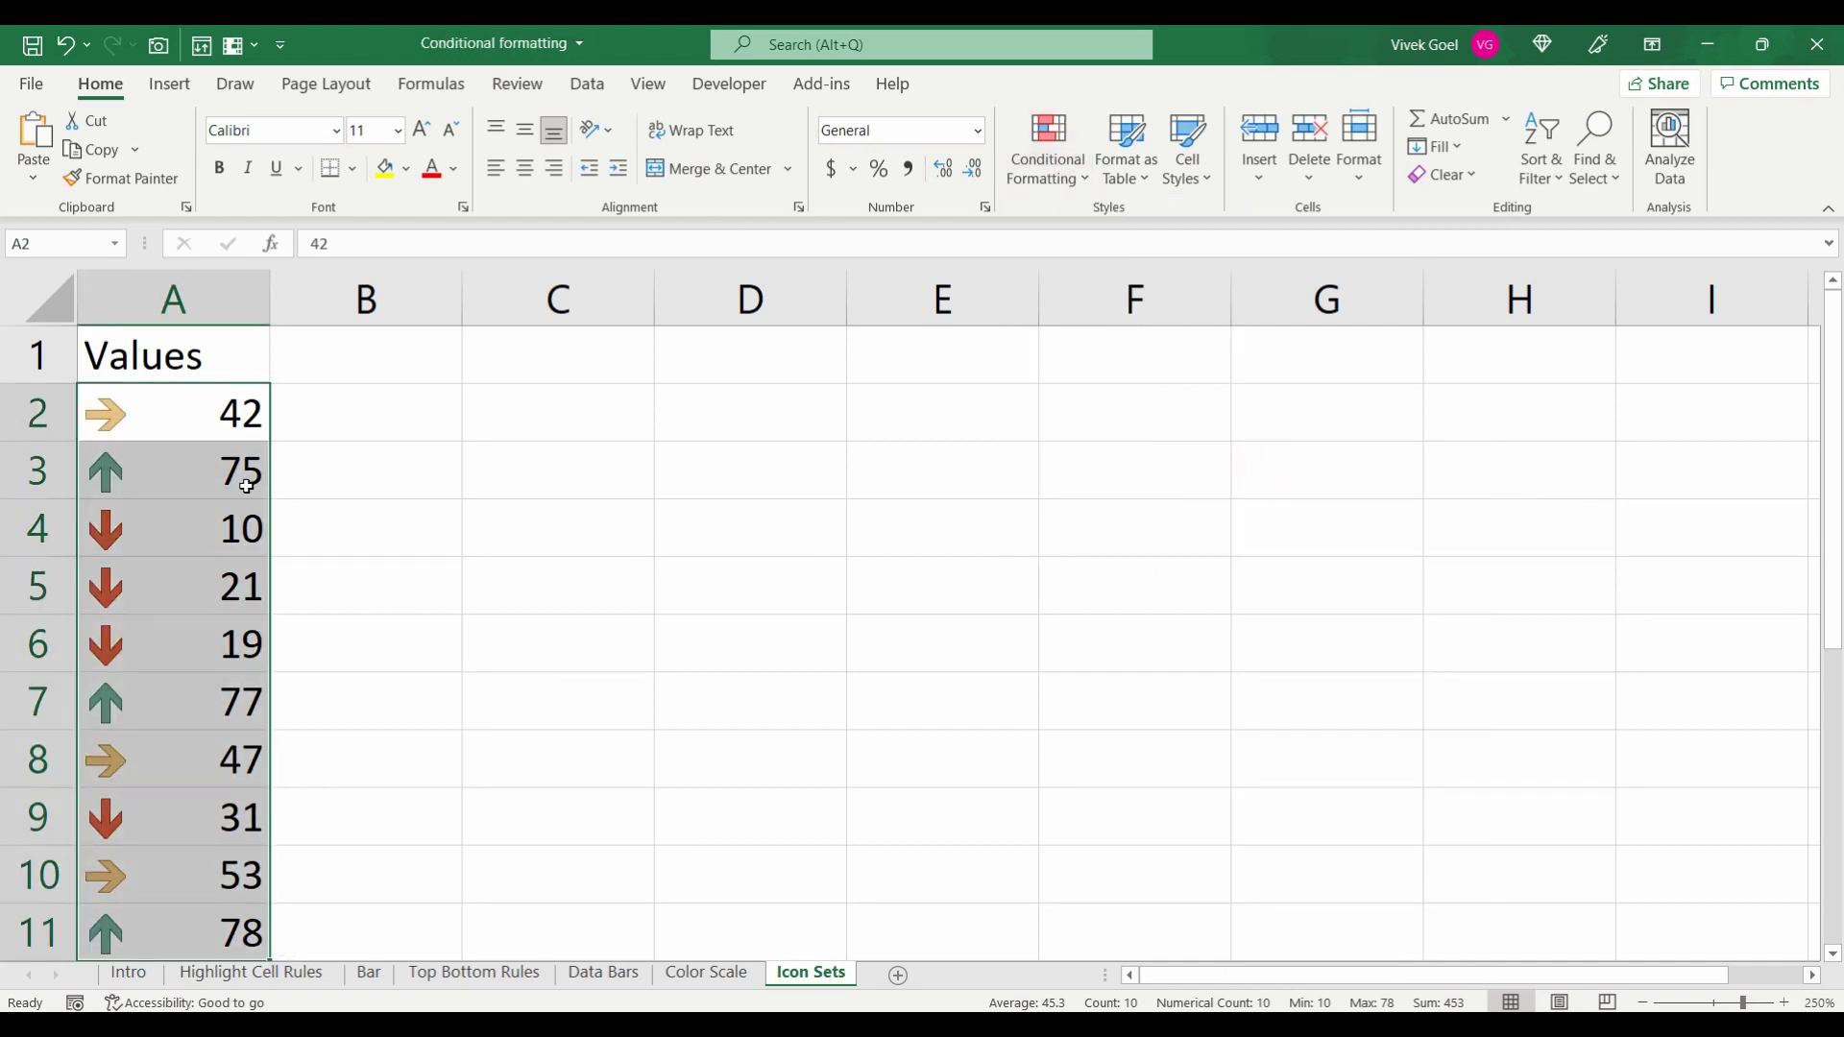
{"action": "left_click", "coordinate": [247, 486]}
{"action": "key", "text": "Up"}
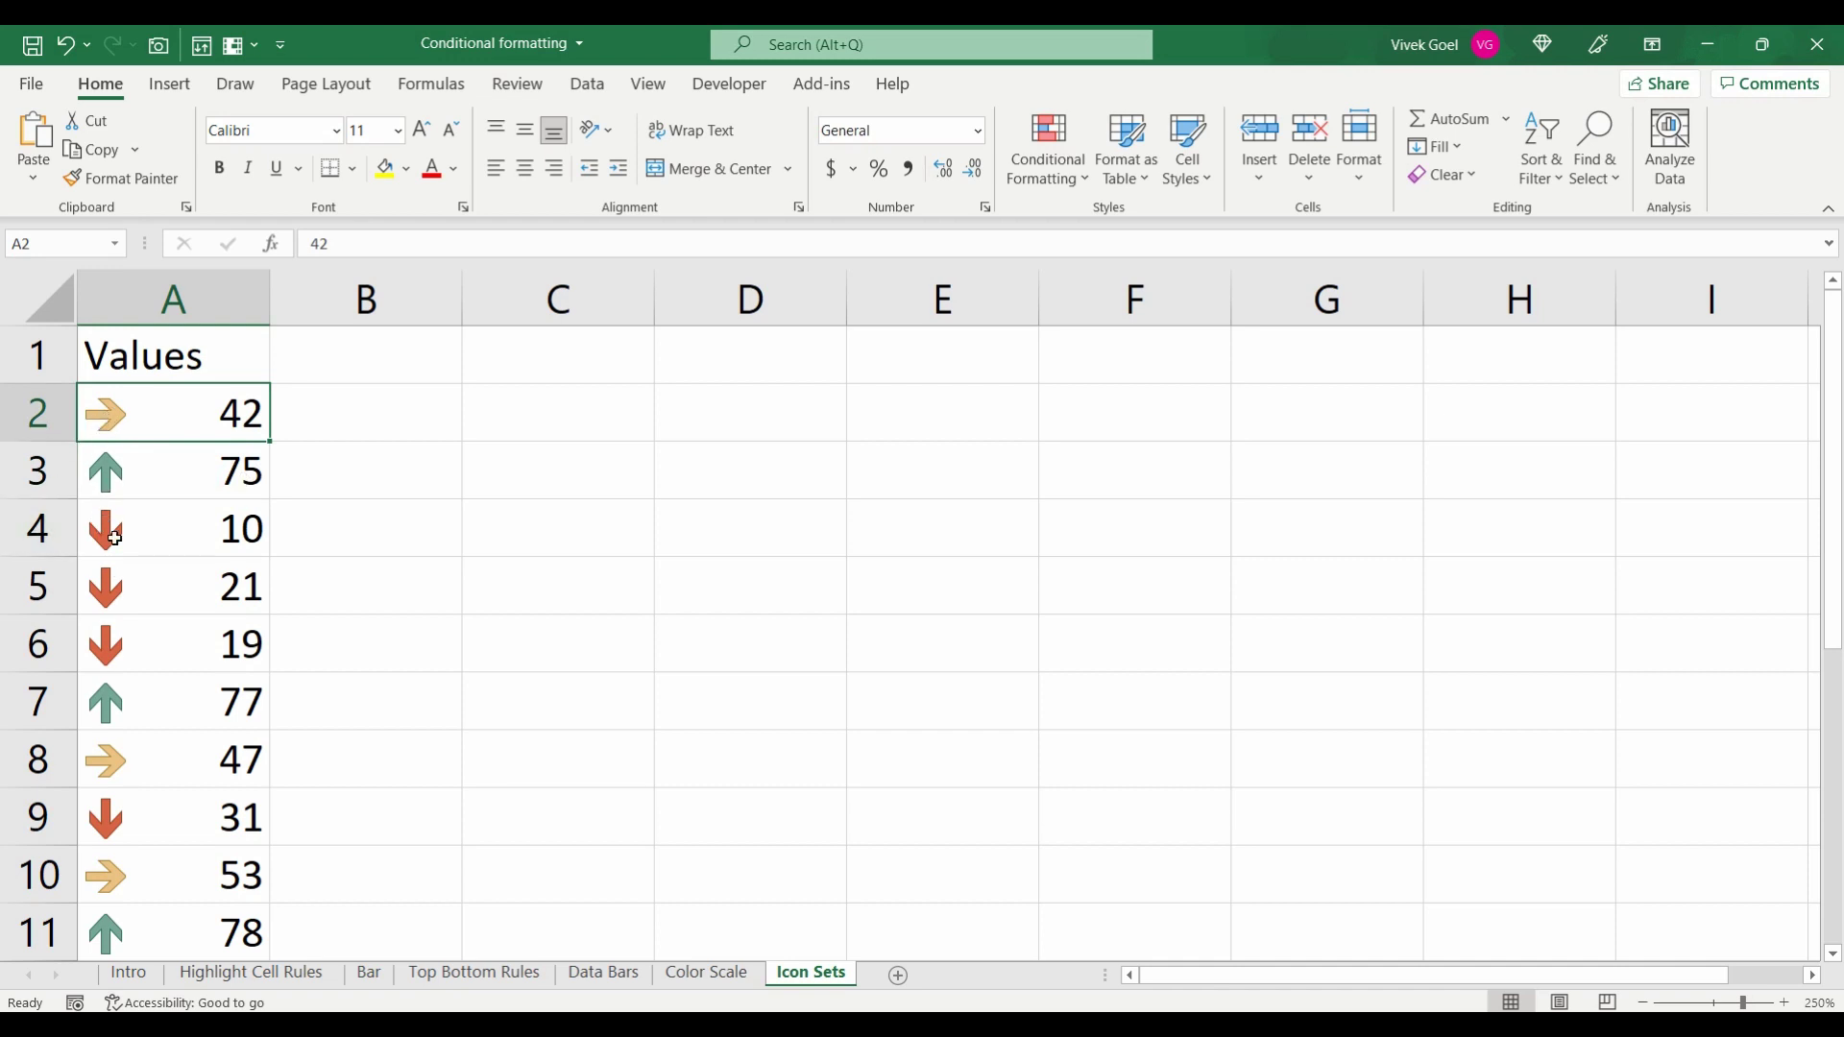
- Inspect the arrows: up for 75, 77, 78; sideways for 47, 53; down for 10, 21, 19
{"action": "left_click", "coordinate": [212, 484]}
{"action": "left_click", "coordinate": [239, 701]}
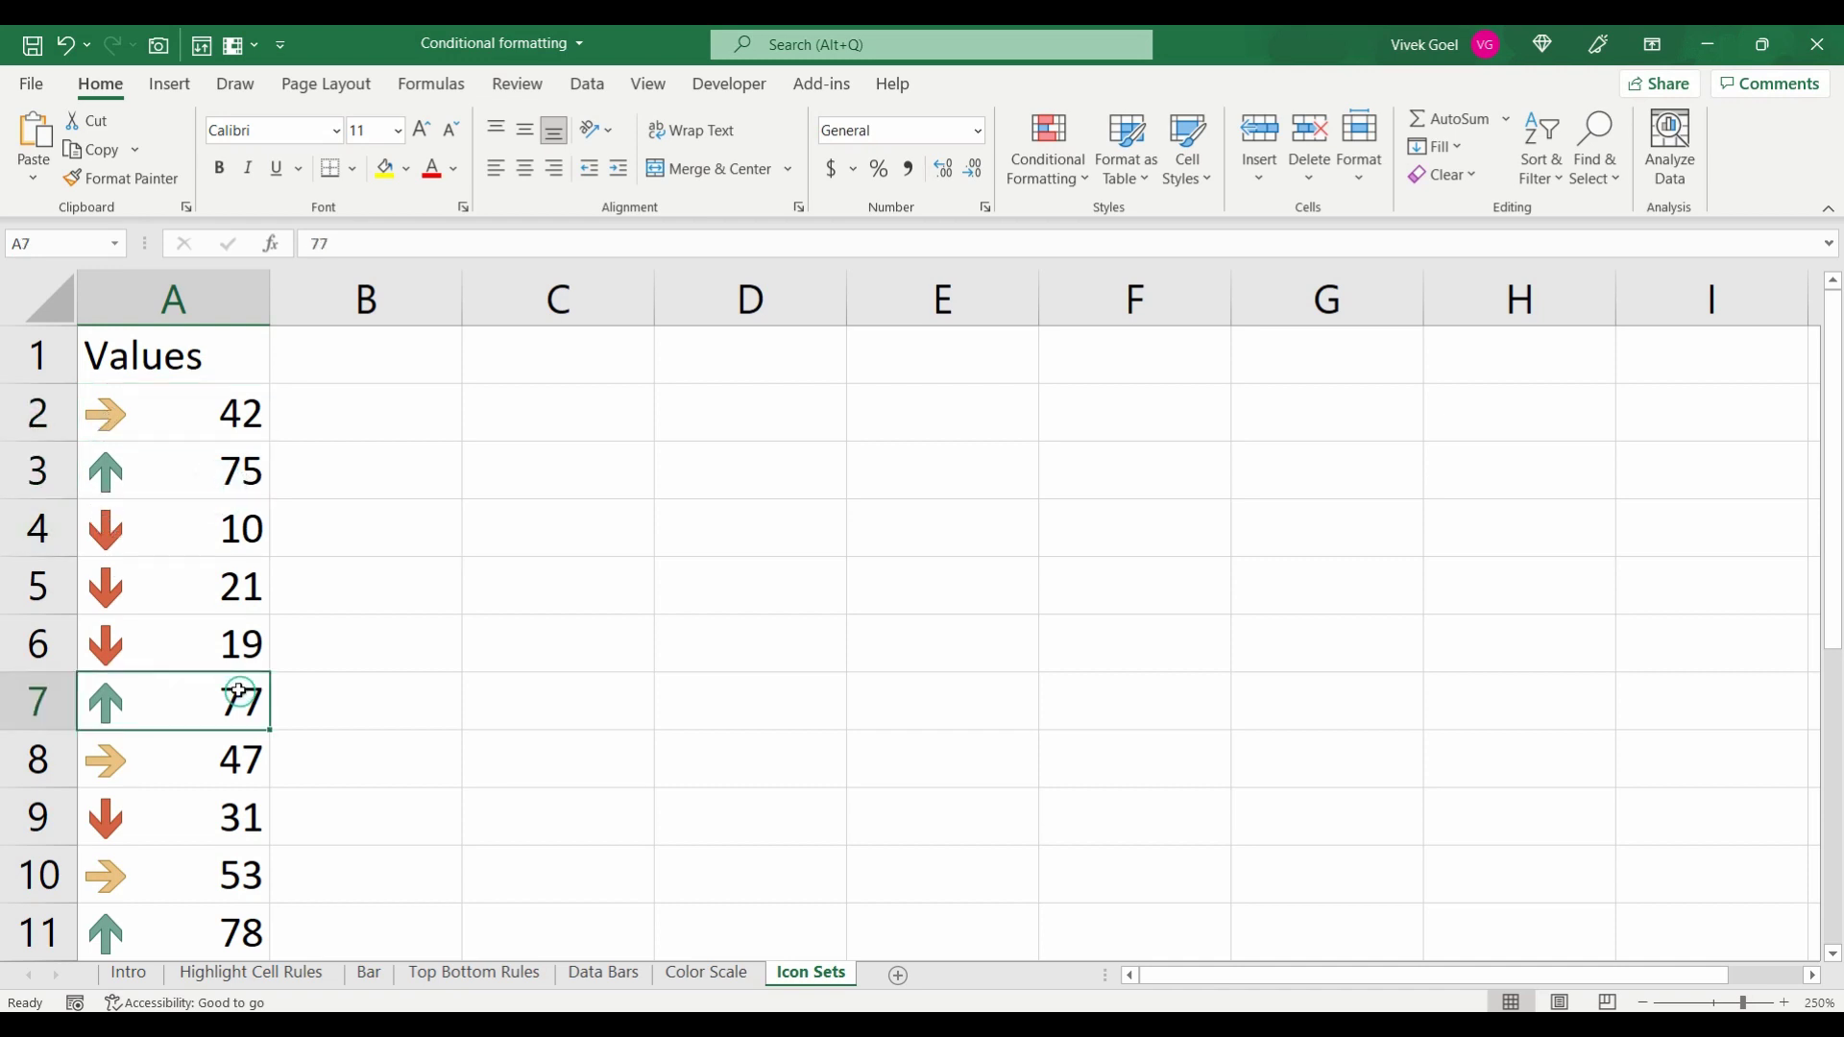
{"action": "left_click", "coordinate": [250, 916]}
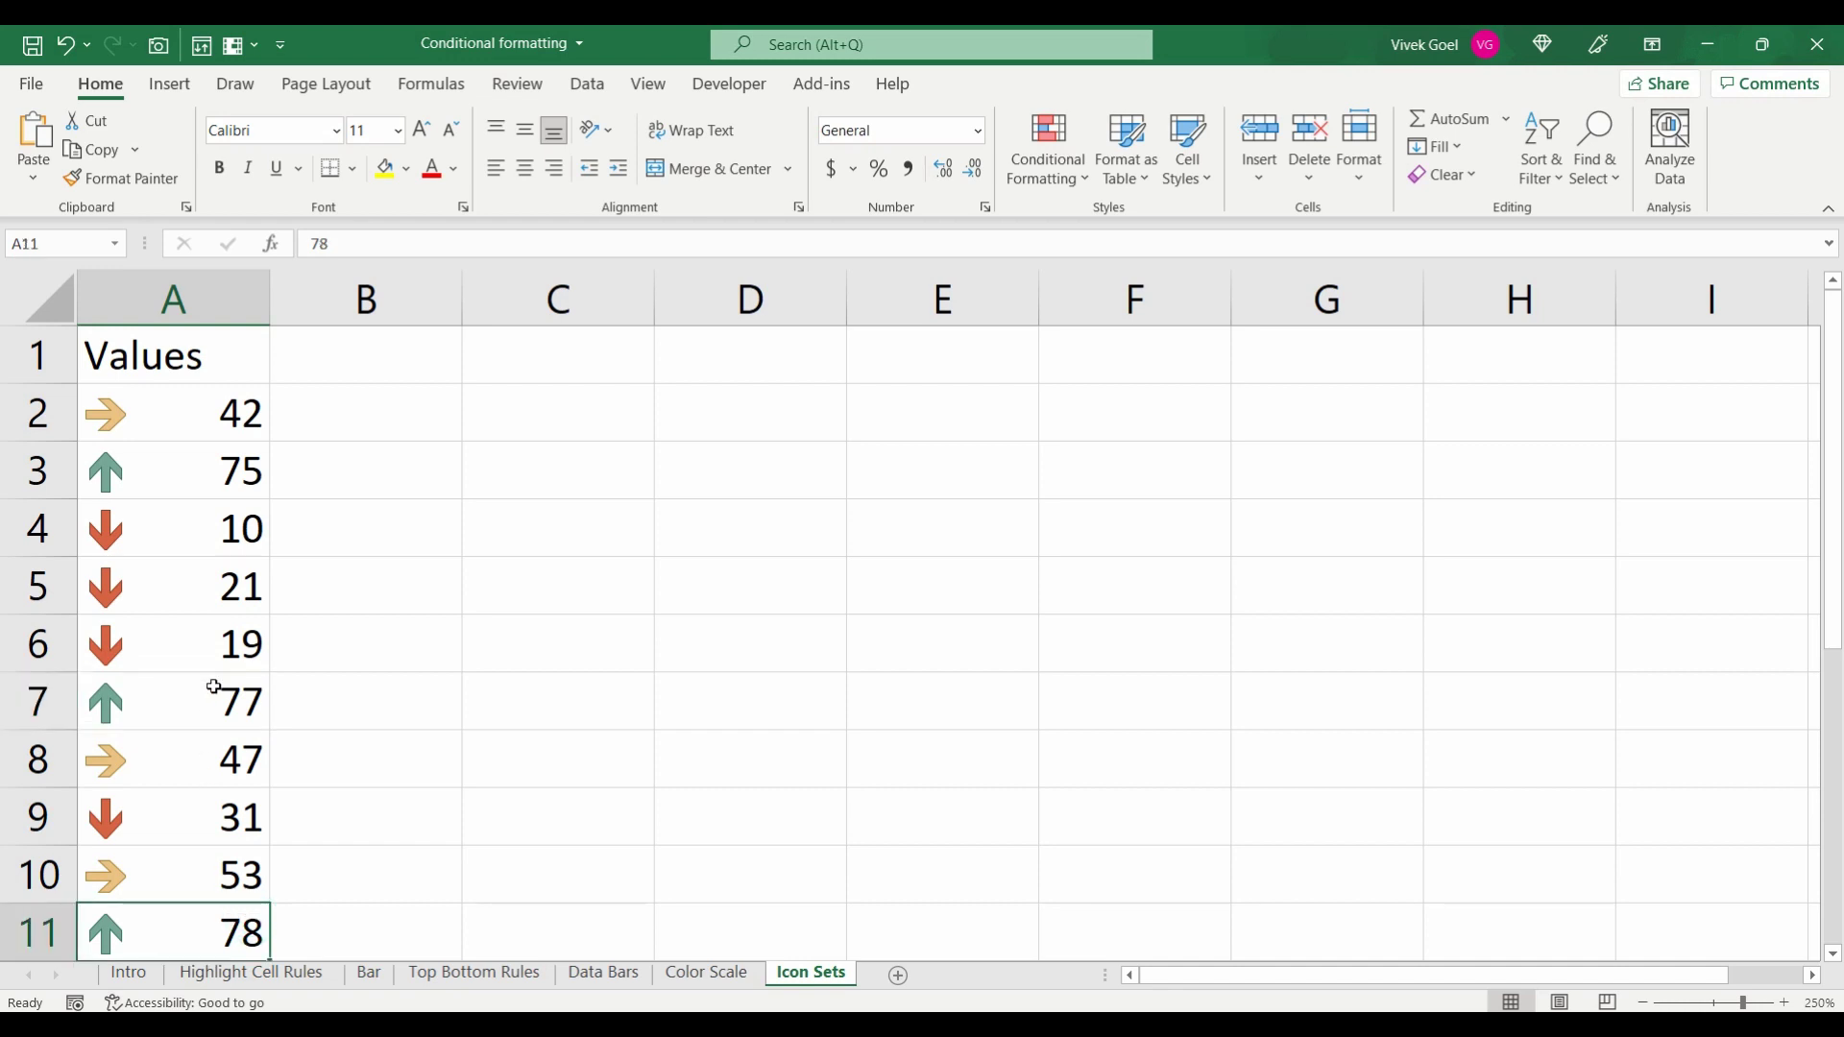
{"action": "left_click_drag", "start_coordinate": [224, 537], "coordinate": [238, 645]}
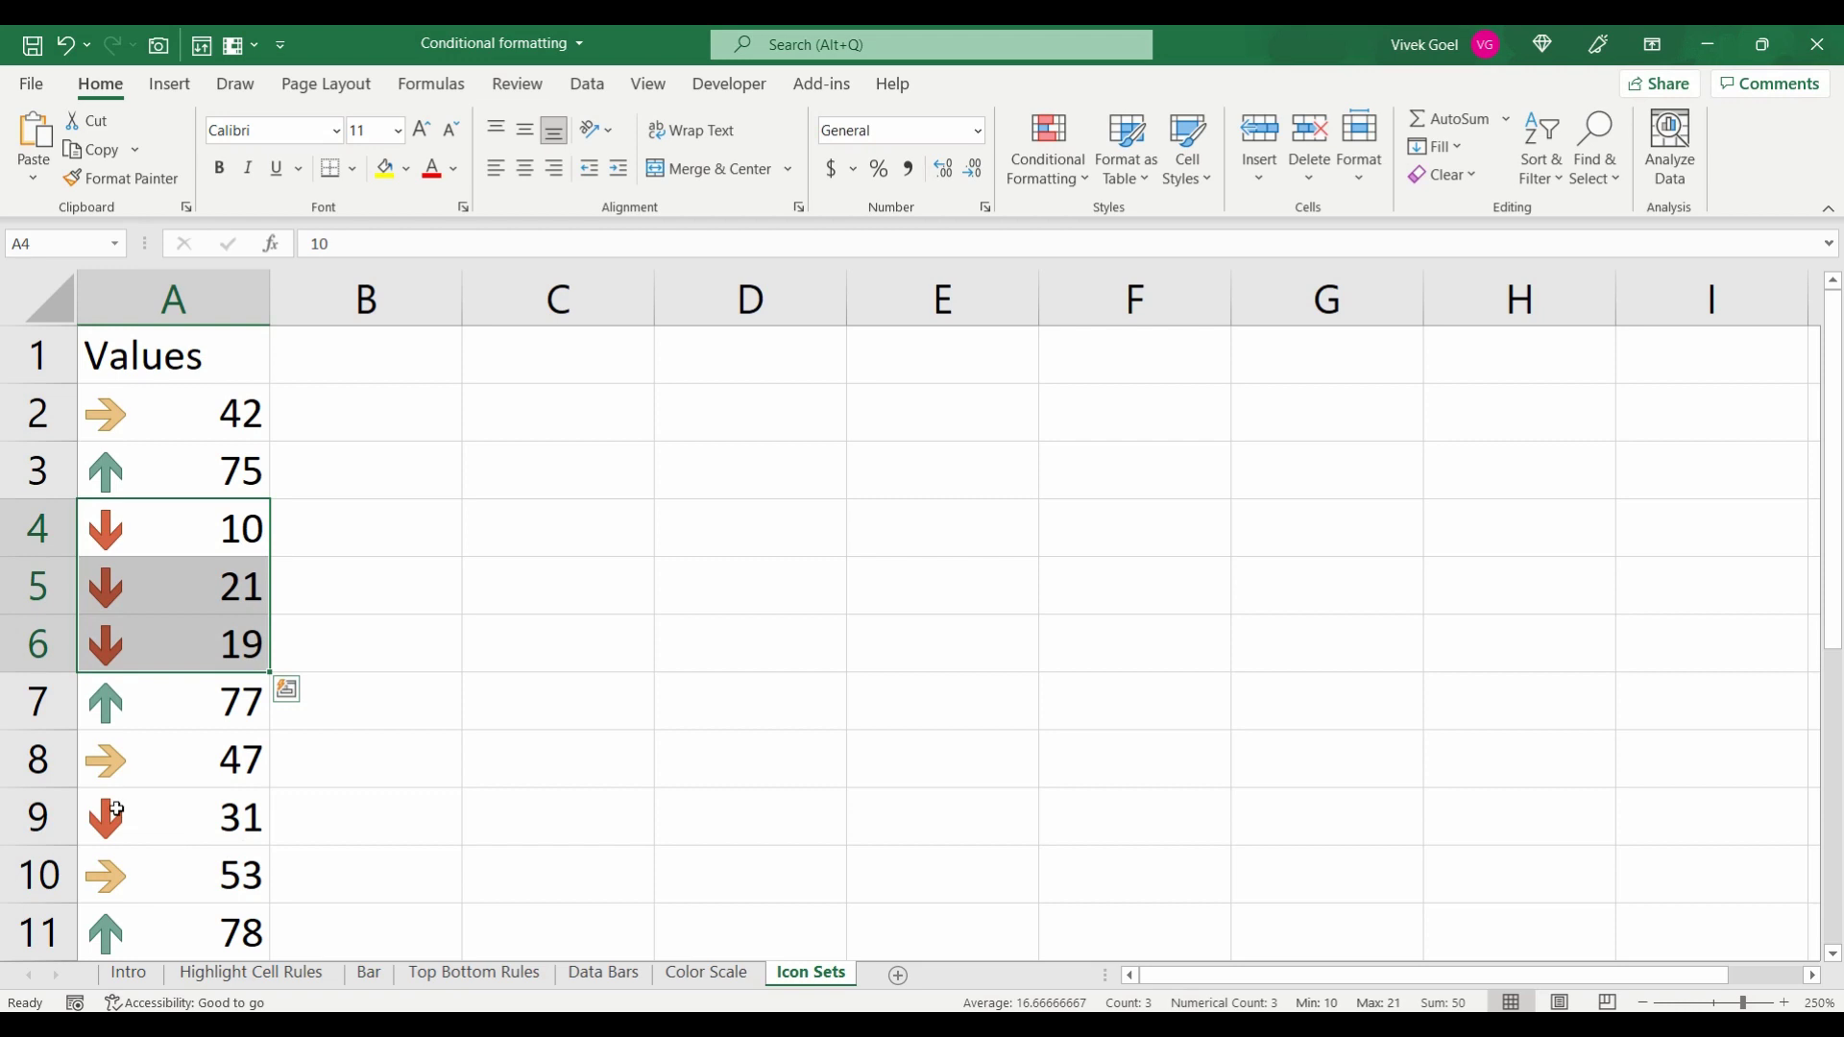
{"action": "left_click", "coordinate": [109, 760]}
{"action": "left_click", "coordinate": [133, 862]}
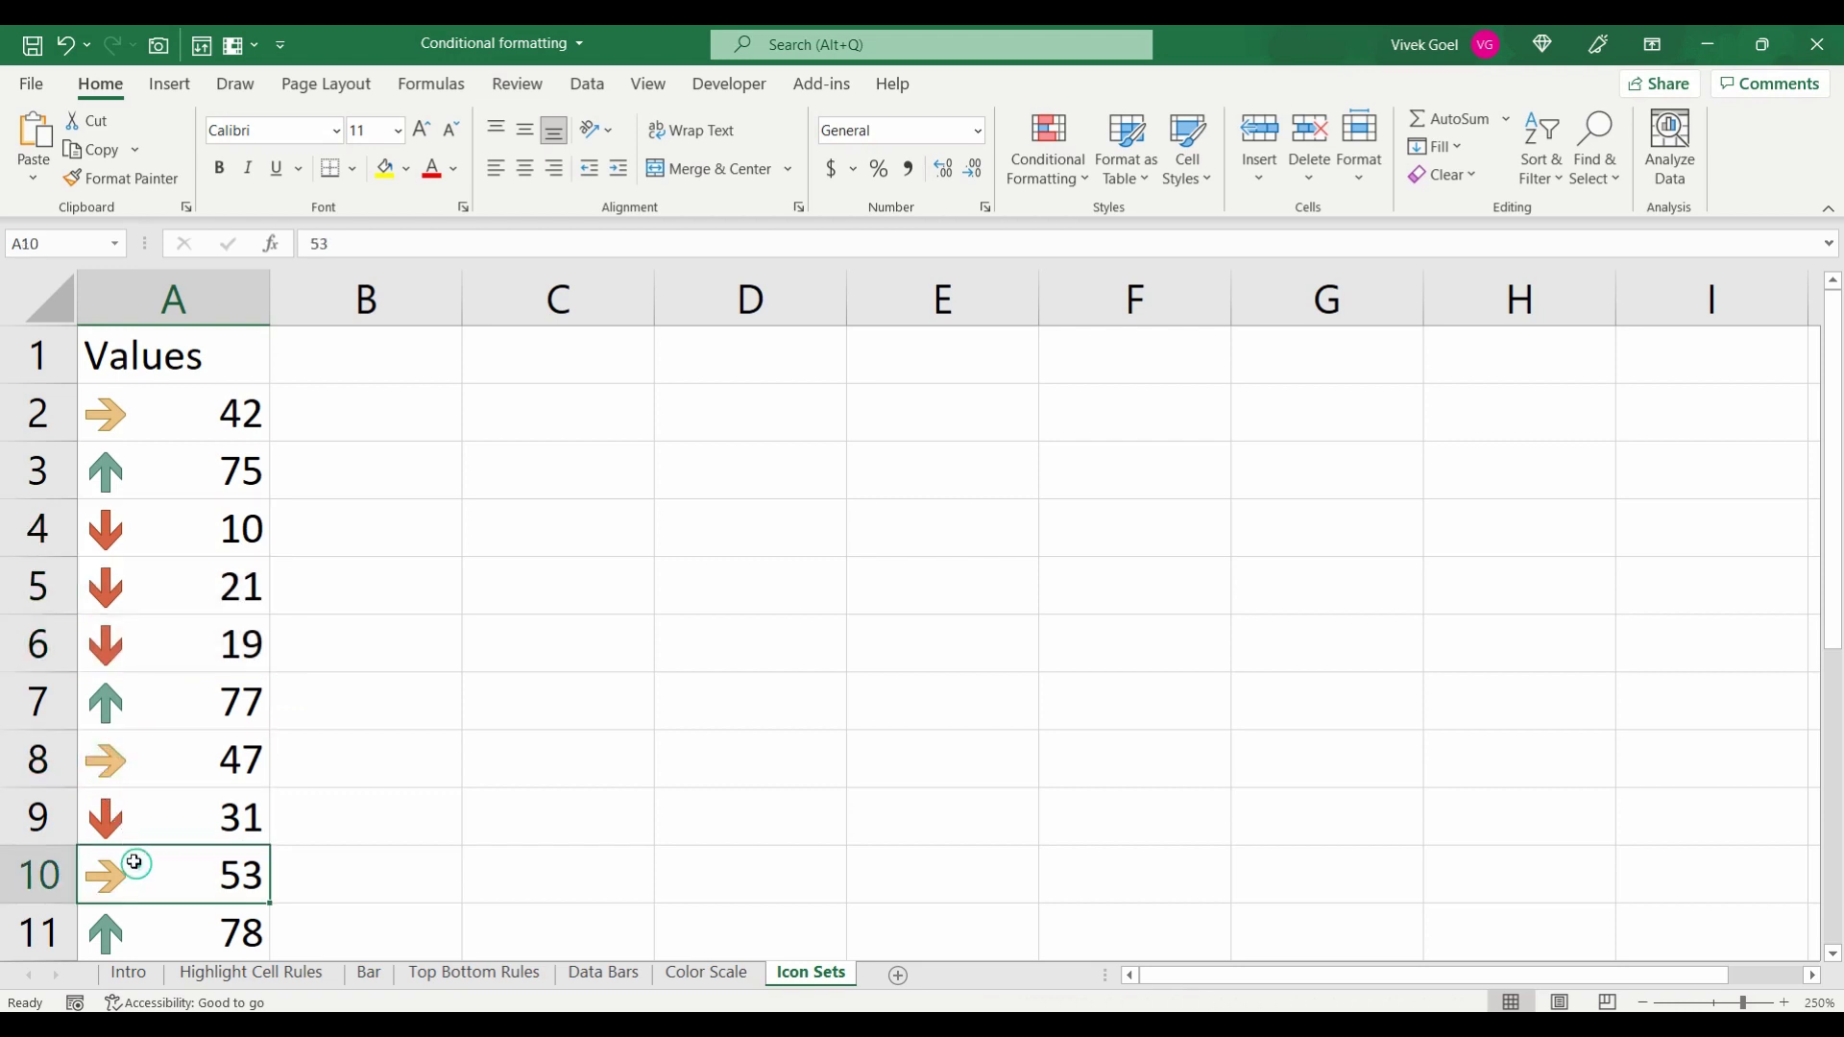
{"action": "left_click", "coordinate": [125, 427]}
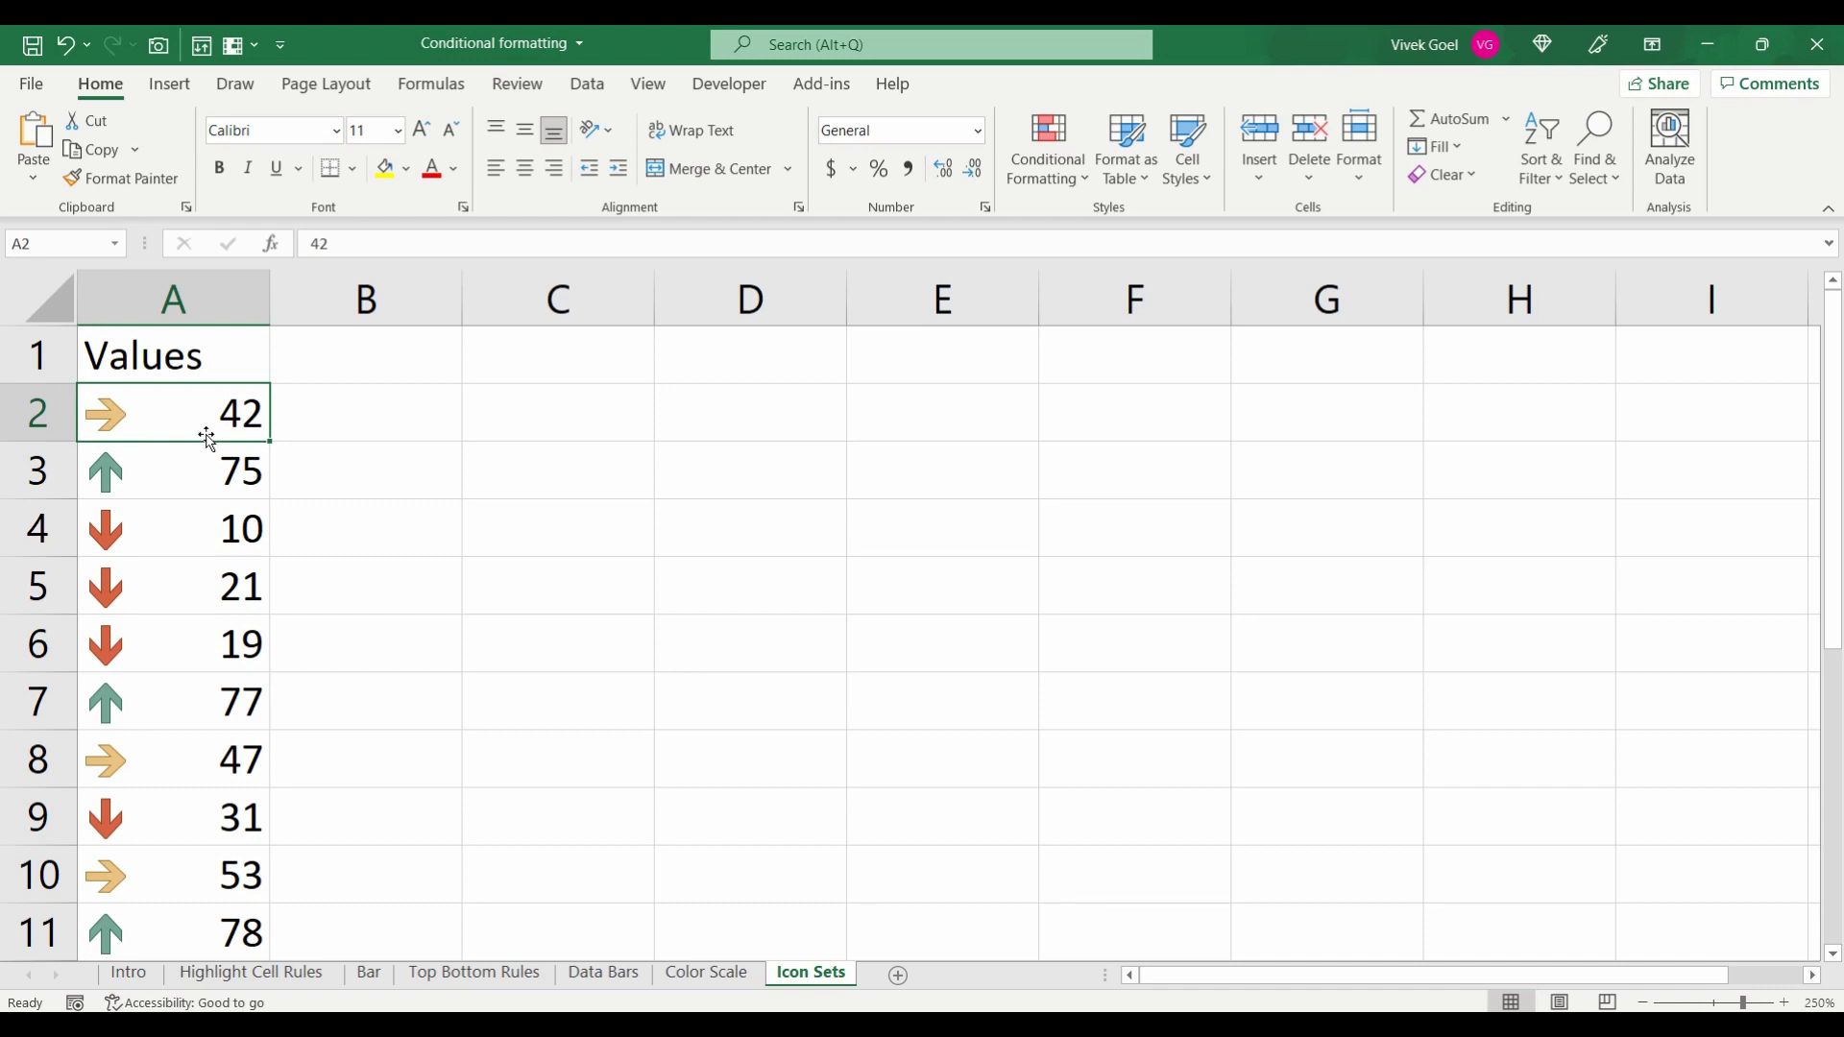
{"action": "left_click", "coordinate": [108, 459]}
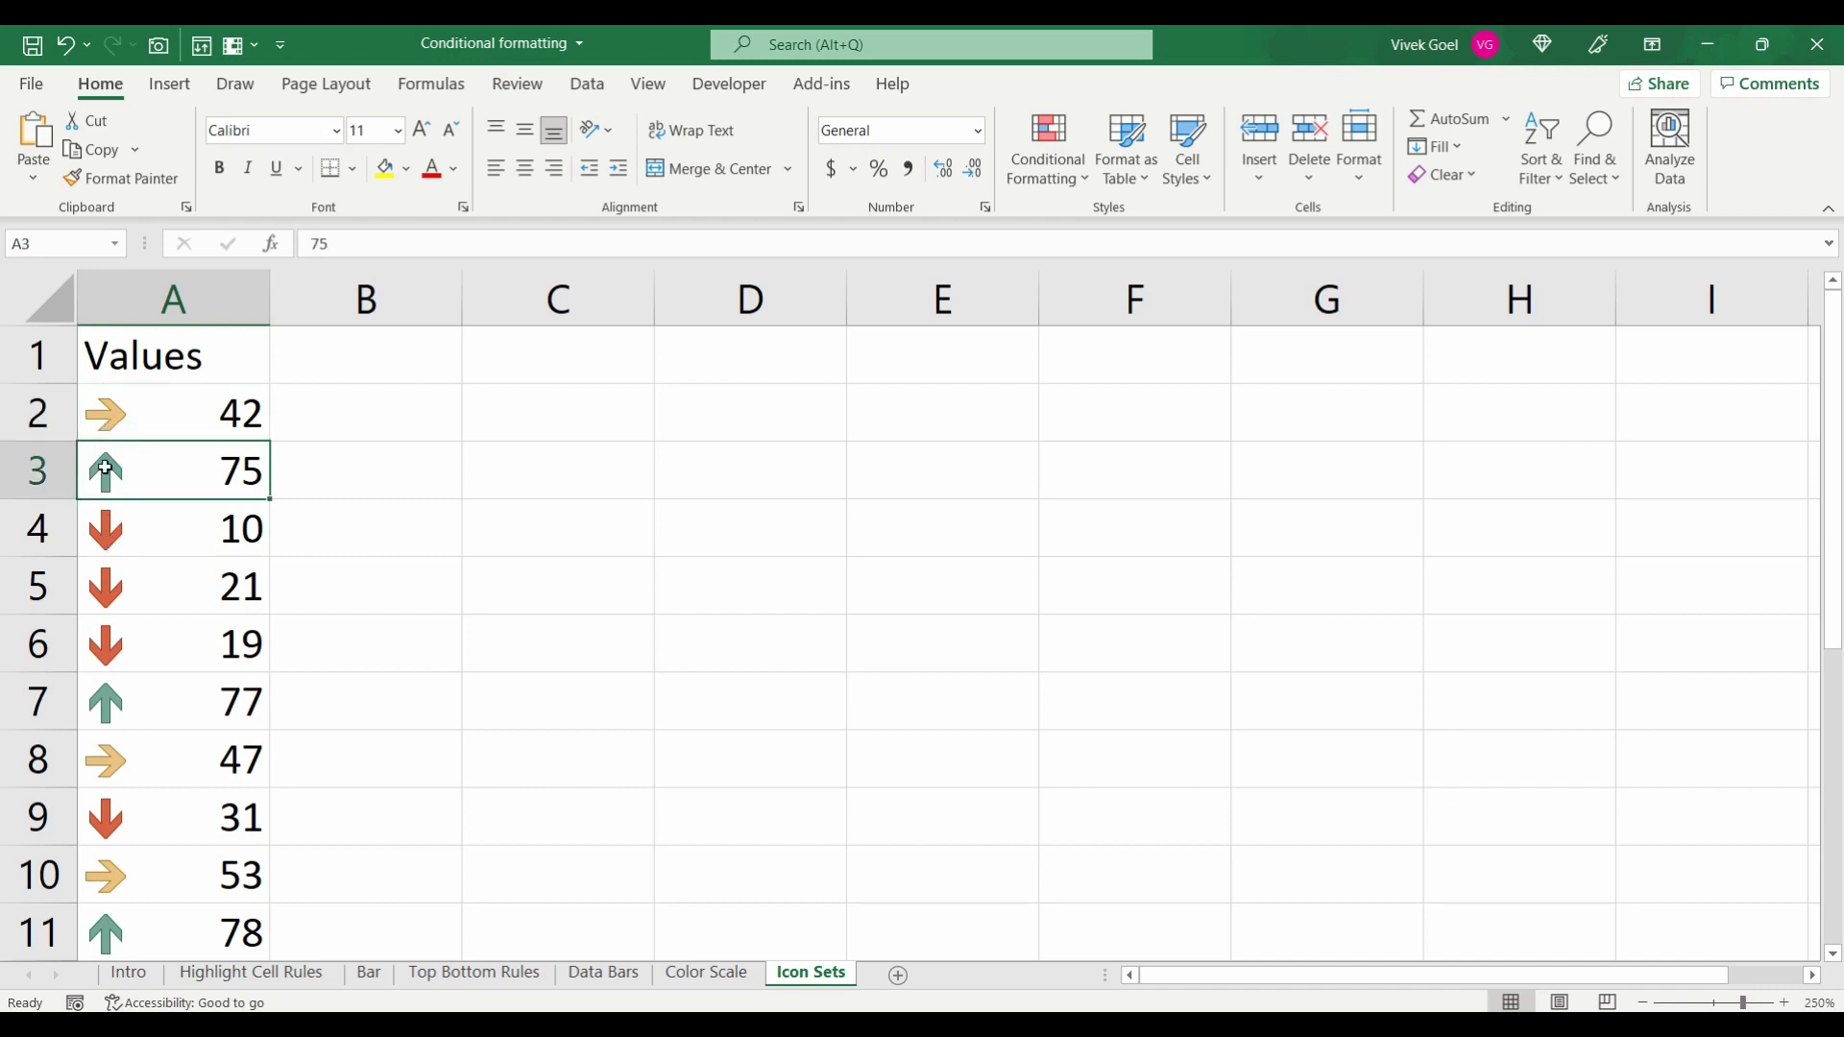
{"action": "left_click", "coordinate": [201, 421]}
{"action": "key", "text": "Down"}
{"action": "key", "text": "Down"}
{"action": "key", "text": "Down"}
{"action": "key", "text": "Down"}
{"action": "key", "text": "Down"}
{"action": "key", "text": "Down"}
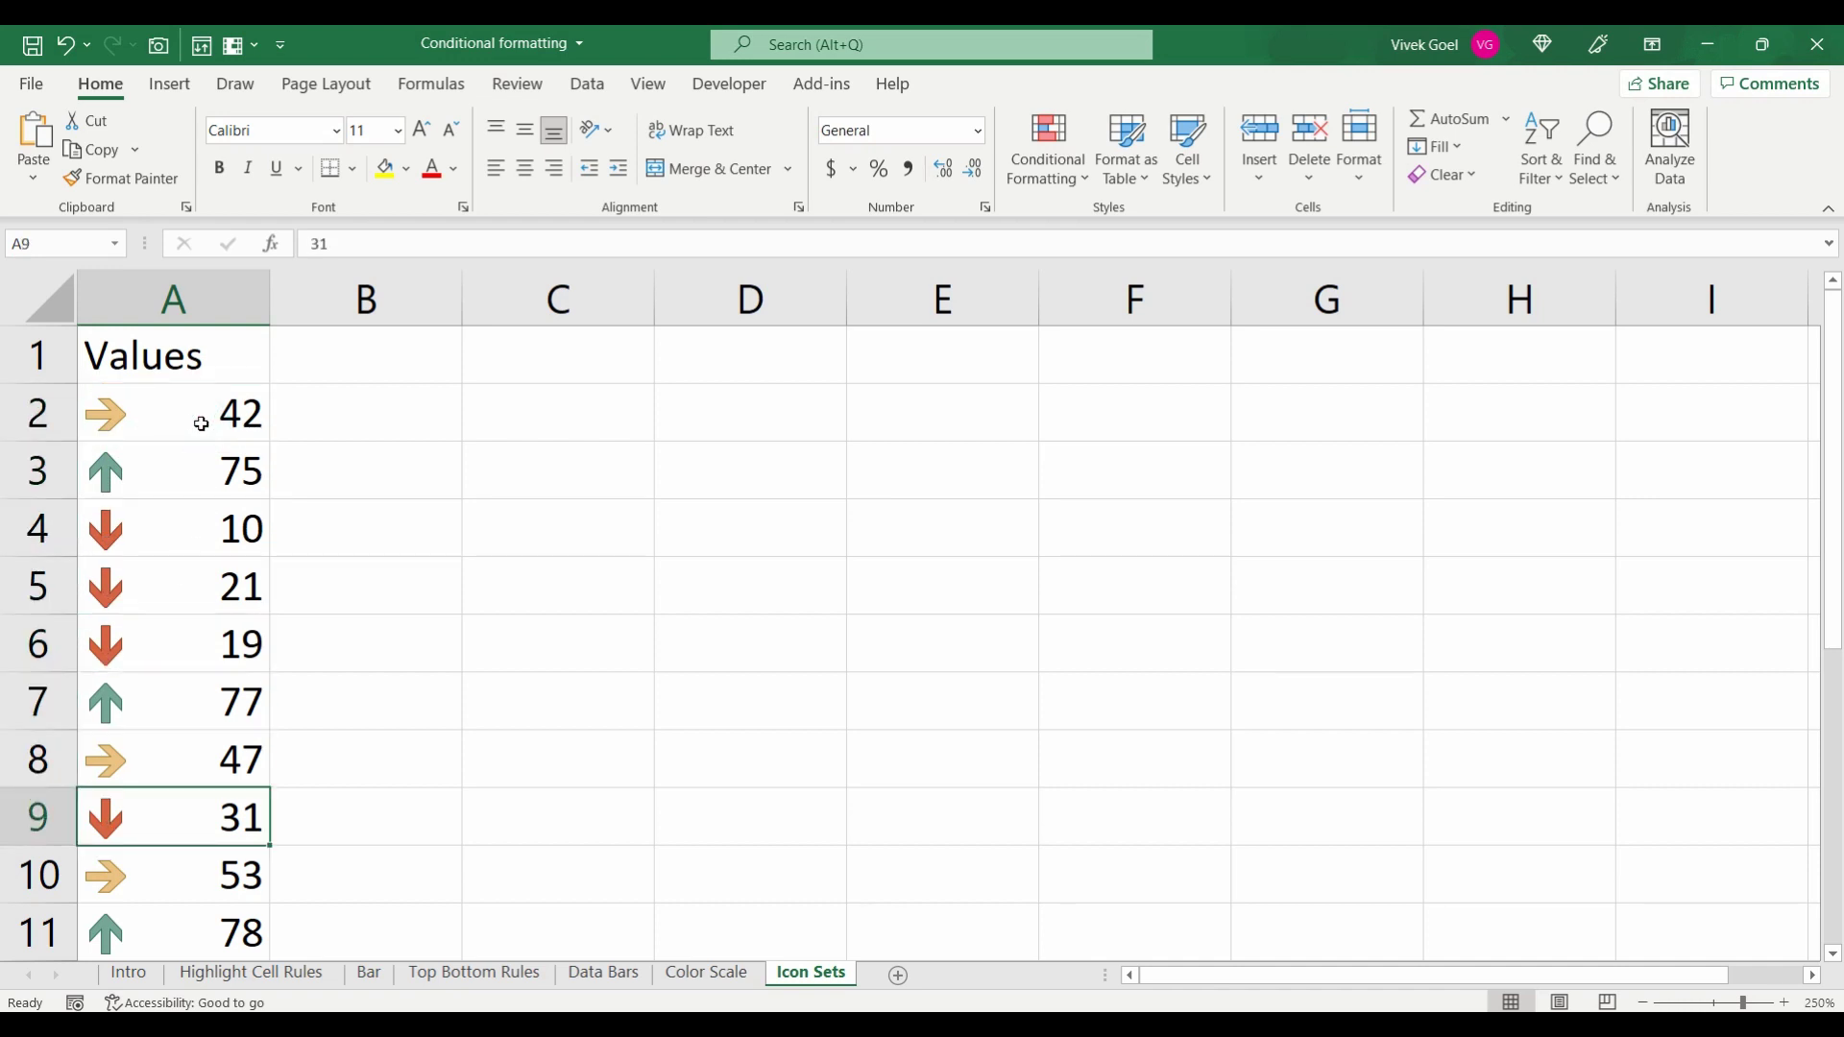
{"action": "key", "text": "Up"}
{"action": "key", "text": "Up"}
{"action": "key", "text": "Up"}
{"action": "key", "text": "Up"}
{"action": "key", "text": "Up"}
{"action": "key", "text": "Up"}
{"action": "key", "text": "Up"}
{"action": "key", "text": "ctrl+shift+Down"}
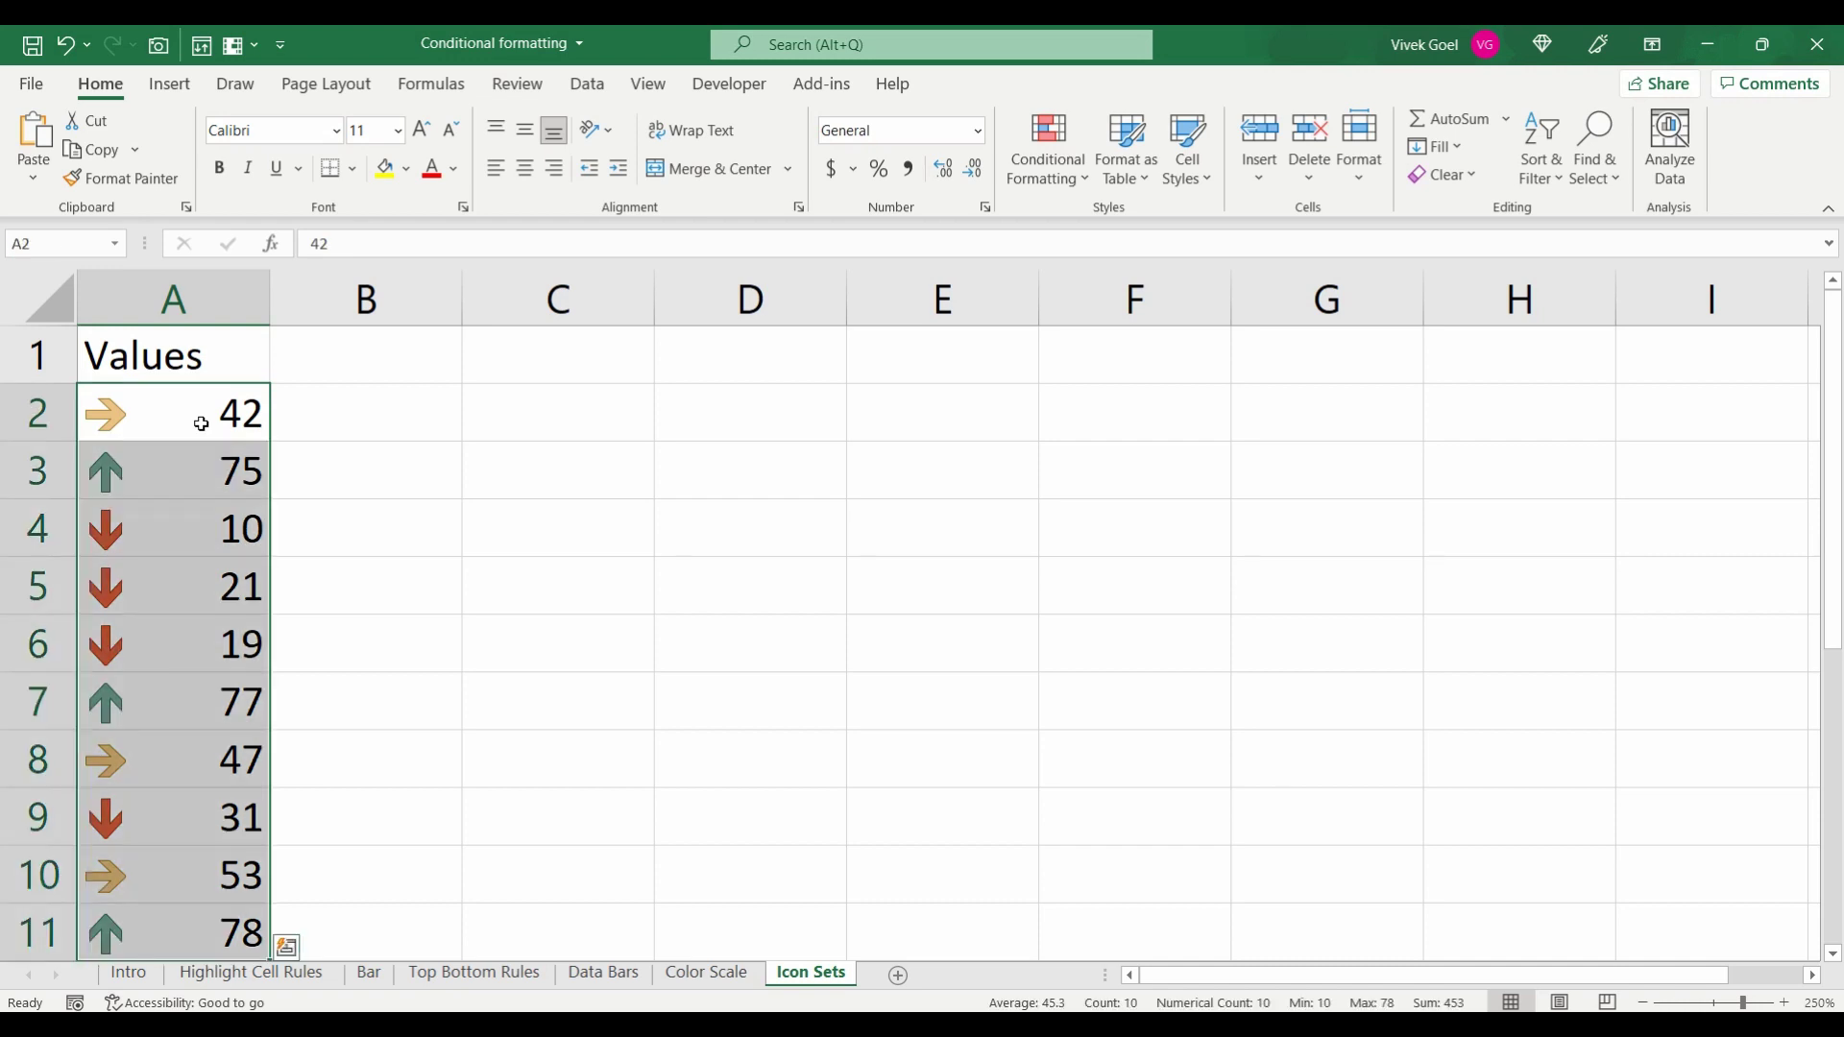
{"action": "left_click", "coordinate": [1083, 176]}
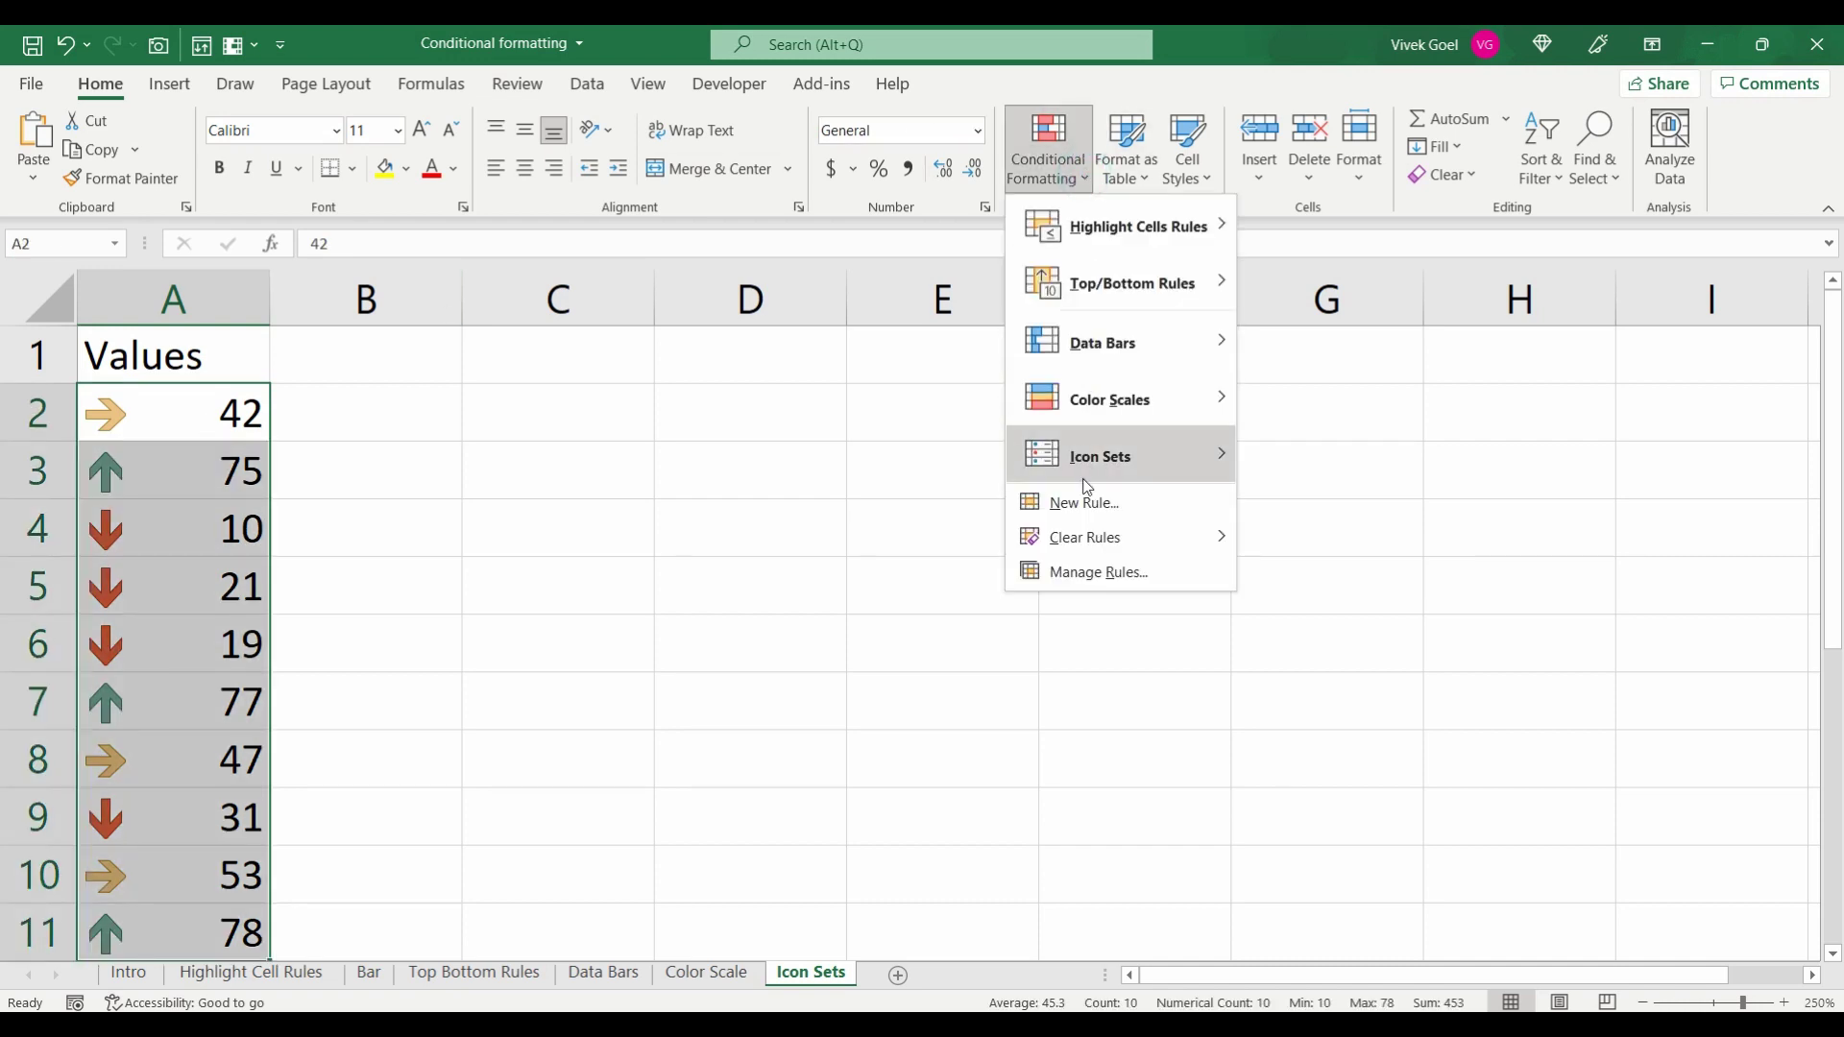
{"action": "left_click", "coordinate": [1092, 572]}
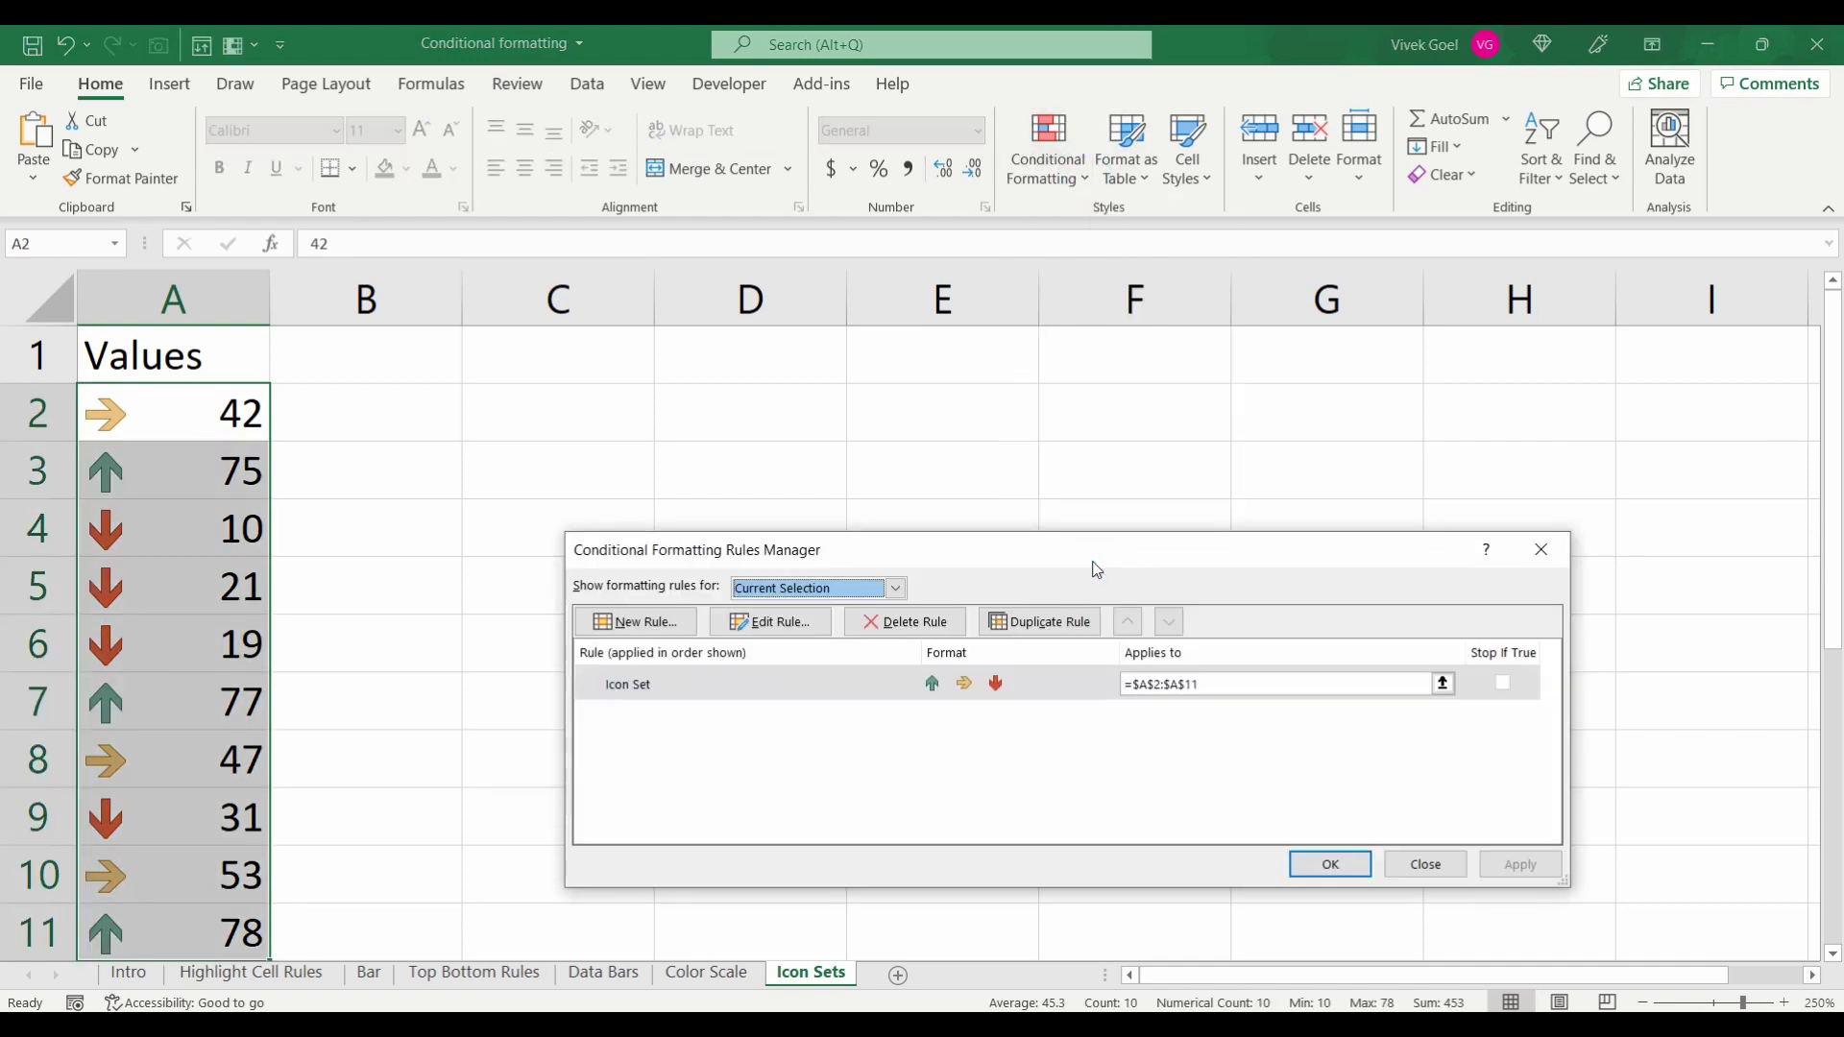
{"action": "left_click", "coordinate": [787, 621]}
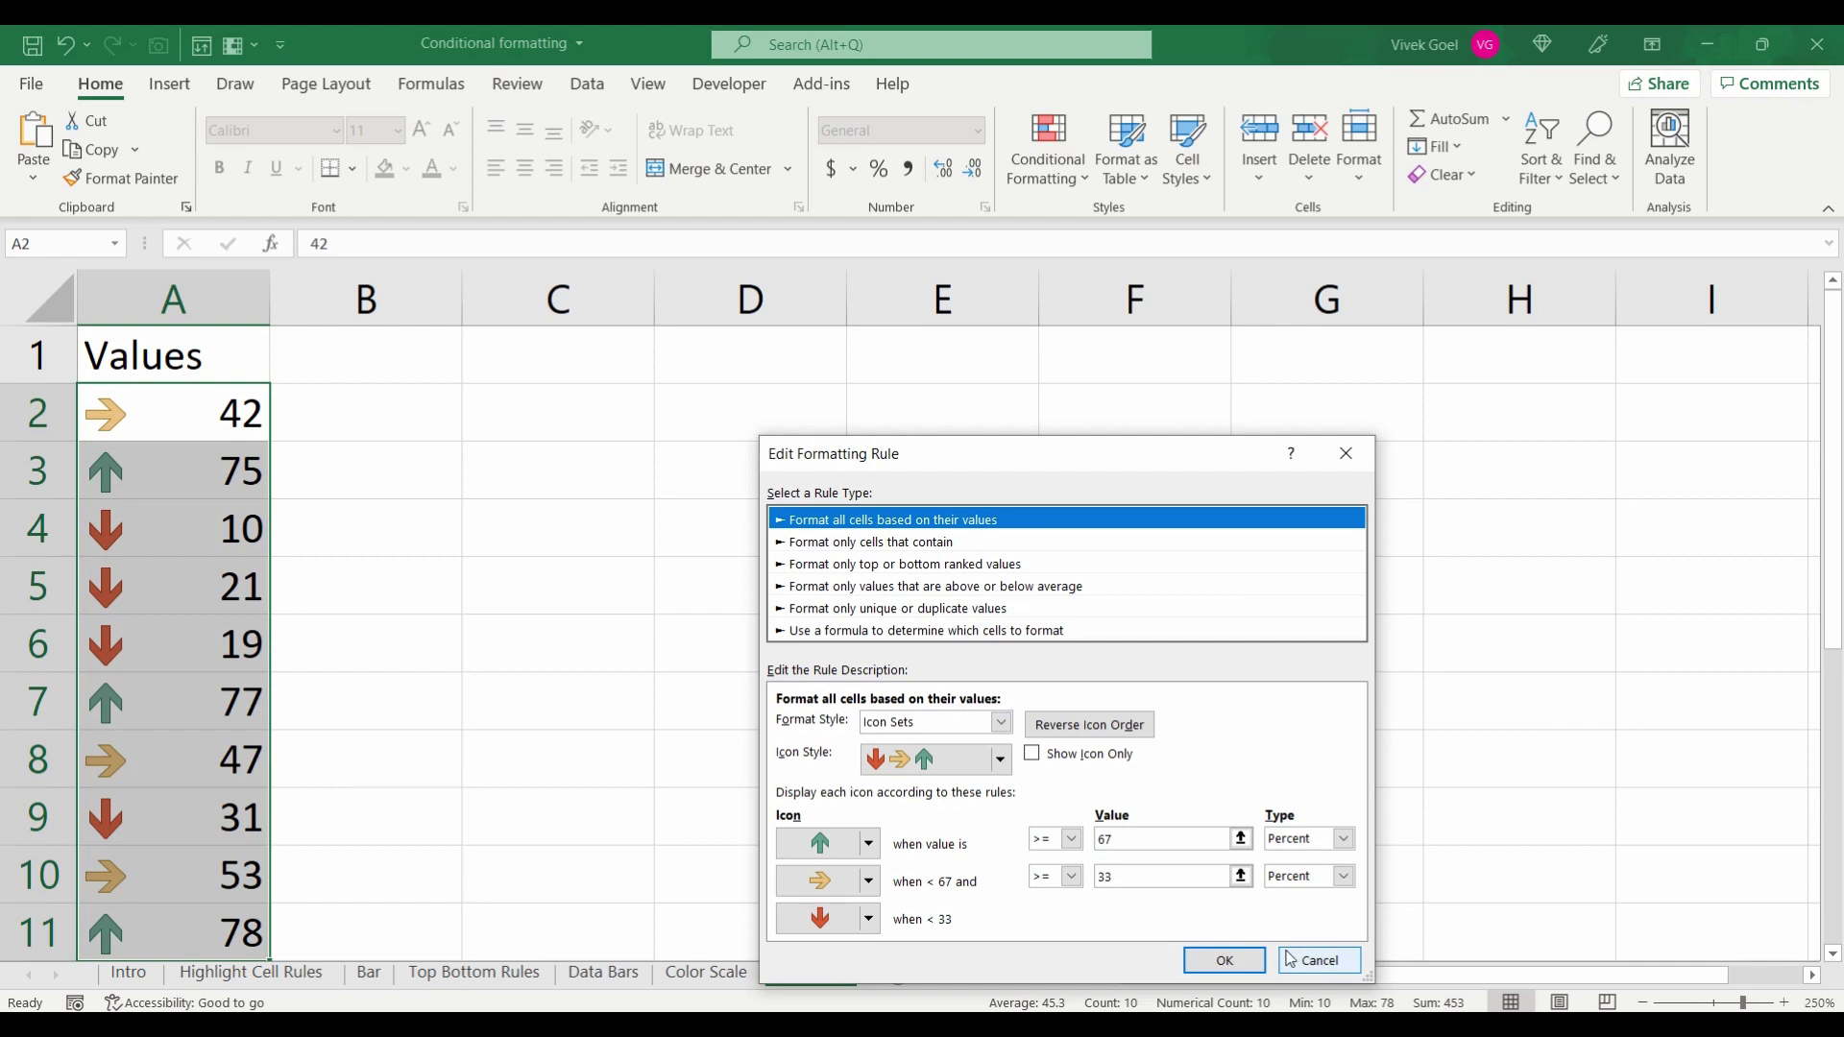
{"action": "left_click", "coordinate": [1130, 843]}
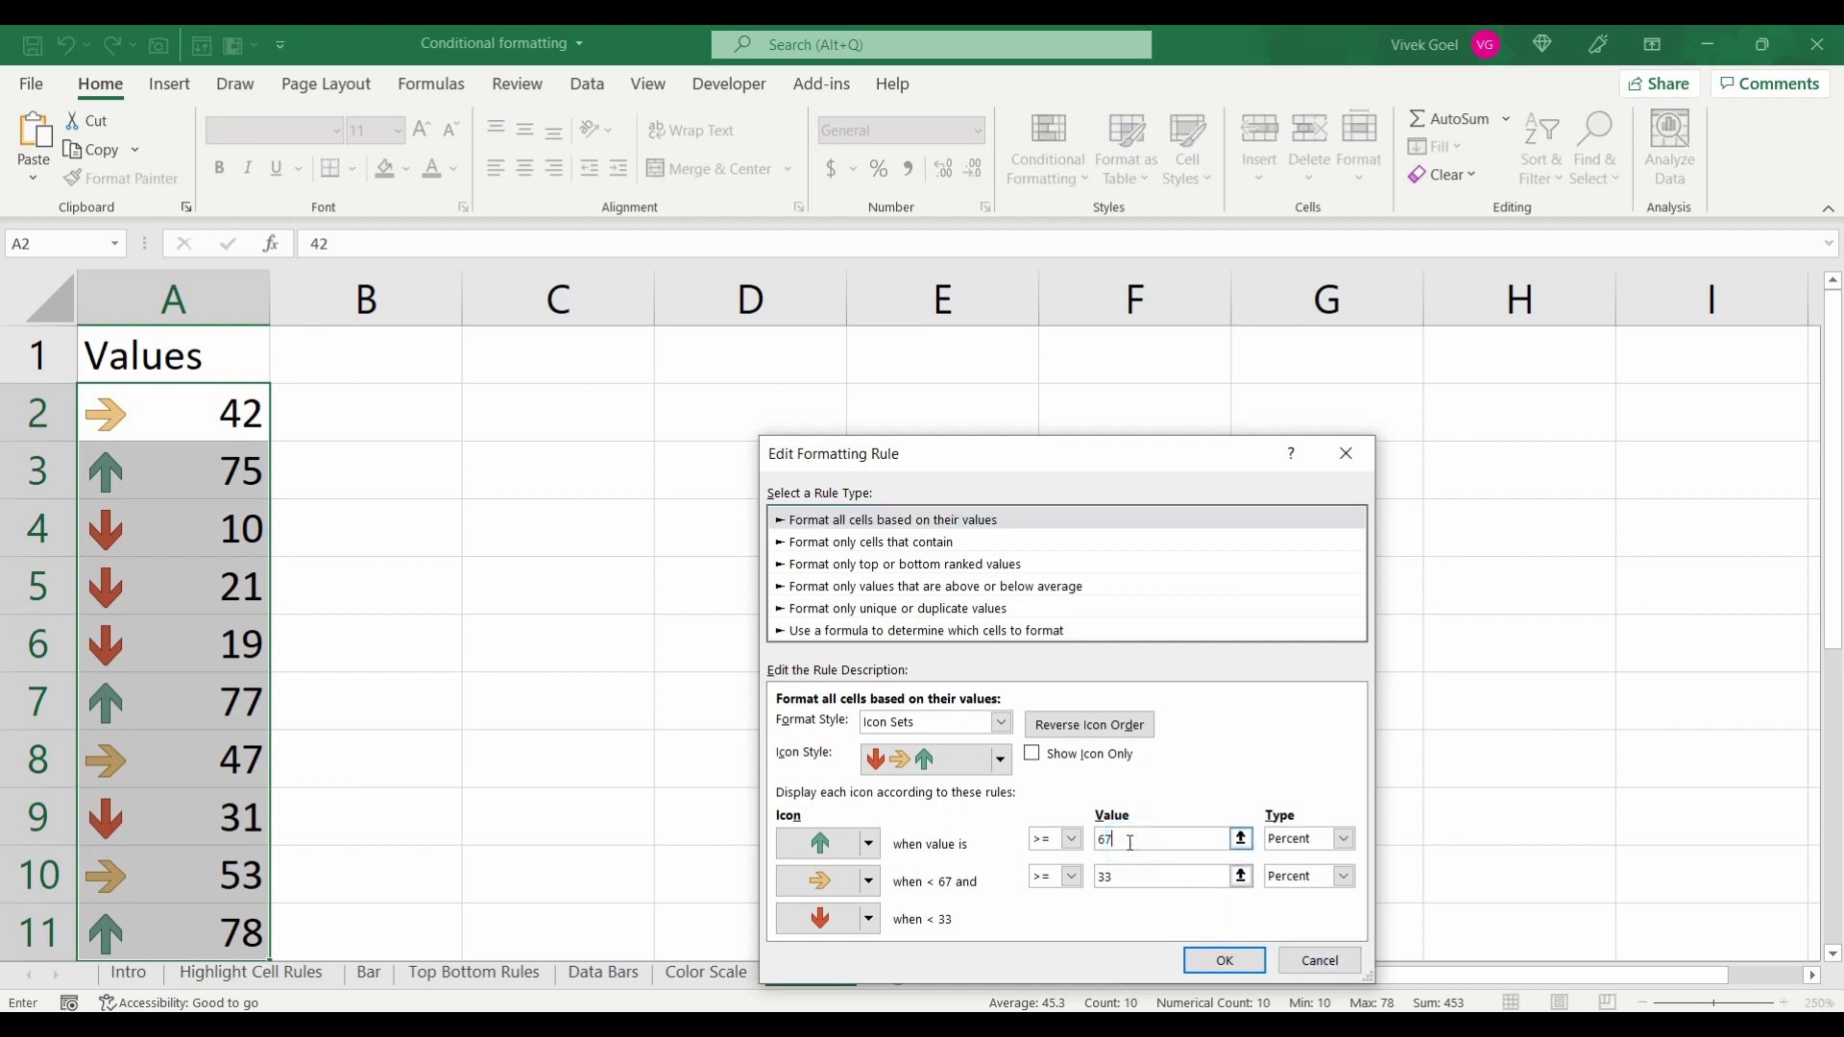
{"action": "left_click", "coordinate": [1322, 961]}
{"action": "left_click", "coordinate": [1413, 860]}
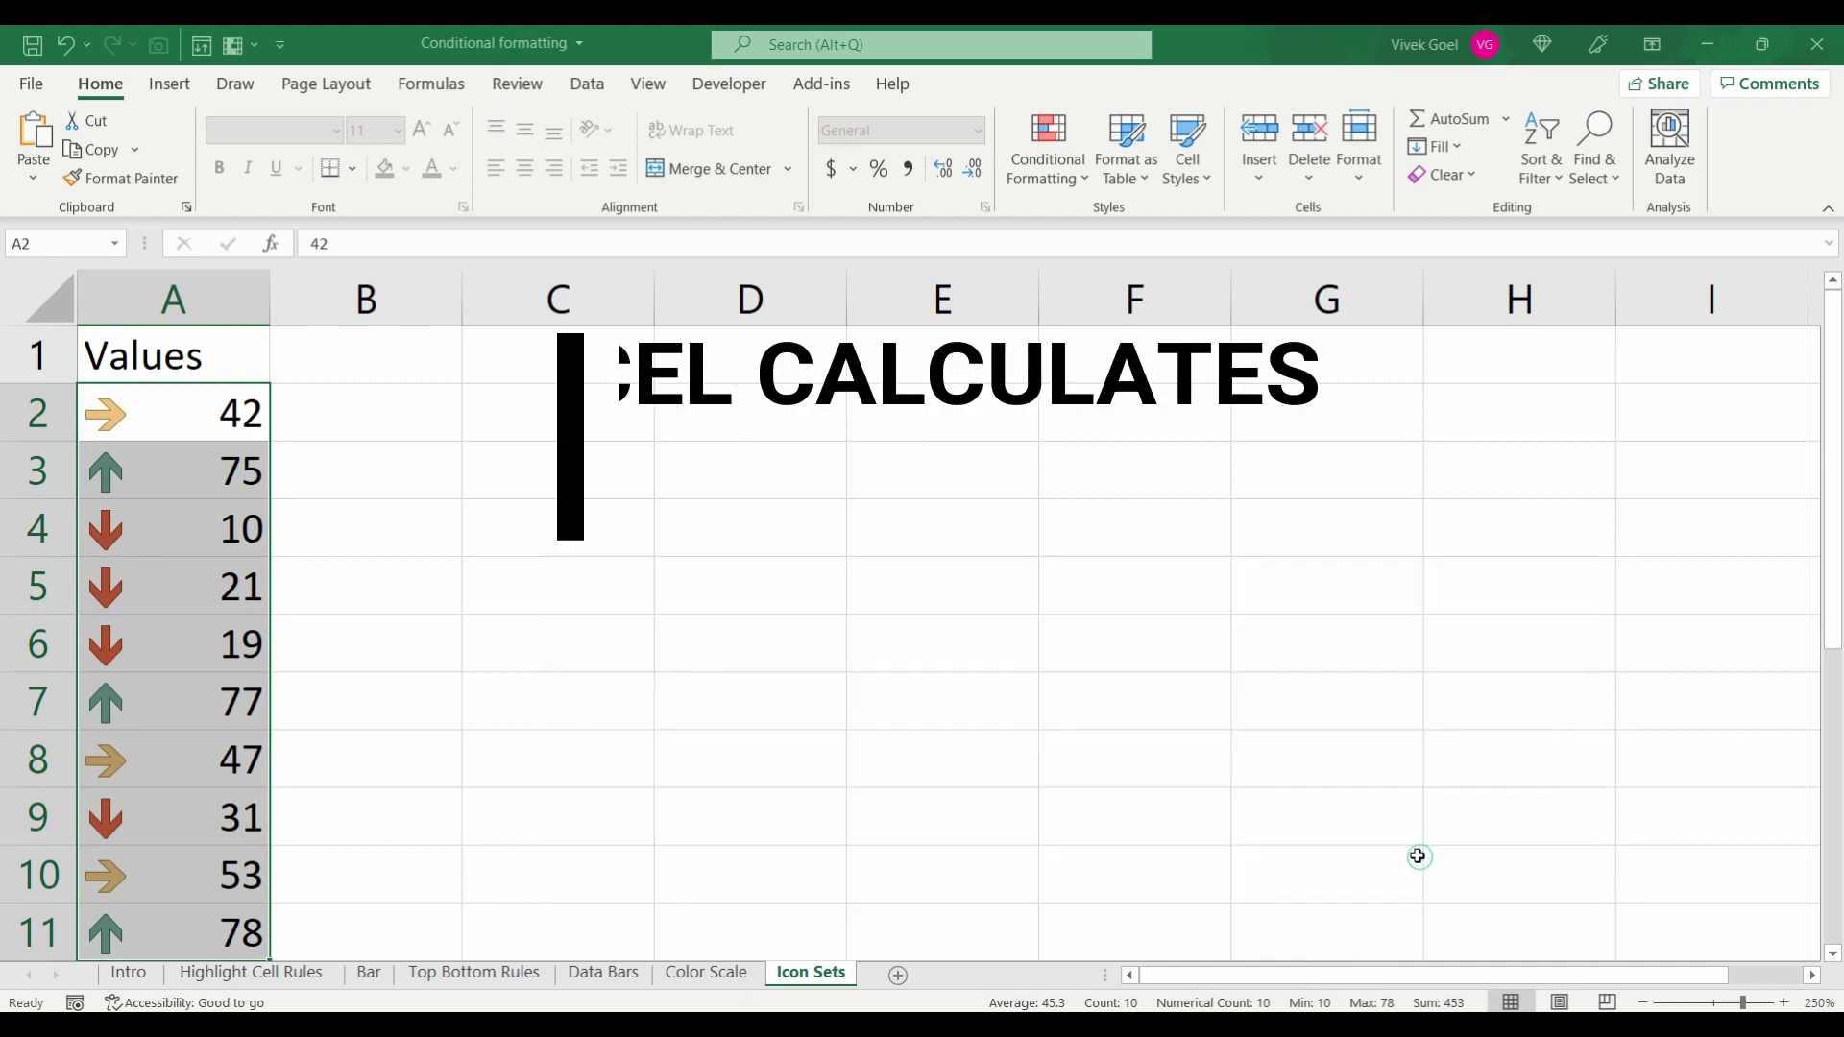
{"action": "left_click", "coordinate": [606, 593]}
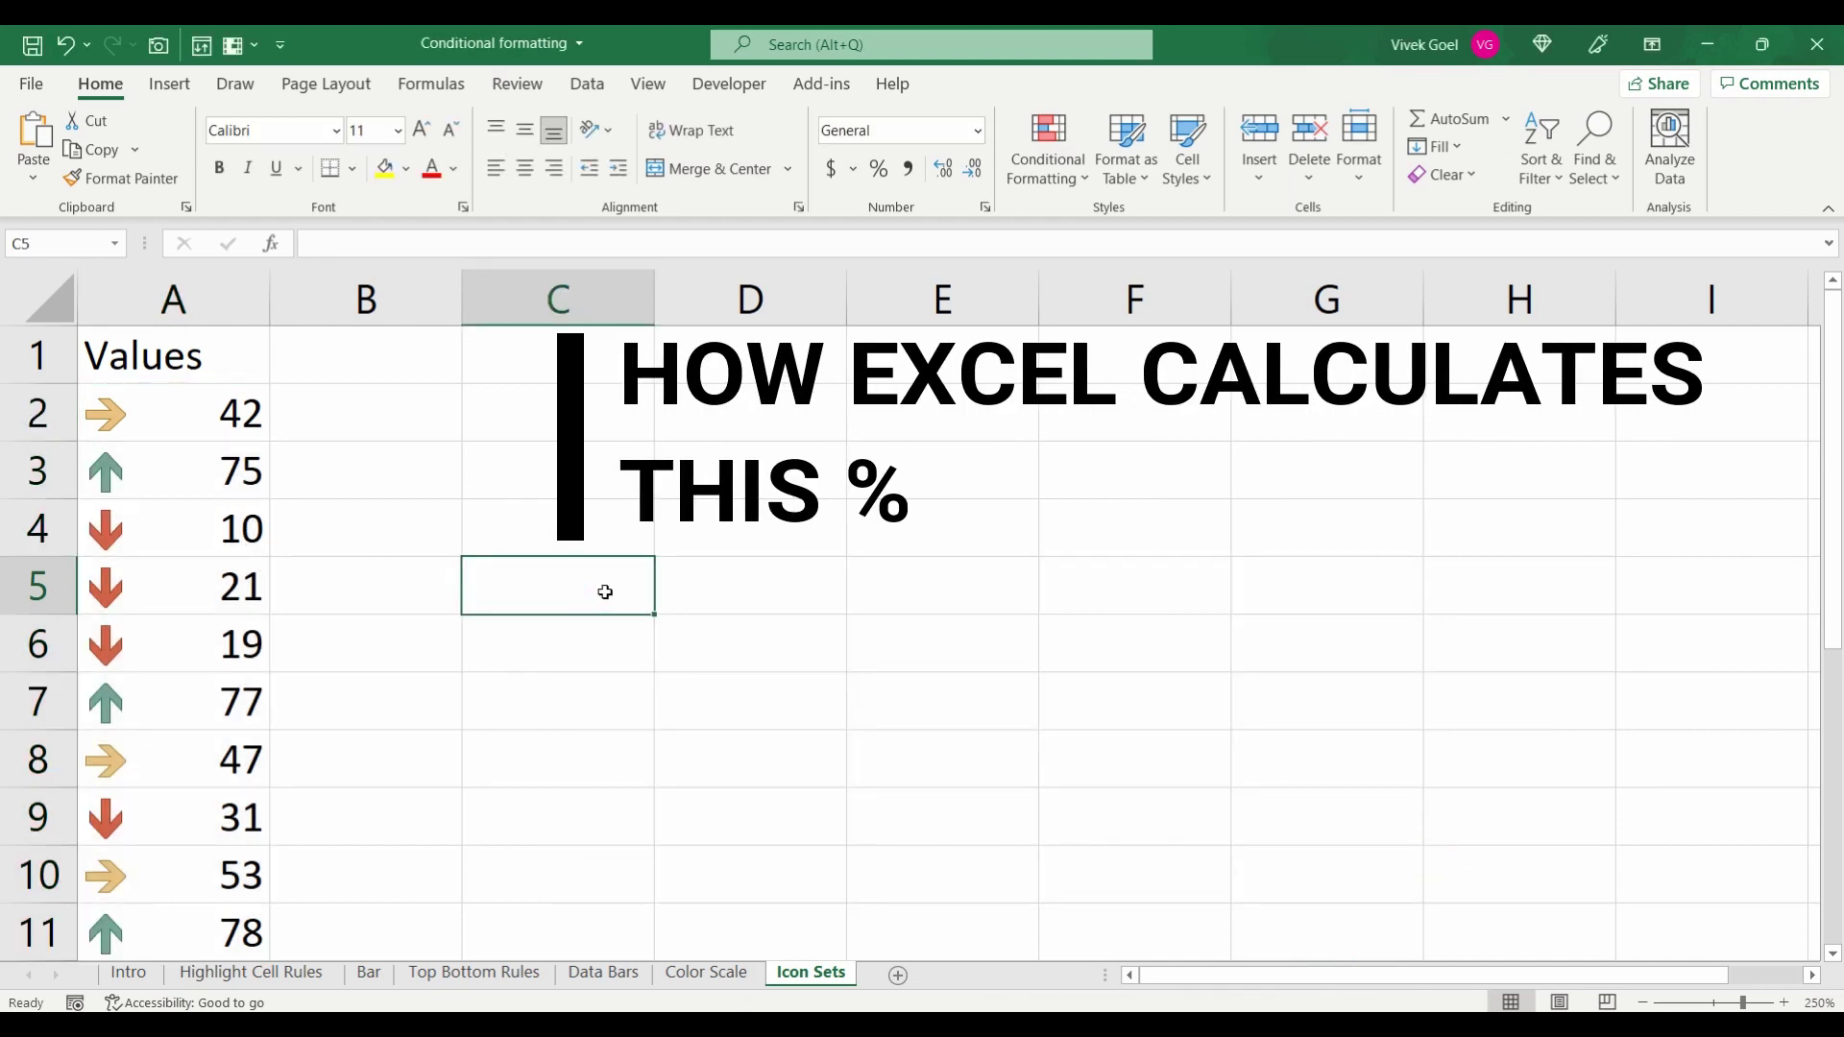
{"action": "type", "text": "="}
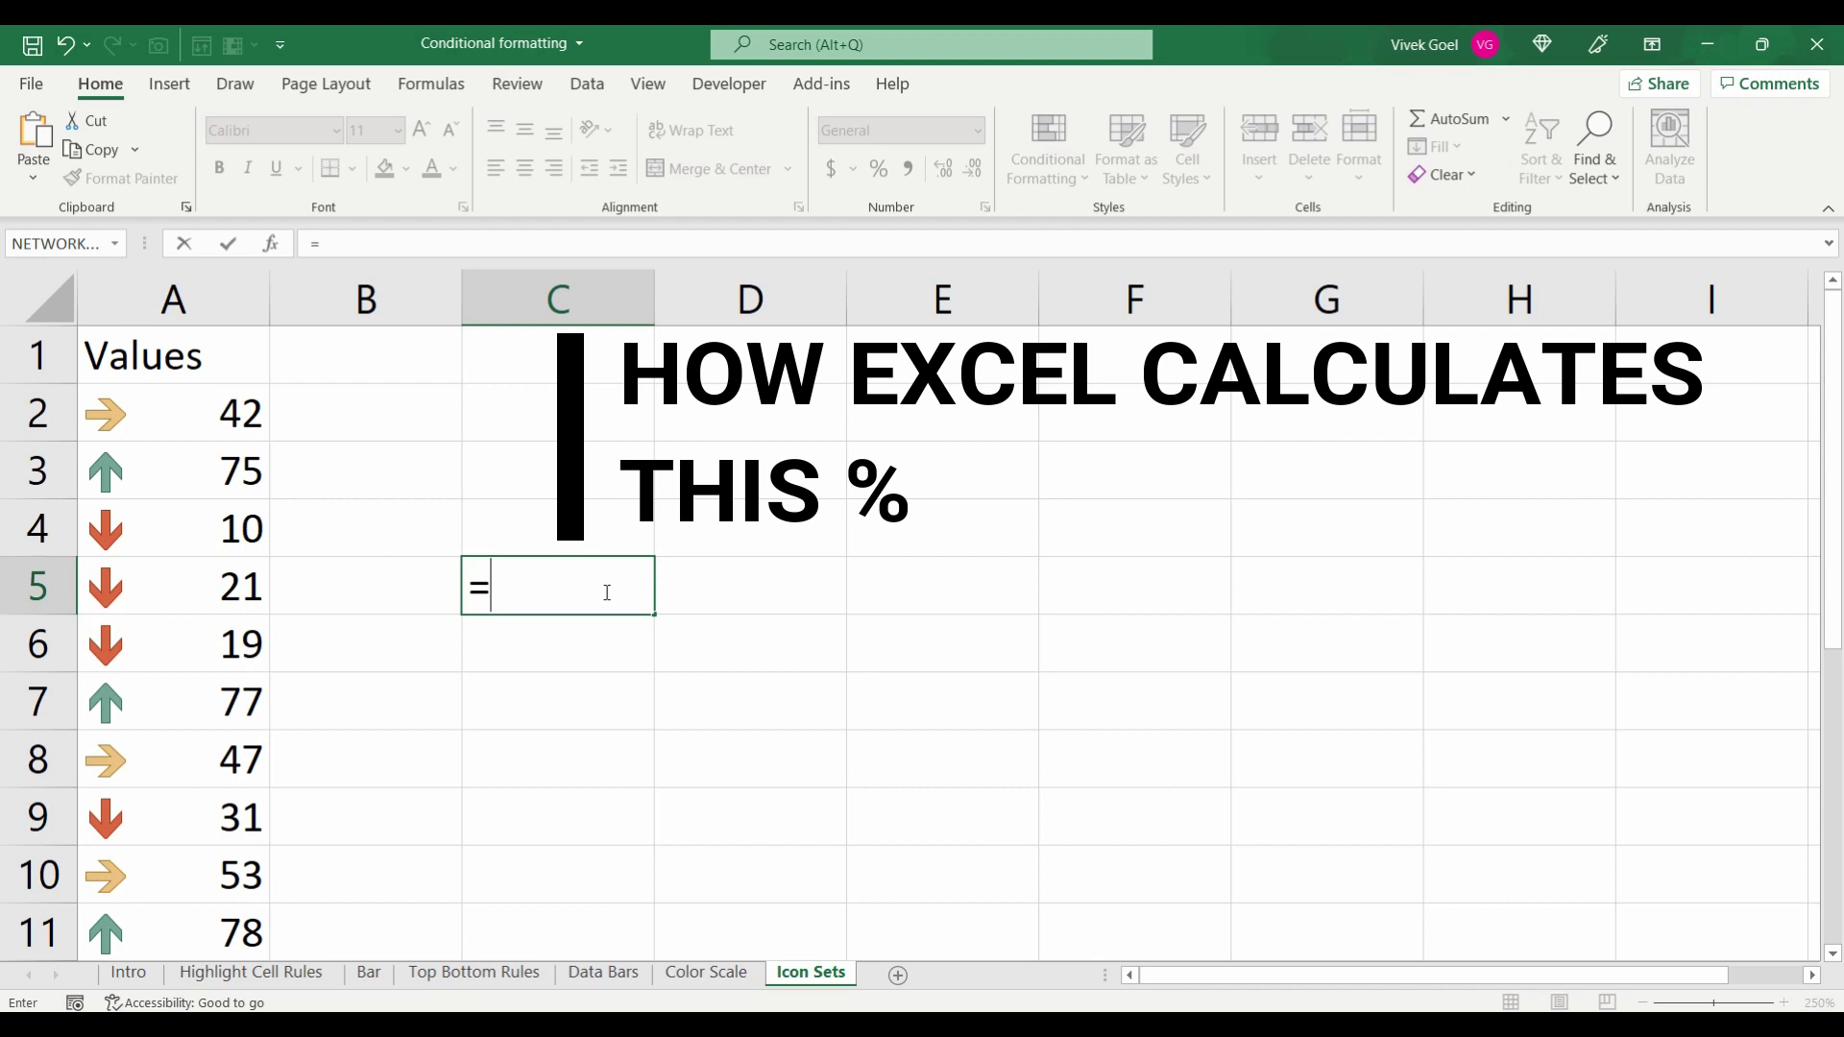
{"action": "key", "text": "Escape"}
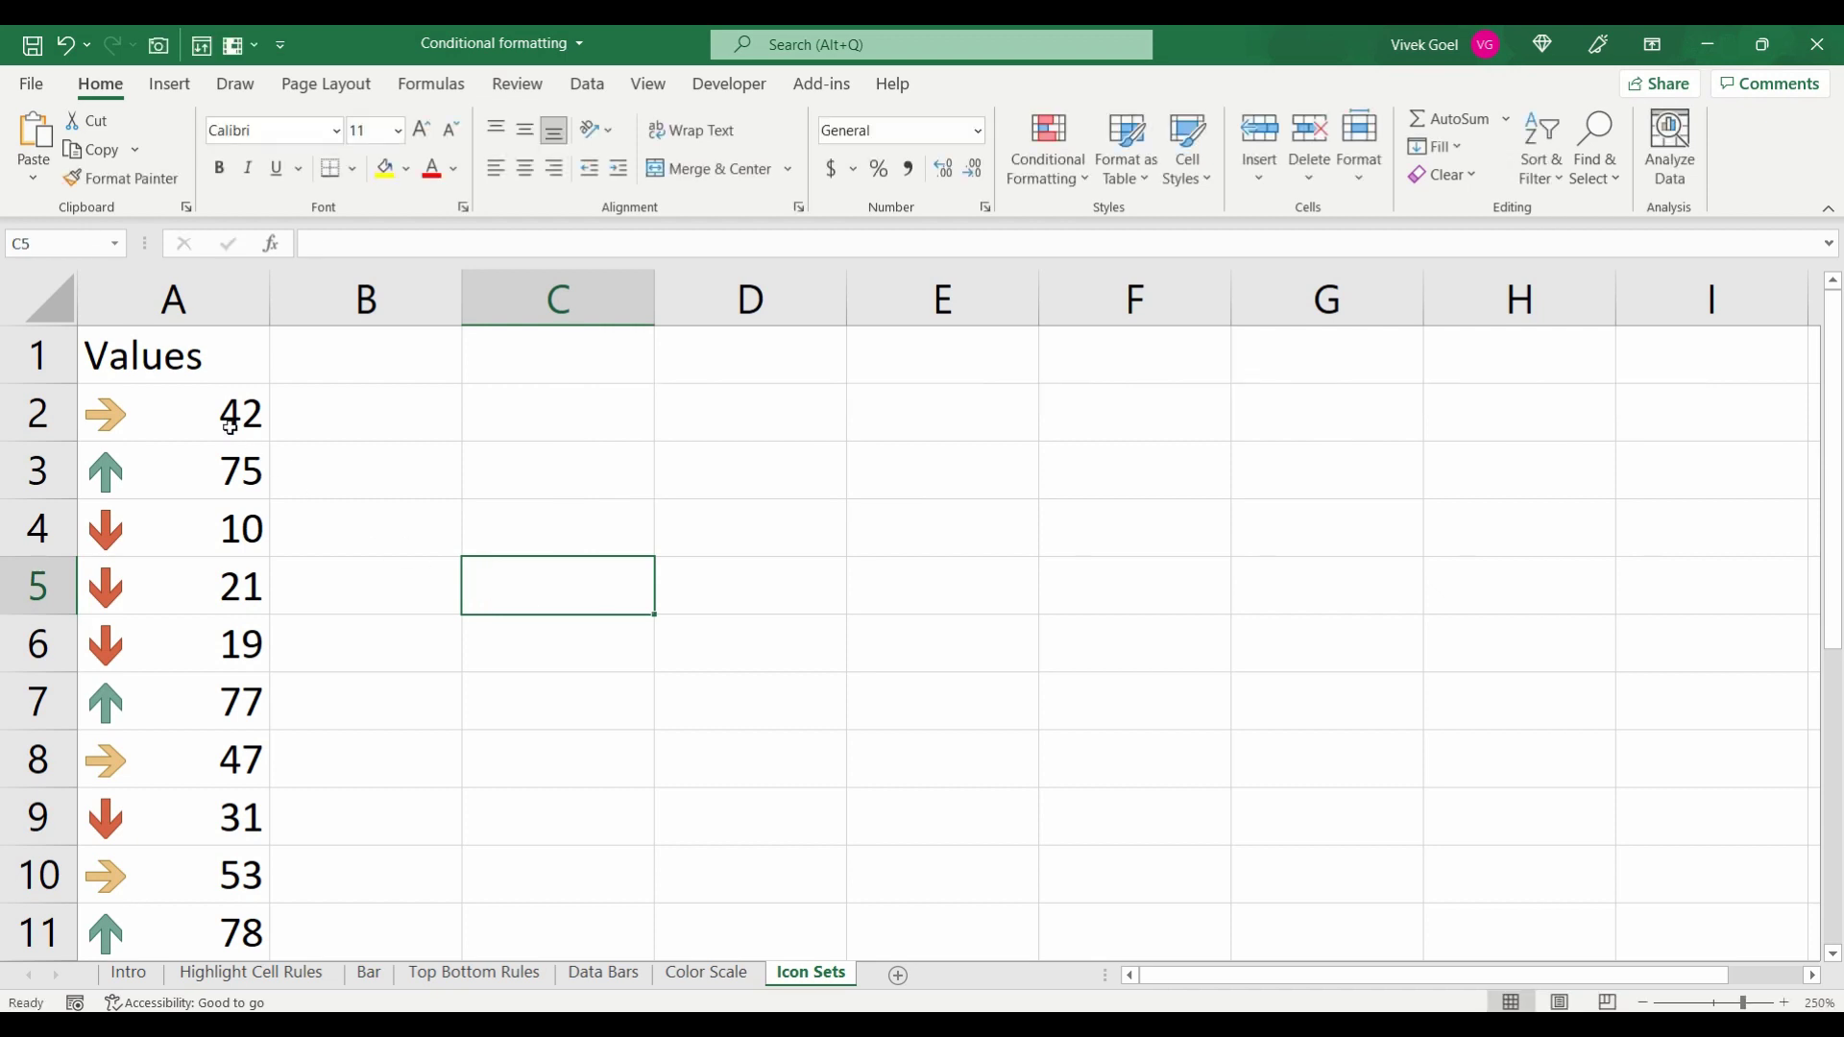
{"action": "left_click_drag", "start_coordinate": [215, 421], "coordinate": [223, 906]}
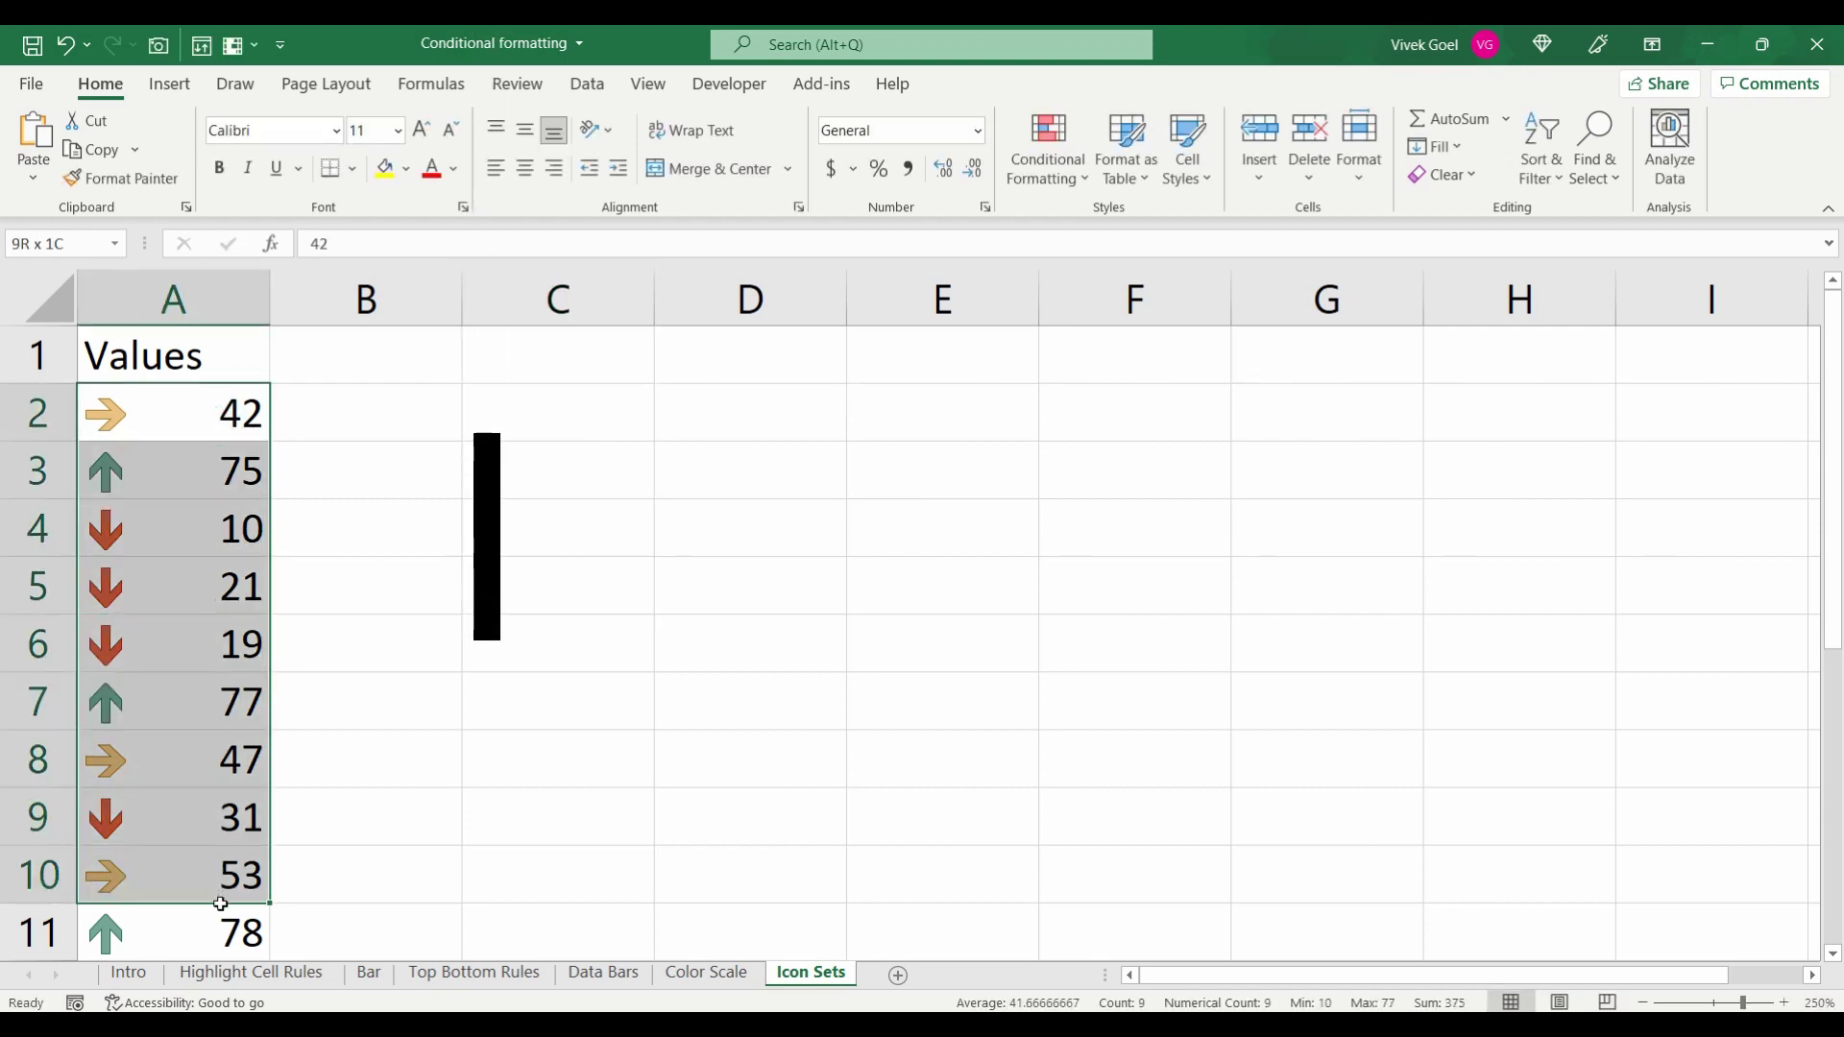
{"action": "left_click", "coordinate": [535, 587]}
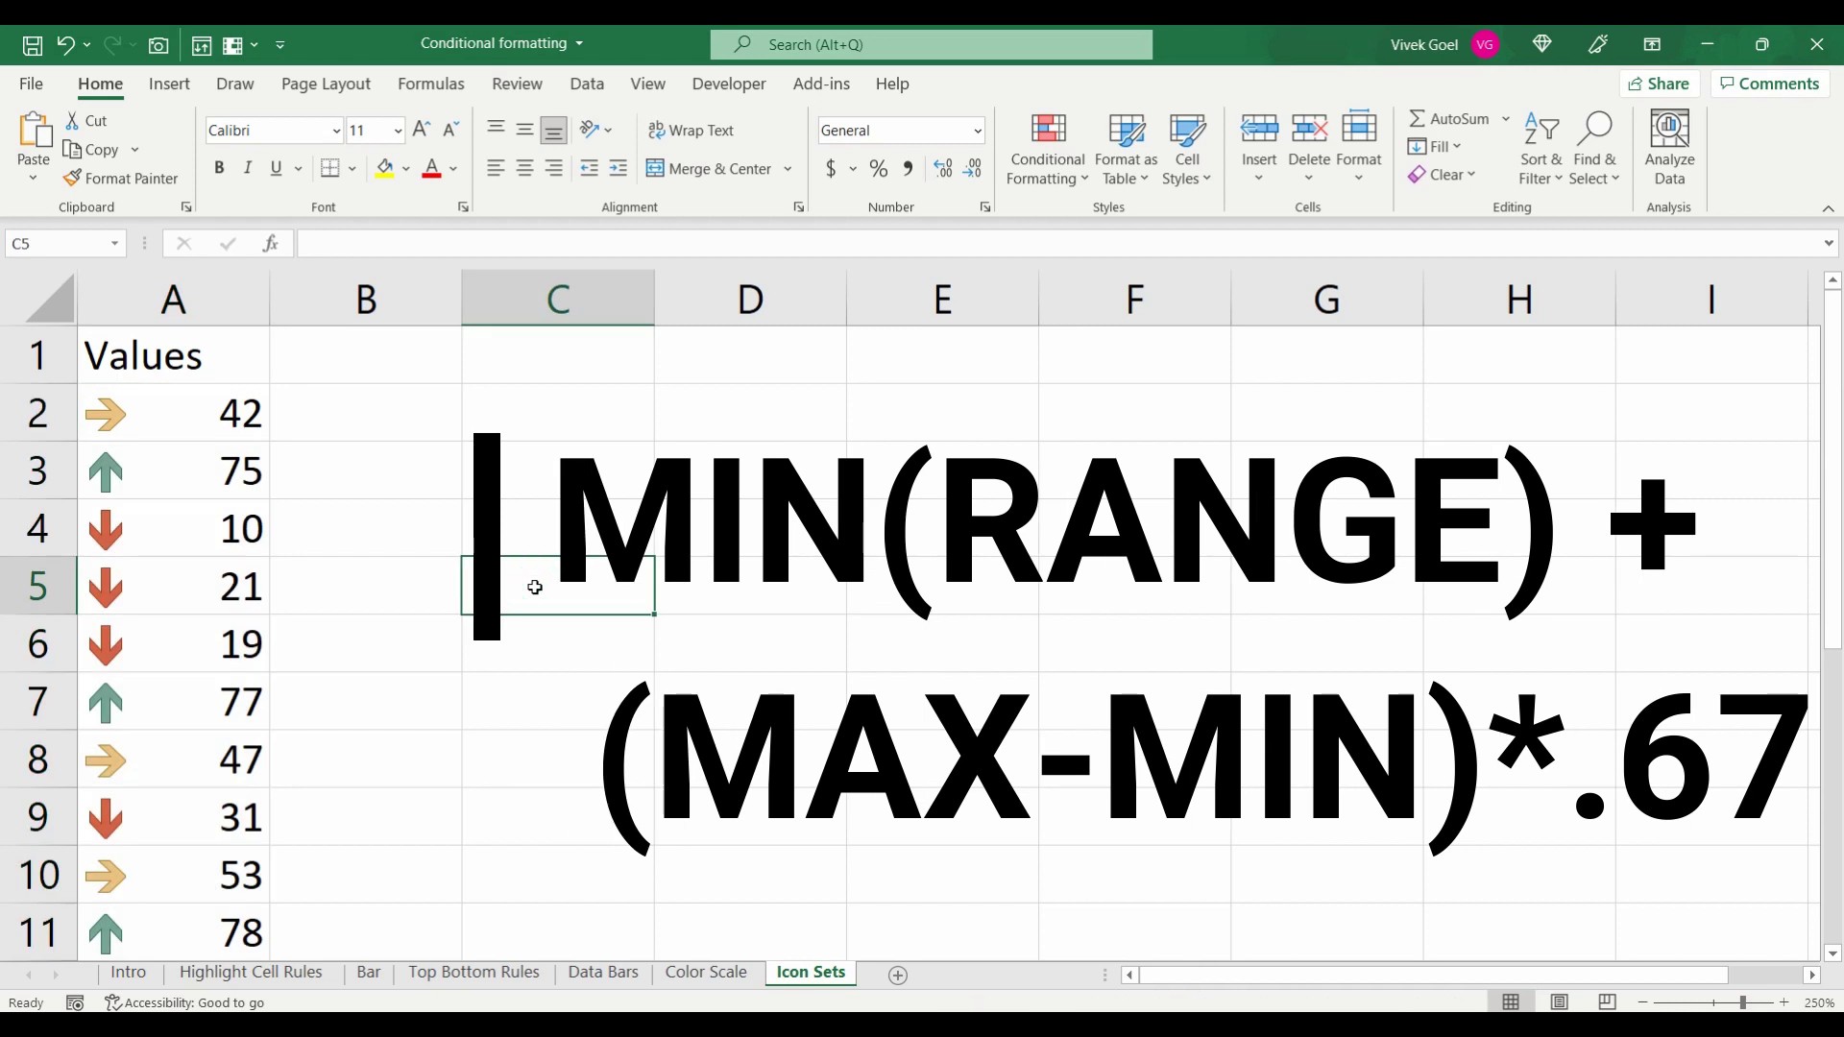
{"action": "left_click_drag", "start_coordinate": [226, 429], "coordinate": [238, 918]}
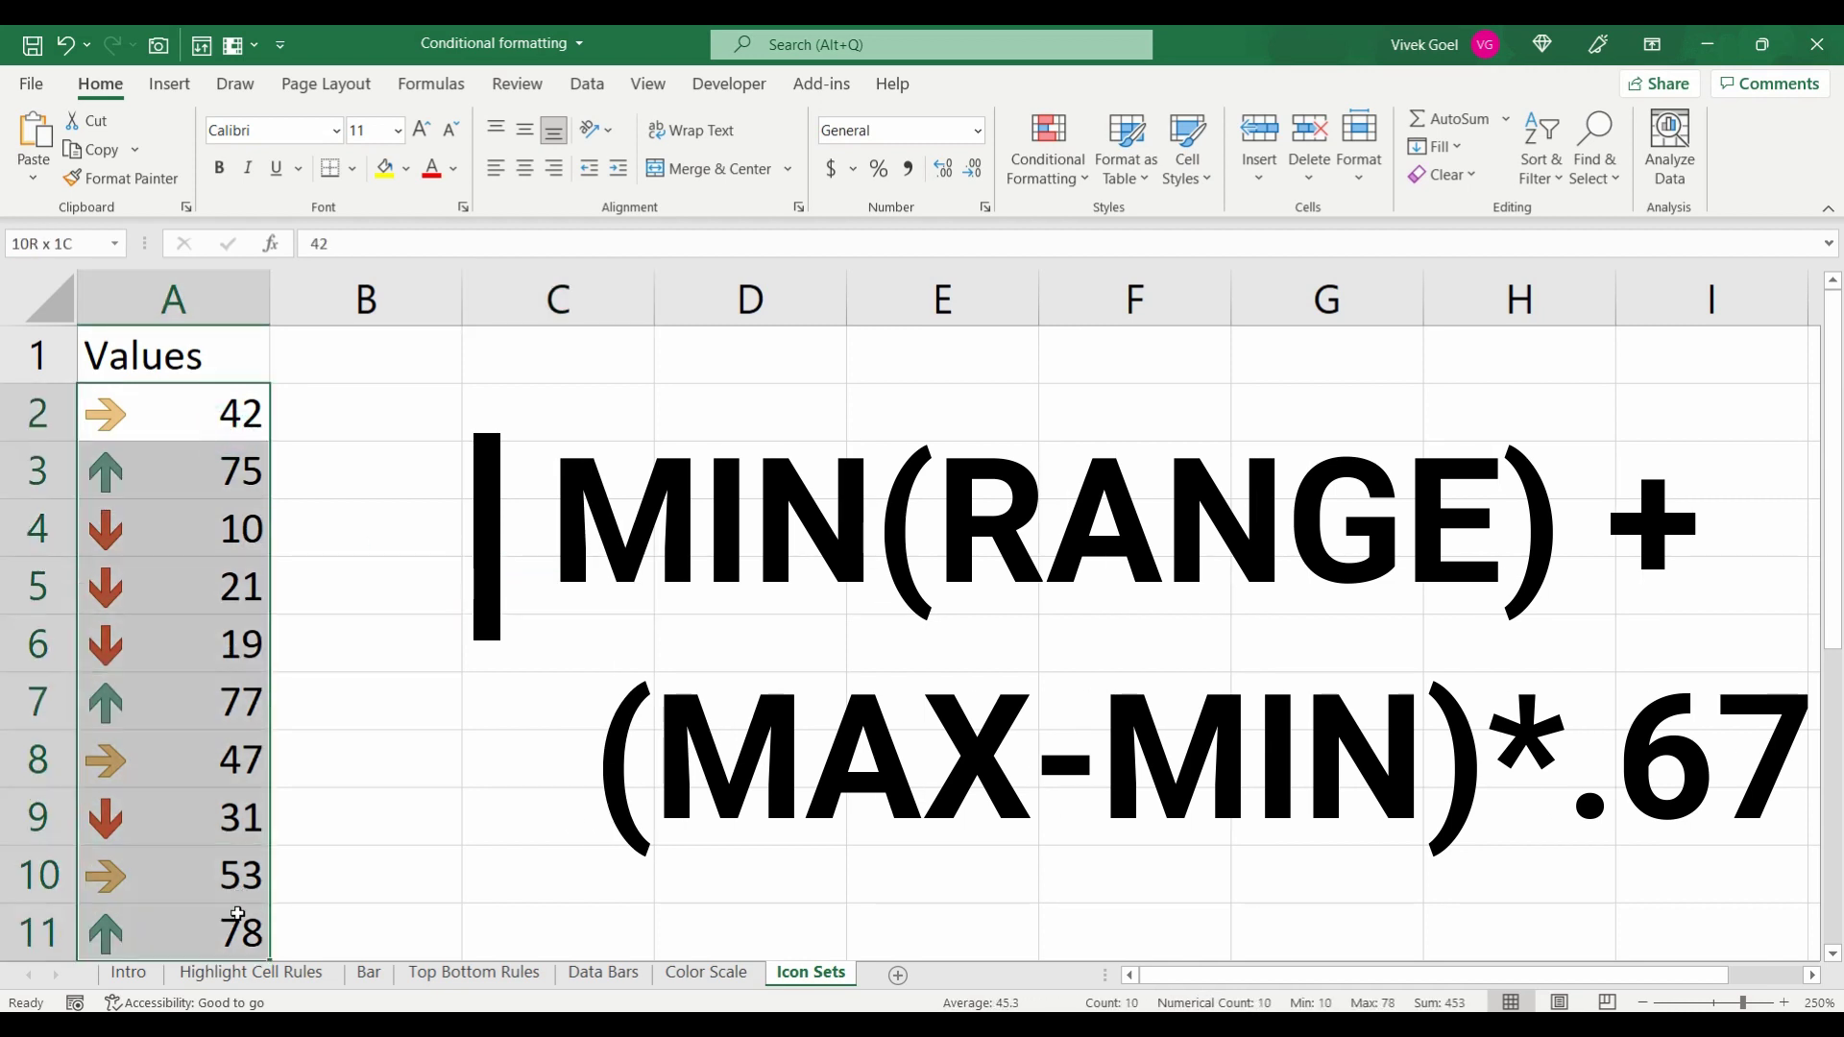
{"action": "left_click", "coordinate": [528, 619]}
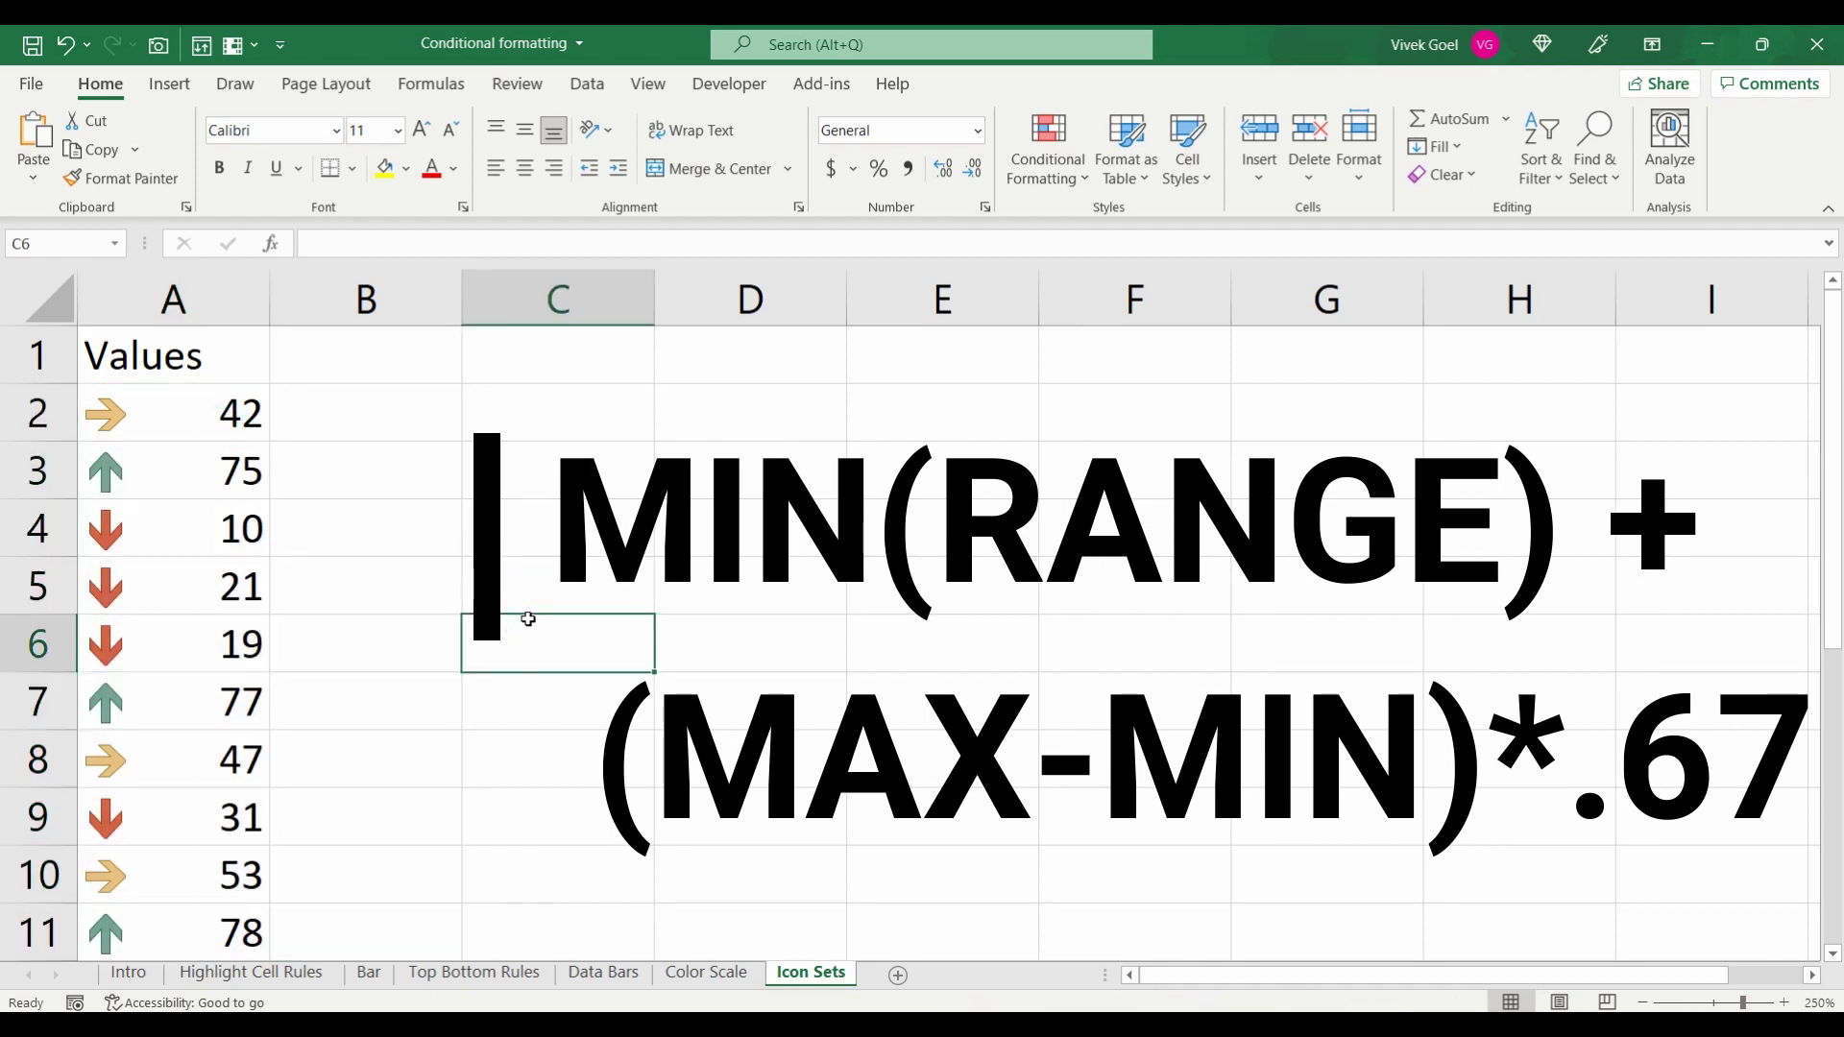
- Start the C5 formula with MIN(A2:A11) and MAX(A2:A11) terms
{"action": "left_click", "coordinate": [528, 602]}
{"action": "type", "text": "=min"}
{"action": "key", "text": "Tab"}
{"action": "key", "text": "Left"}
{"action": "key", "text": "Left"}
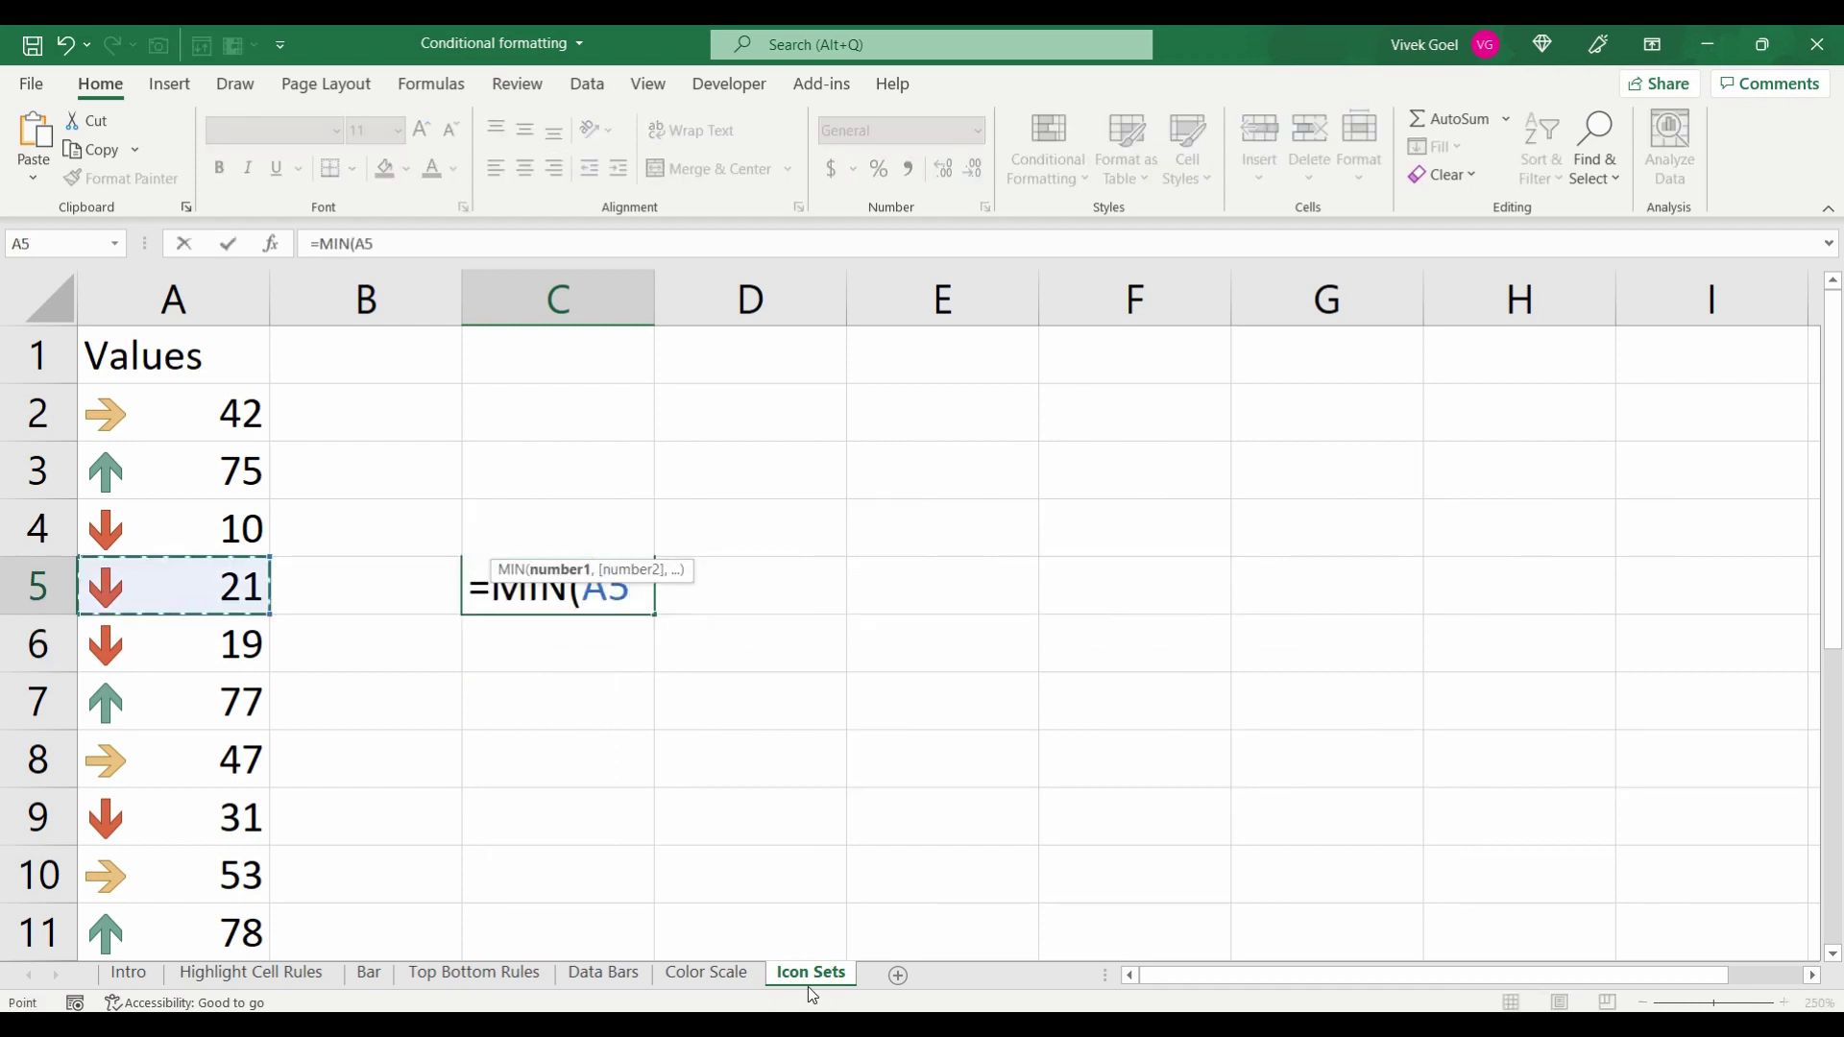
{"action": "key", "text": "Up"}
{"action": "key", "text": "Up"}
{"action": "key", "text": "Up"}
{"action": "key", "text": "ctrl+shift+Down"}
{"action": "type", "text": ")"}
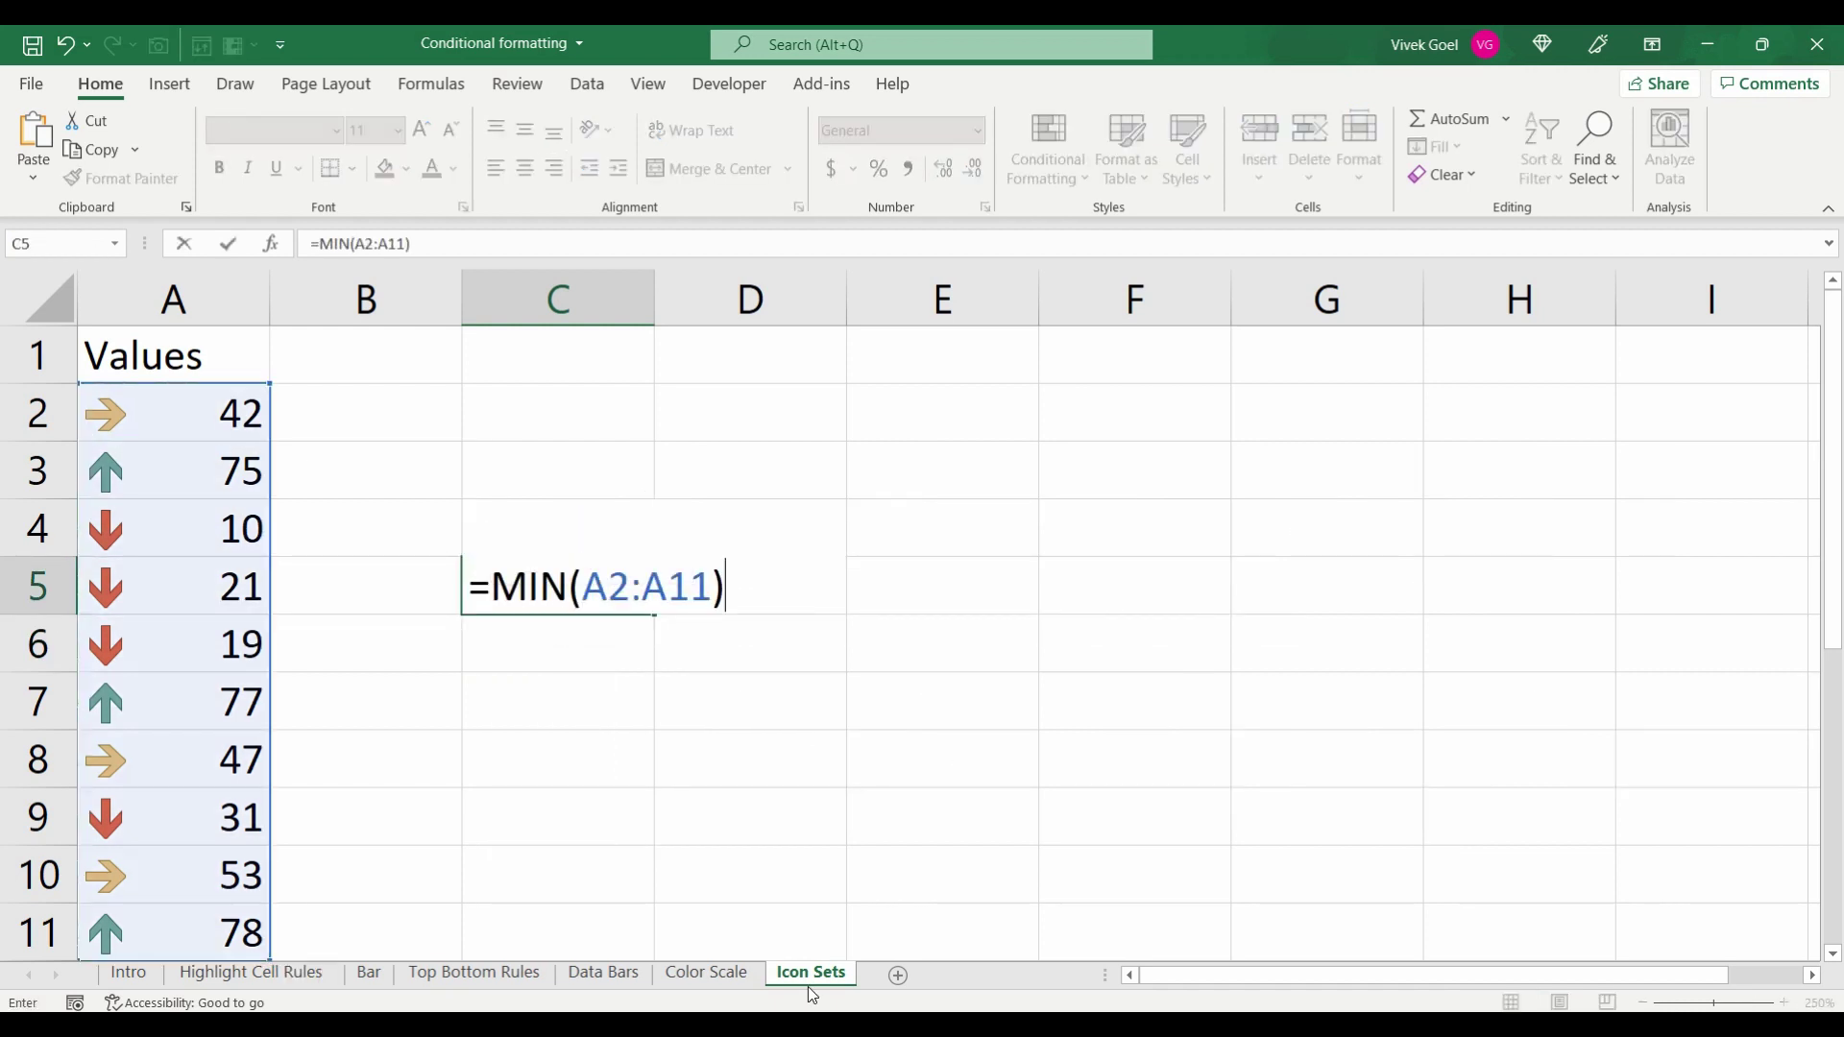
{"action": "type", "text": "+("}
{"action": "type", "text": "max"}
{"action": "key", "text": "Tab"}
{"action": "key", "text": "Left"}
{"action": "key", "text": "Up"}
{"action": "key", "text": "Left"}
{"action": "key", "text": "Up"}
{"action": "key", "text": "Up"}
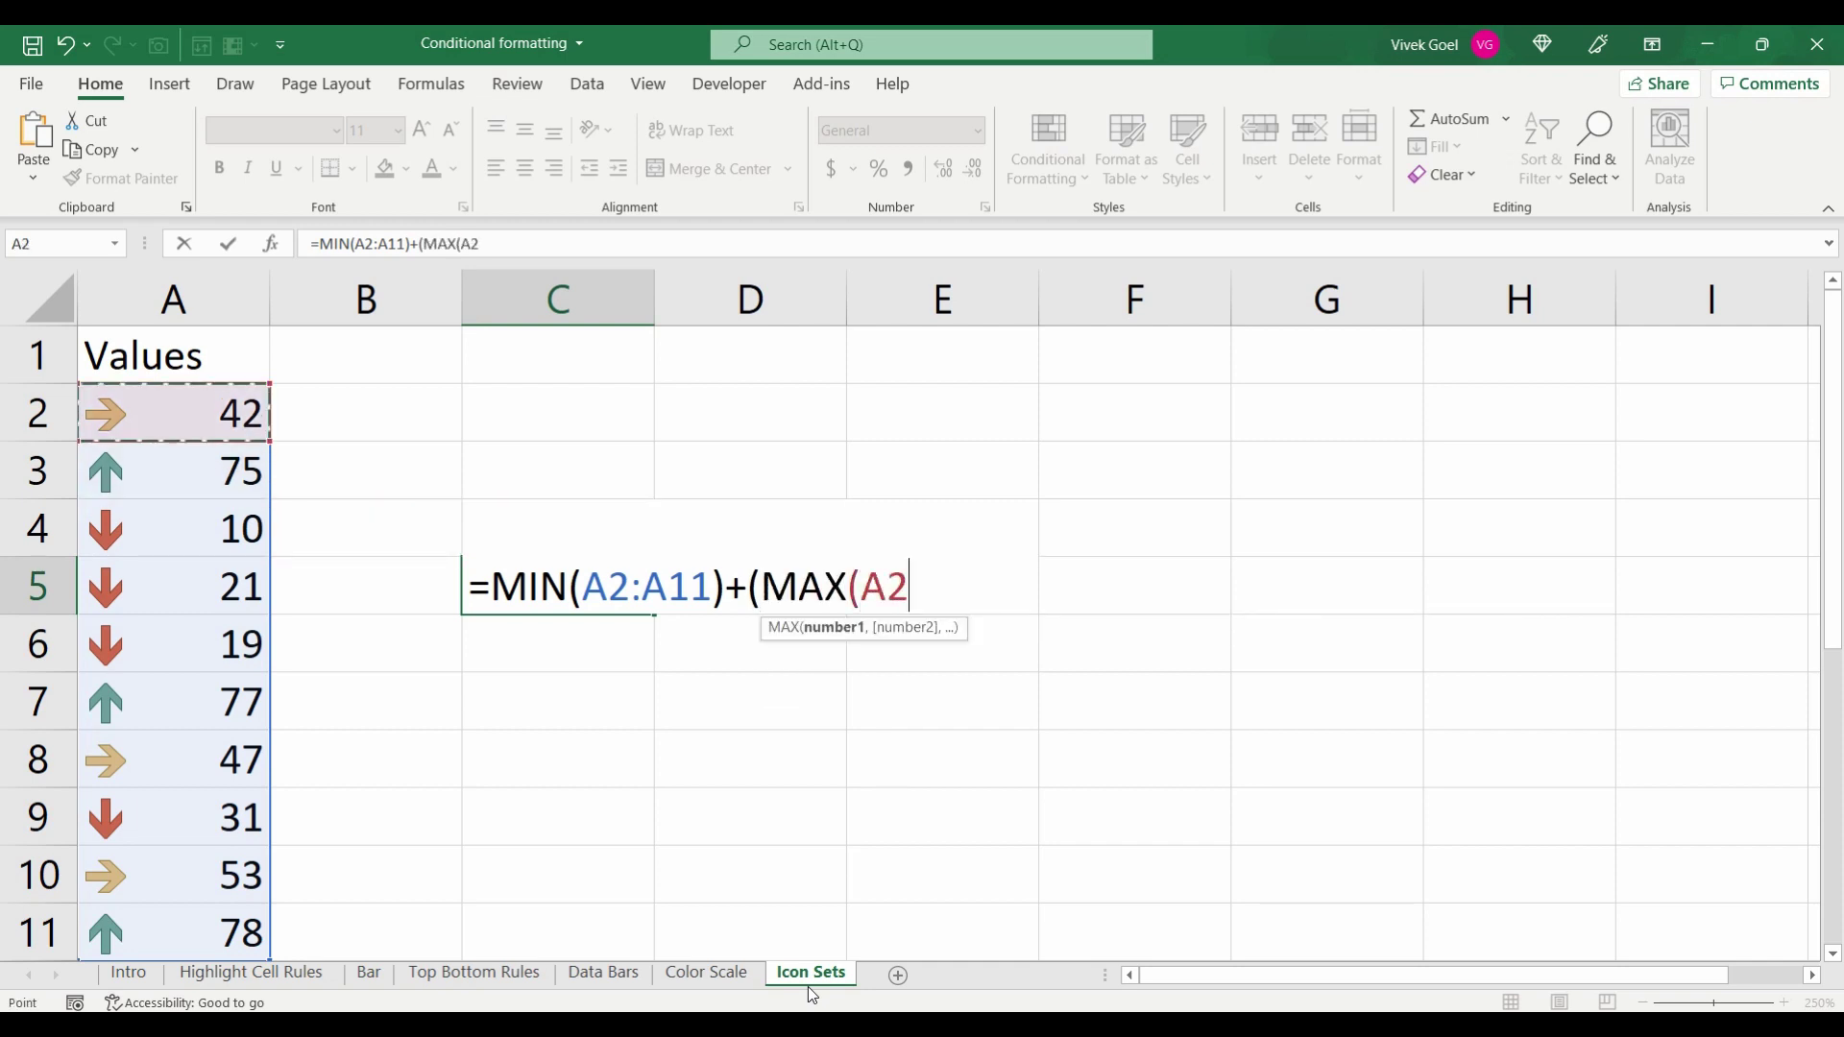
{"action": "key", "text": "ctrl+shift+Down"}
{"action": "type", "text": ") "}
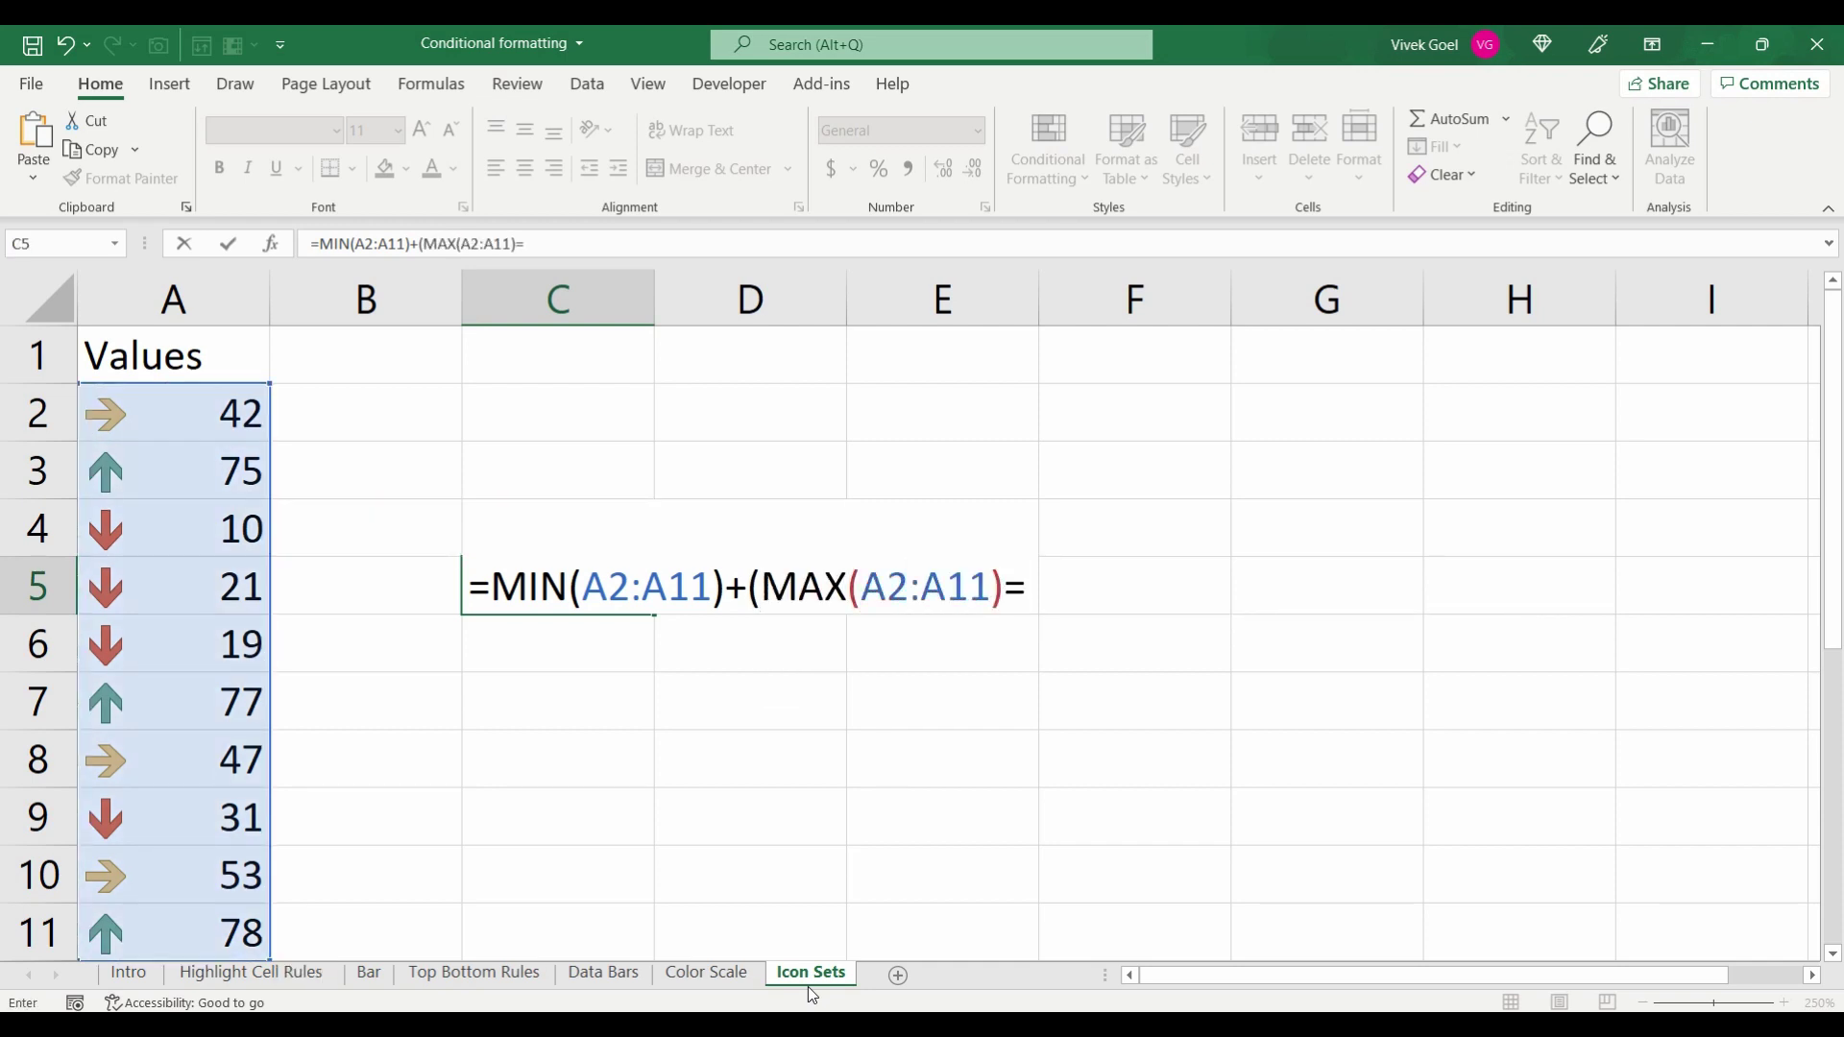
{"action": "type", "text": "min"}
- Finish the formula with the second MIN(A2:A11) and a 0.67 factor, giving 55.56
{"action": "key", "text": "Tab"}
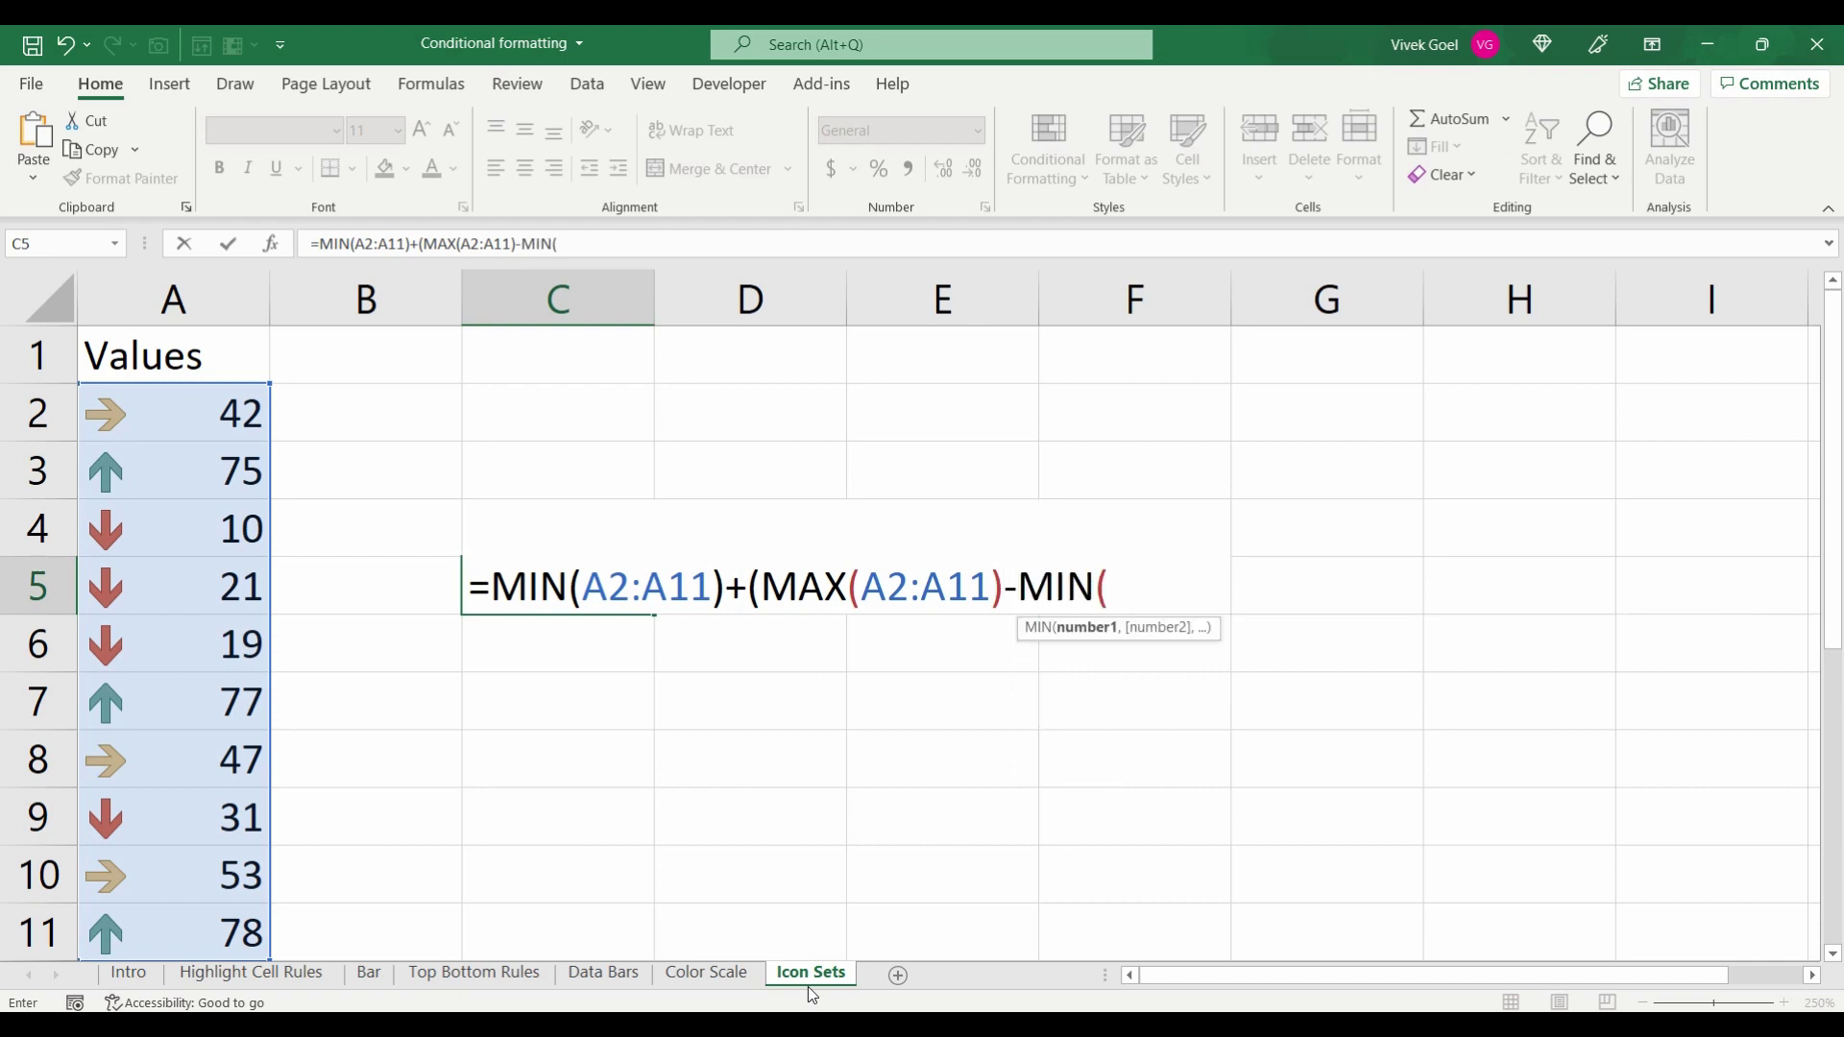
{"action": "key", "text": "Left"}
{"action": "key", "text": "Up"}
{"action": "key", "text": "Left"}
{"action": "key", "text": "Up"}
{"action": "key", "text": "Up"}
{"action": "key", "text": "ctrl+shift+Down"}
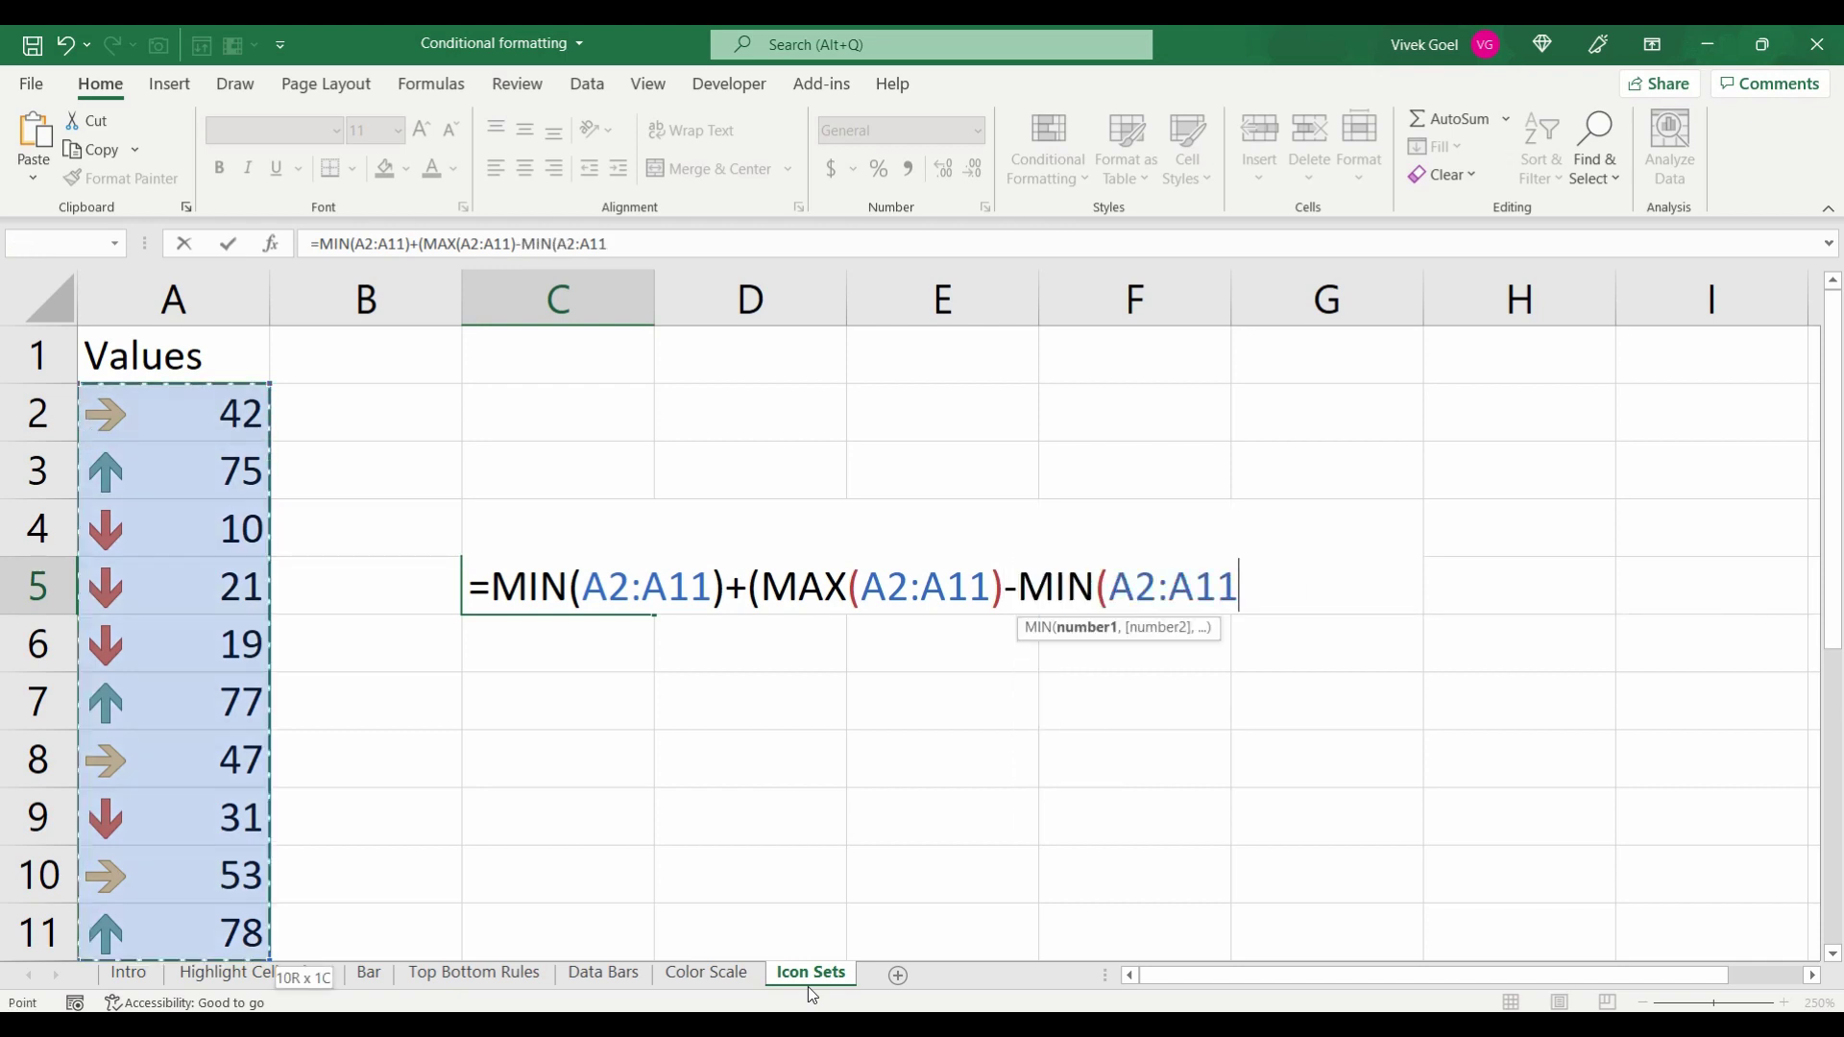
{"action": "type", "text": "))*"}
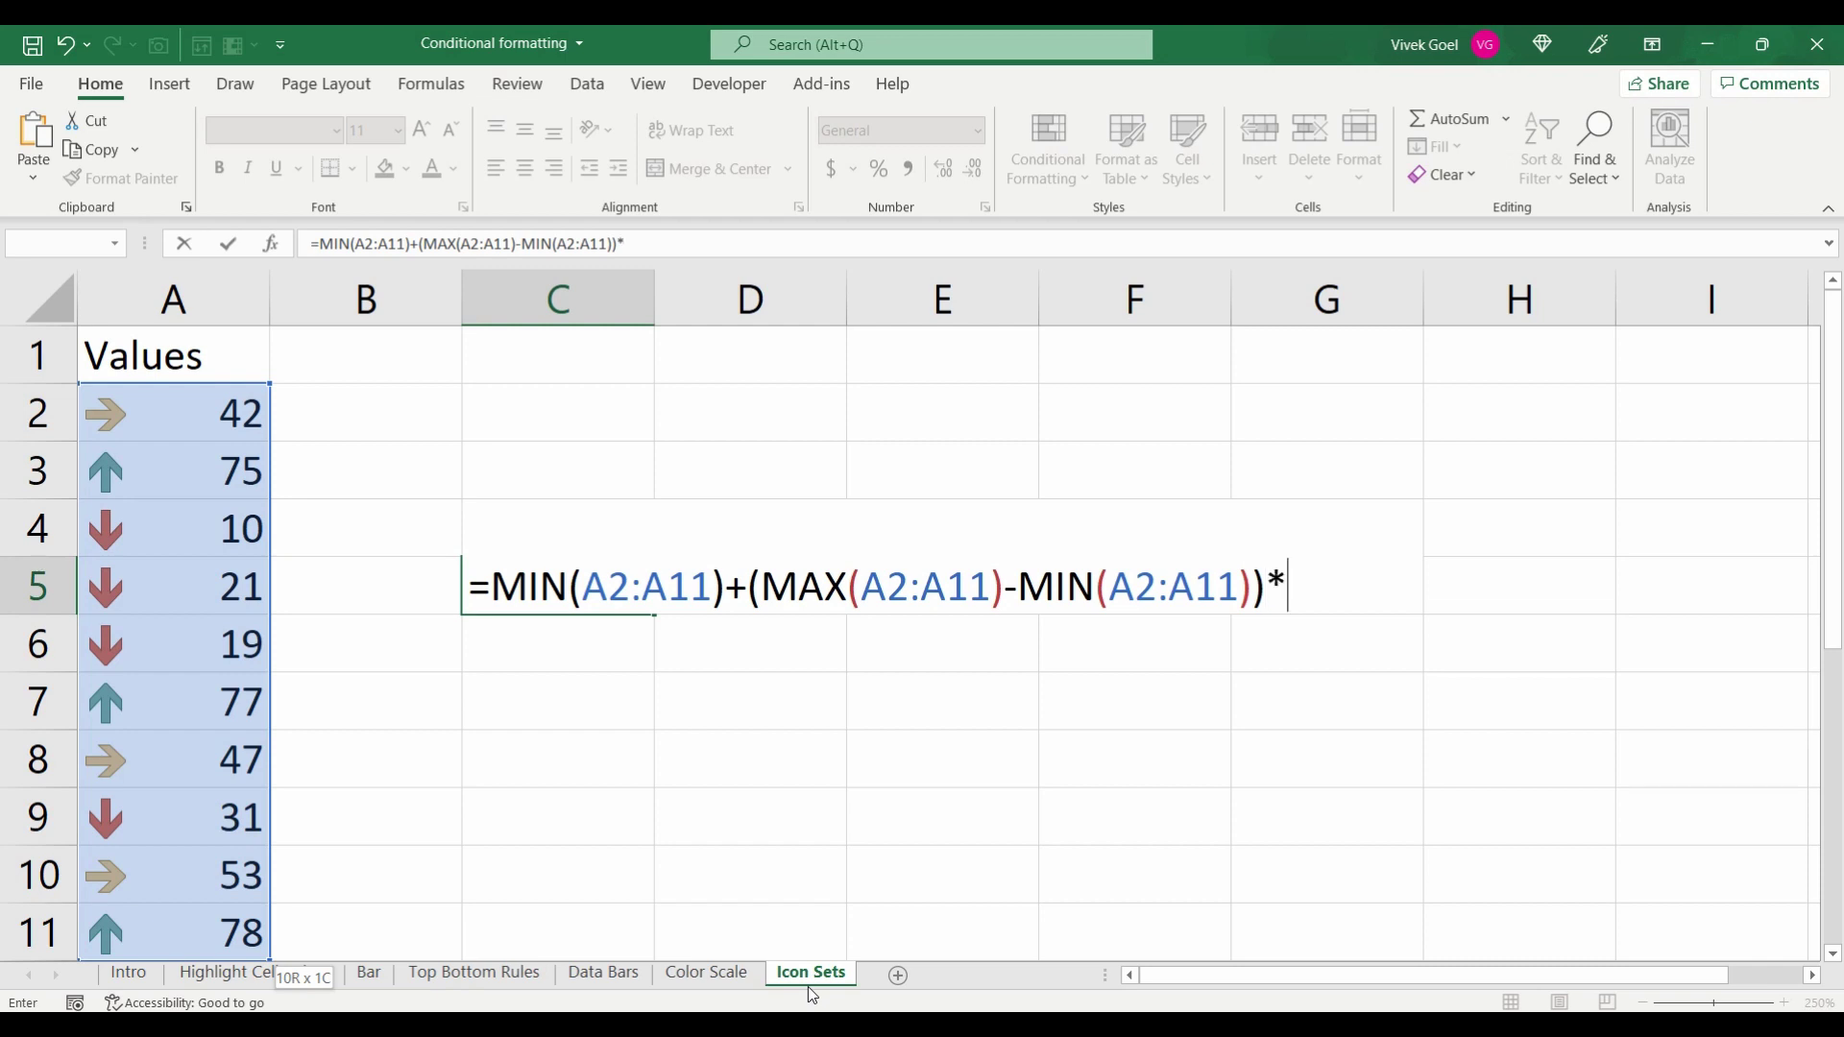
{"action": "type", "text": ".6"}
{"action": "key", "text": "Return"}
{"action": "key", "text": "Up"}
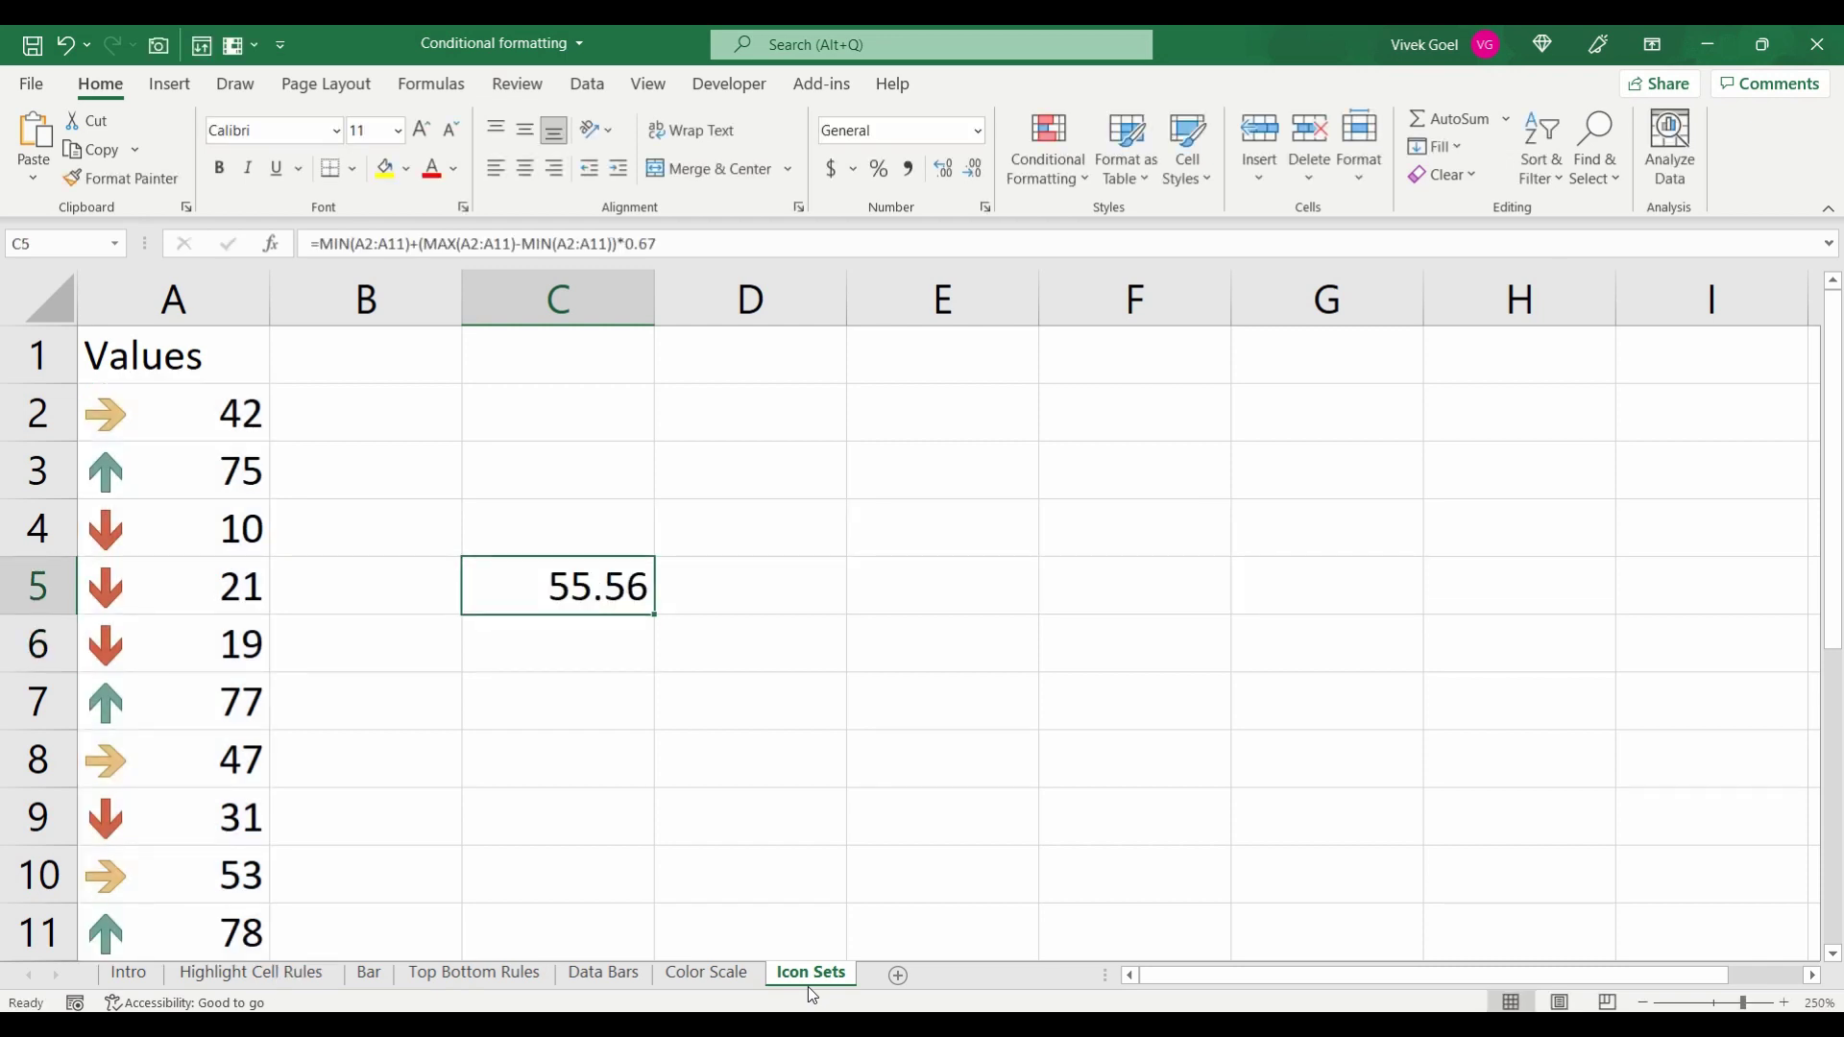
- Change A4 to 65, raising C5 to 58.53
{"action": "key", "text": "Left"}
{"action": "key", "text": "Up"}
{"action": "key", "text": "Left"}
{"action": "type", "text": "65"}
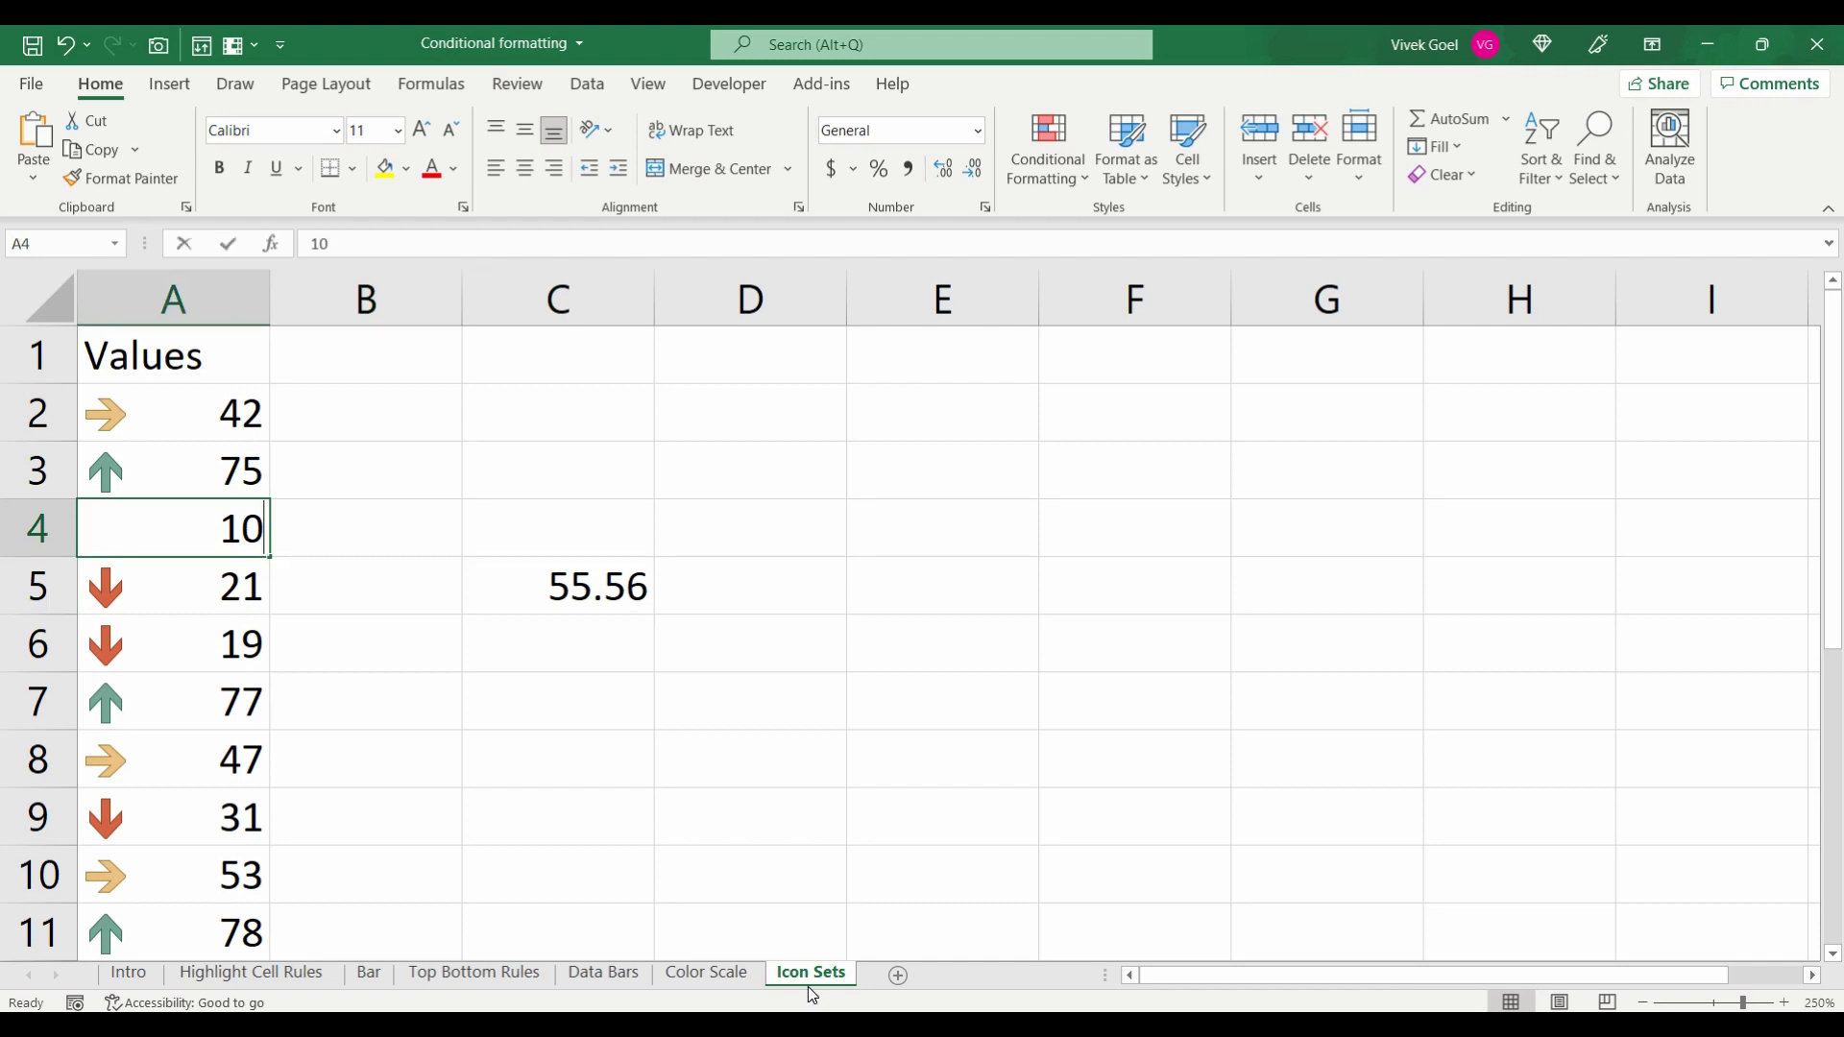
{"action": "key", "text": "Return"}
{"action": "key", "text": "Up"}
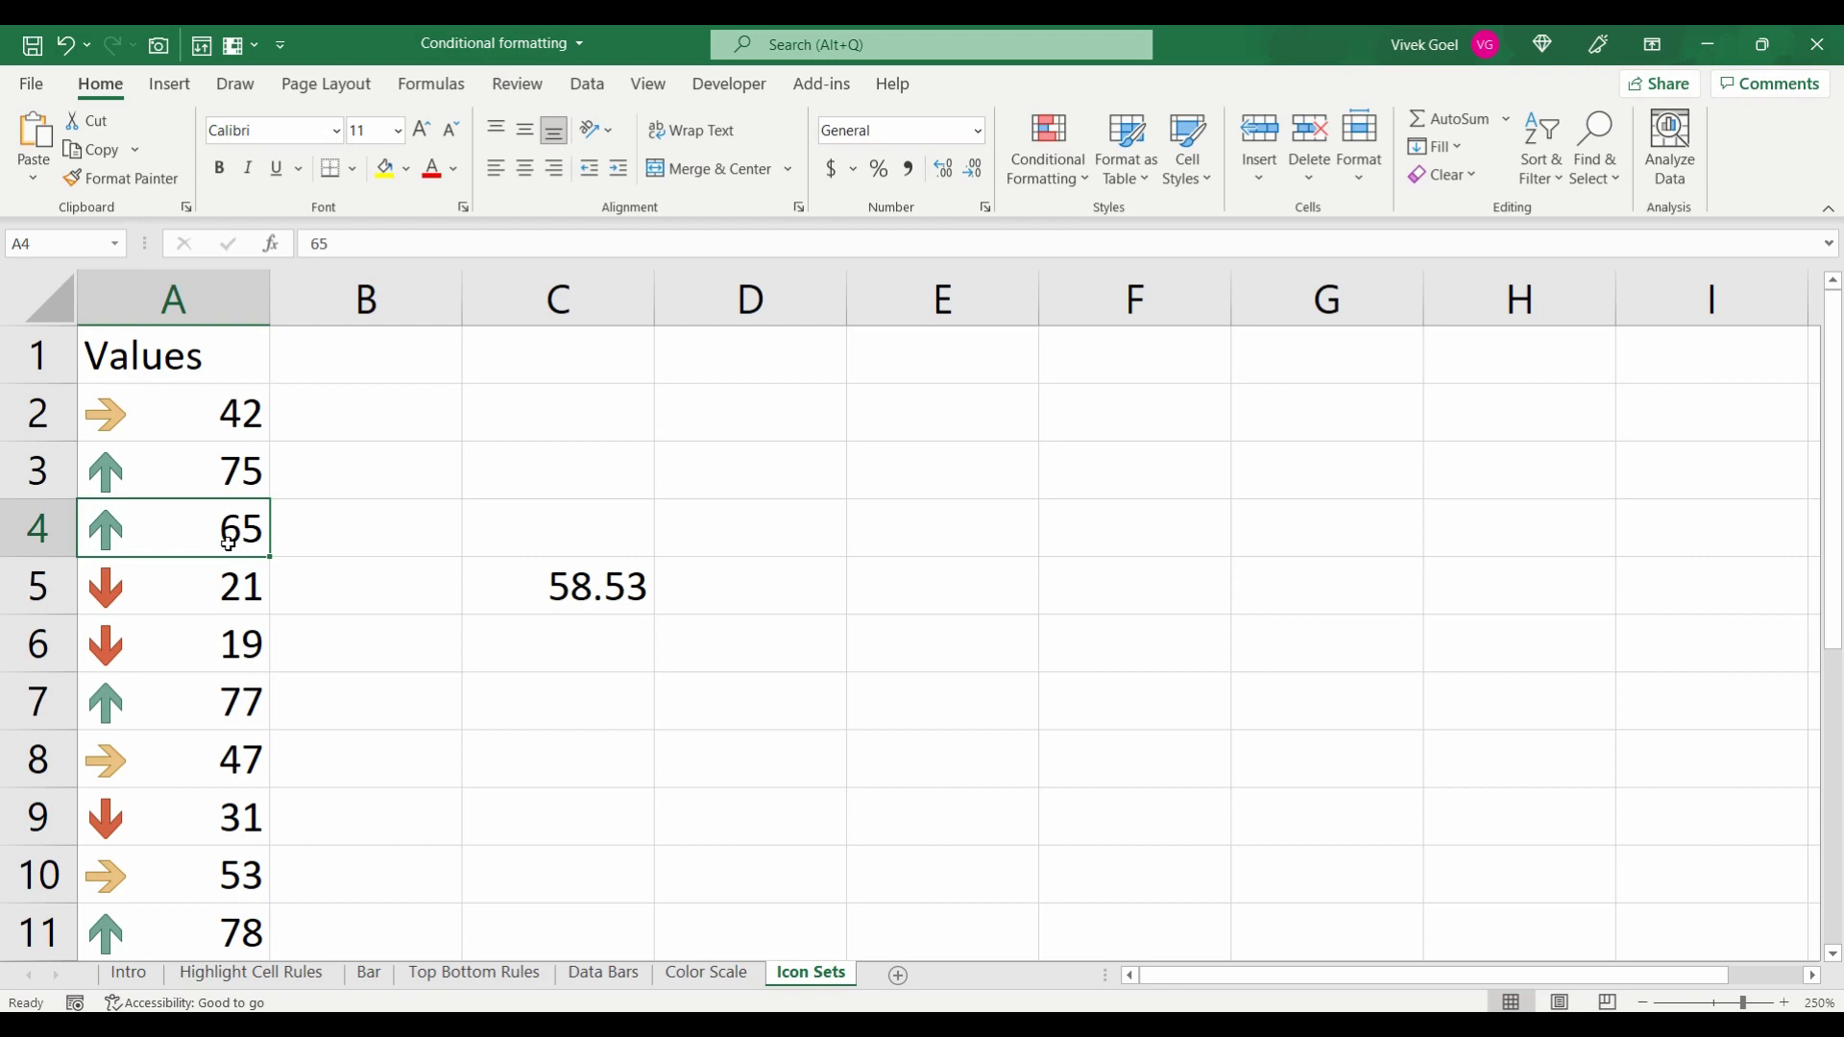
{"action": "key", "text": "Right"}
{"action": "key", "text": "Right"}
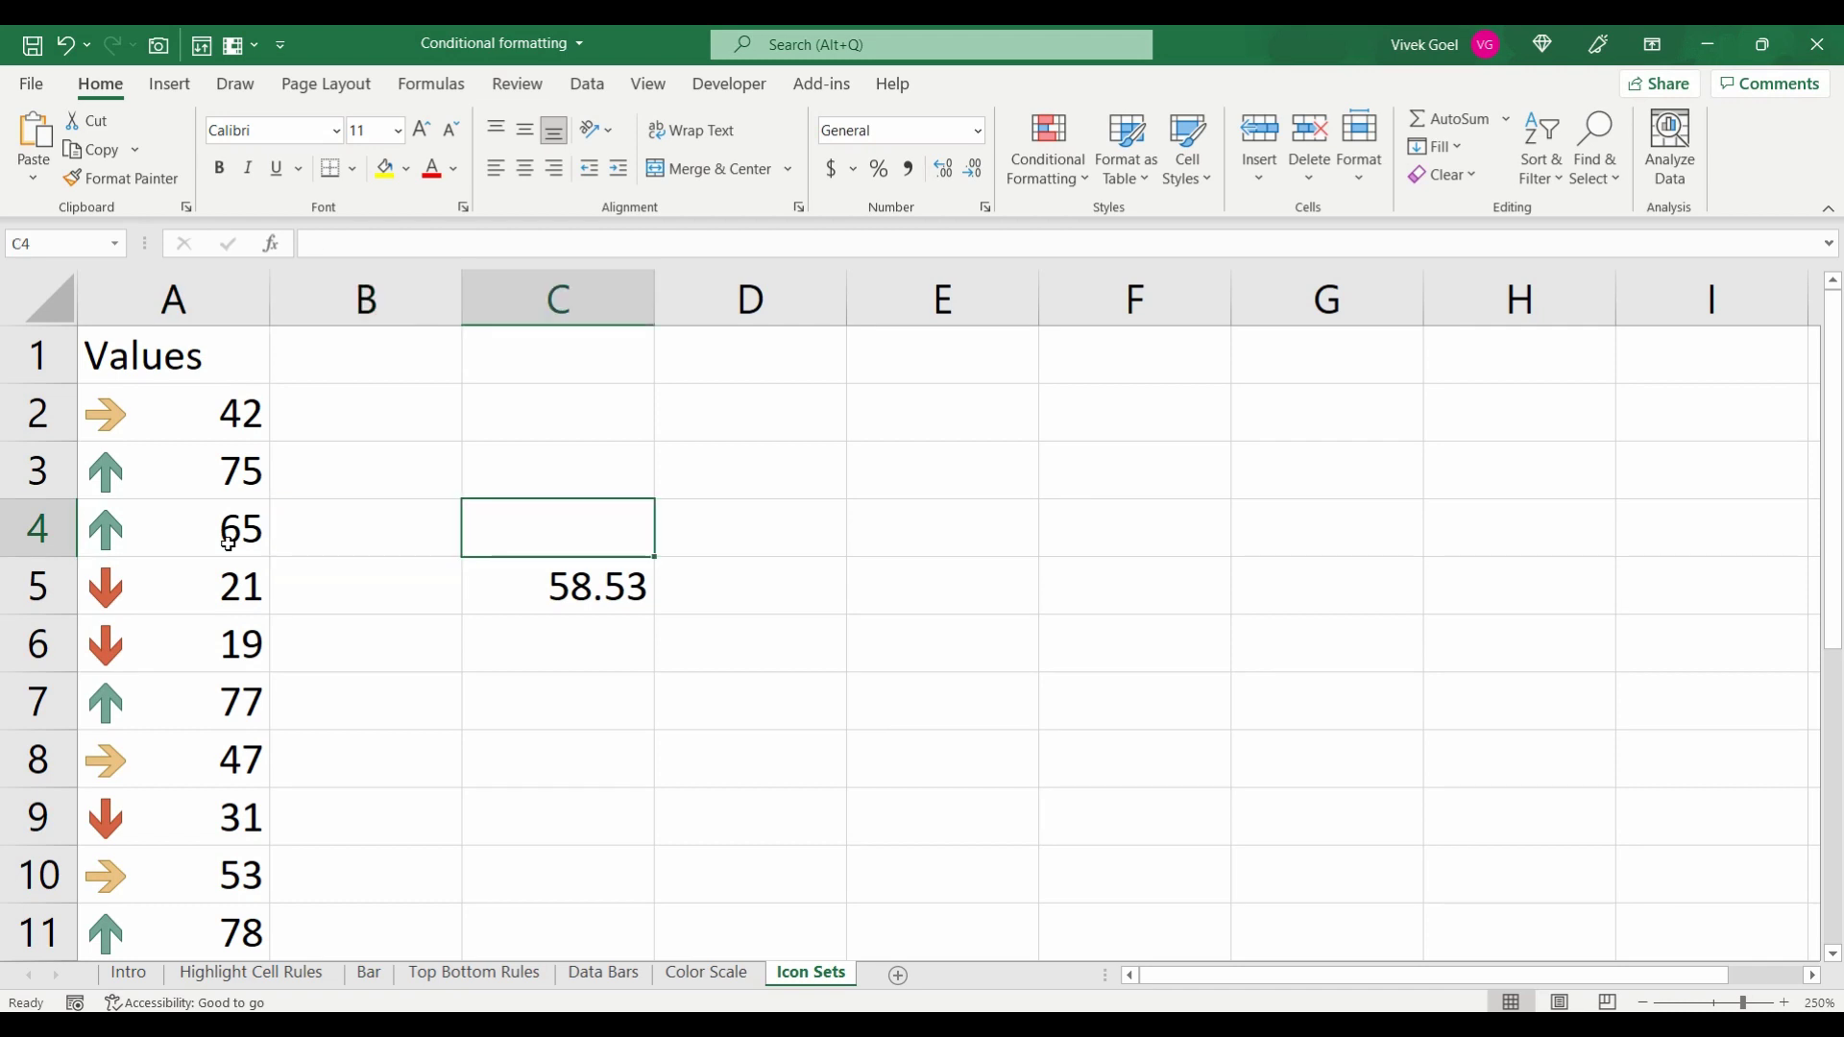
- Reselect the ten values in A2:A11
{"action": "key", "text": "Down"}
{"action": "key", "text": "Left"}
{"action": "key", "text": "Left"}
{"action": "key", "text": "Up"}
{"action": "key", "text": "Up"}
{"action": "key", "text": "Up"}
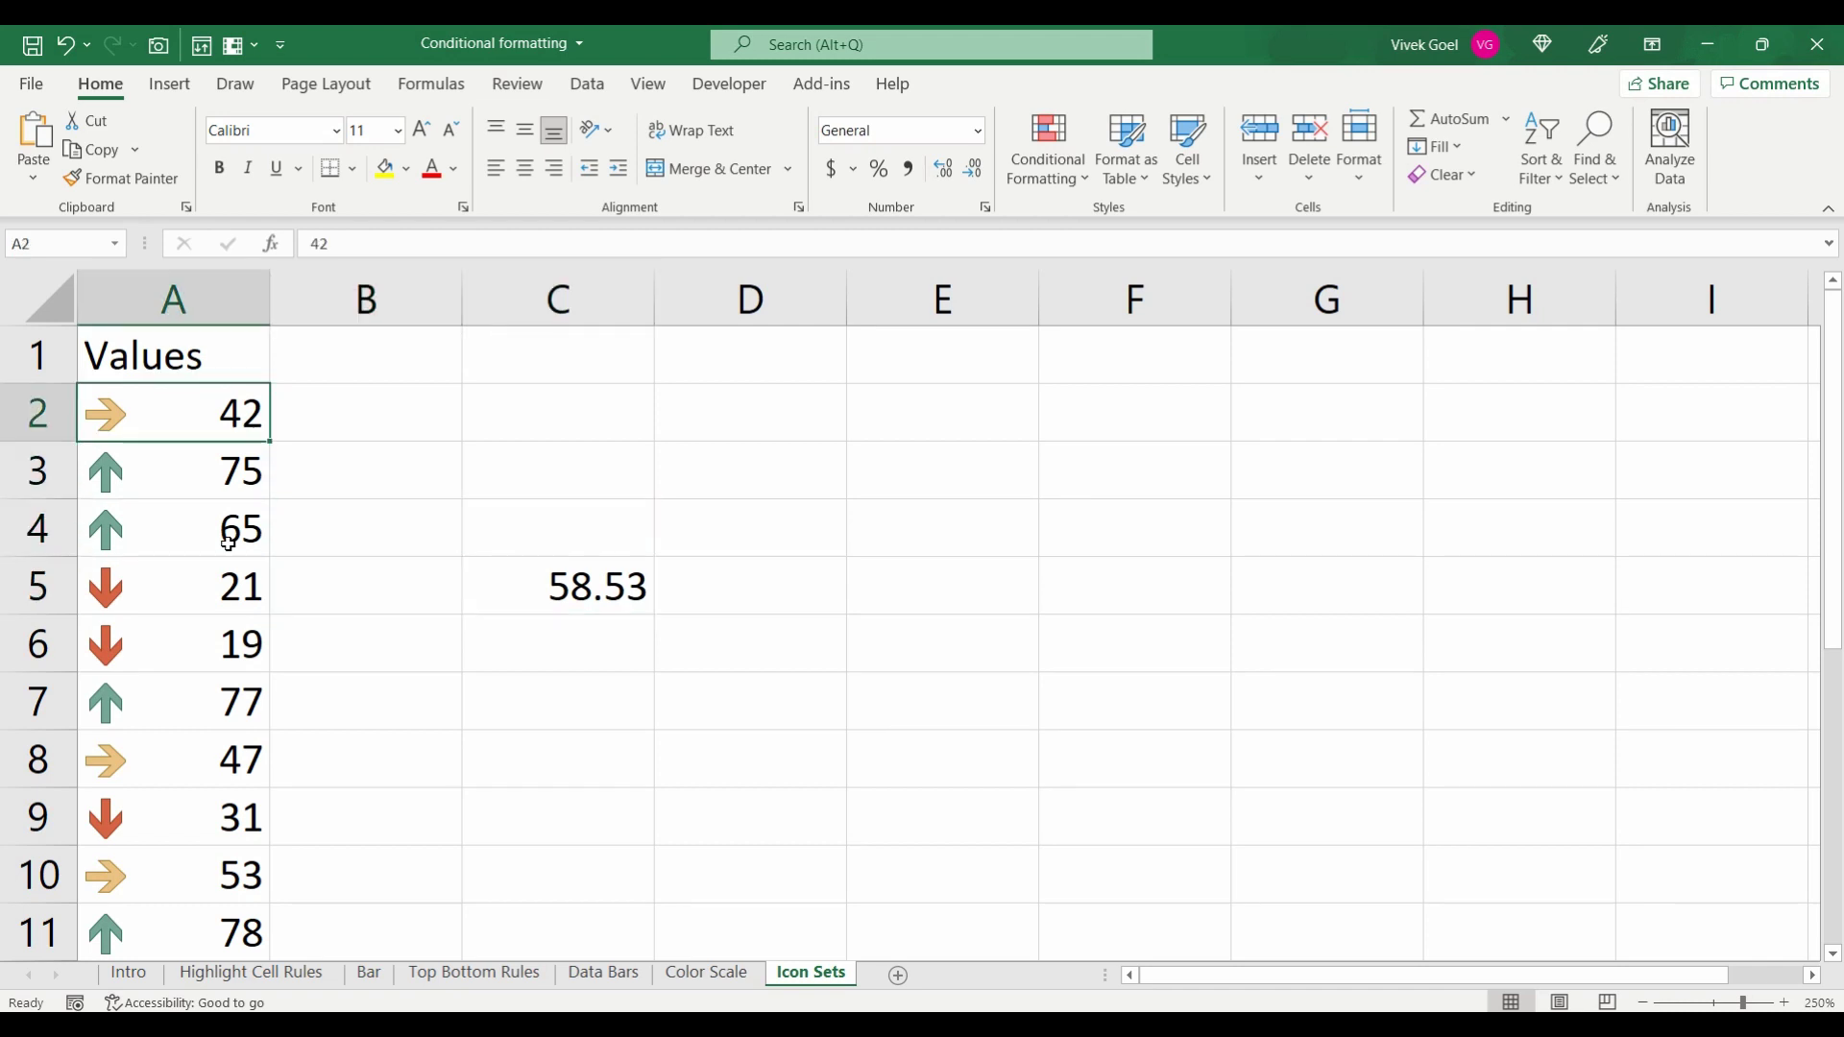
{"action": "key", "text": "ctrl+shift+Down"}
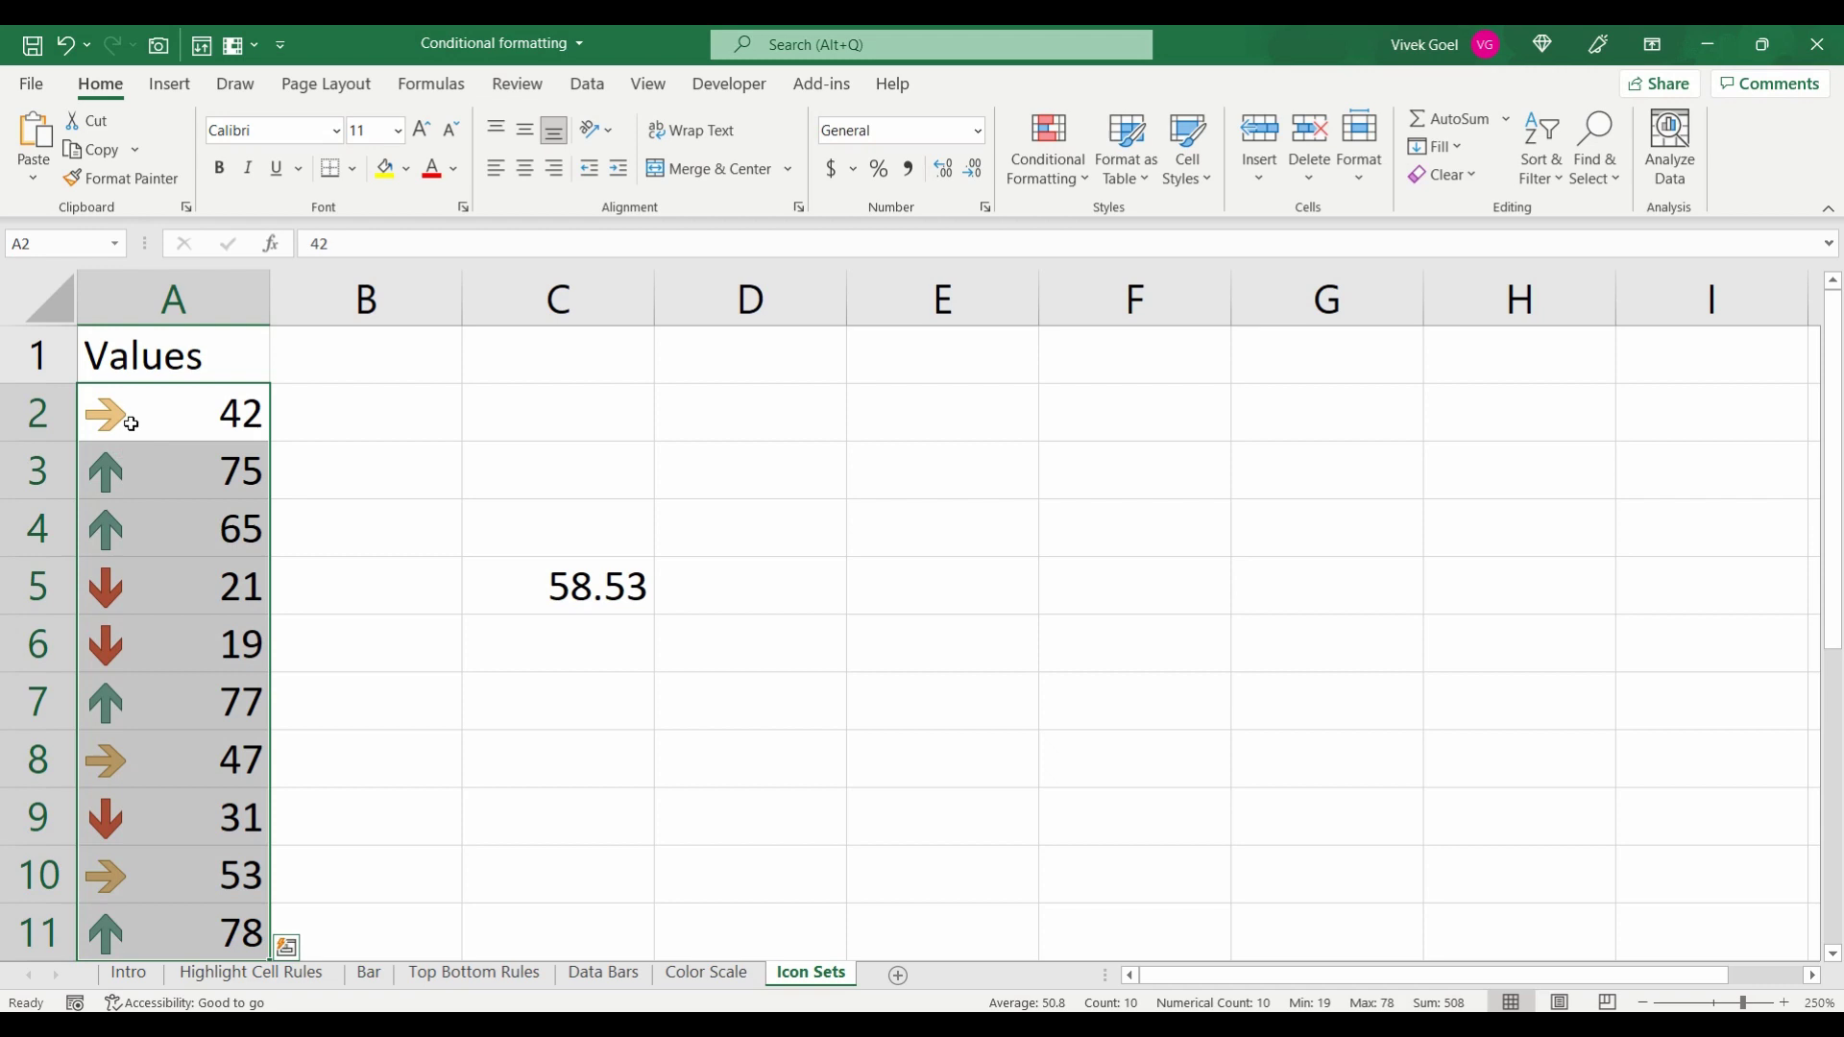
{"action": "left_click", "coordinate": [223, 406]}
{"action": "key", "text": "Down"}
{"action": "key", "text": "Down"}
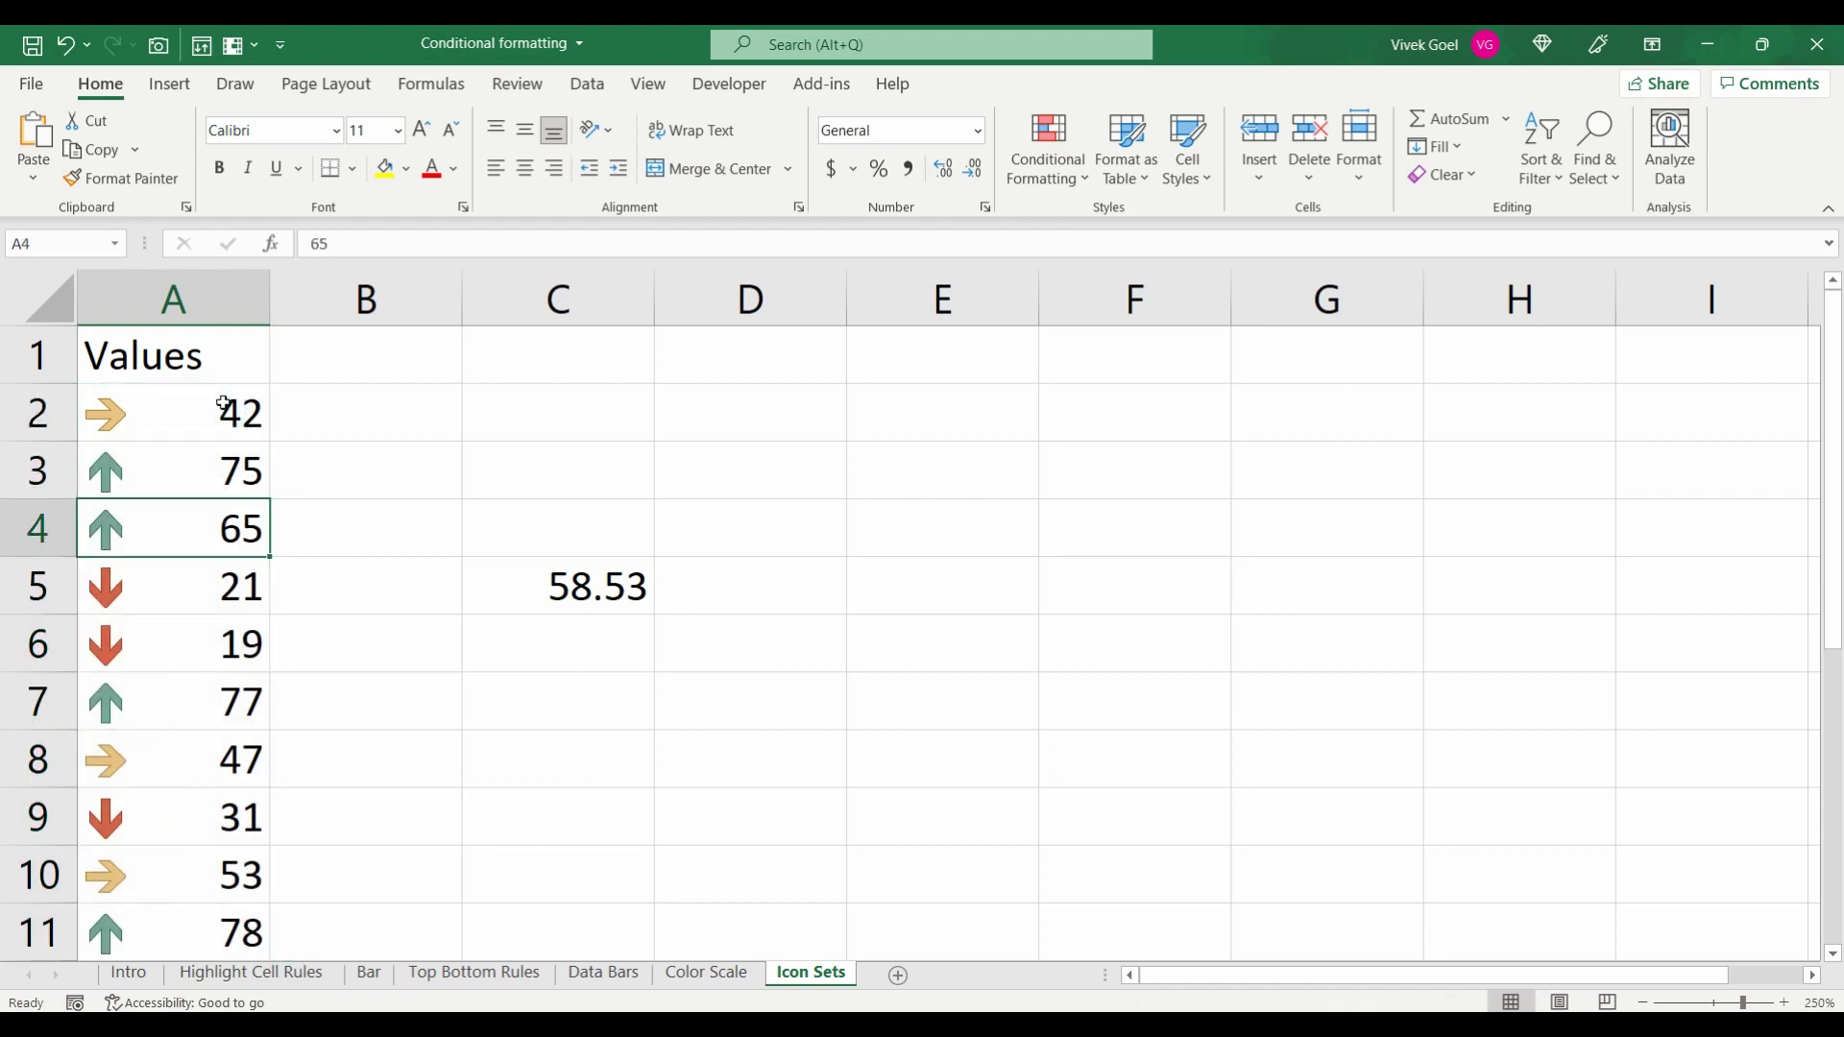
{"action": "key", "text": "Down"}
{"action": "key", "text": "Down"}
{"action": "key", "text": "Up"}
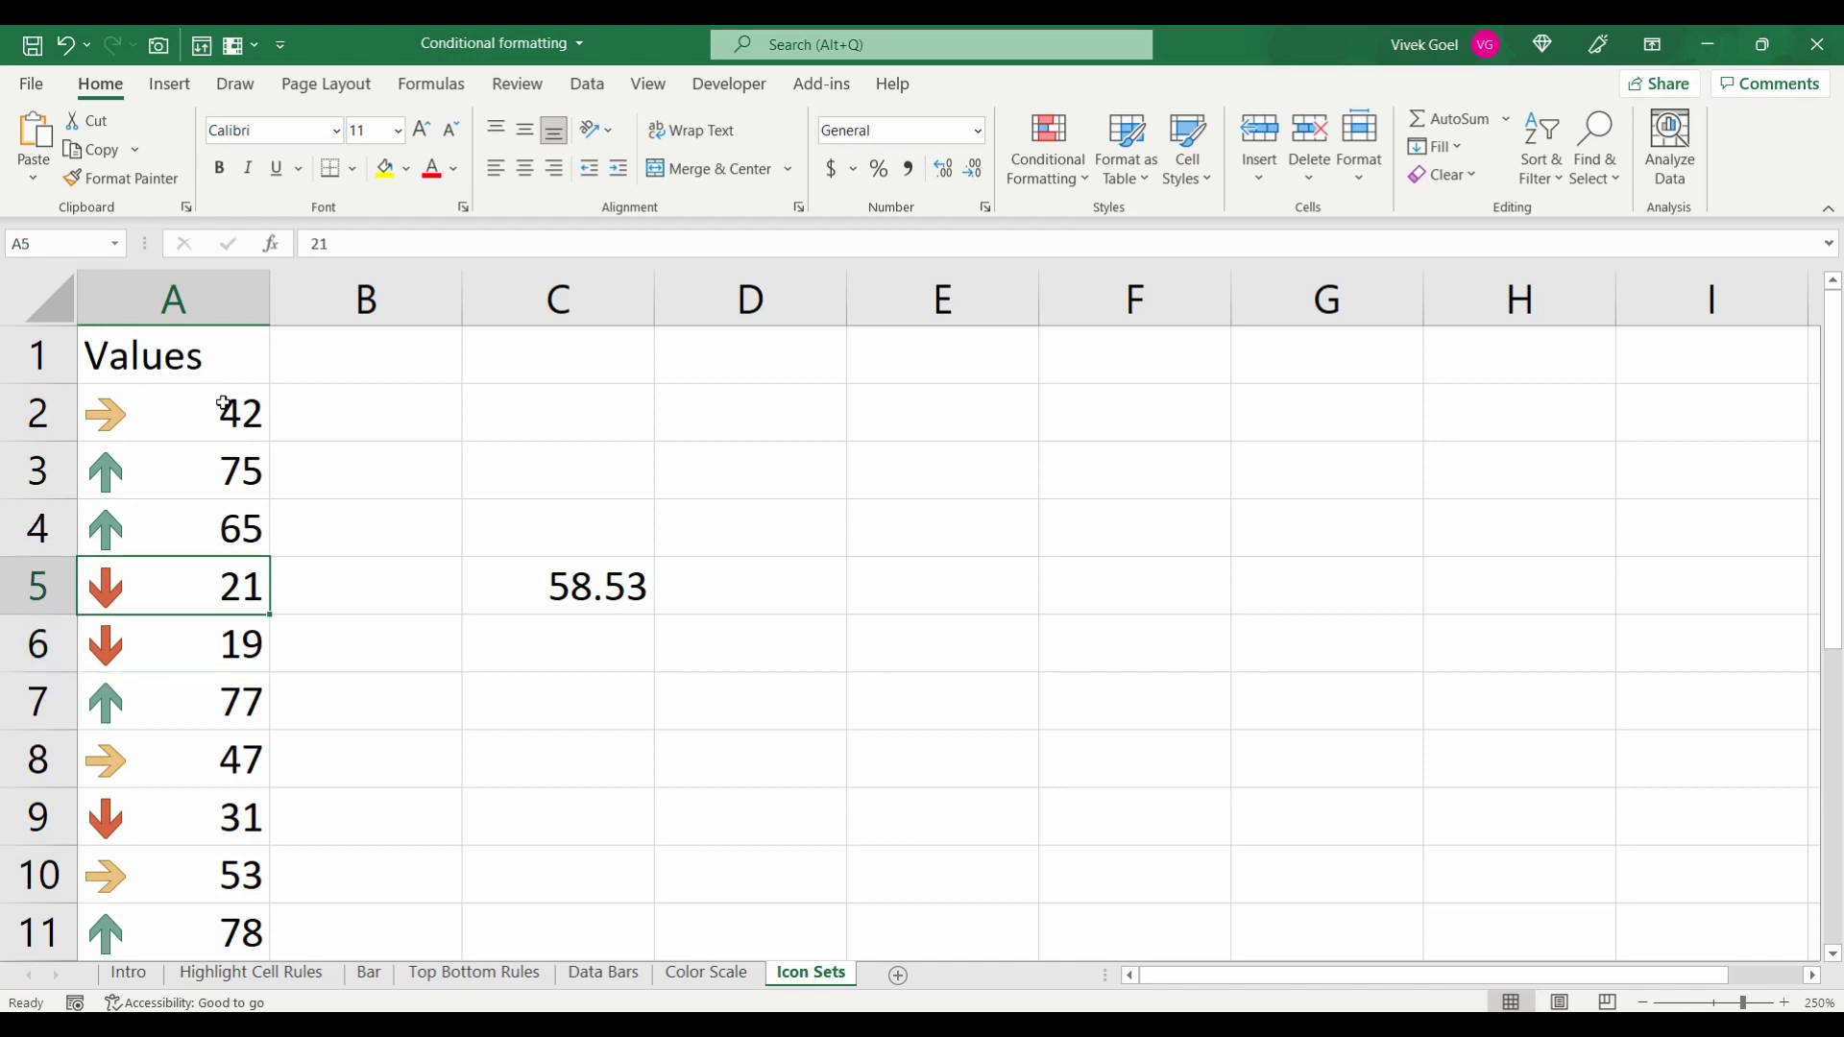
{"action": "key", "text": "Up"}
{"action": "key", "text": "Up"}
{"action": "key", "text": "Up"}
{"action": "key", "text": "ctrl+shift+Down"}
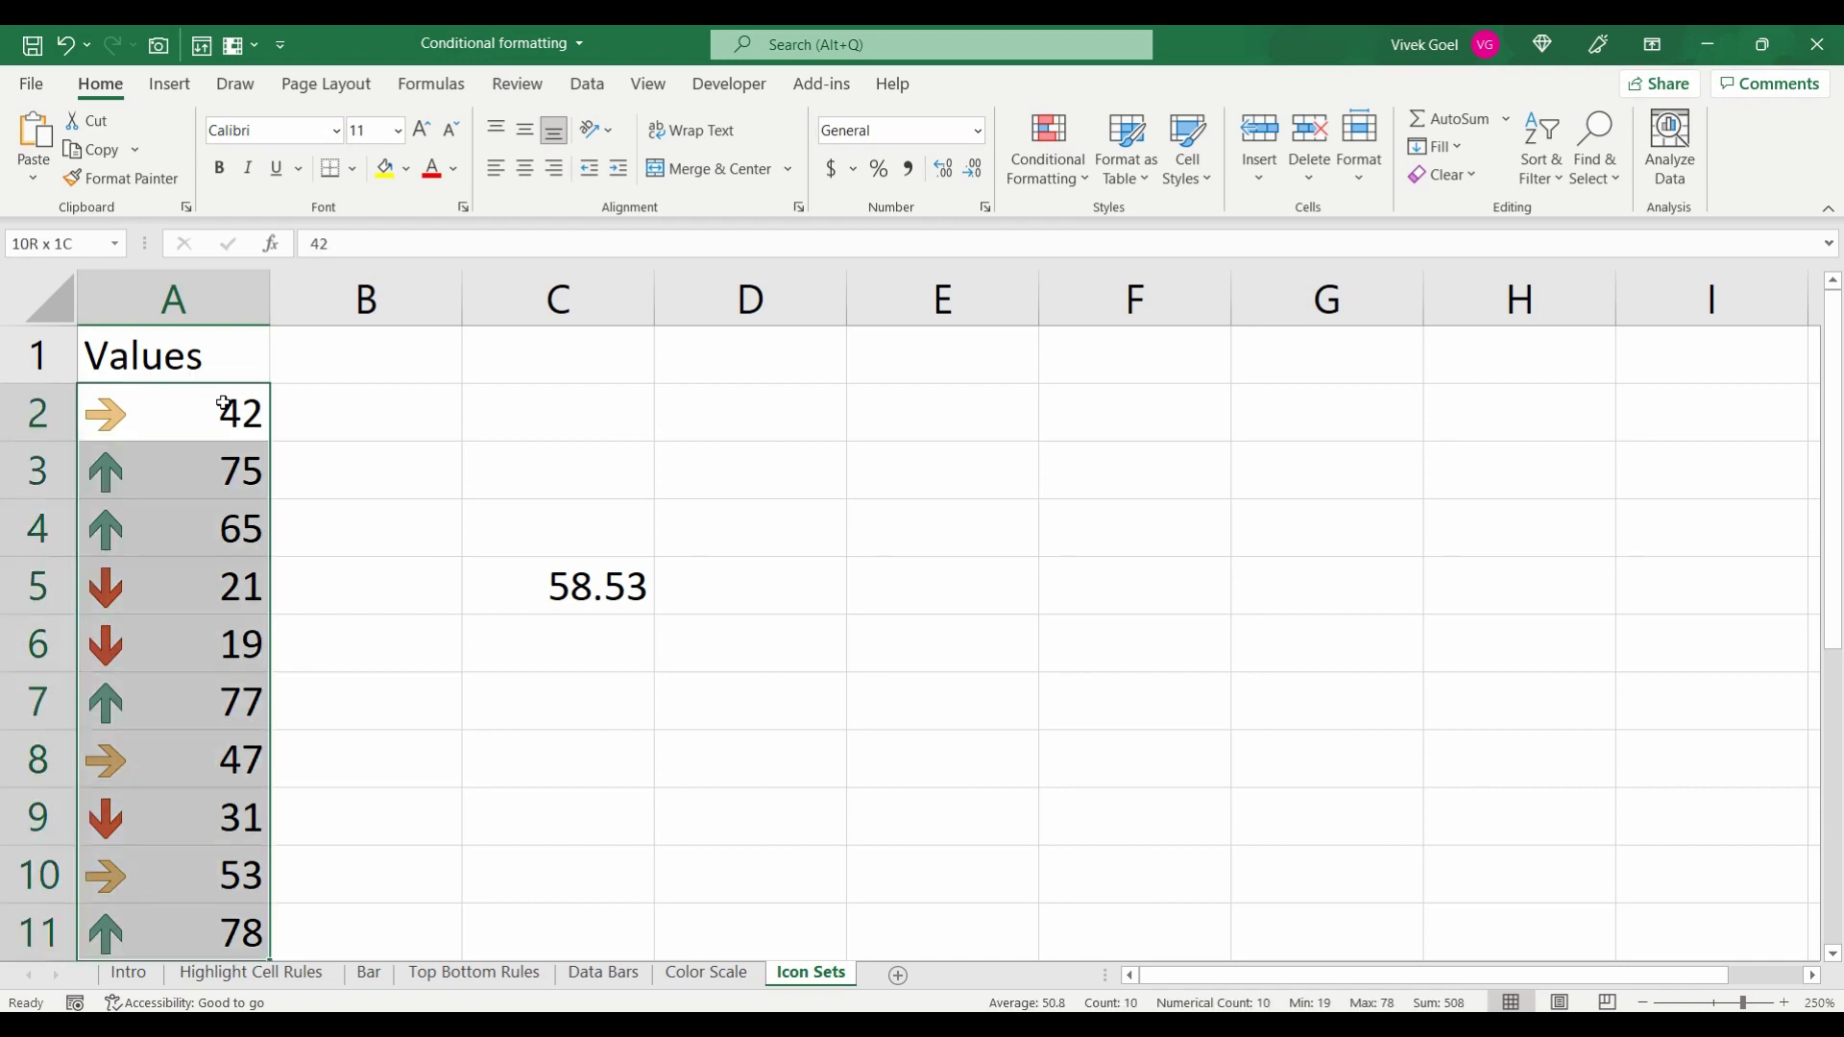
- Custom-sort A2:A11 by conditional formatting icon with green up arrows on top
{"action": "left_click", "coordinate": [1561, 169]}
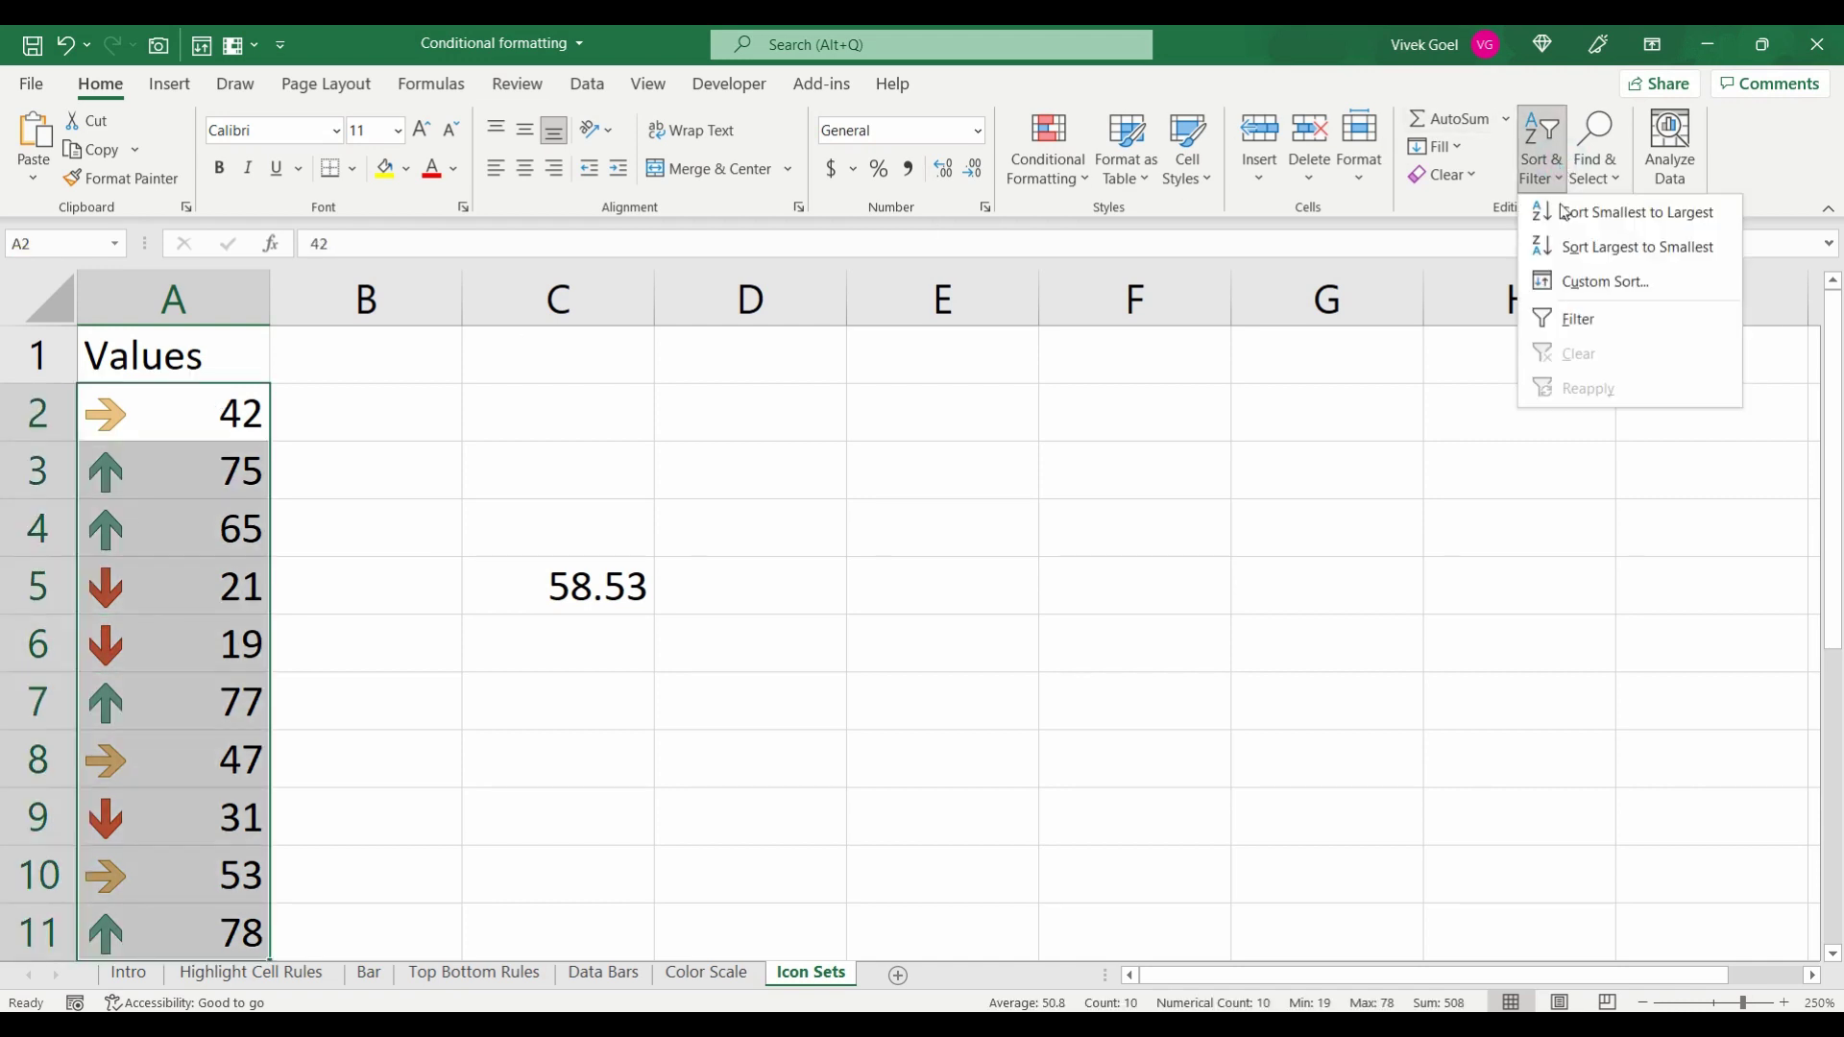
{"action": "left_click", "coordinate": [1575, 282]}
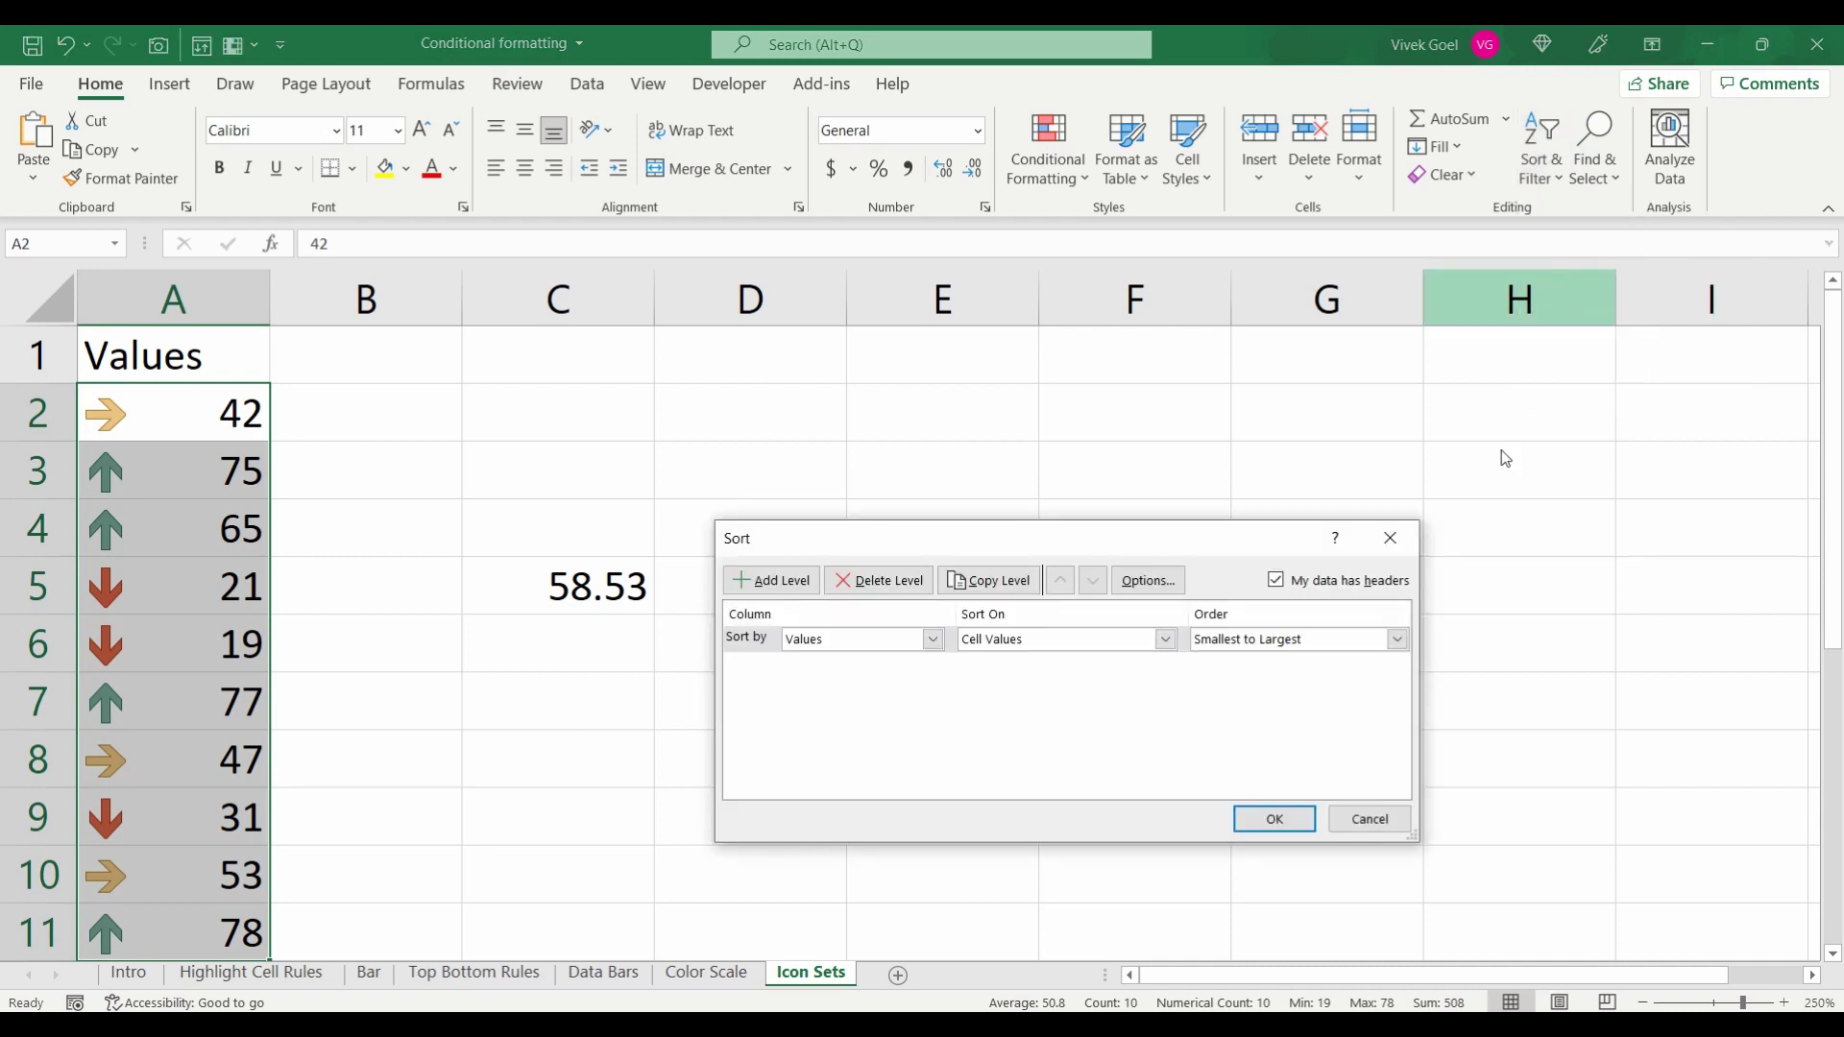
{"action": "left_click", "coordinate": [1135, 643]}
{"action": "left_click", "coordinate": [1104, 713]}
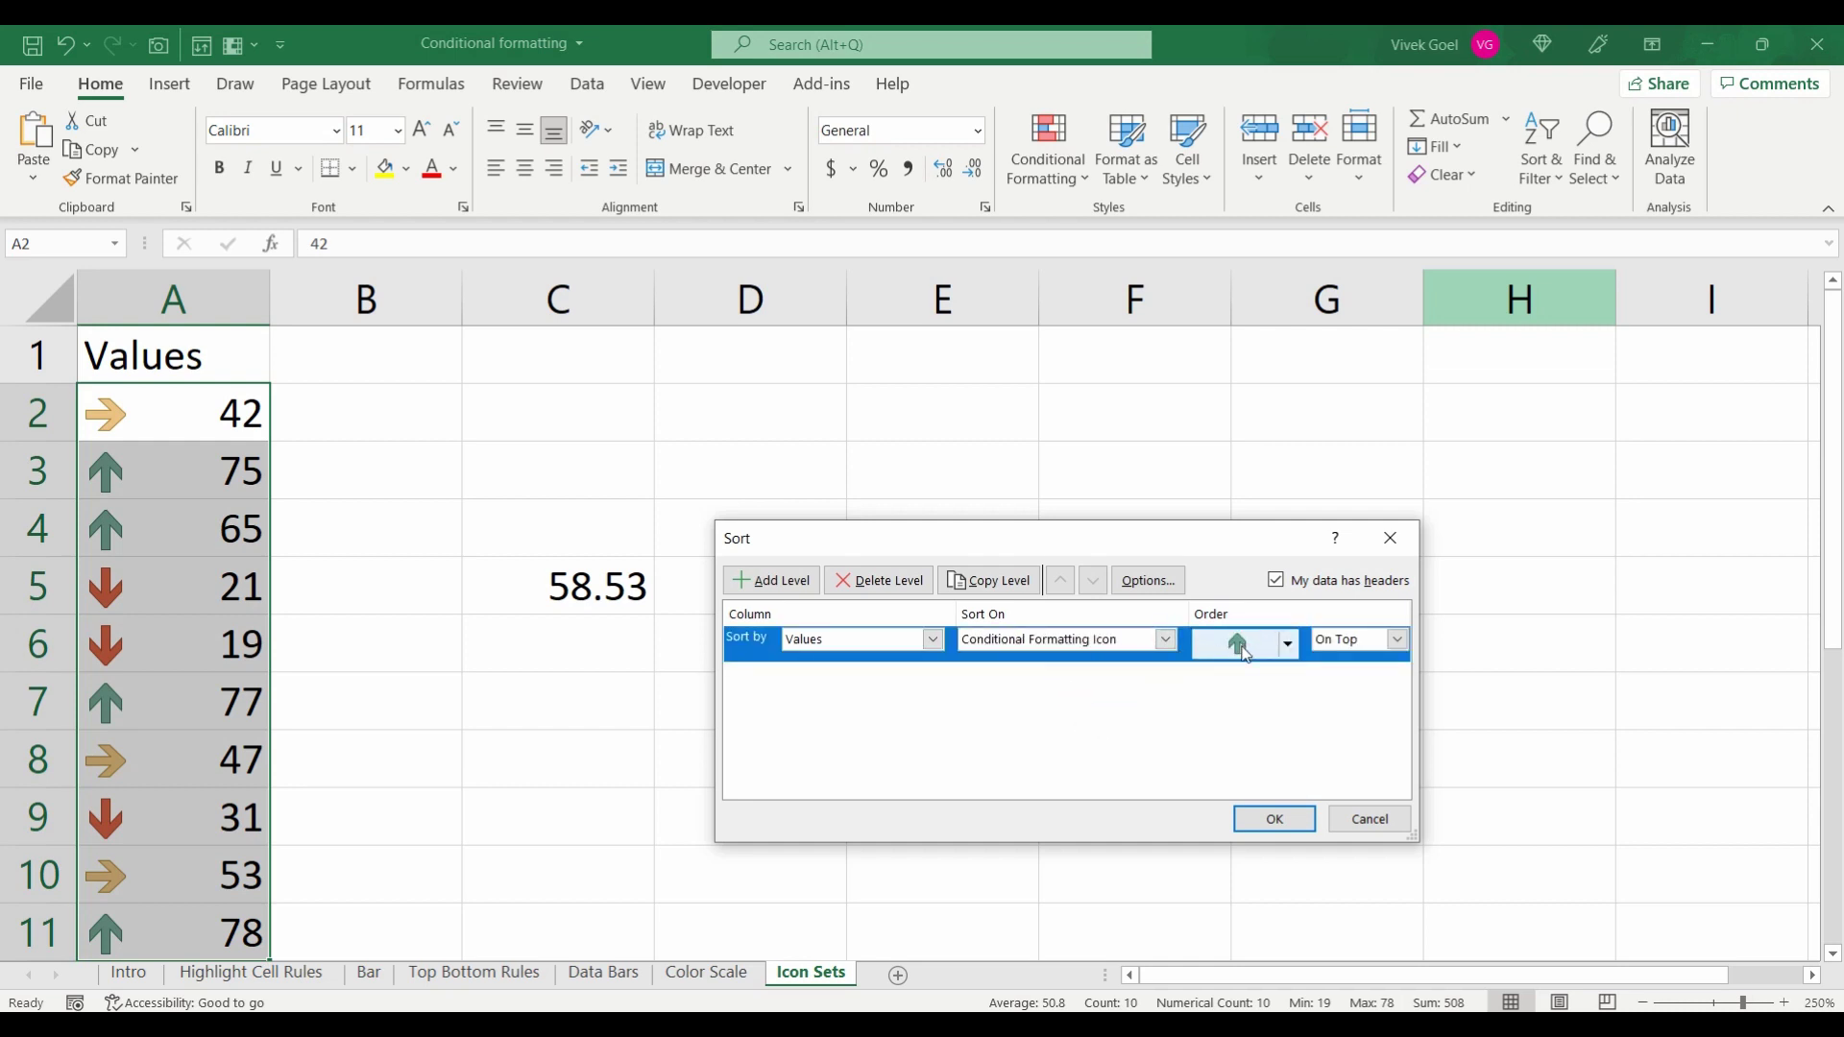
{"action": "left_click", "coordinate": [1275, 817]}
- Check the sorted values 75, 65, 77, 78 at the top and reselect A2:A11
{"action": "left_click", "coordinate": [169, 414]}
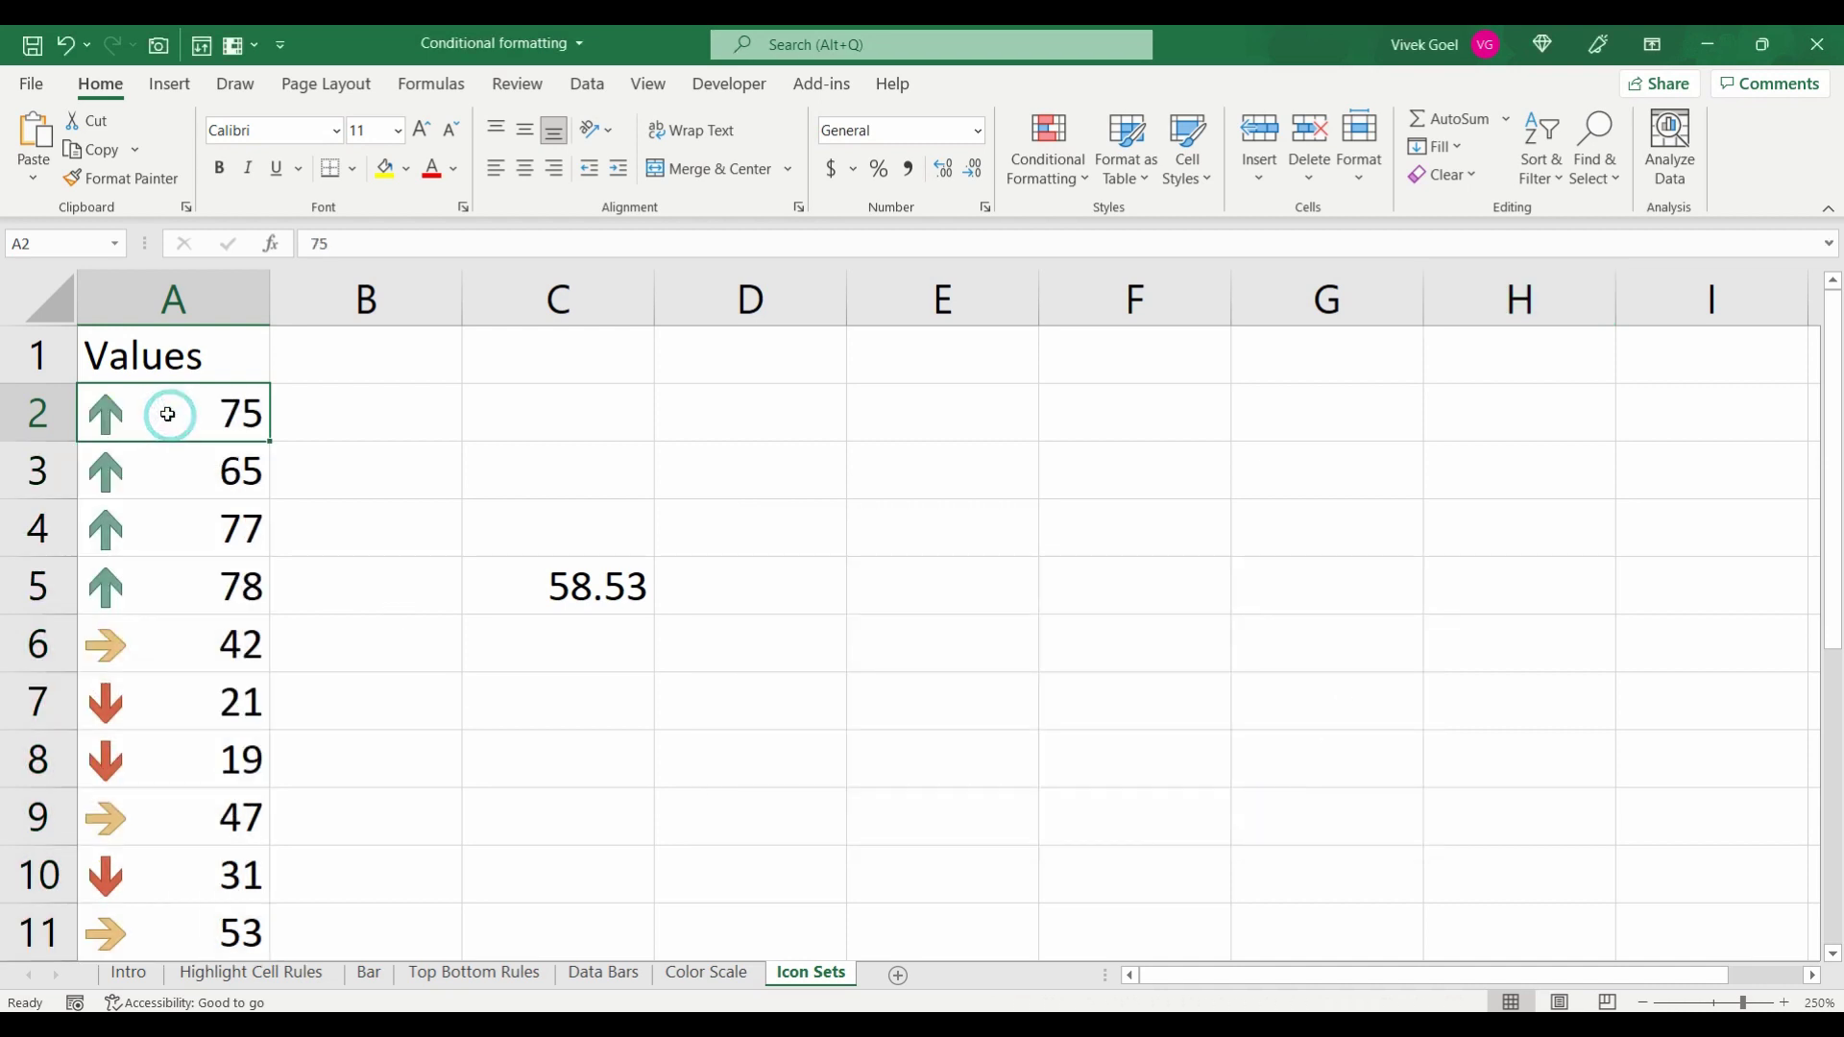
{"action": "key", "text": "Down"}
{"action": "key", "text": "Down"}
{"action": "left_click", "coordinate": [167, 414]}
{"action": "key", "text": "Down"}
{"action": "key", "text": "Down"}
{"action": "key", "text": "Down"}
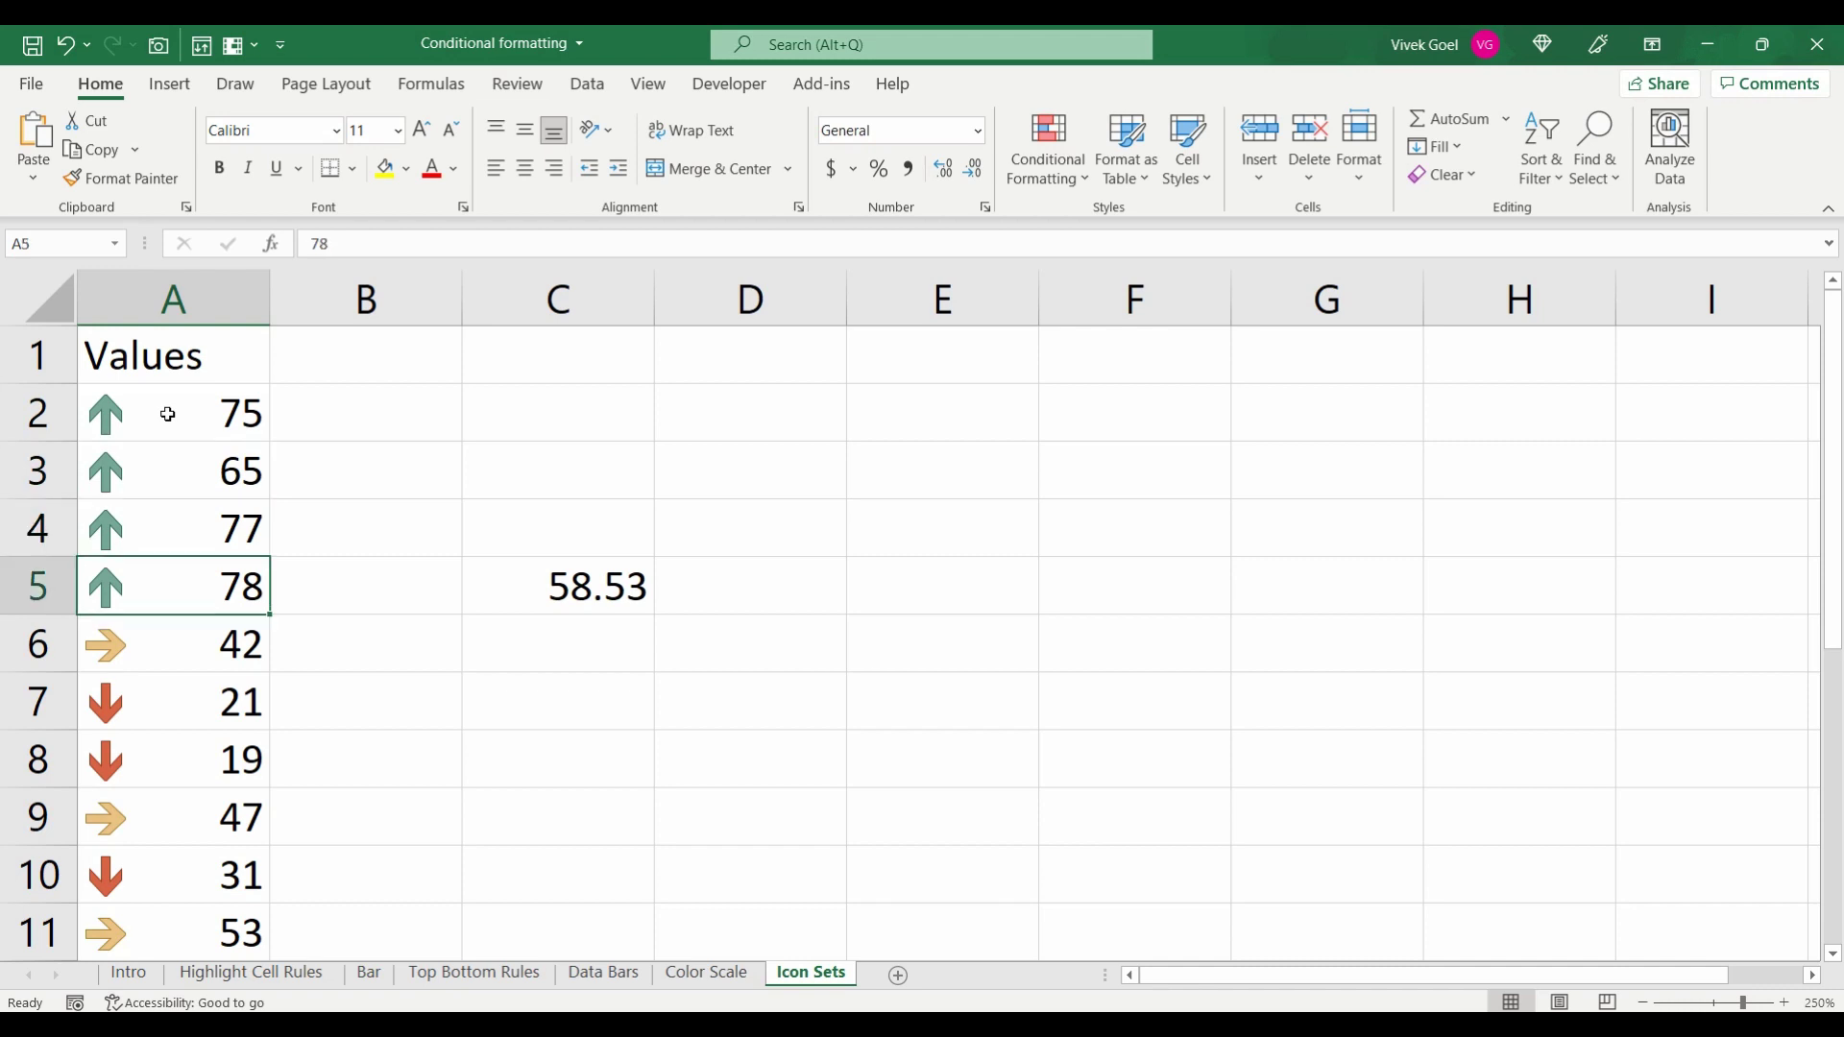
{"action": "key", "text": "Down"}
{"action": "key", "text": "Down"}
{"action": "key", "text": "Down"}
{"action": "key", "text": "Down"}
{"action": "key", "text": "Up"}
{"action": "key", "text": "Up"}
{"action": "key", "text": "Up"}
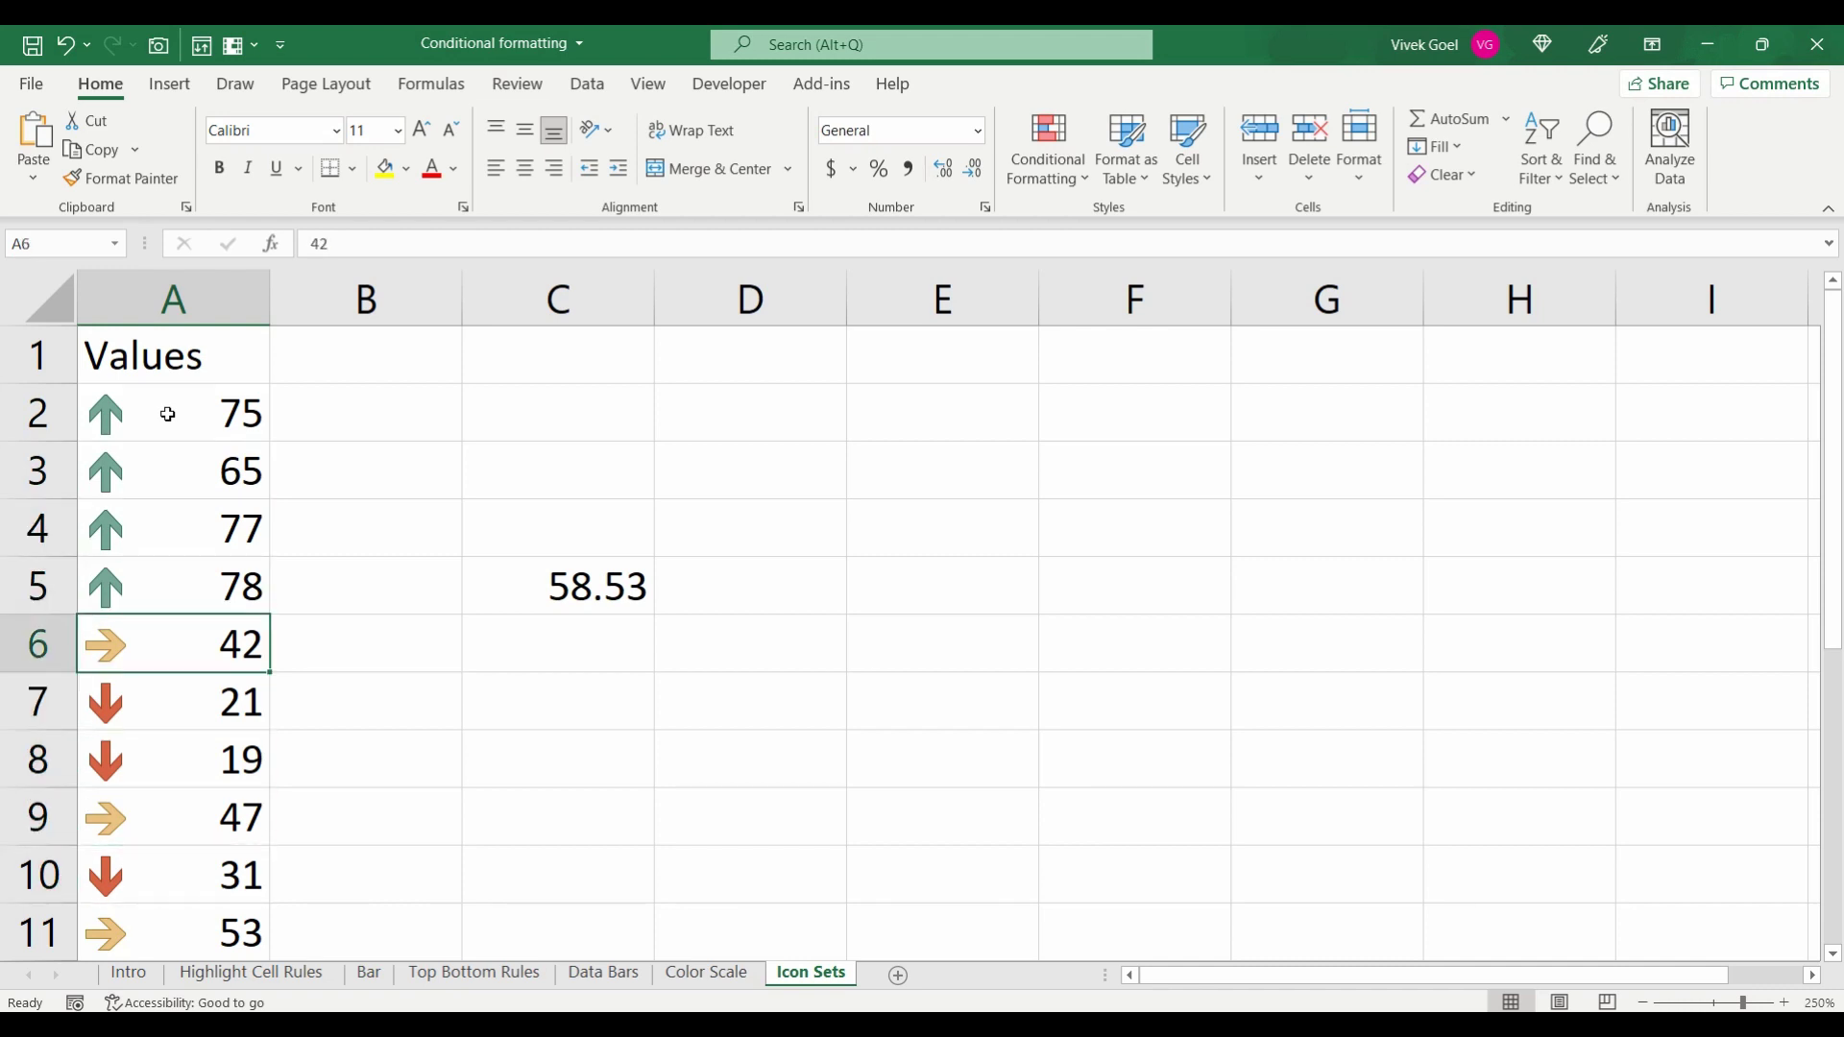
{"action": "key", "text": "ctrl+shift+Down"}
{"action": "key", "text": "Up"}
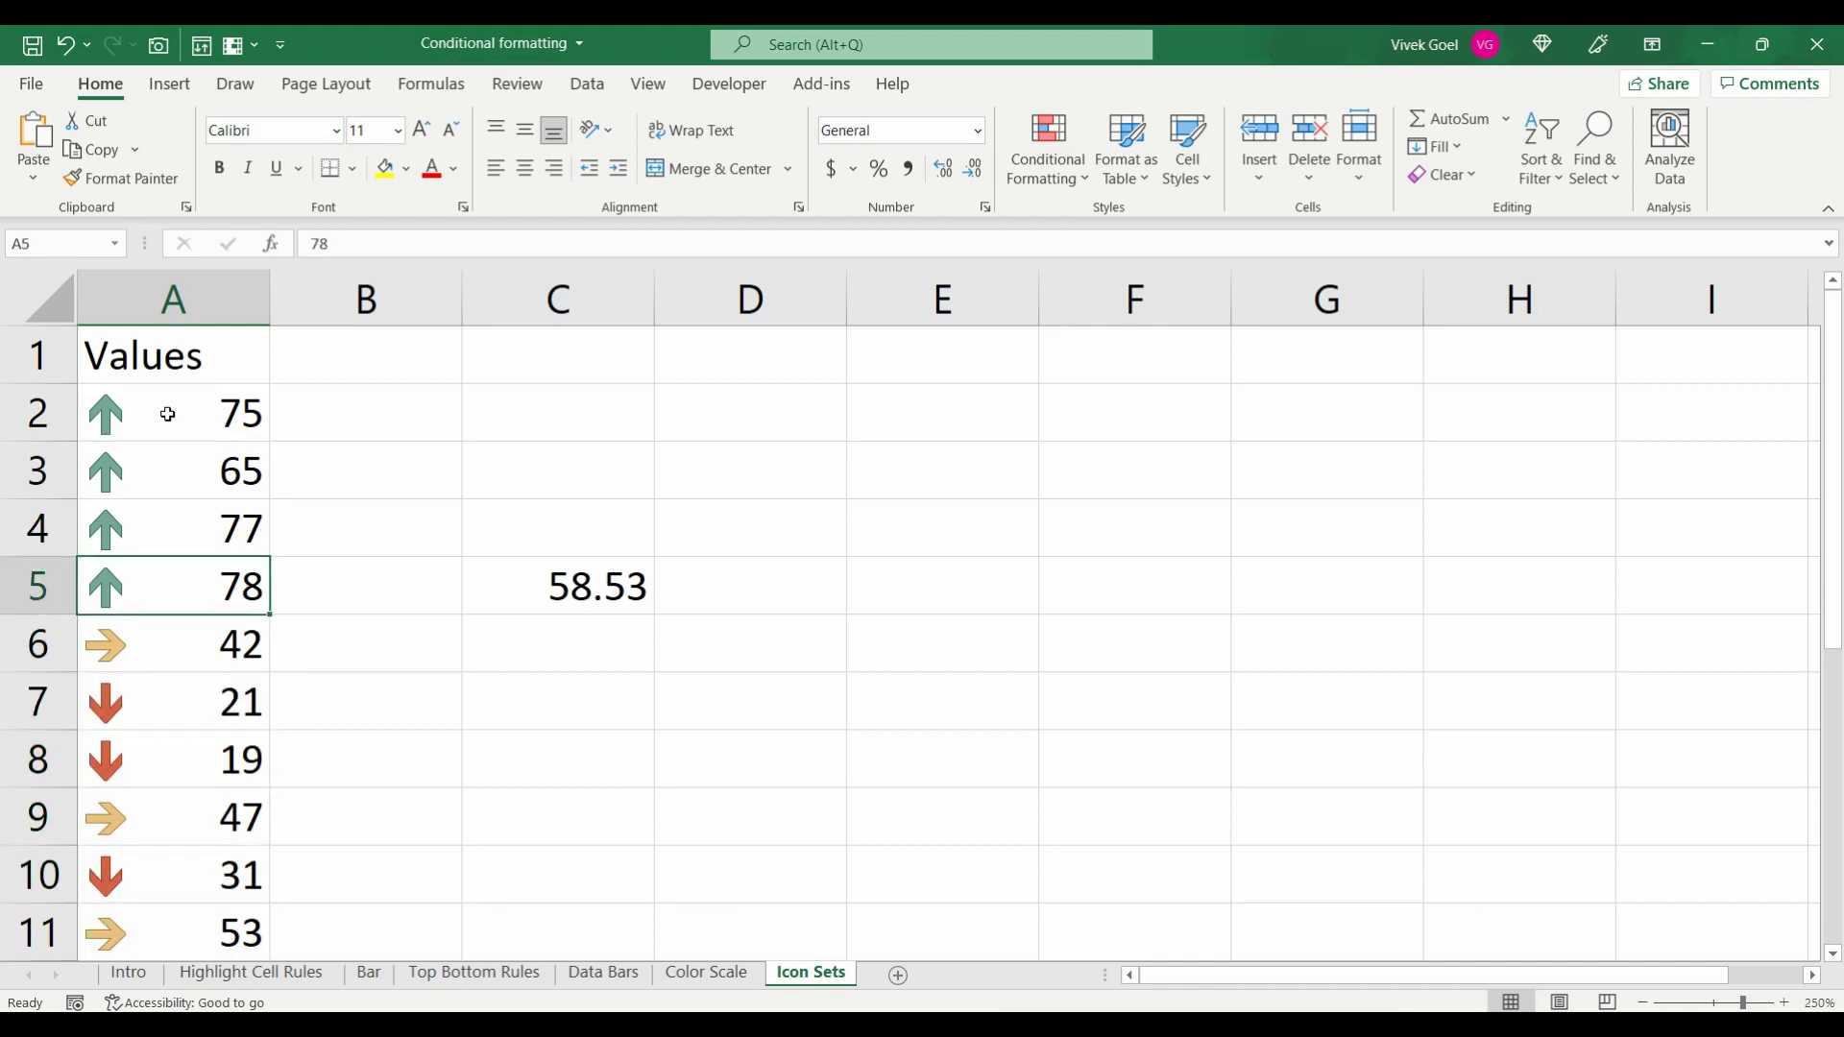
{"action": "key", "text": "Up"}
{"action": "key", "text": "Up"}
{"action": "key", "text": "Up"}
{"action": "key", "text": "ctrl+shift+Down"}
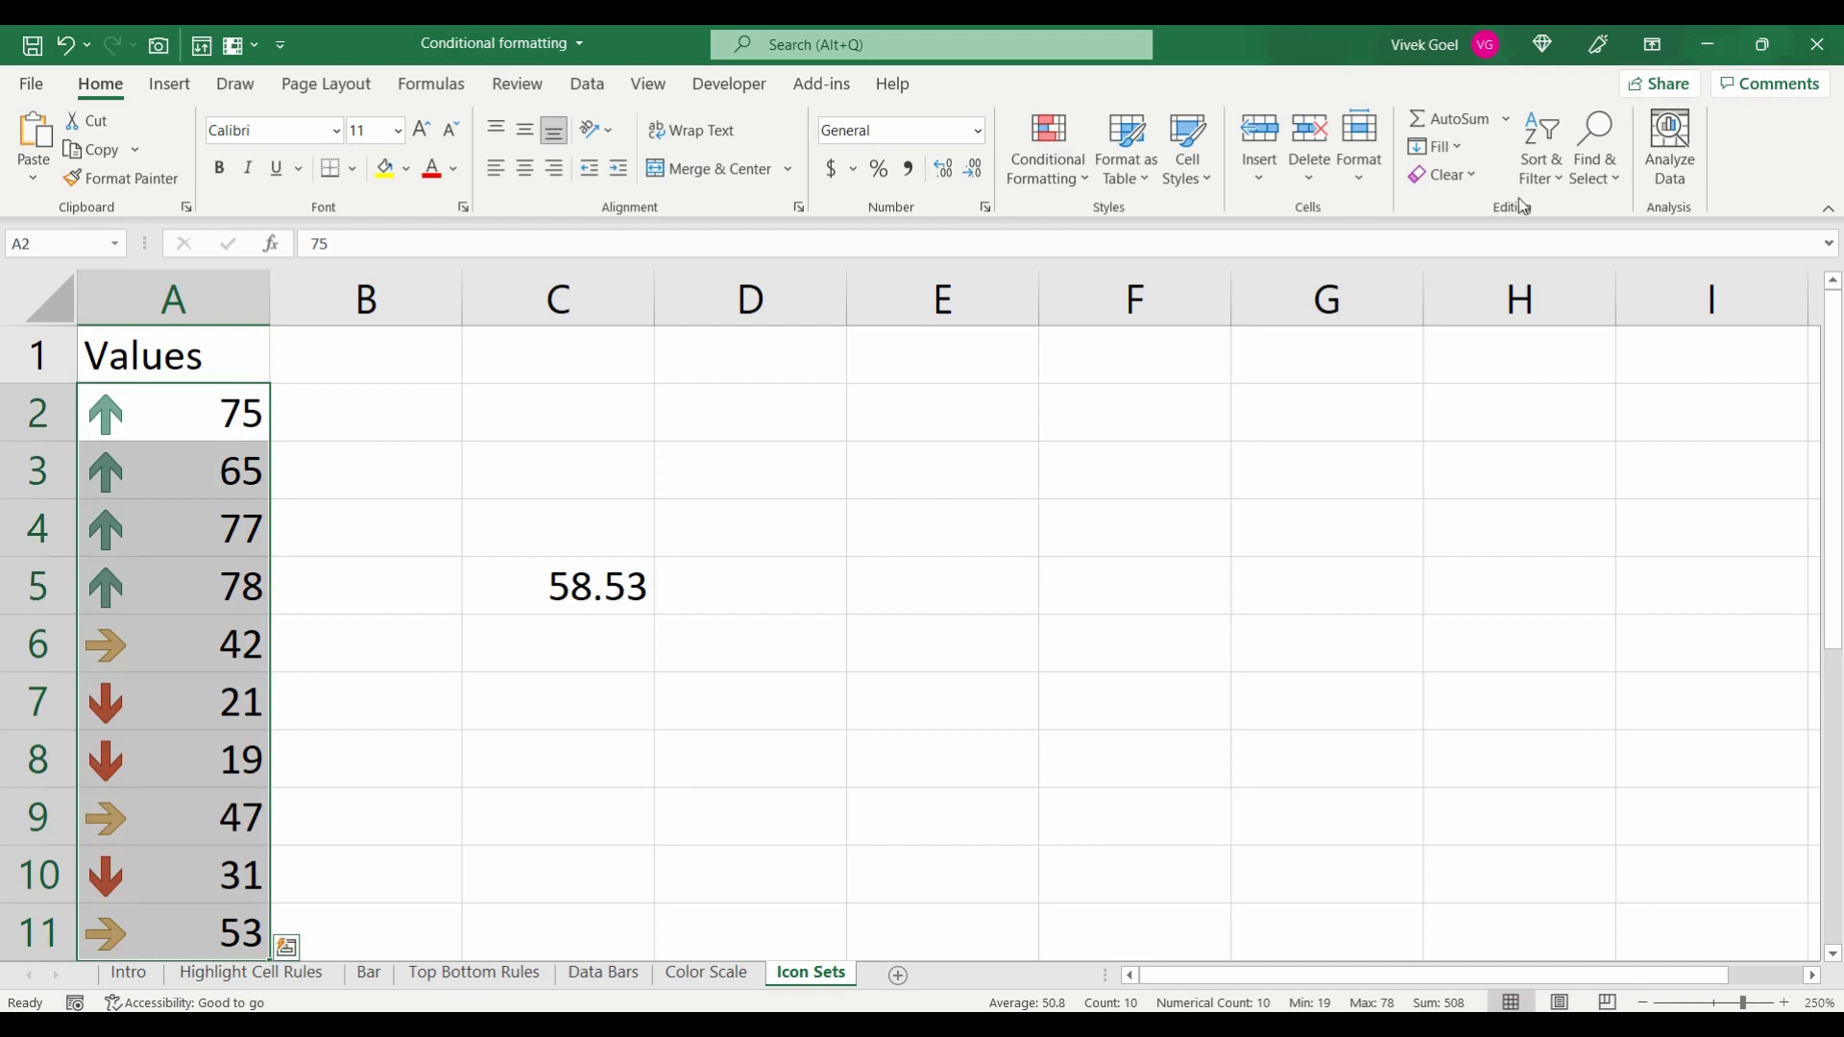
{"action": "left_click", "coordinate": [1539, 163]}
{"action": "left_click", "coordinate": [1567, 281]}
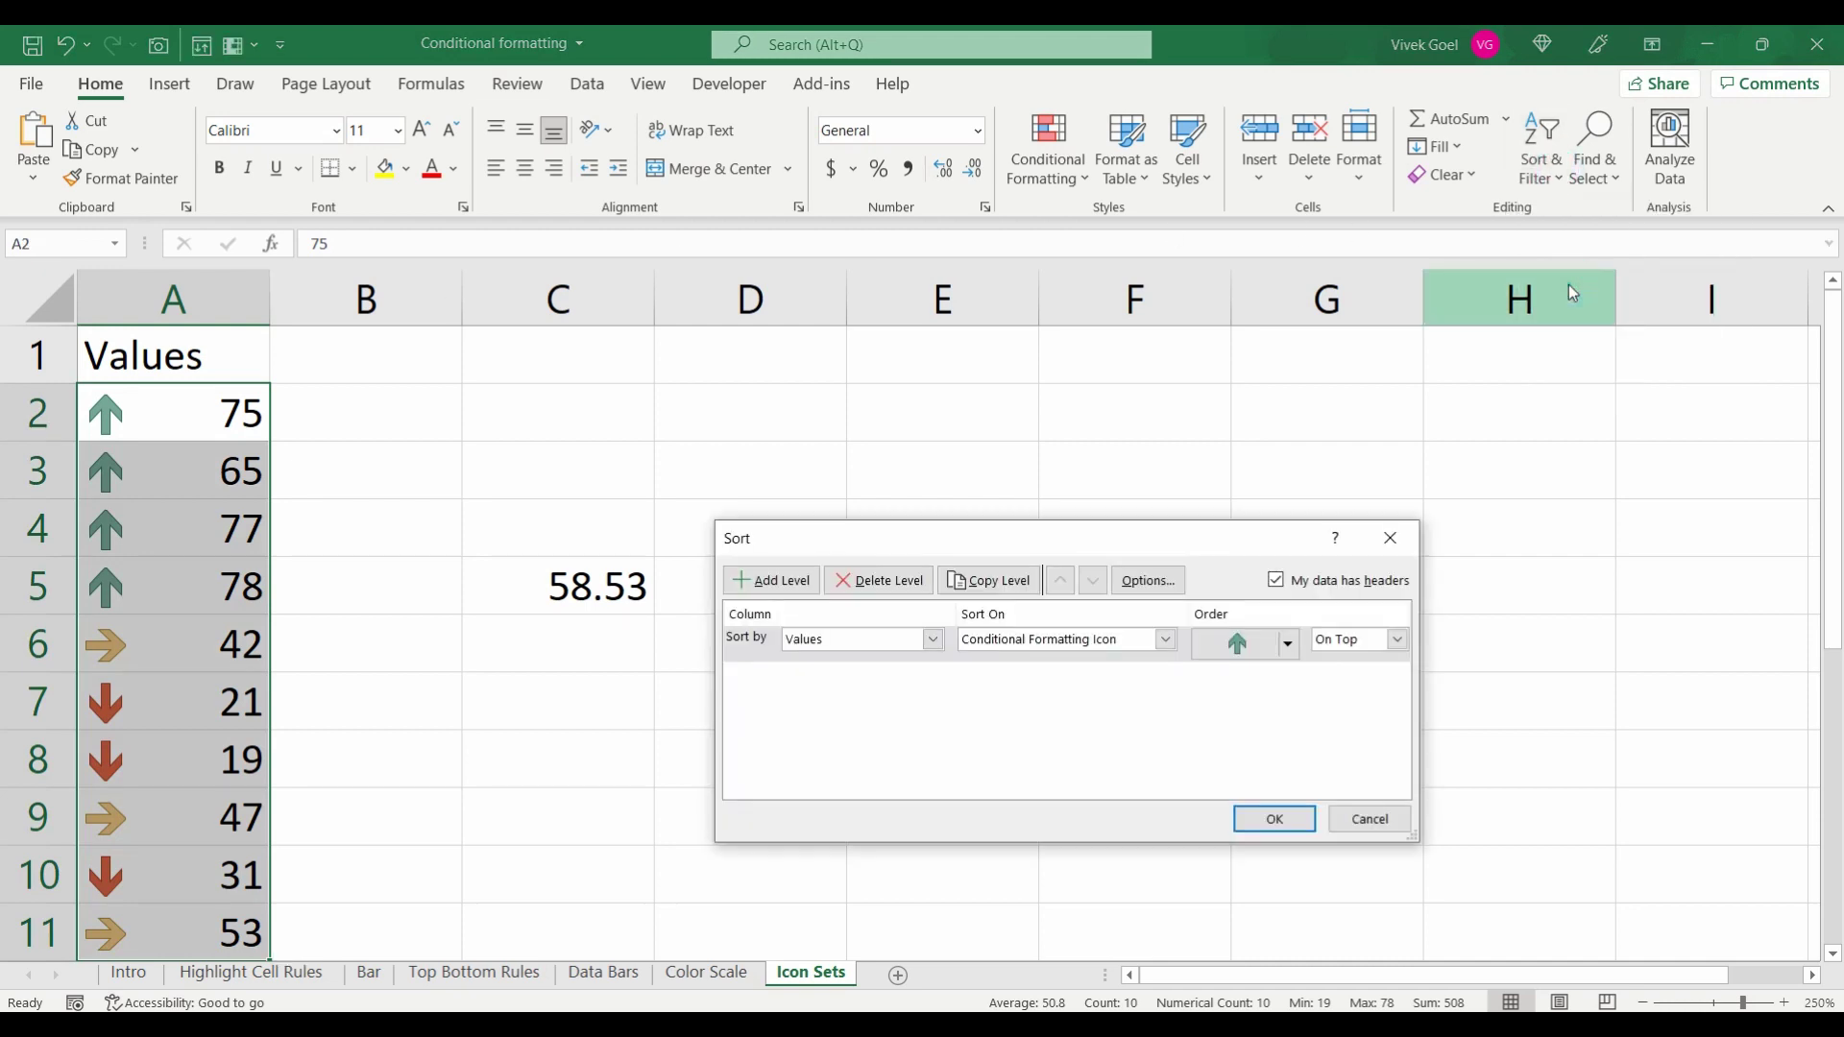
{"action": "left_click", "coordinate": [781, 580]}
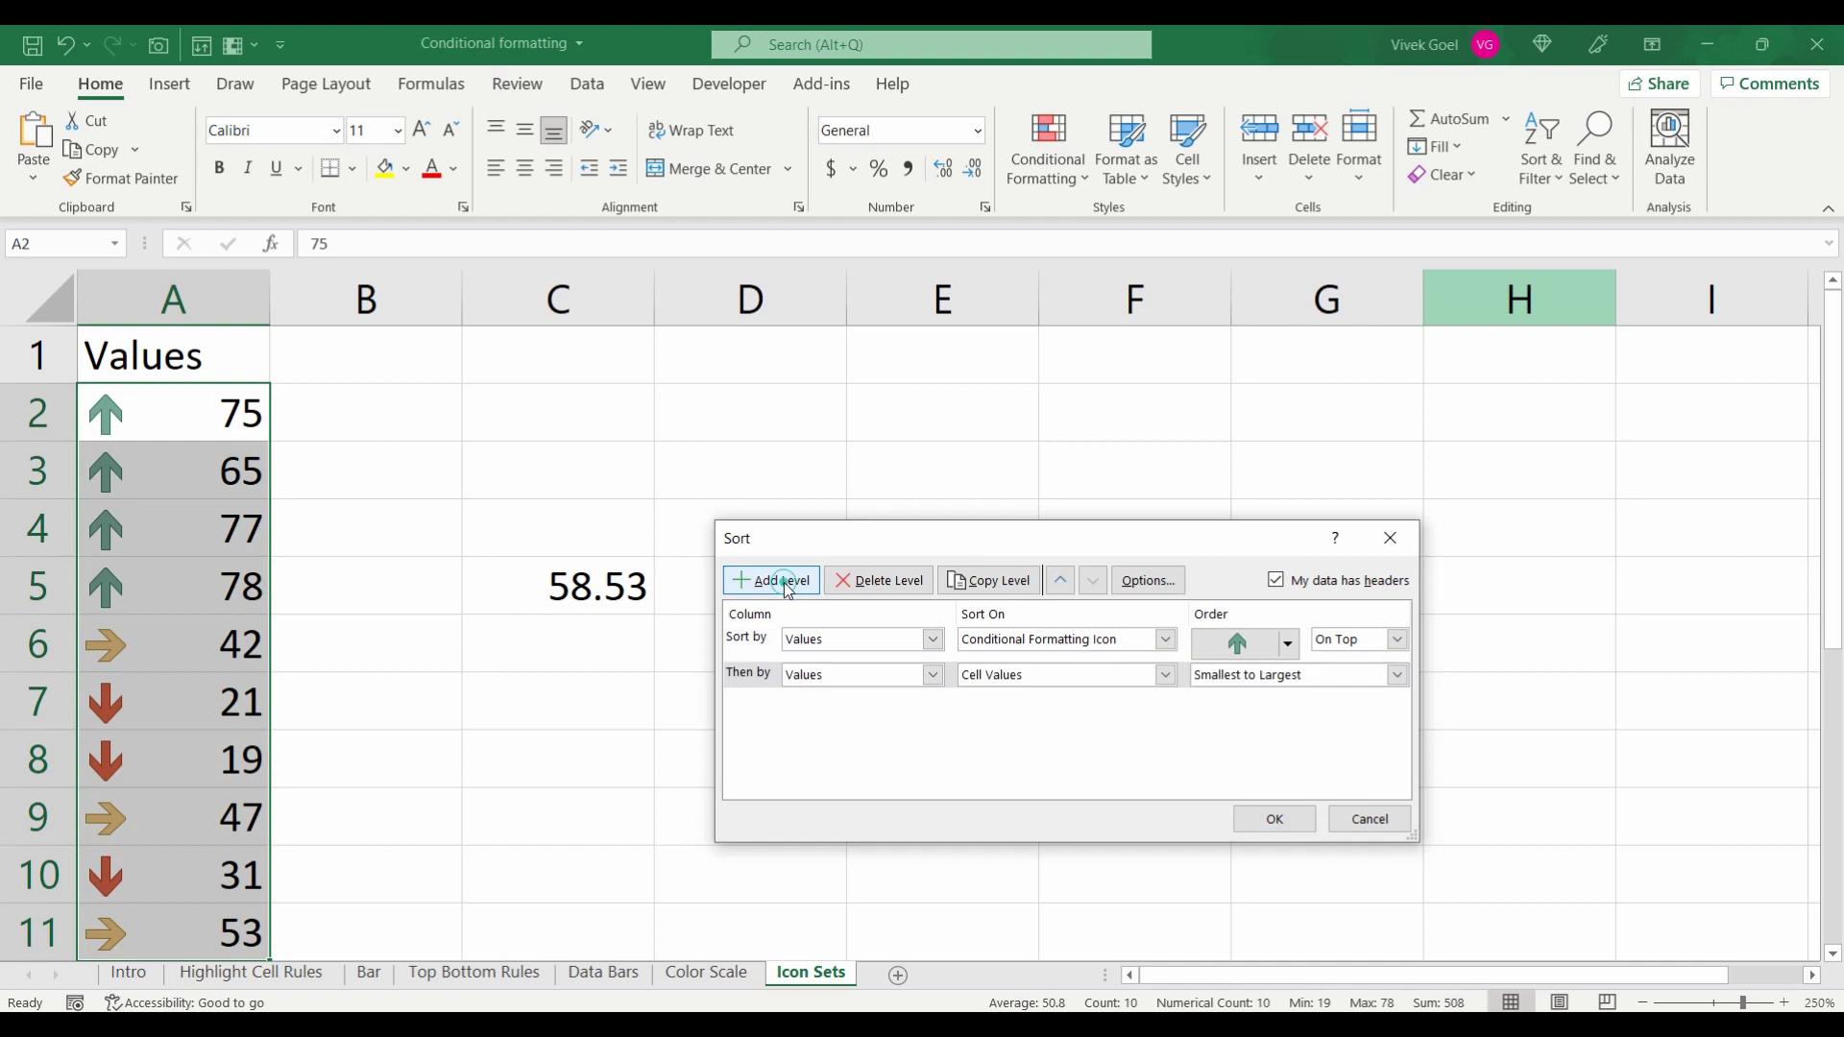
{"action": "left_click", "coordinate": [1164, 674]}
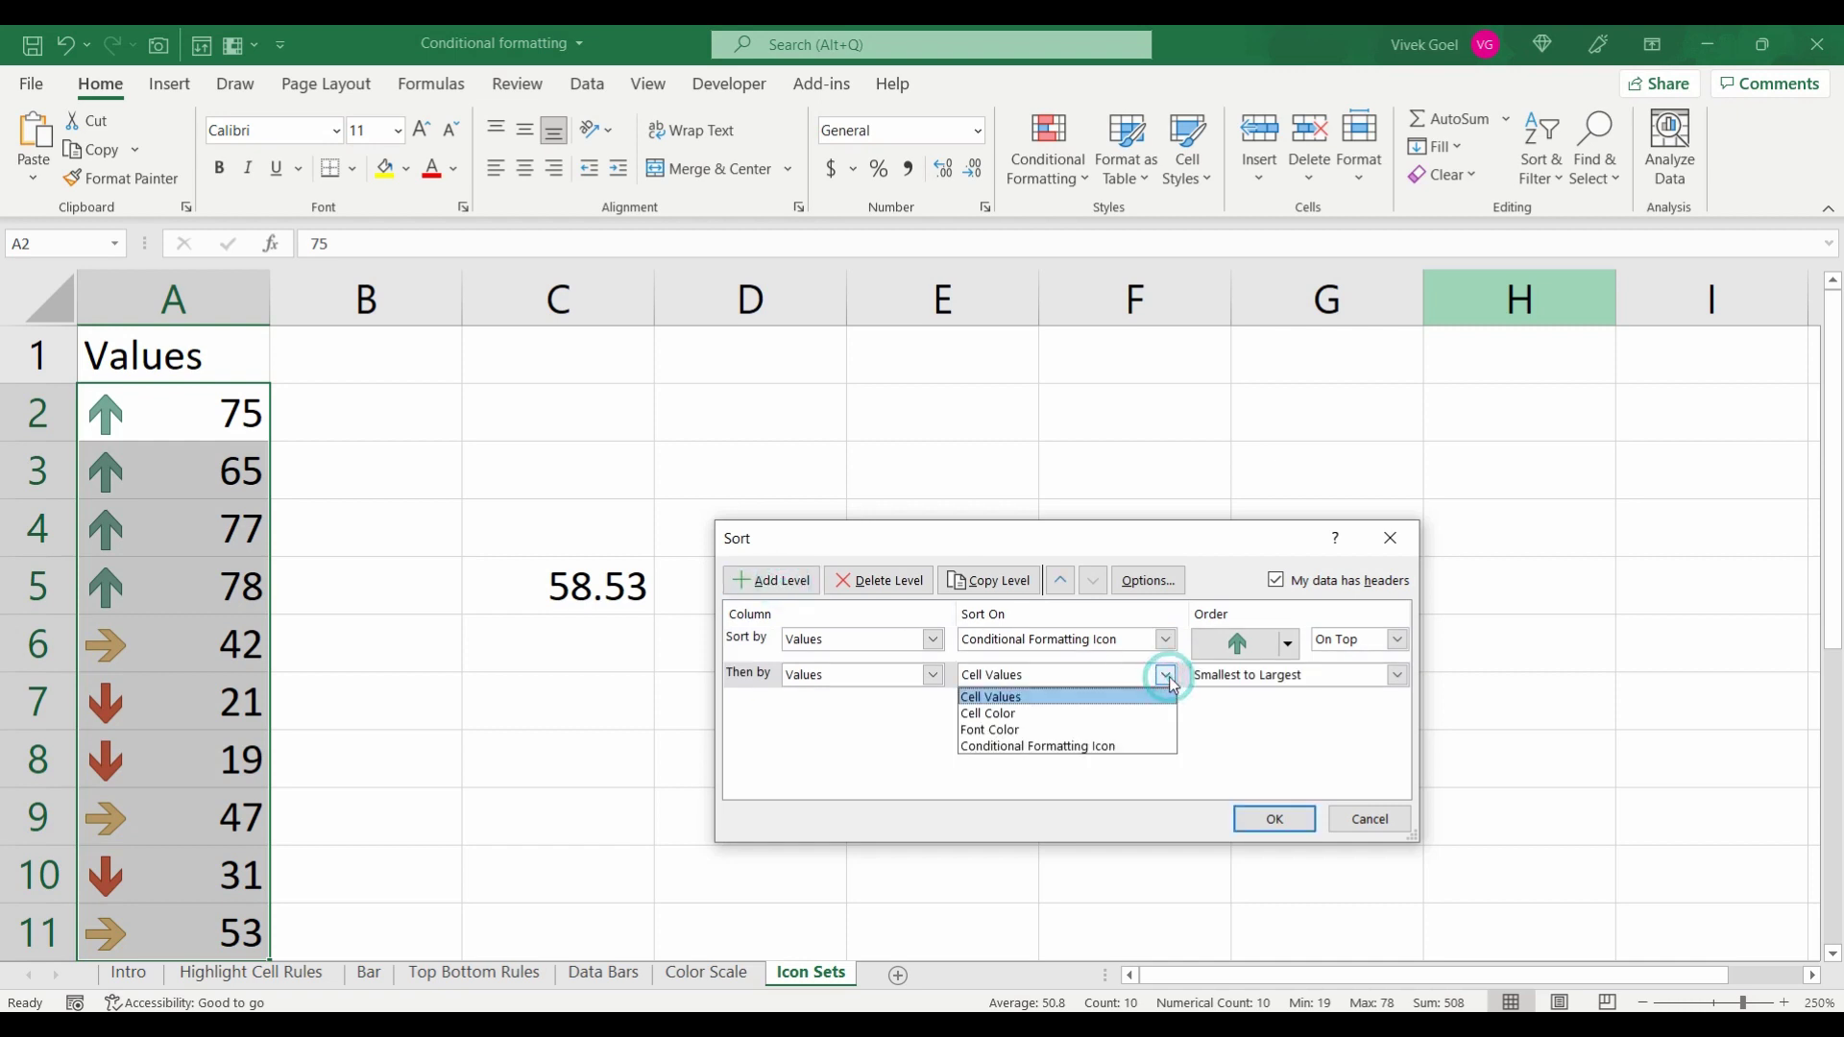
{"action": "left_click", "coordinate": [1128, 747]}
{"action": "left_click", "coordinate": [1286, 677]}
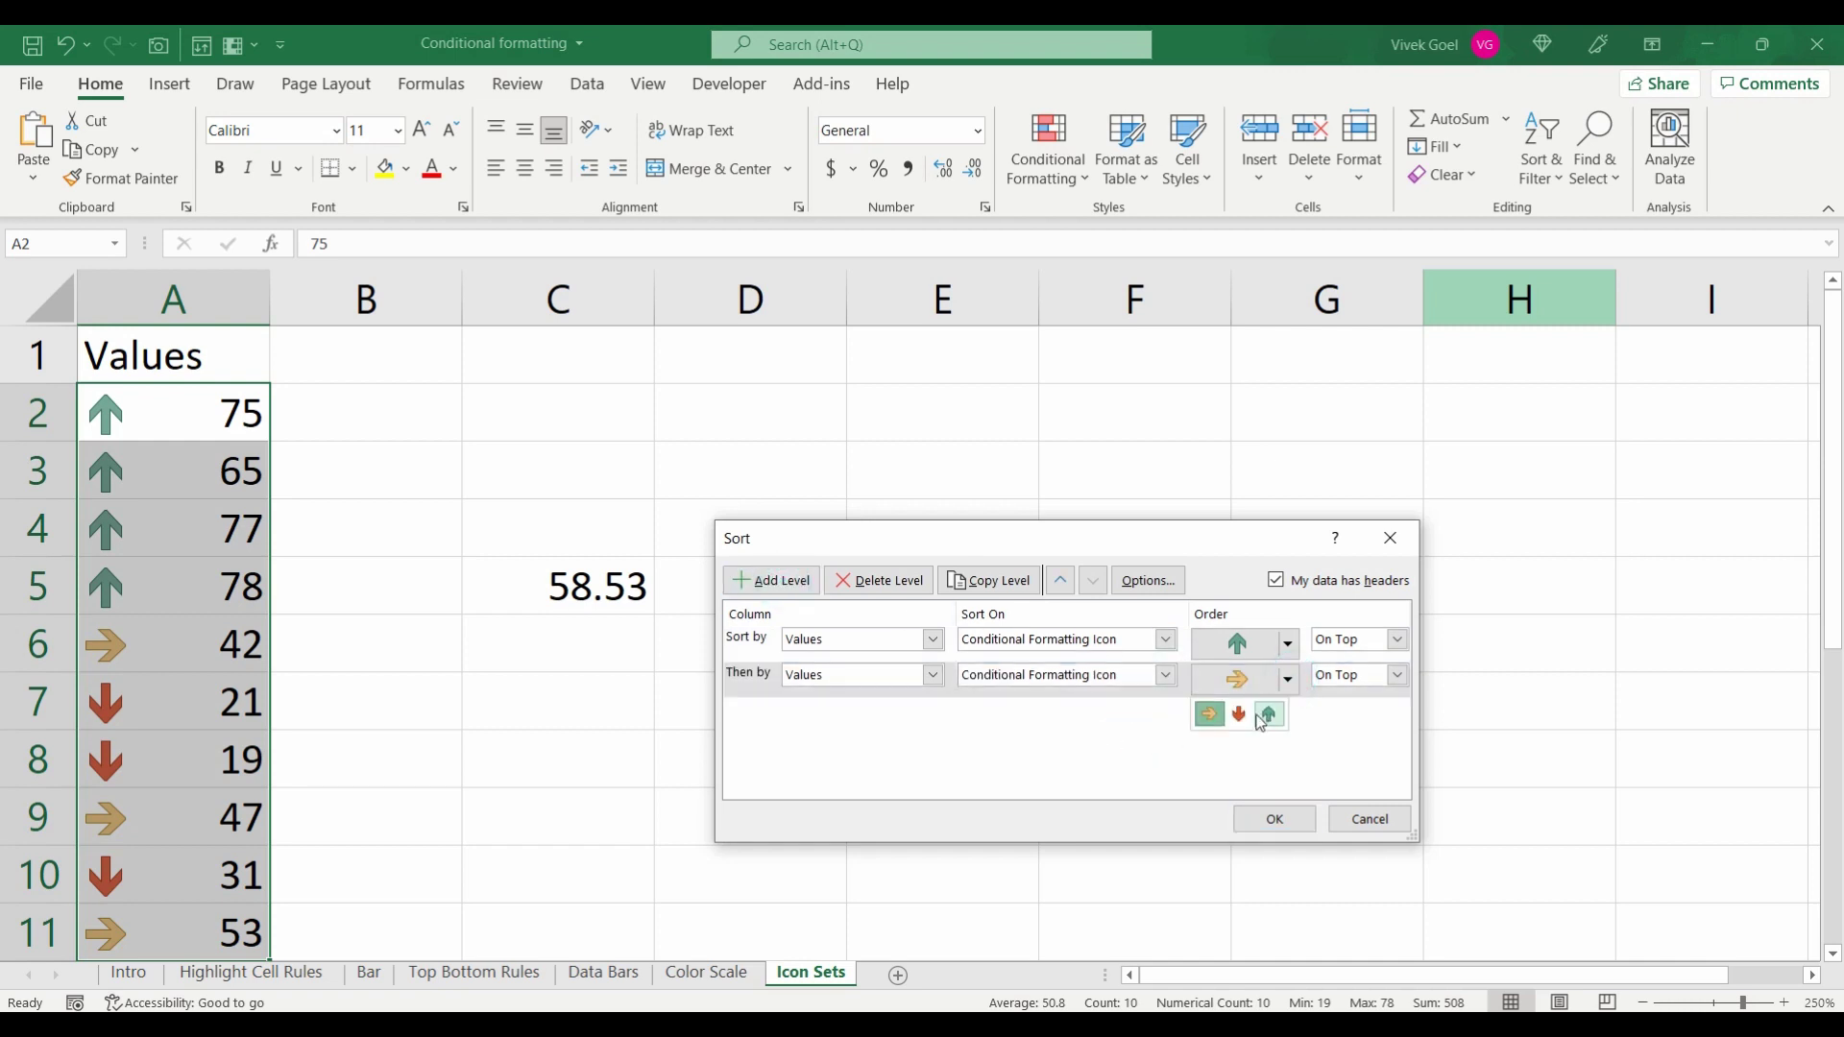
{"action": "left_click", "coordinate": [1237, 716]}
{"action": "left_click", "coordinate": [1397, 676]}
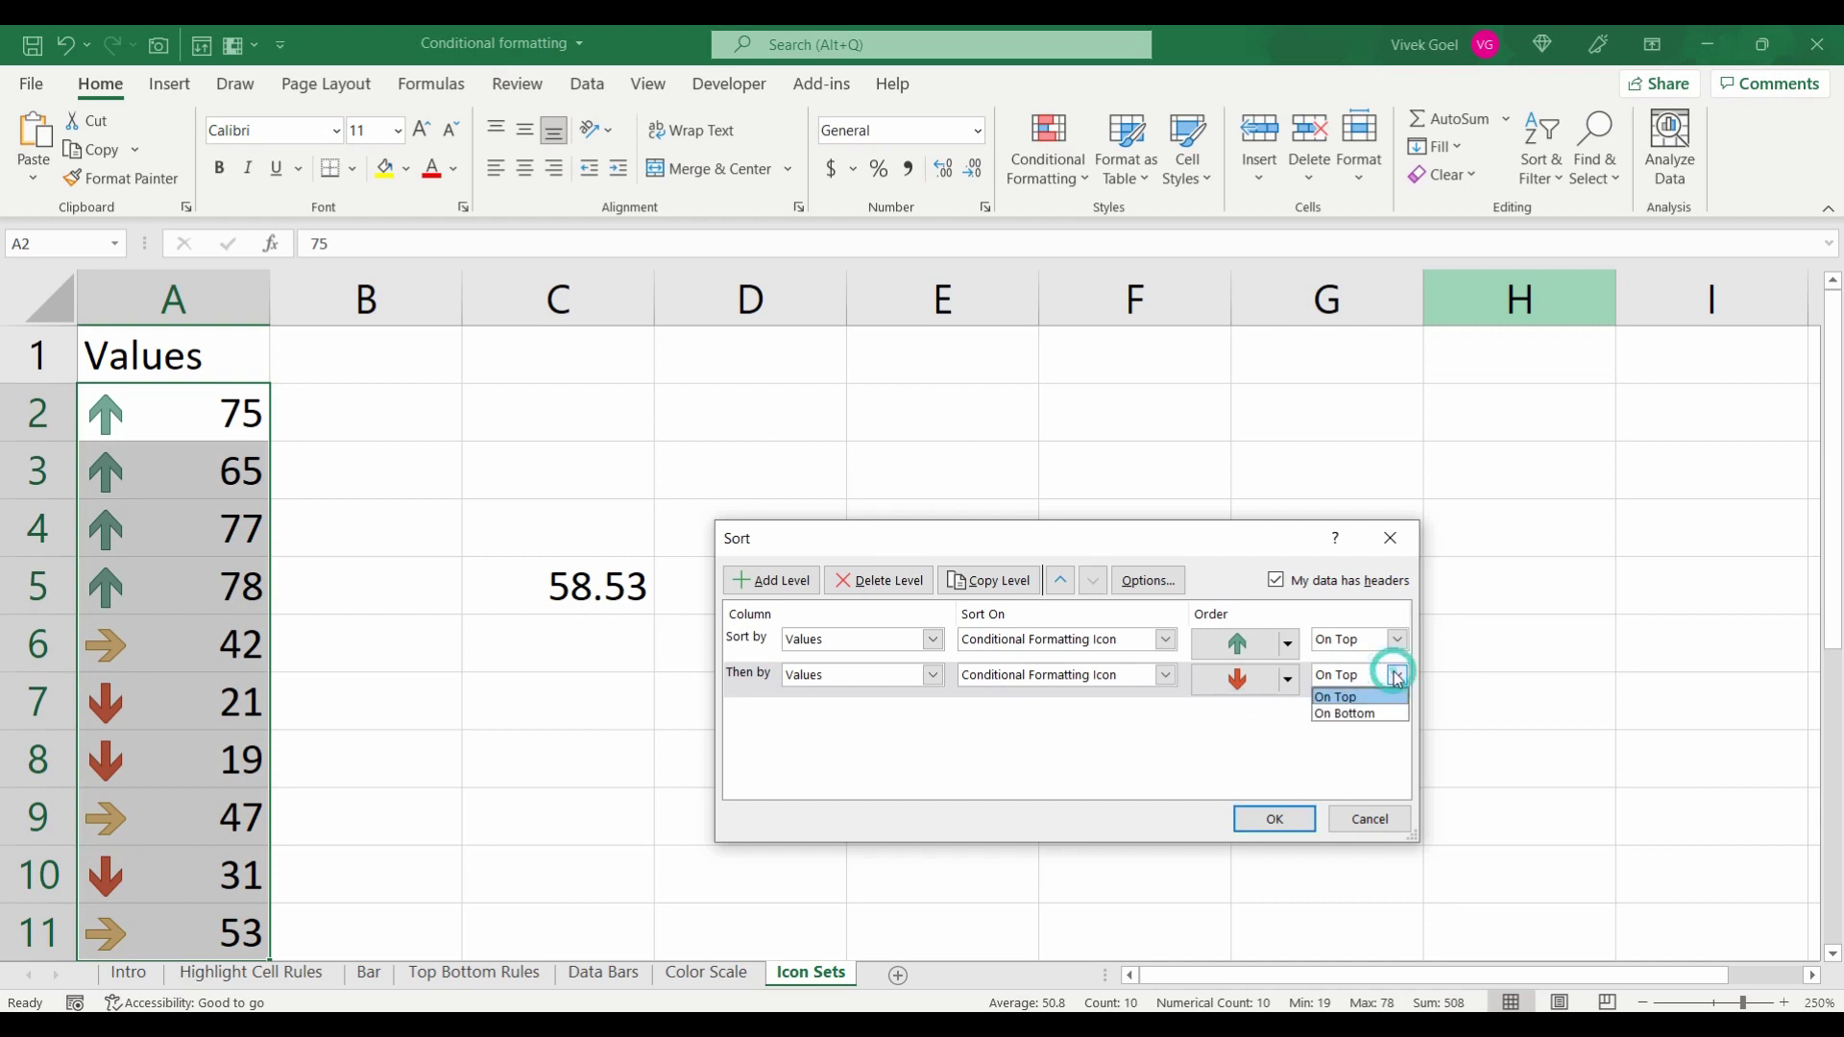
{"action": "left_click", "coordinate": [1345, 714]}
{"action": "left_click", "coordinate": [1275, 819]}
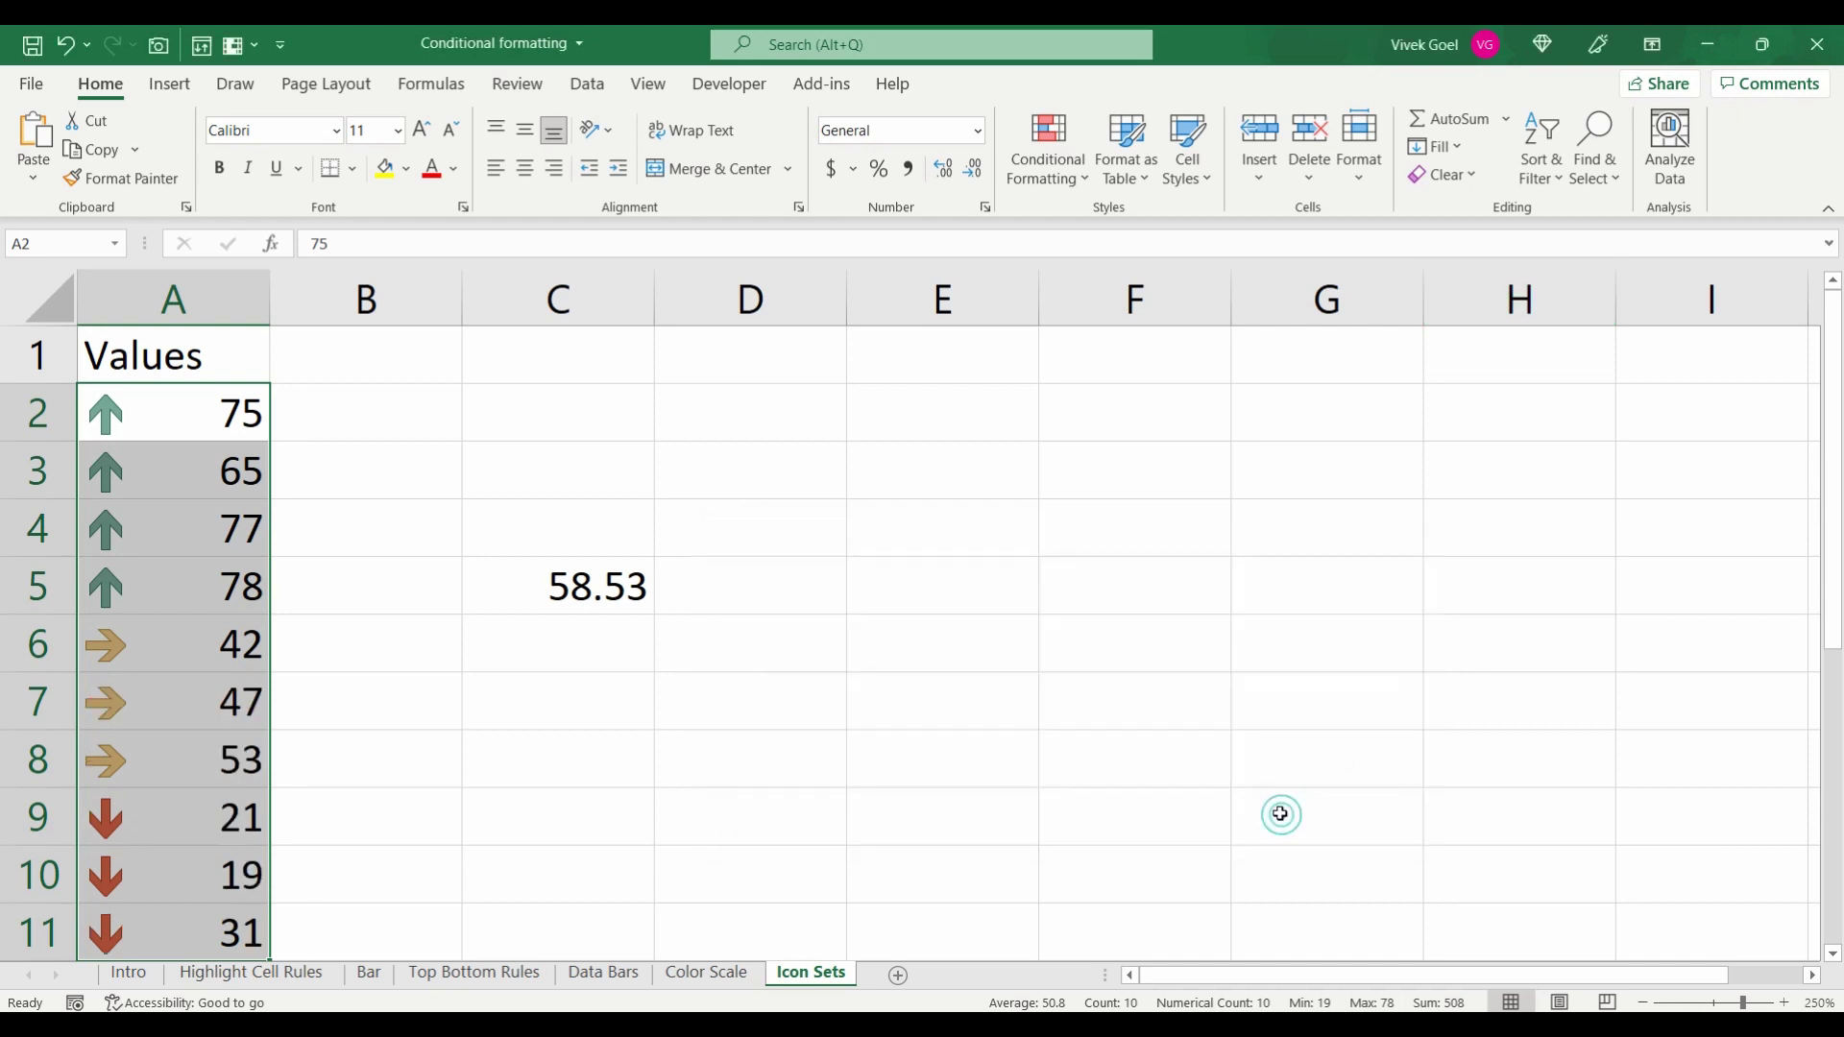
{"action": "left_click", "coordinate": [186, 463]}
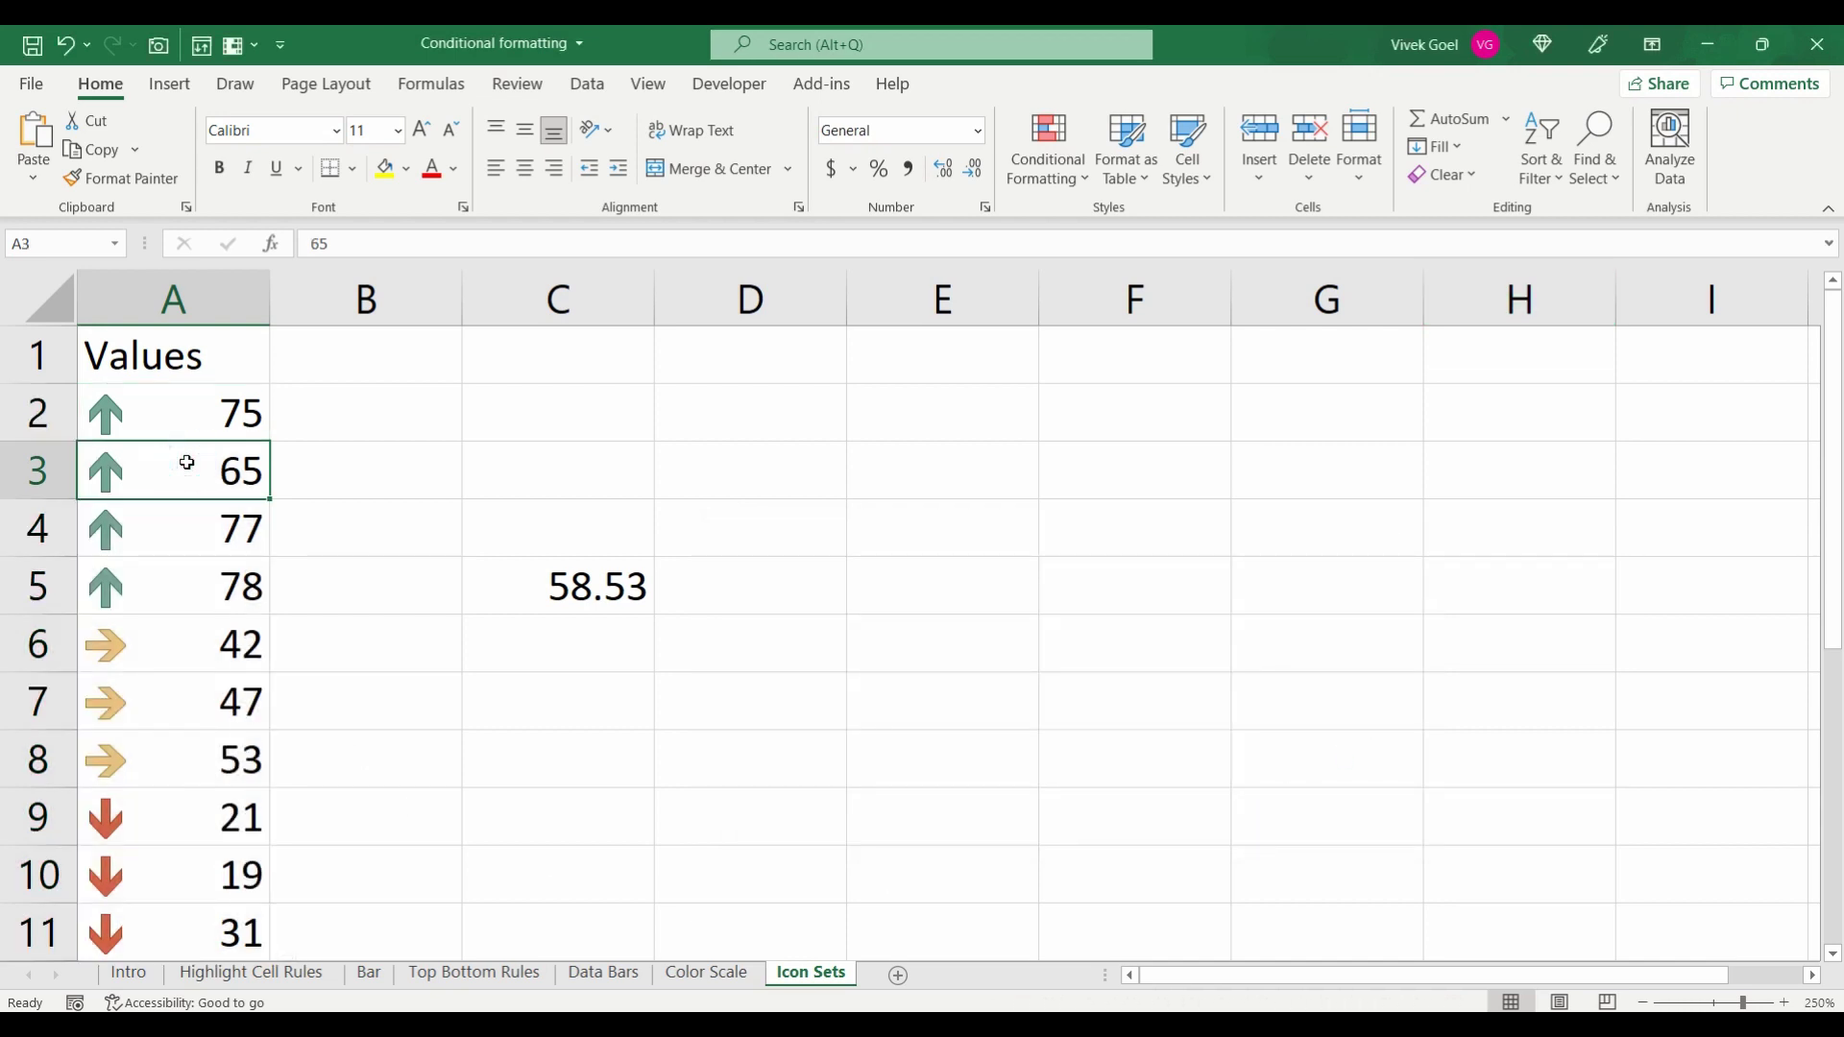
{"action": "key", "text": "Up"}
{"action": "key", "text": "ctrl+shift+Down"}
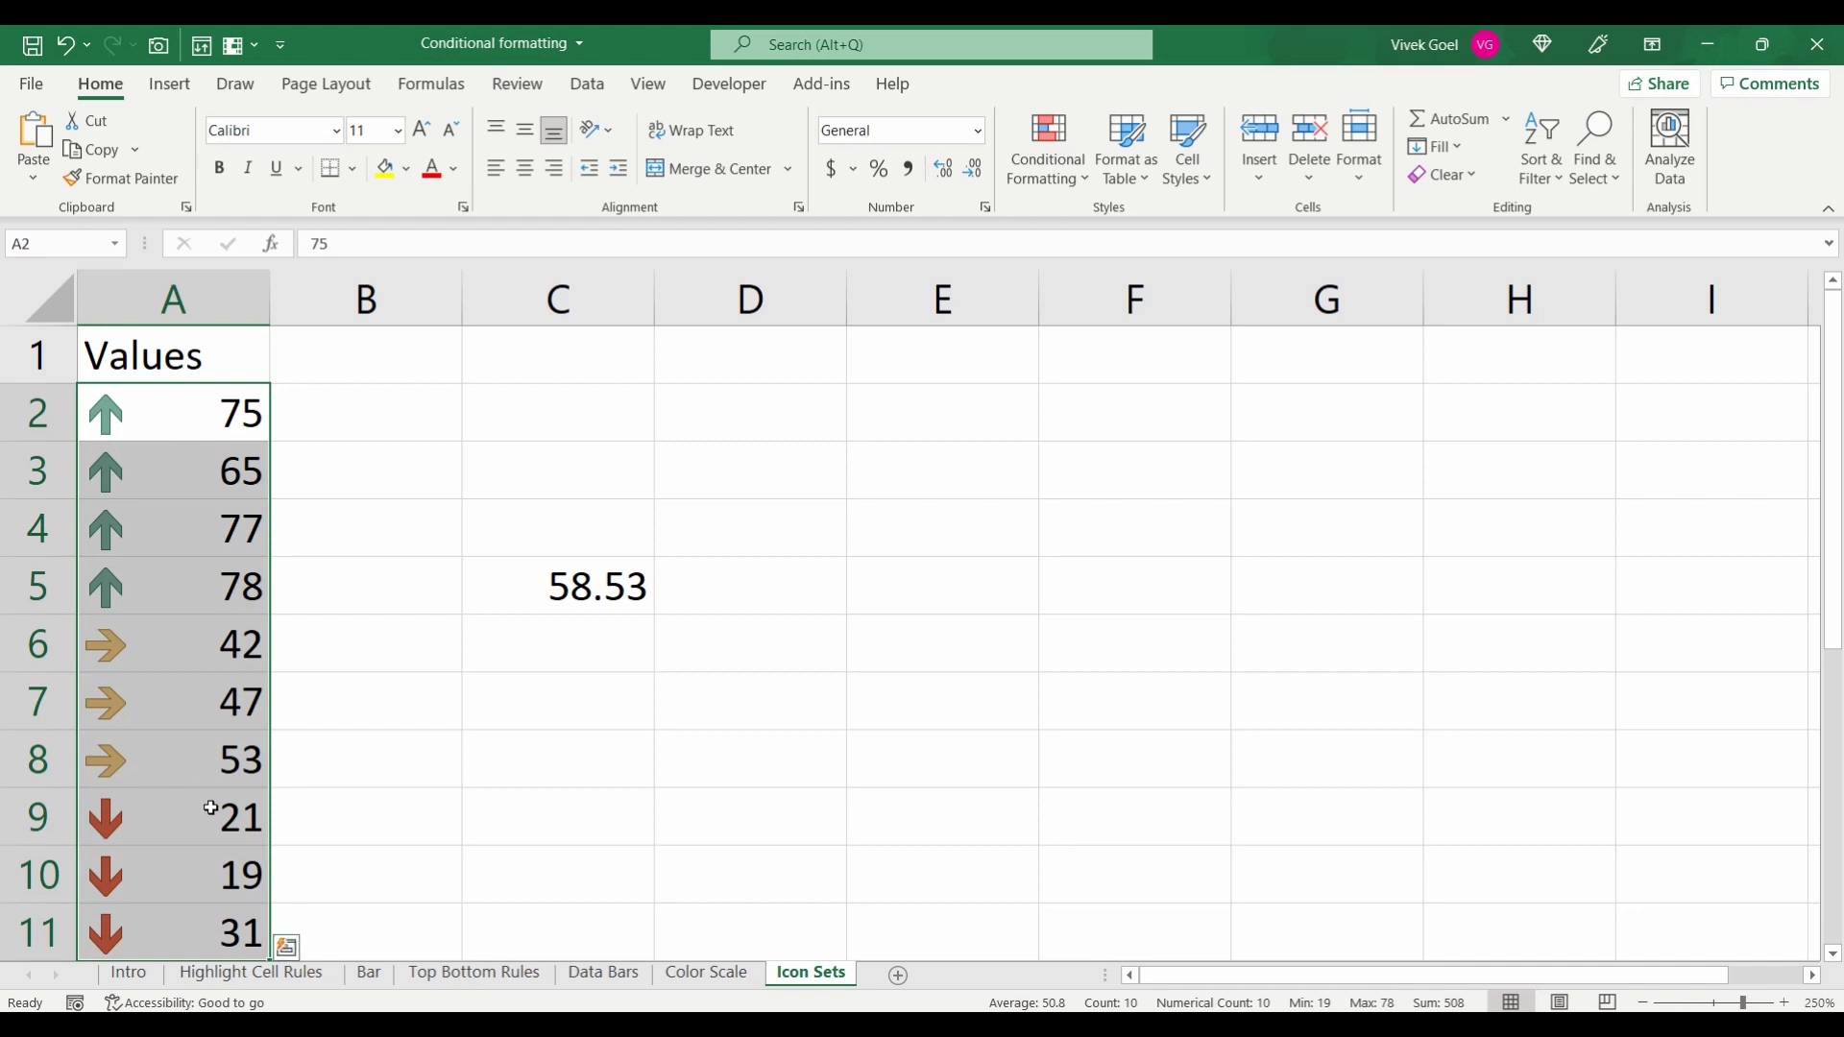
- Select all ten values A2:A11
{"action": "left_click", "coordinate": [116, 426]}
{"action": "left_click", "coordinate": [115, 473]}
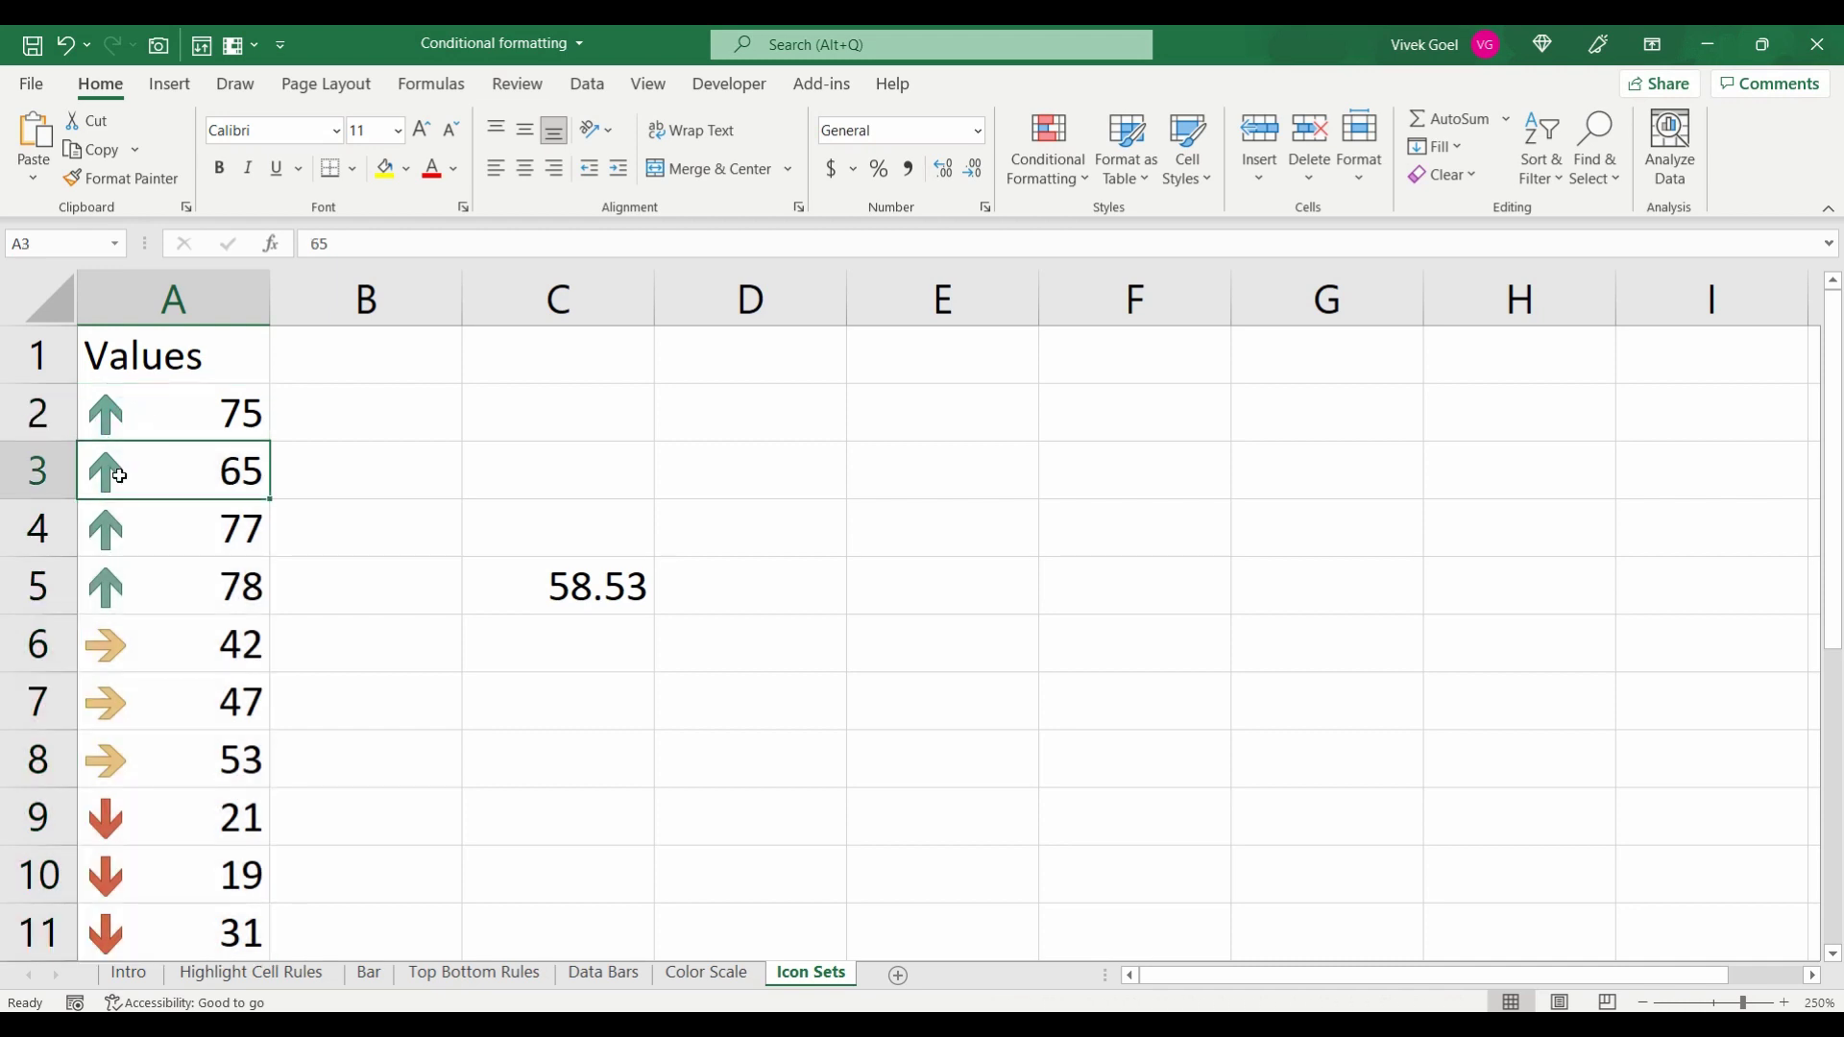
{"action": "left_click", "coordinate": [115, 537]}
{"action": "left_click", "coordinate": [224, 421]}
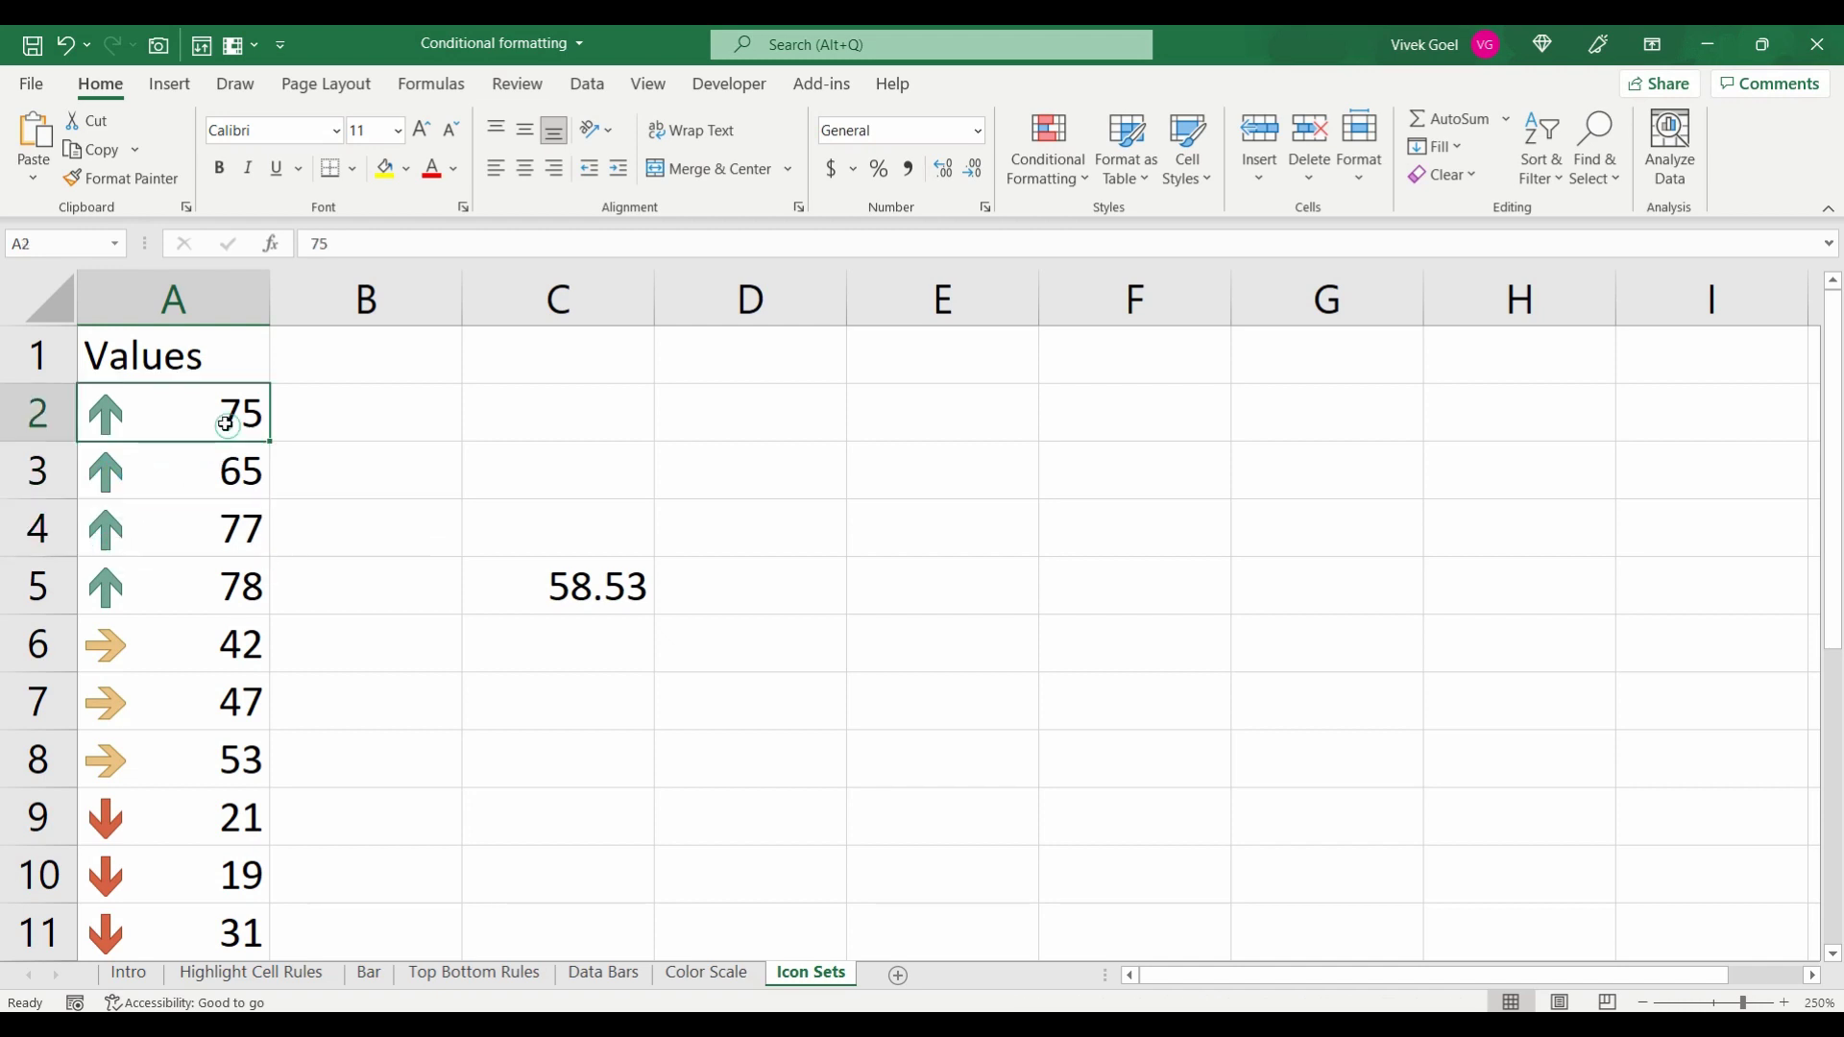
{"action": "key", "text": "ctrl+shift+Down"}
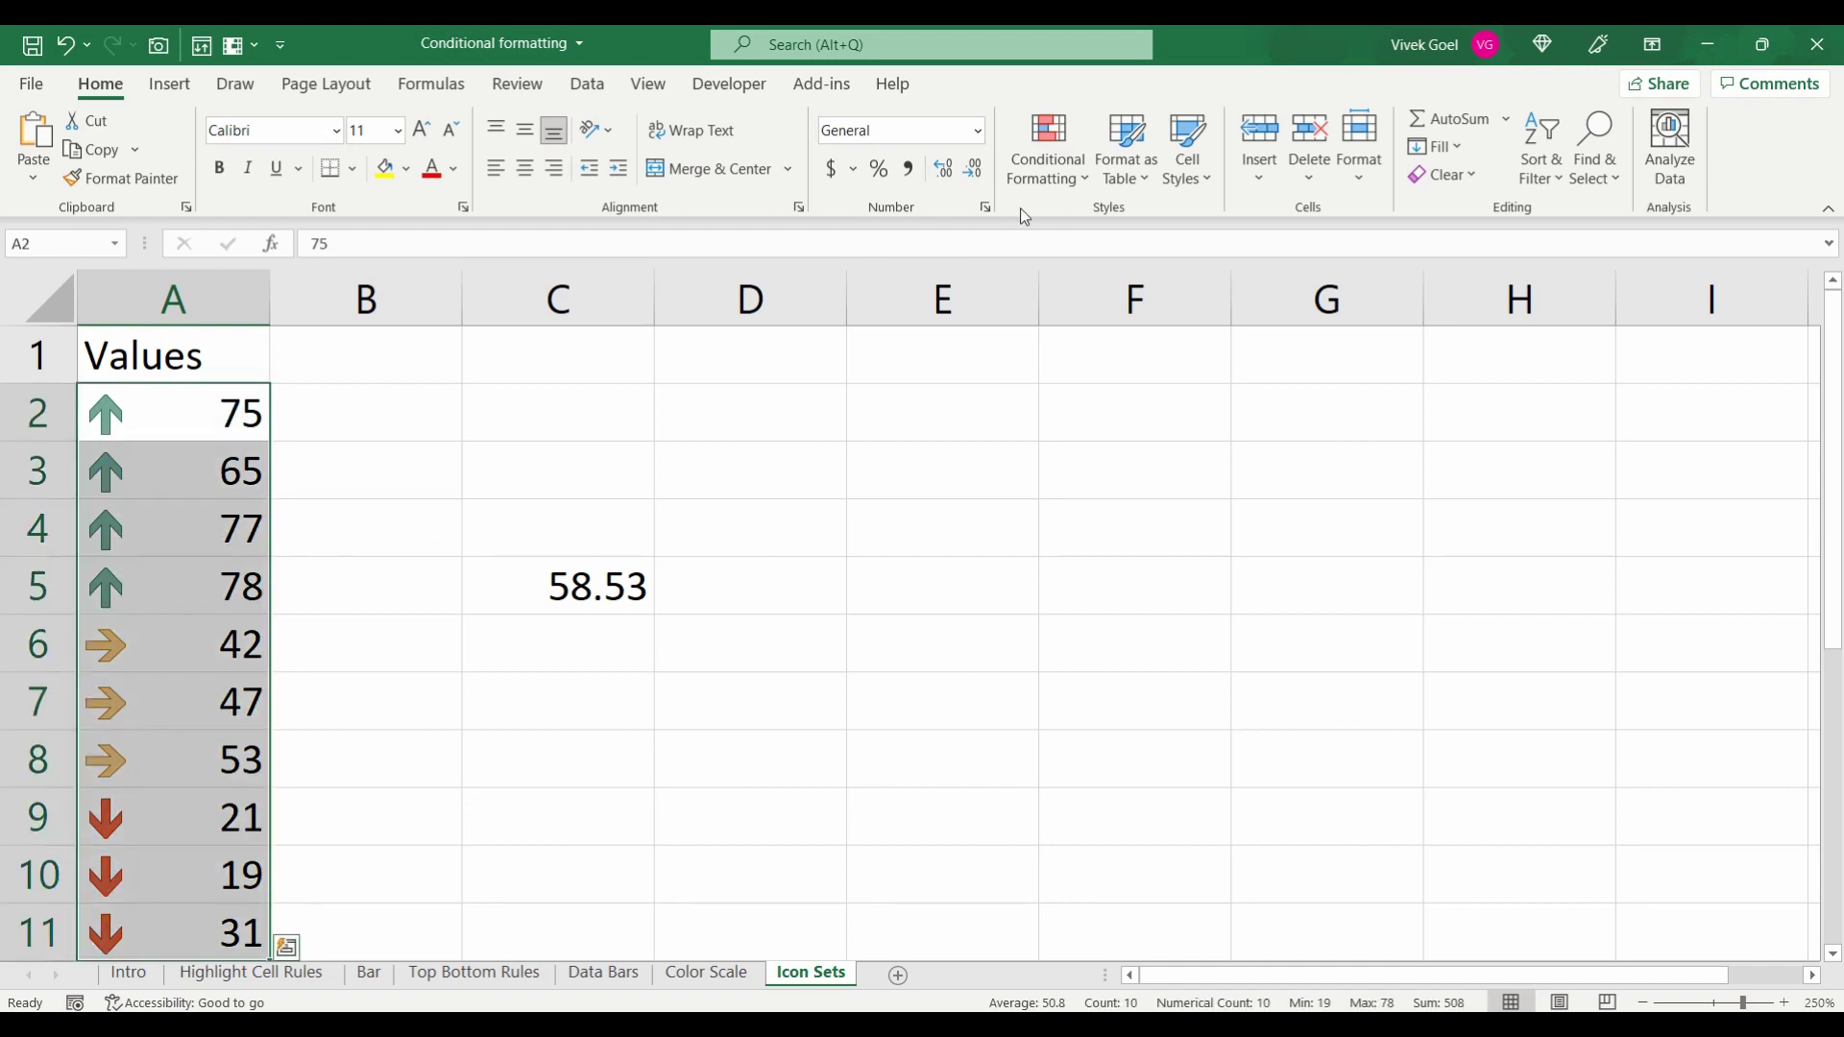
- Edit the arrow icon set rule to reverse its icon order, and apply it
{"action": "left_click", "coordinate": [1046, 156]}
{"action": "left_click", "coordinate": [1128, 569]}
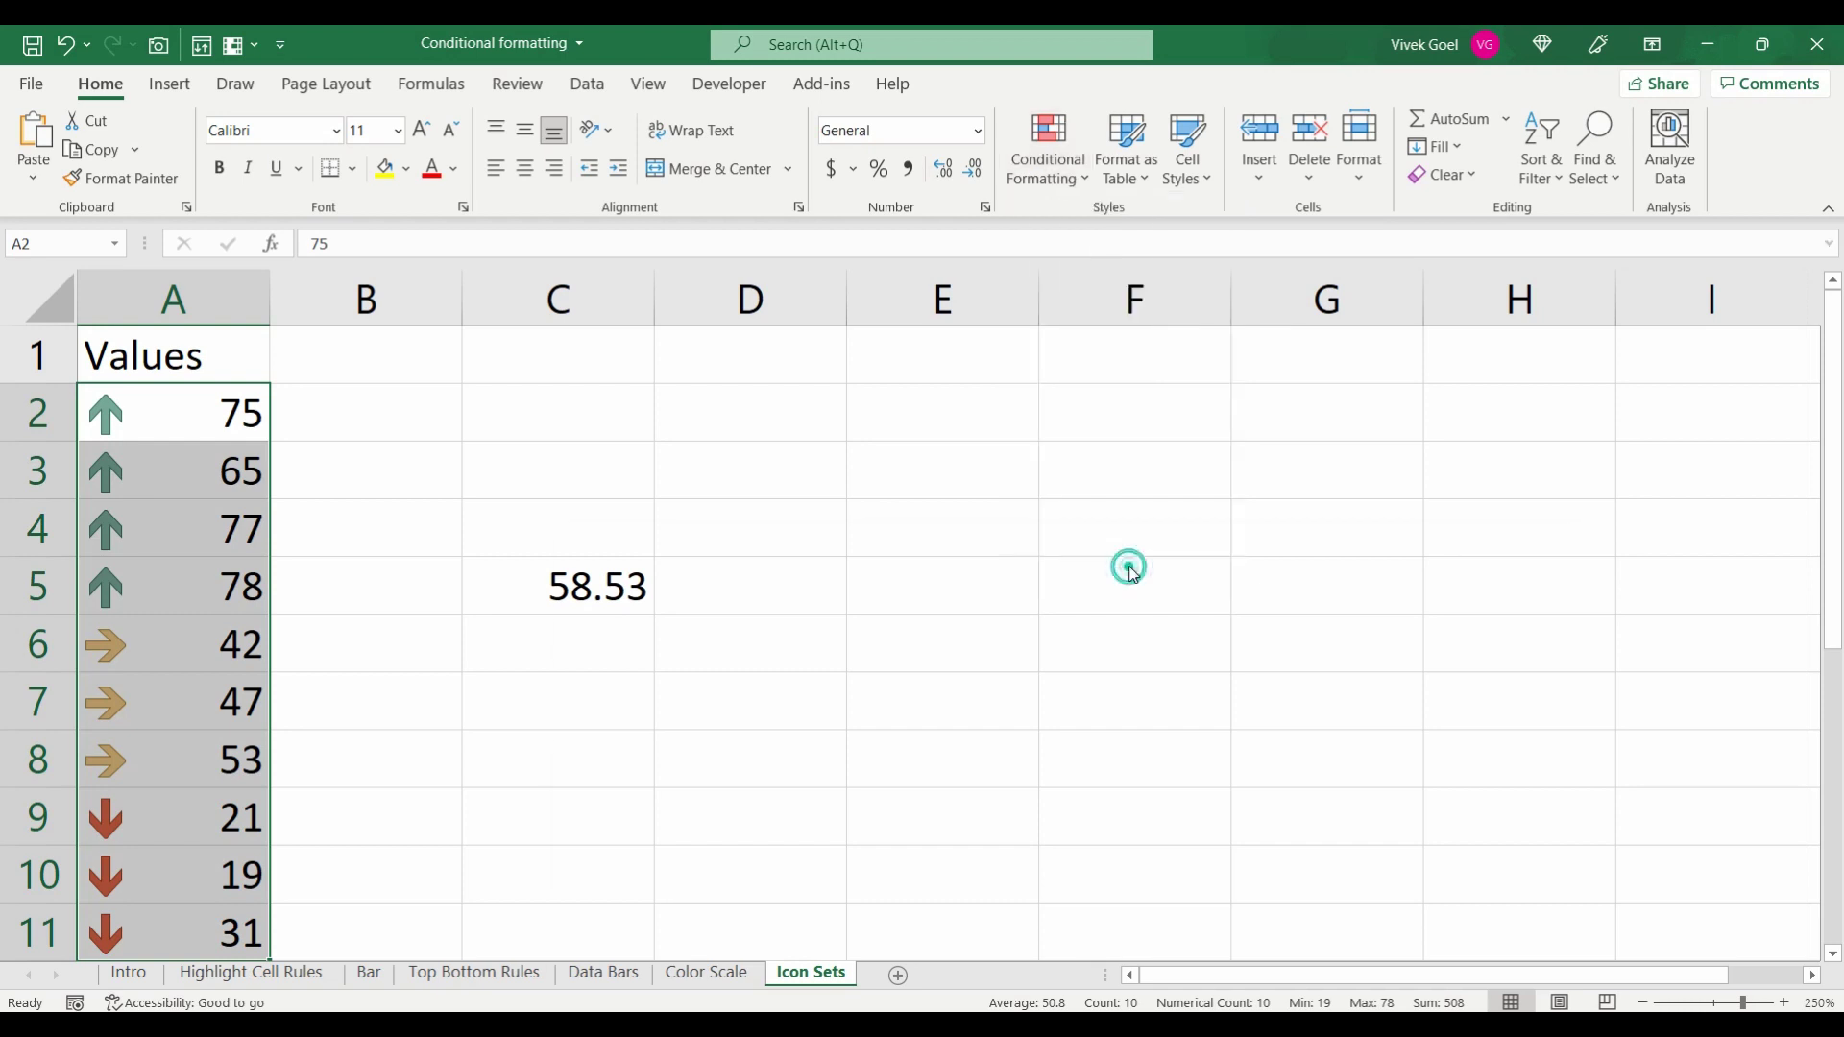
{"action": "left_click", "coordinate": [815, 630]}
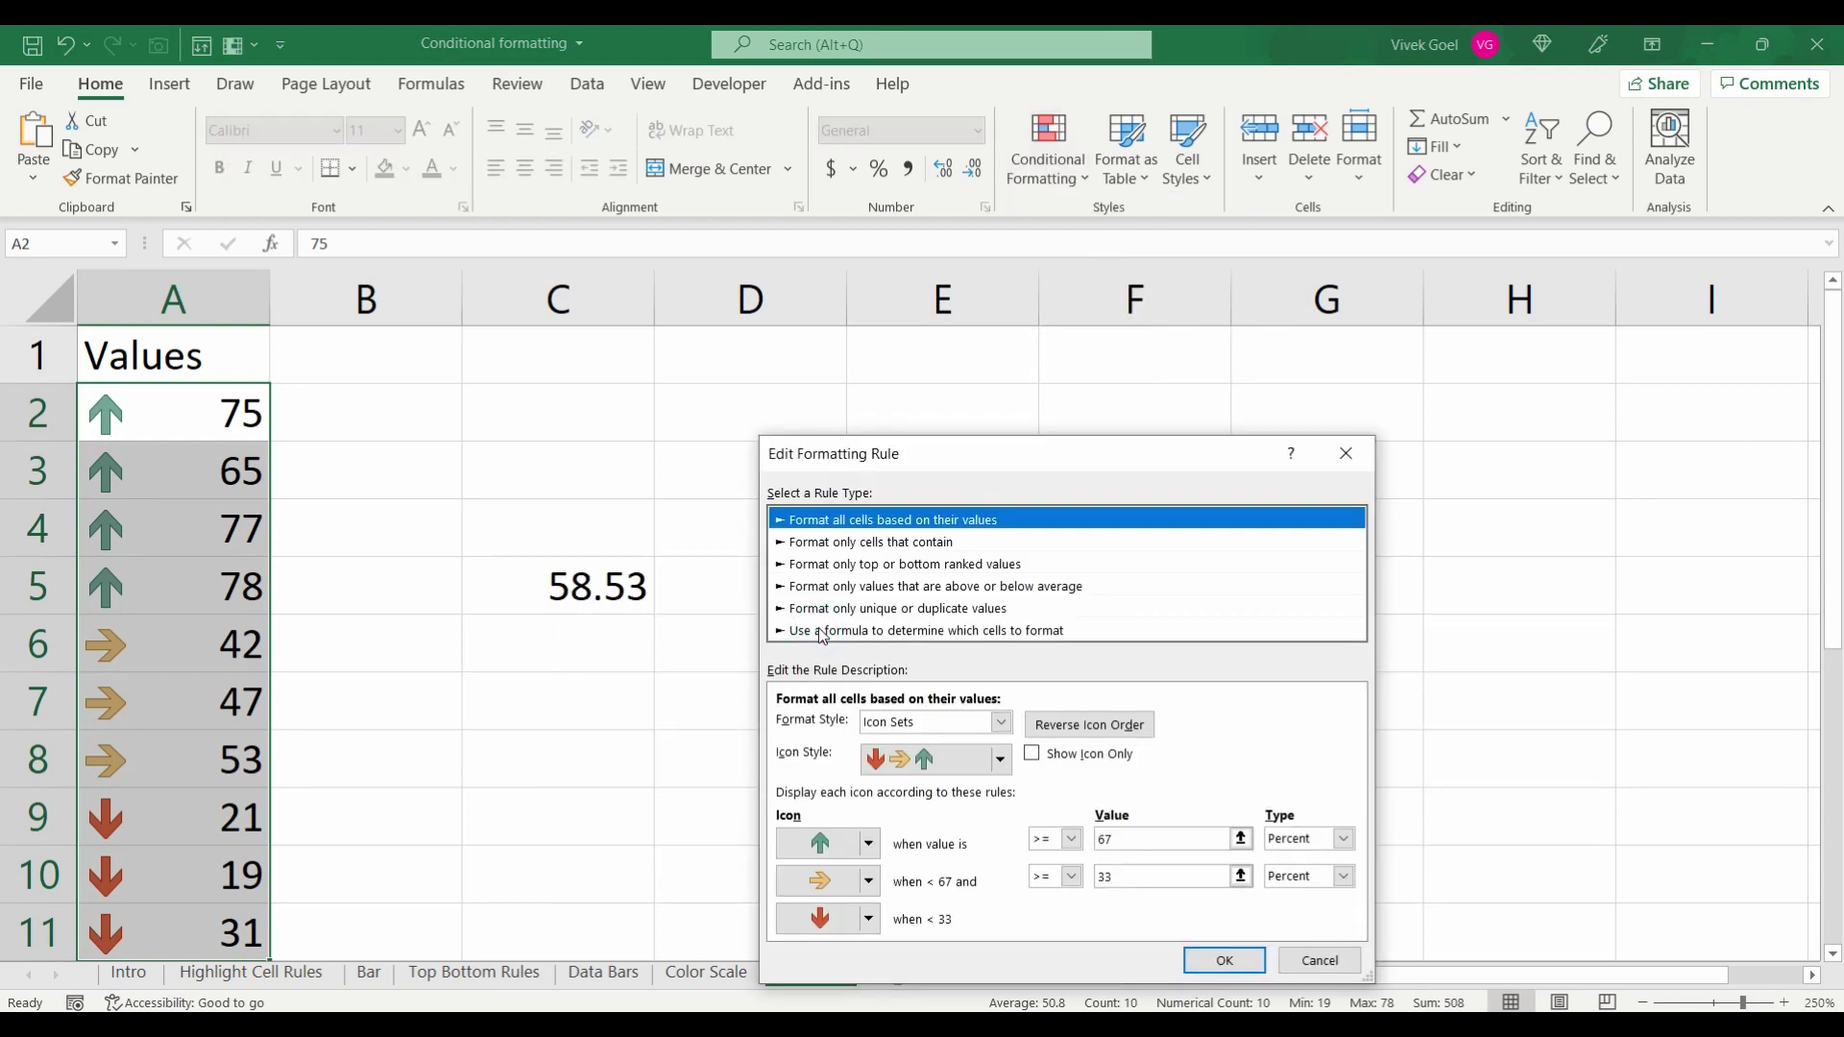
{"action": "left_click", "coordinate": [1062, 725]}
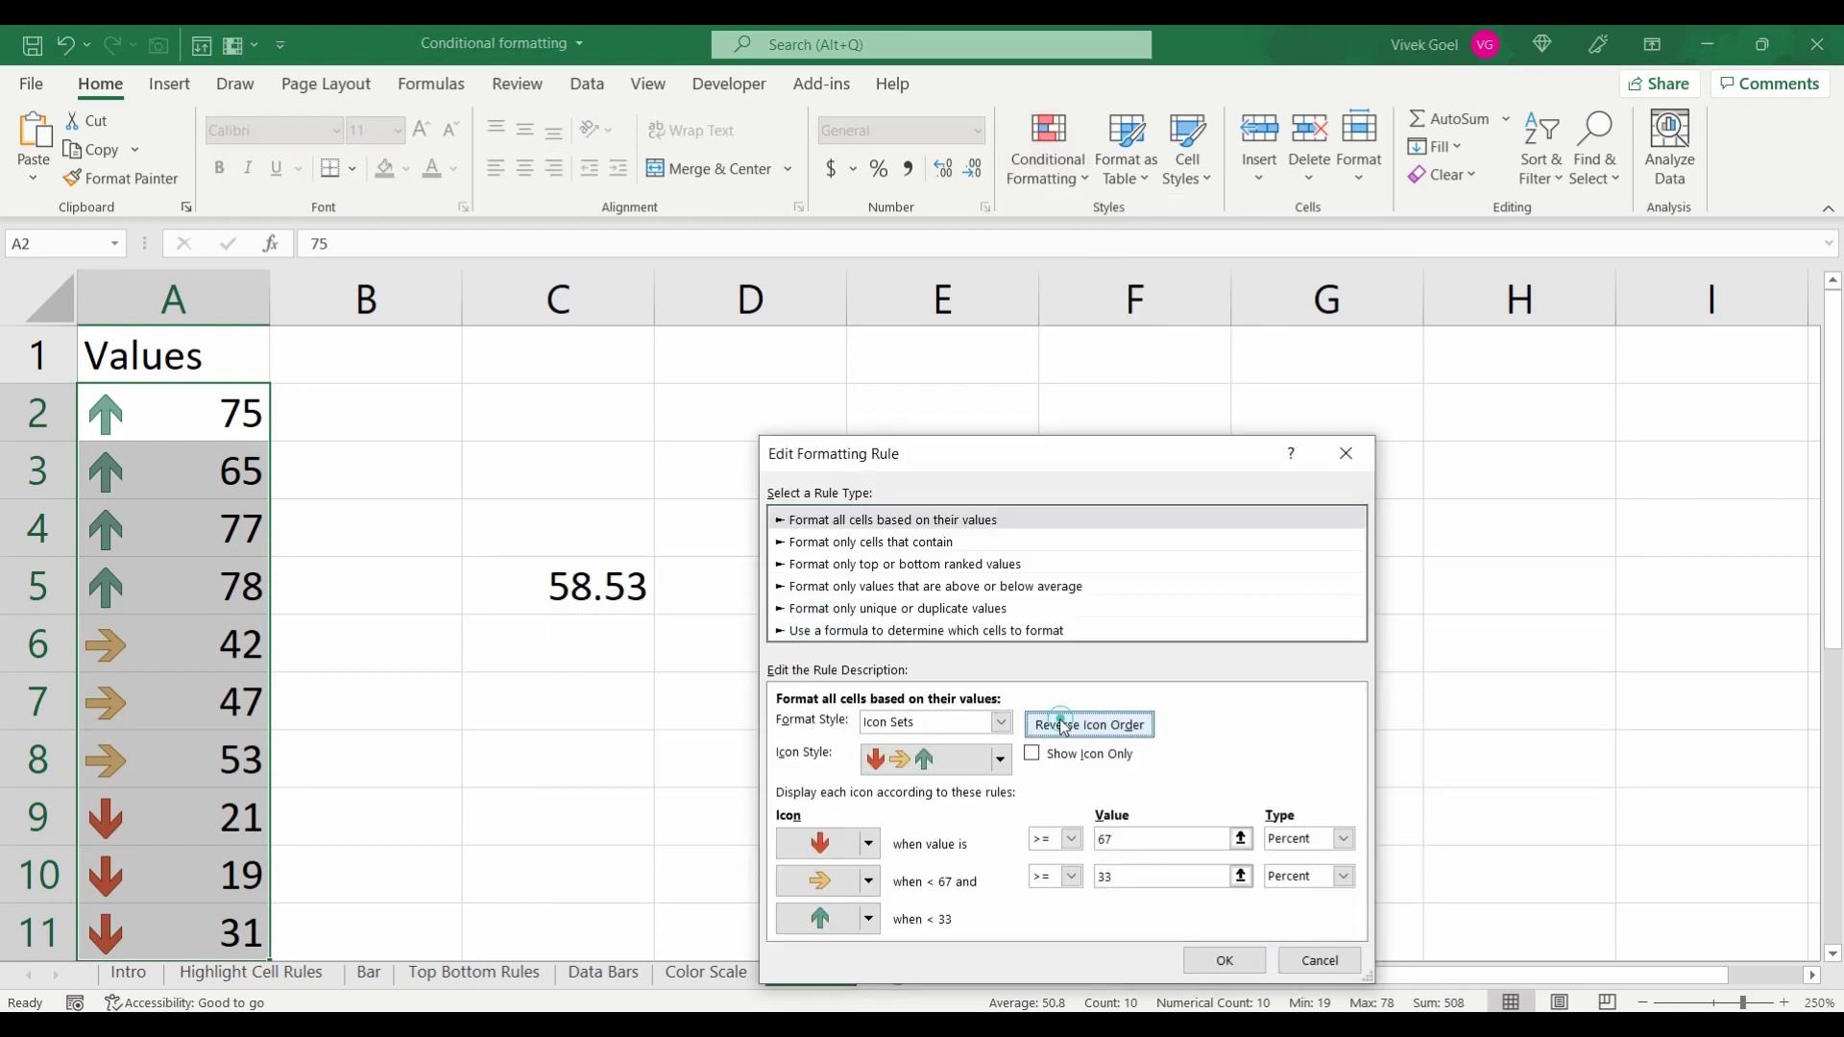
{"action": "left_click", "coordinate": [1196, 959]}
{"action": "left_click", "coordinate": [1517, 866]}
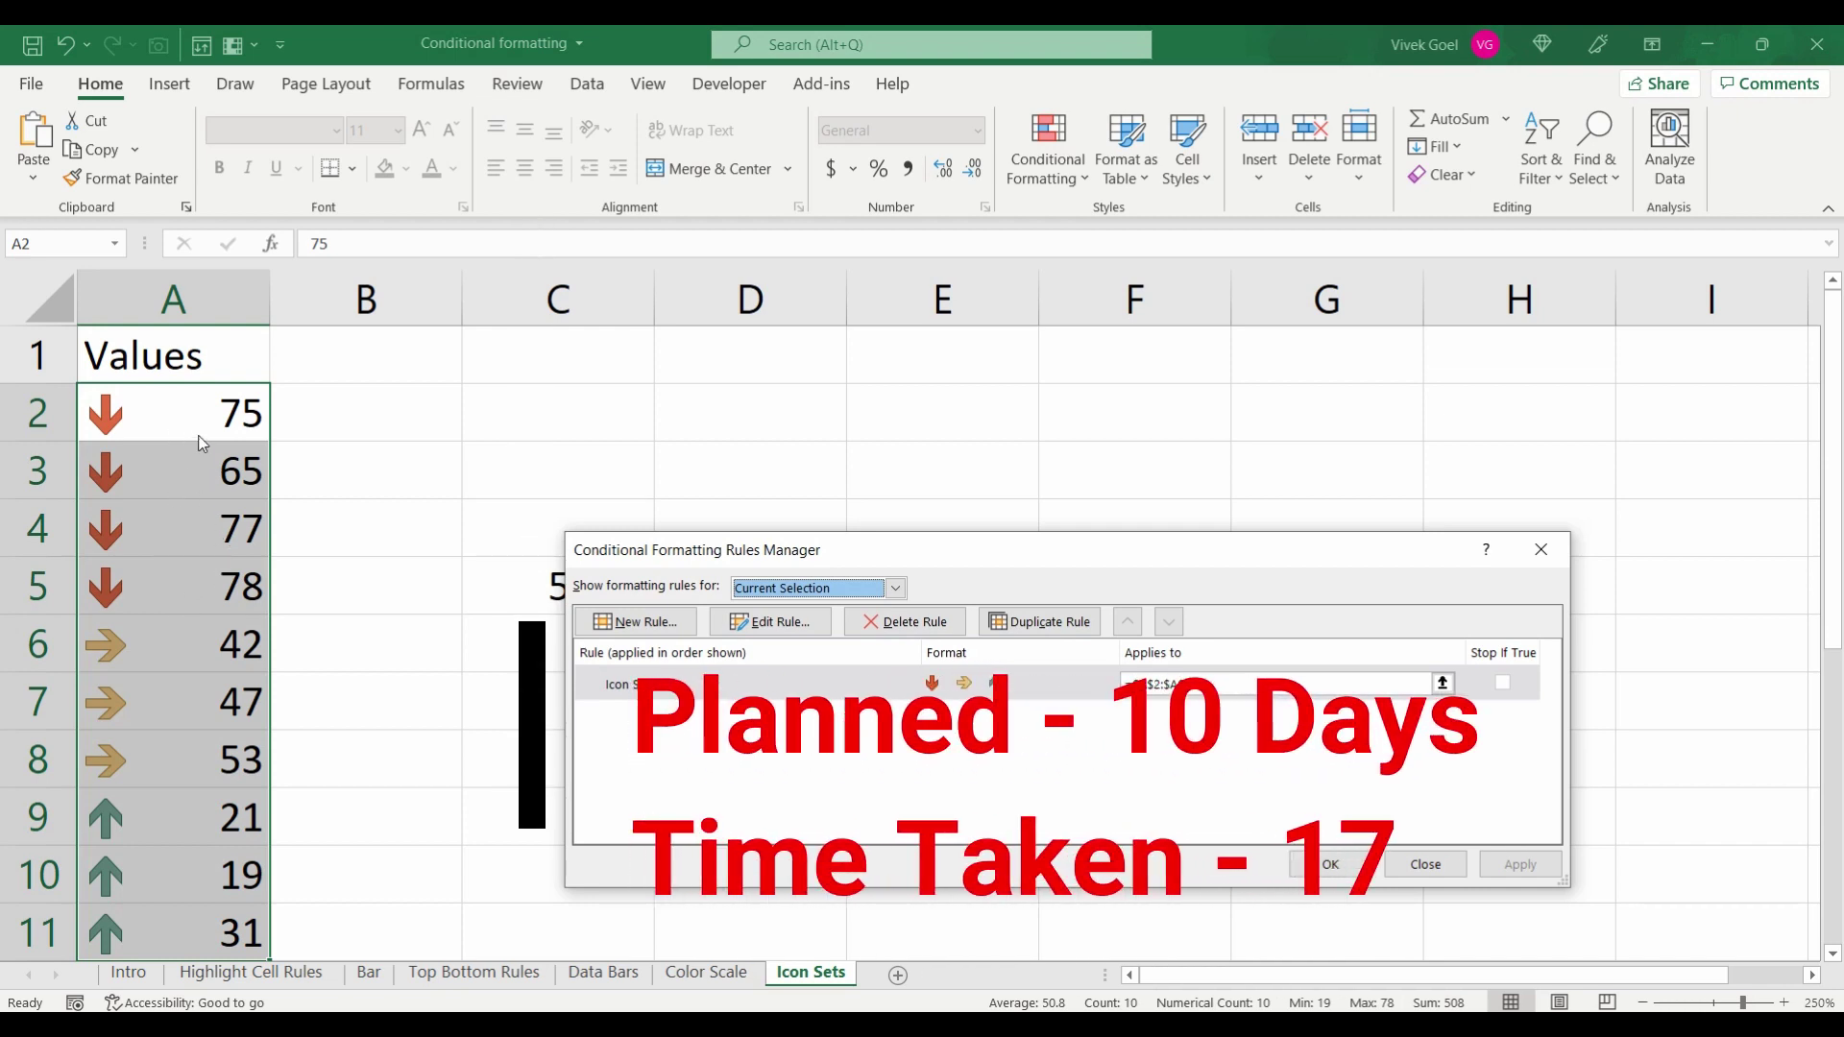
{"action": "left_click", "coordinate": [1412, 858]}
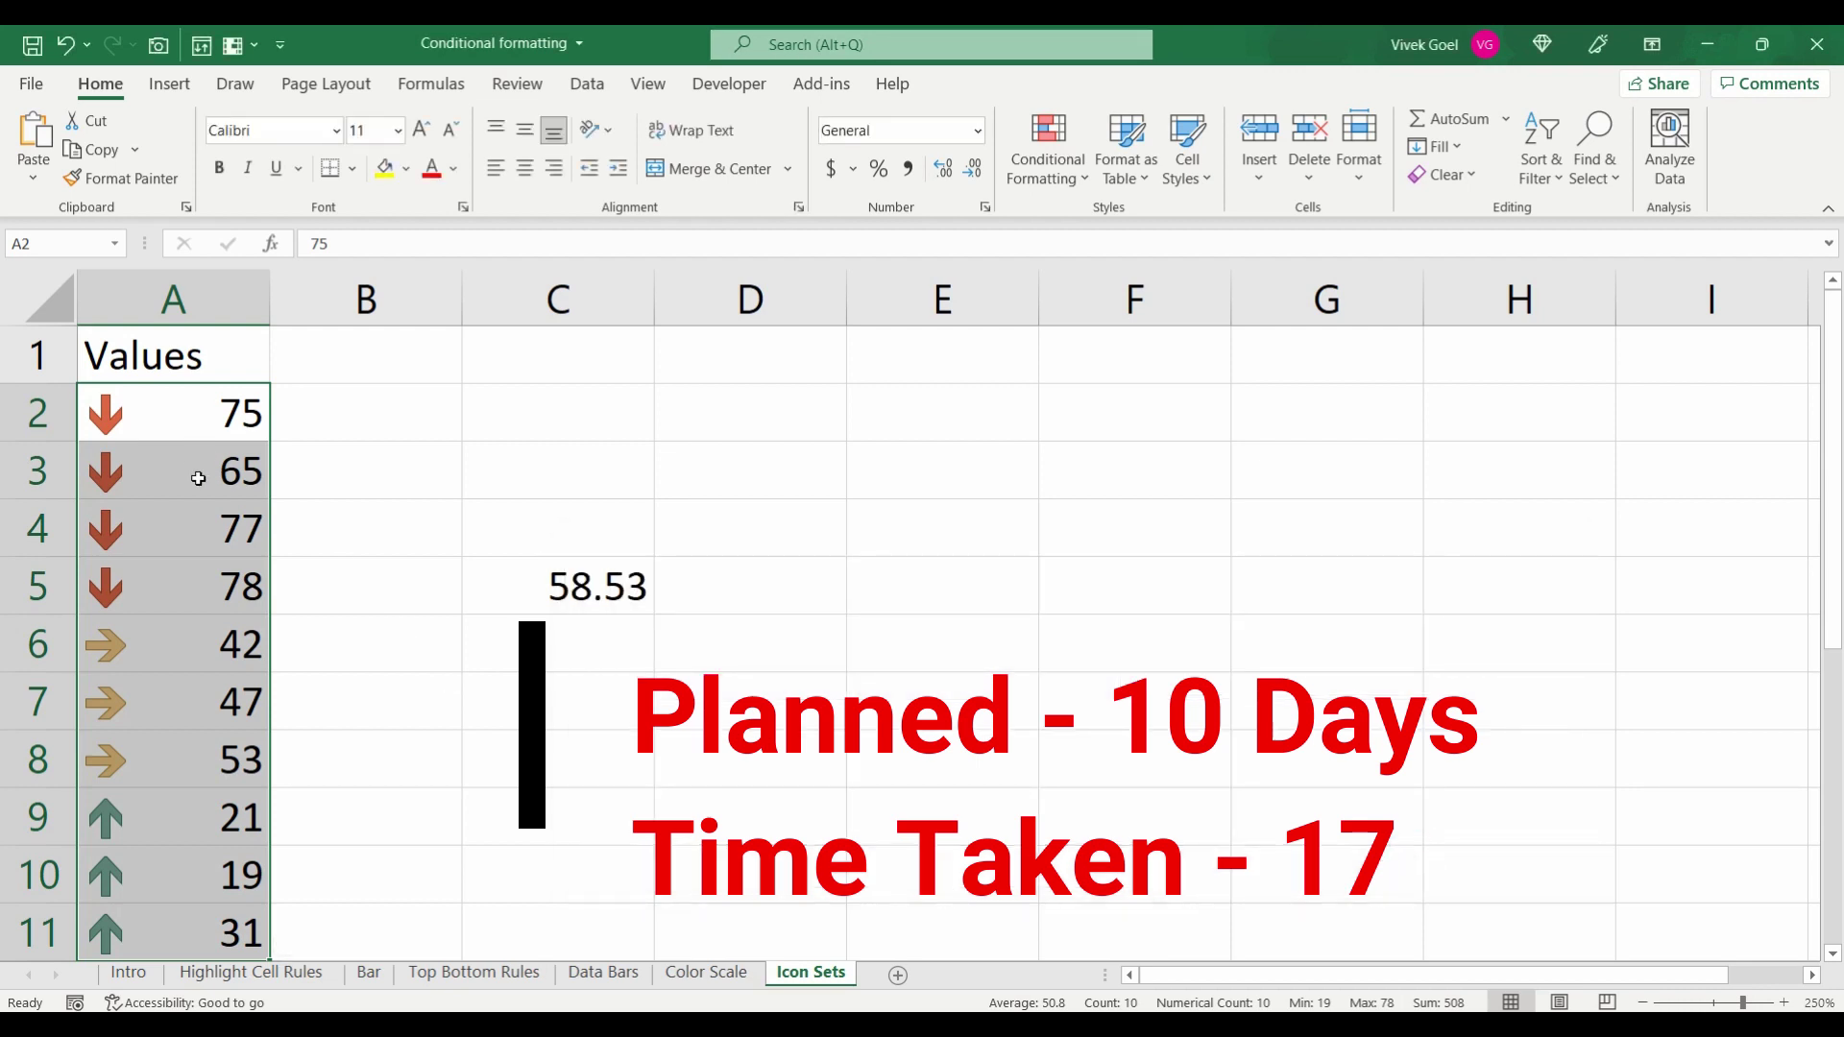
- Undo the icon sort, restoring the order 42, 21, 19, 47, 31, 53 below
{"action": "left_click", "coordinate": [177, 540]}
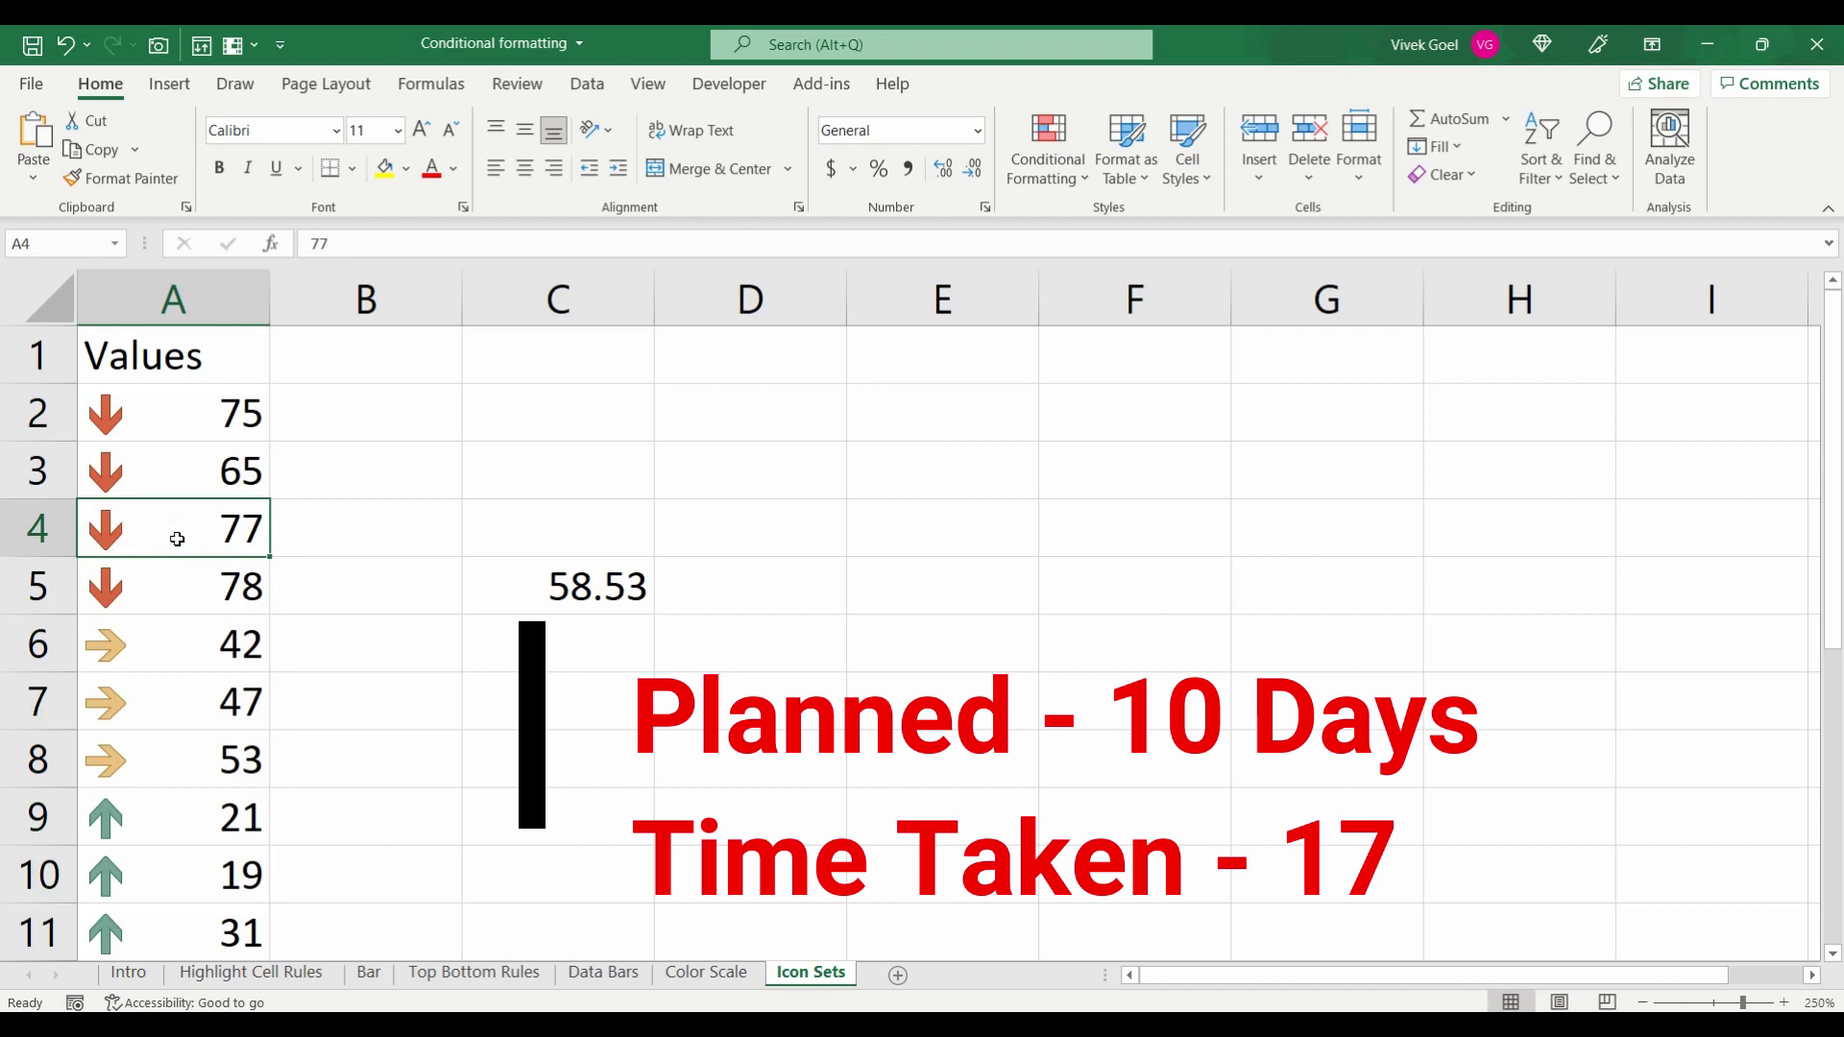
{"action": "key", "text": "Up"}
{"action": "key", "text": "Up"}
{"action": "key", "text": "shift+Down"}
{"action": "key", "text": "shift+Down"}
{"action": "key", "text": "shift+Down"}
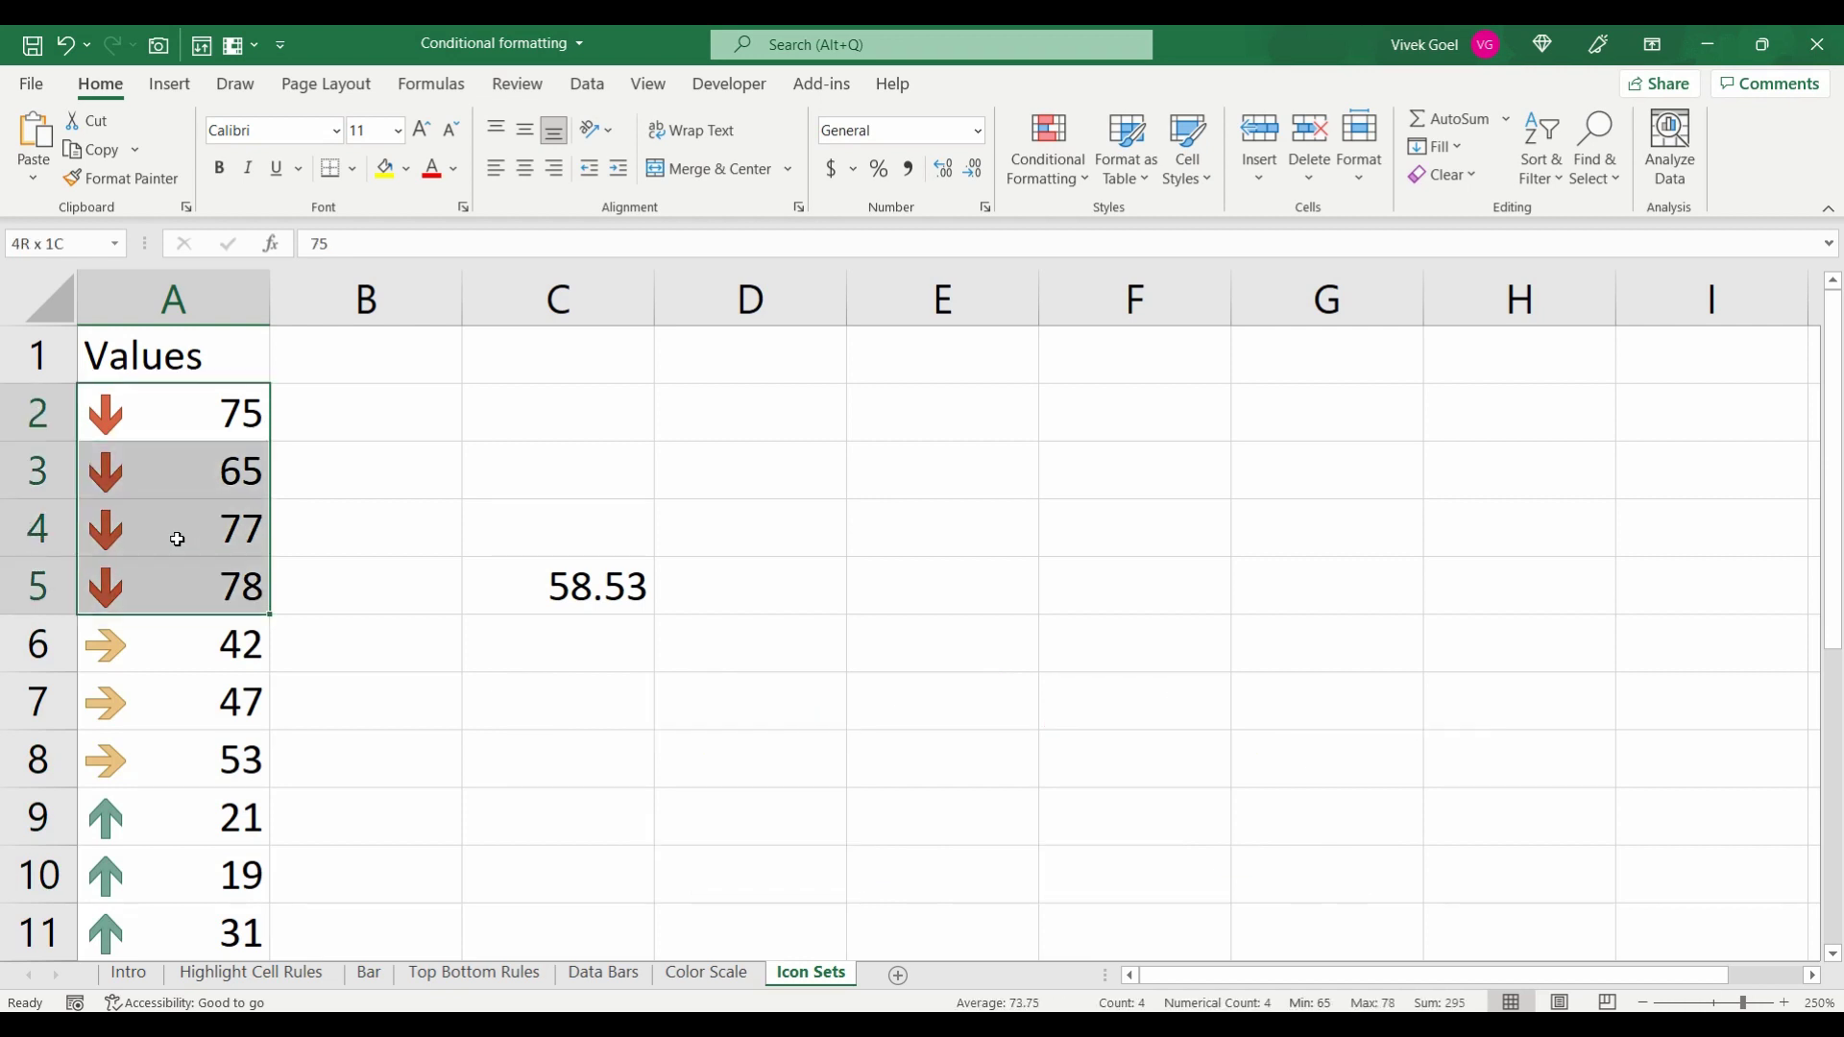
{"action": "key", "text": "shift+Down"}
{"action": "key", "text": "Up"}
{"action": "key", "text": "Down"}
{"action": "key", "text": "shift+Down"}
{"action": "key", "text": "shift+Down"}
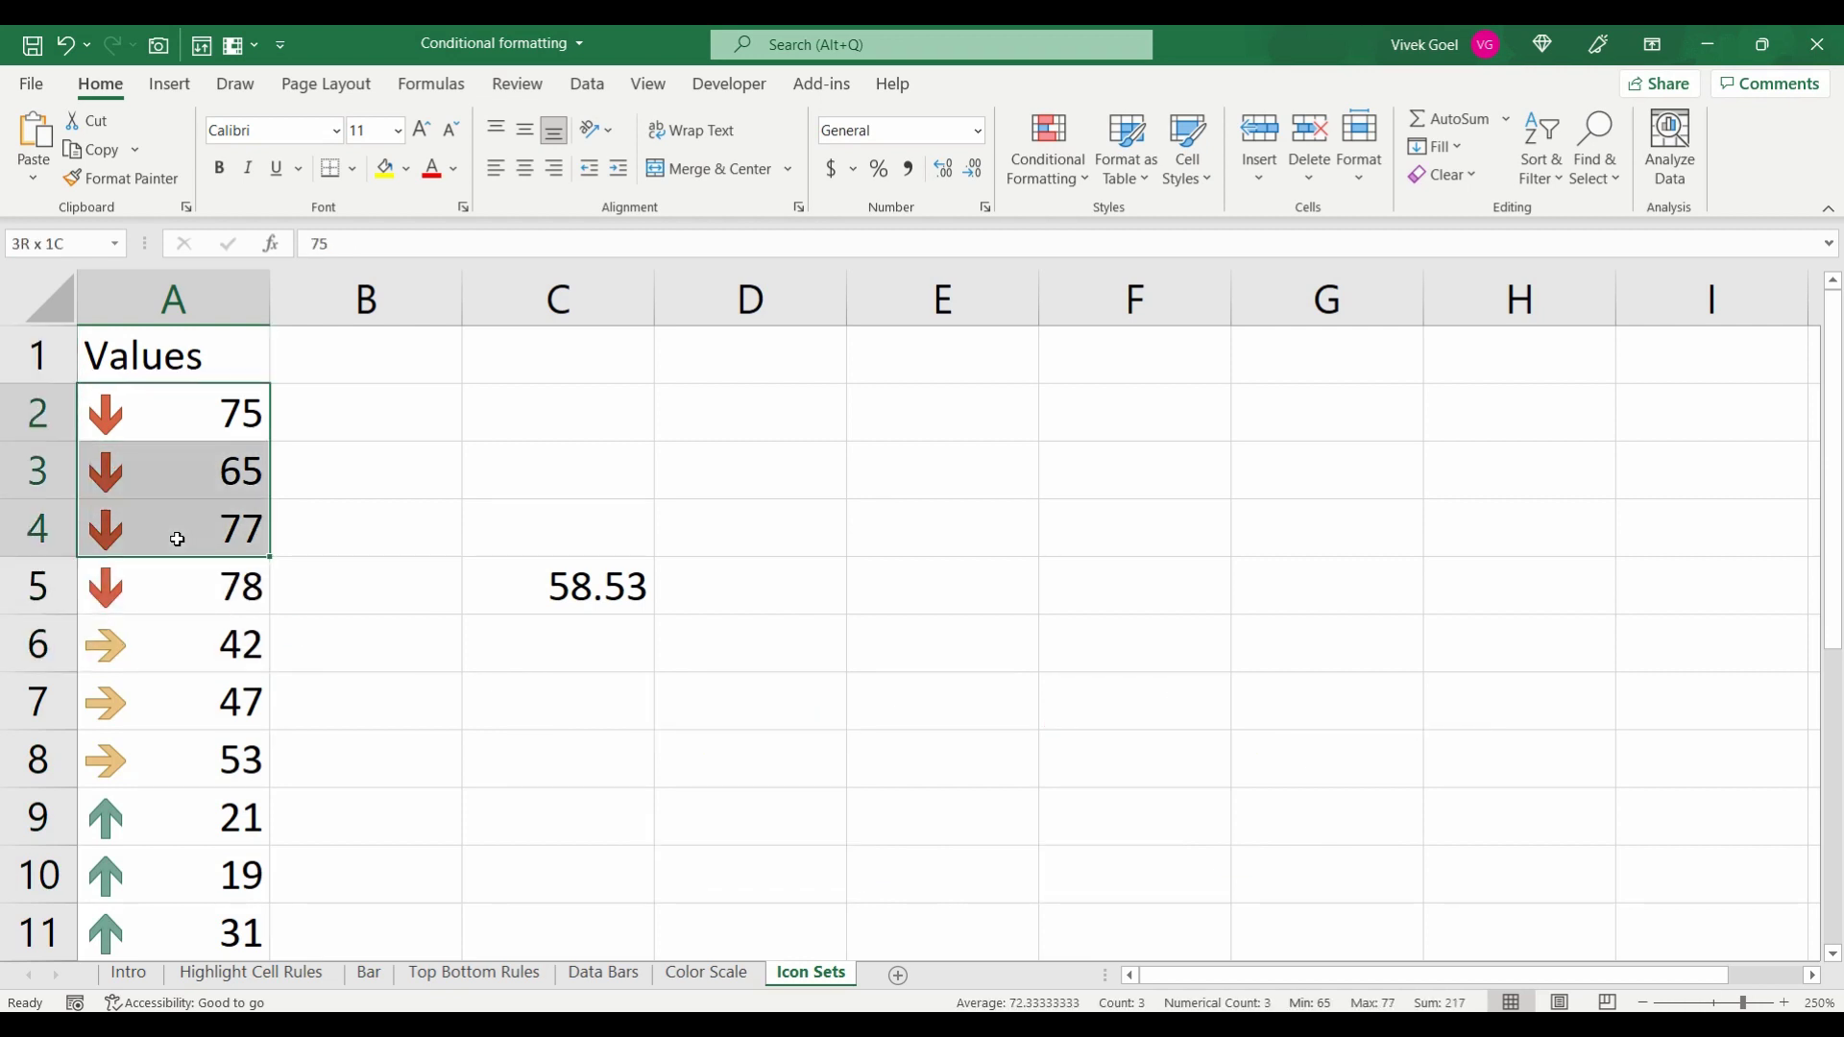
{"action": "key", "text": "ctrl+z"}
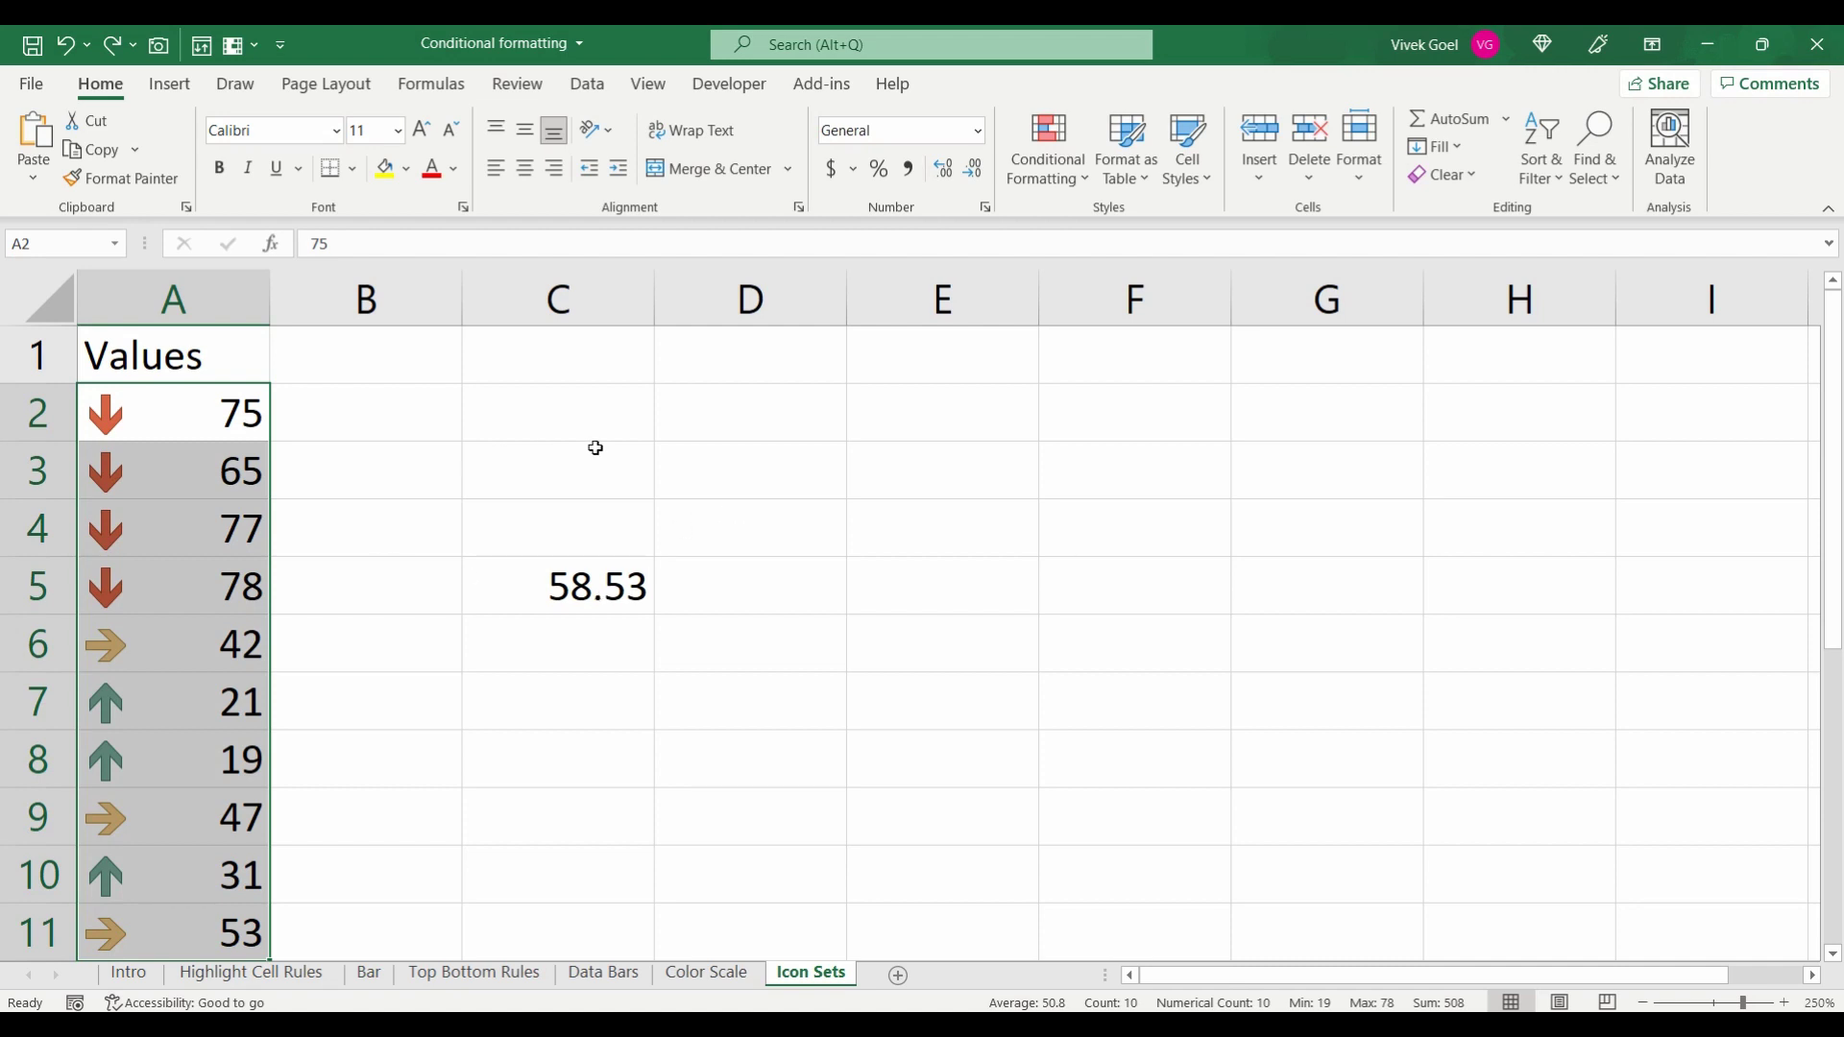
- Clear the icon rules from column A and paste its values into B2:B11
{"action": "left_click", "coordinate": [1048, 170]}
{"action": "mouse_move", "coordinate": [1085, 538]}
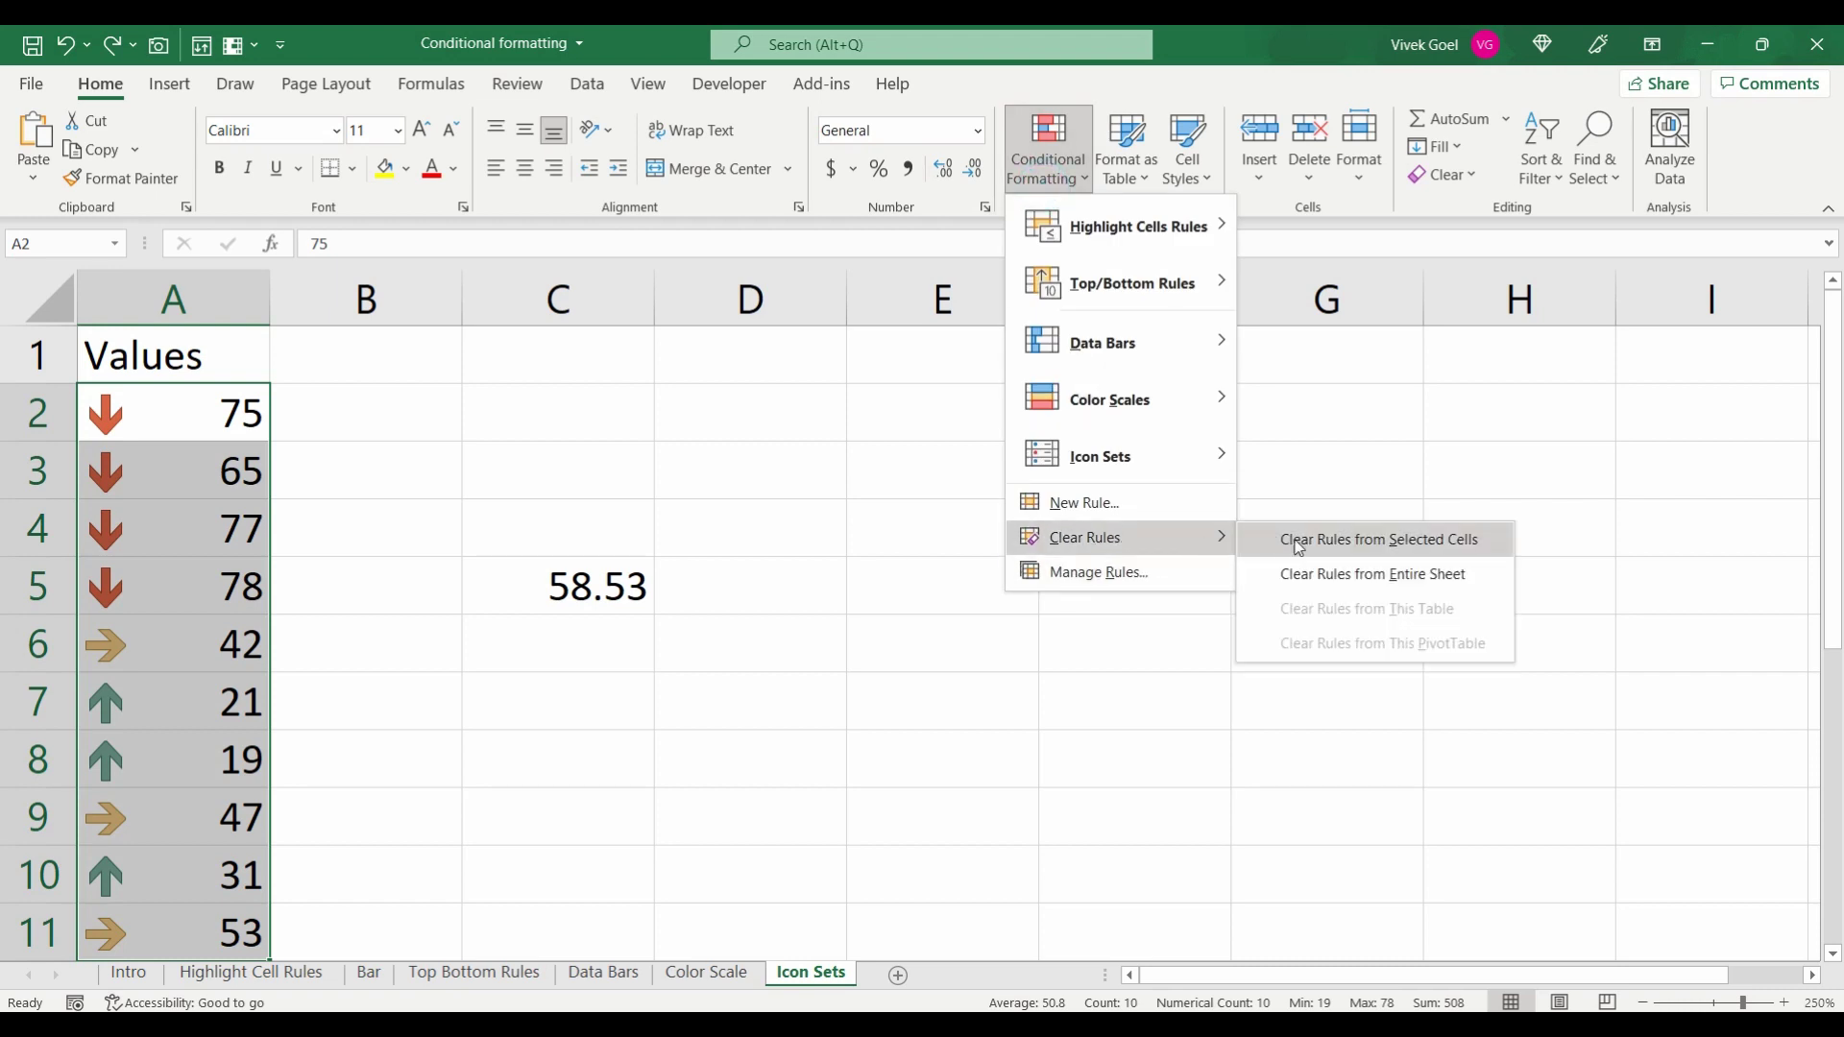
{"action": "left_click", "coordinate": [1317, 572]}
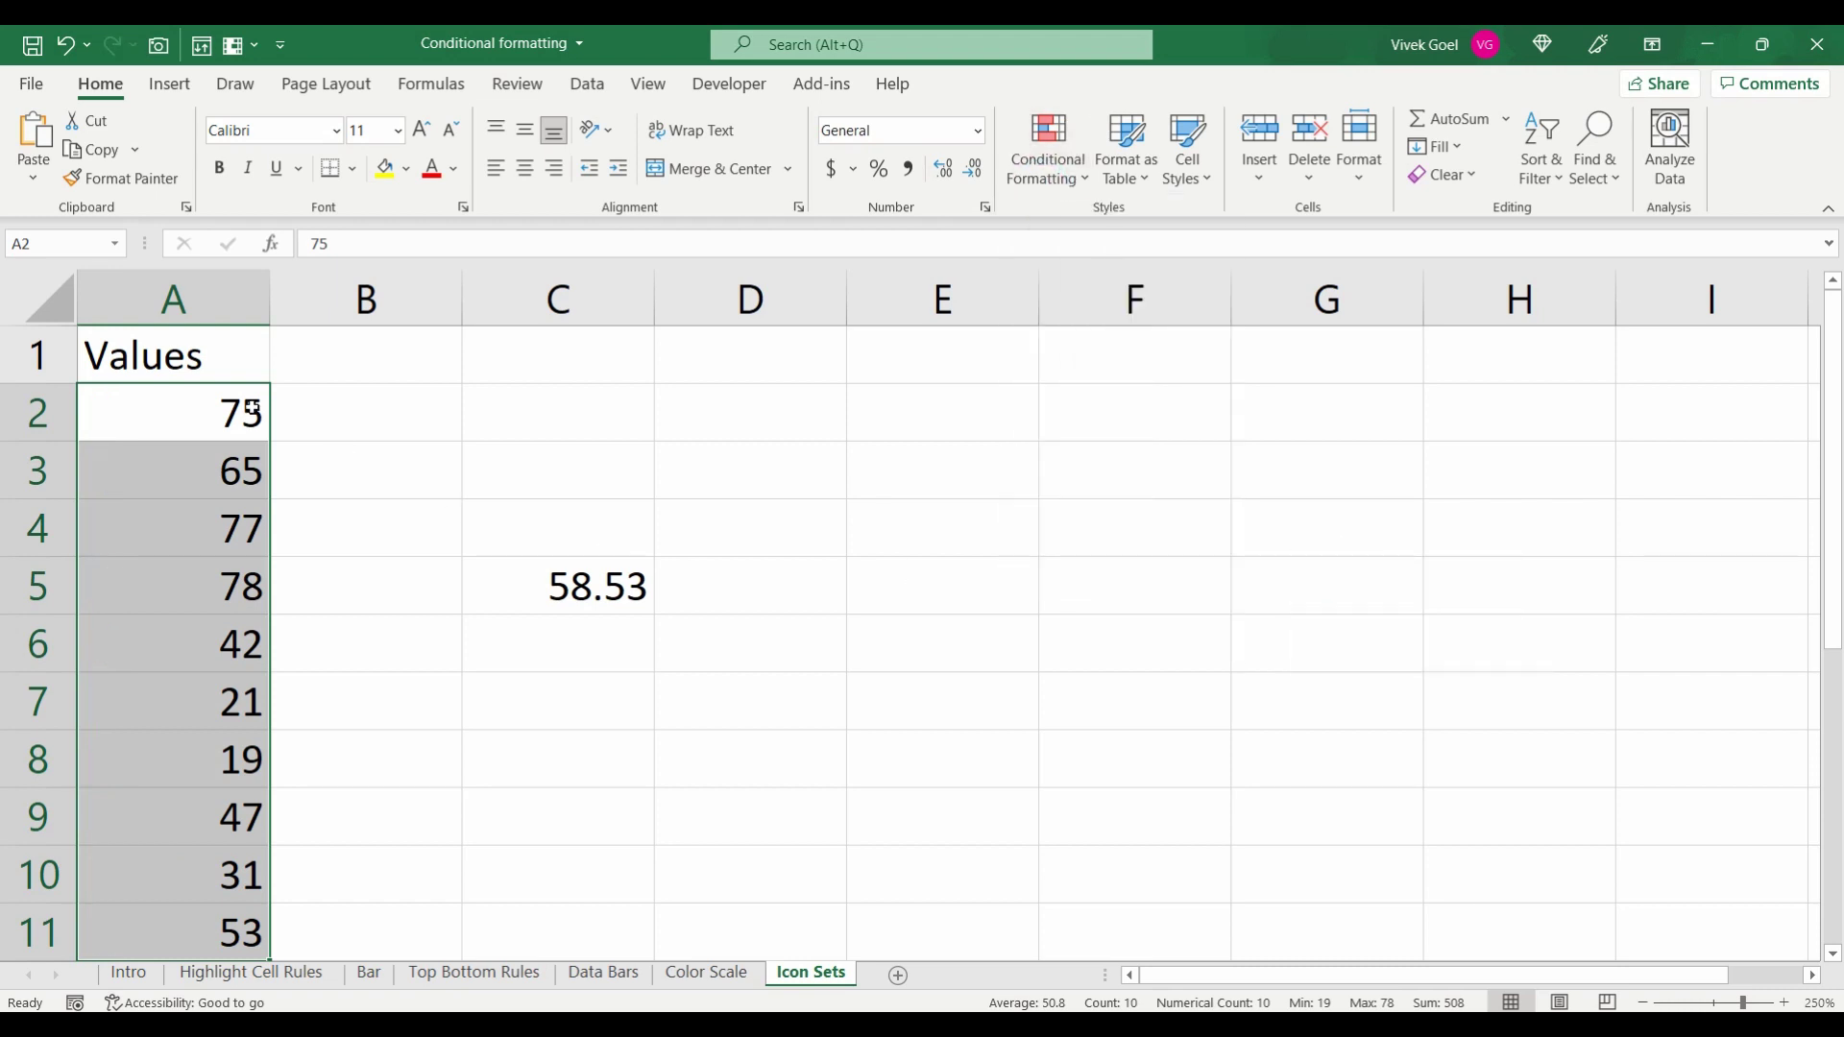
{"action": "key", "text": "ctrl+c"}
{"action": "left_click_drag", "start_coordinate": [366, 413], "coordinate": [367, 933]}
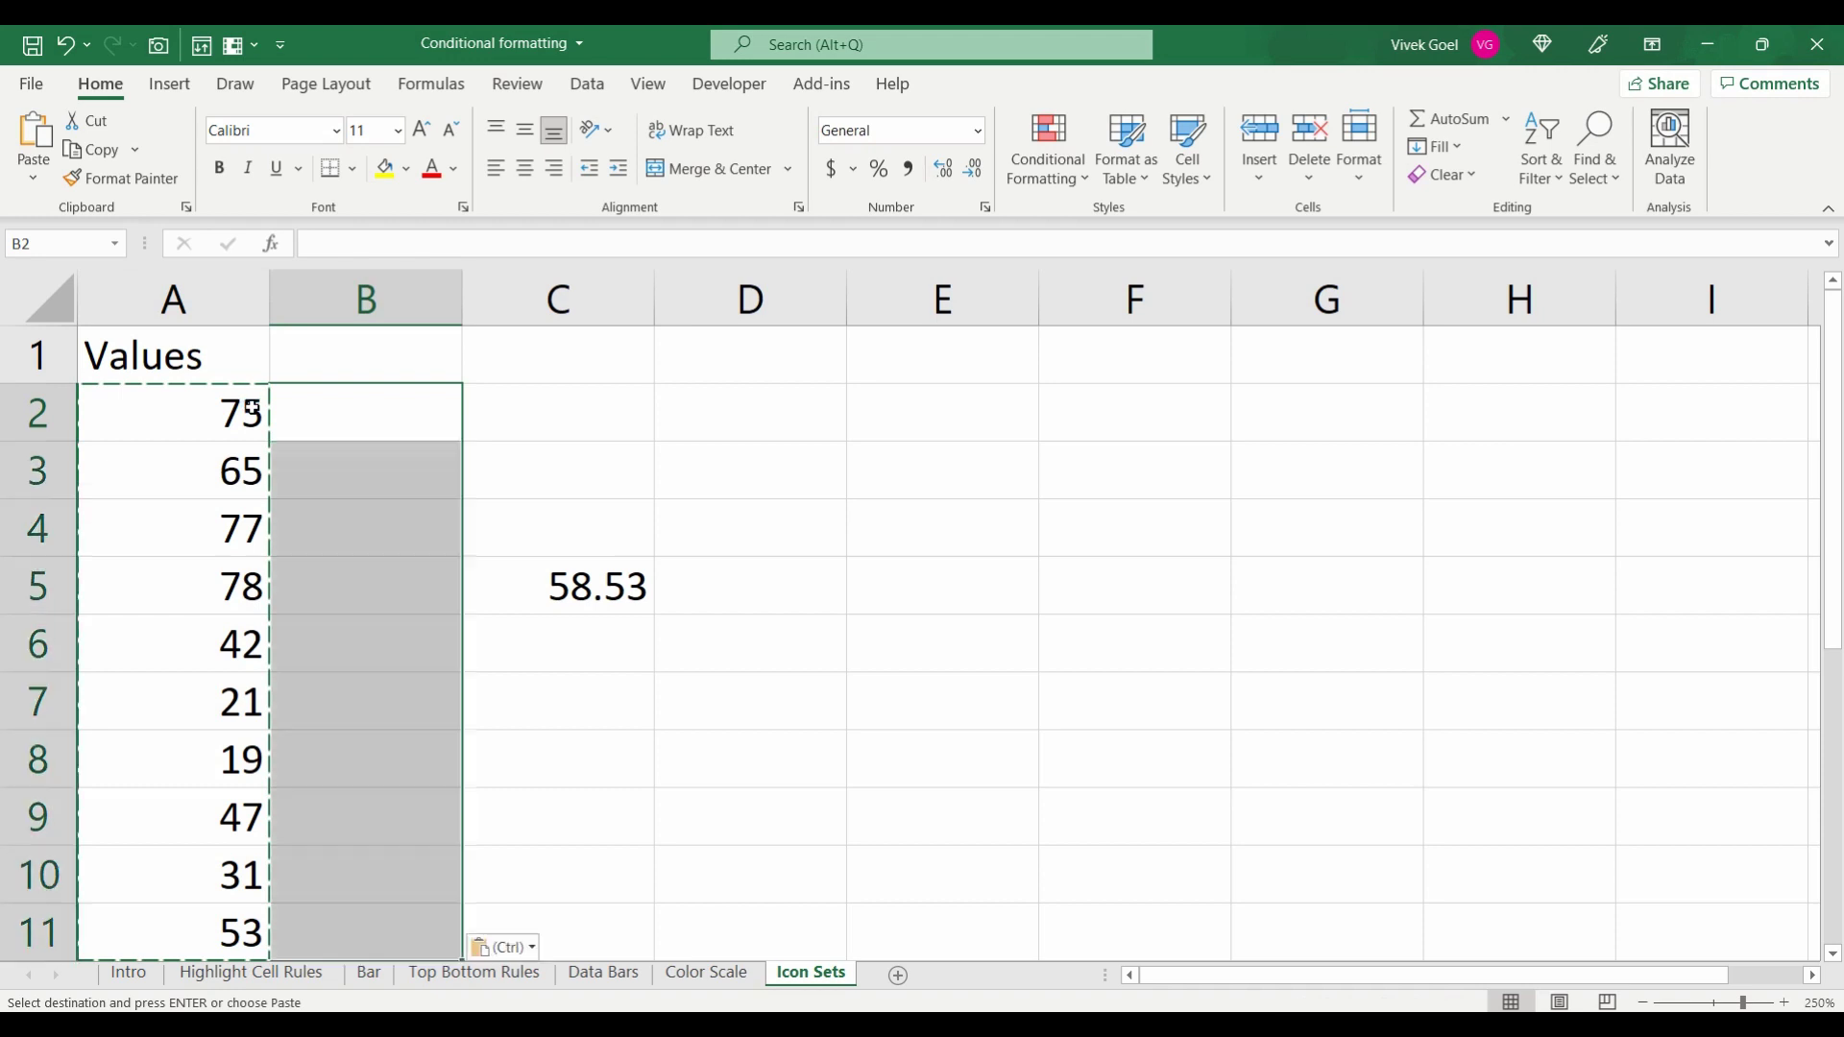
{"action": "key", "text": "Return"}
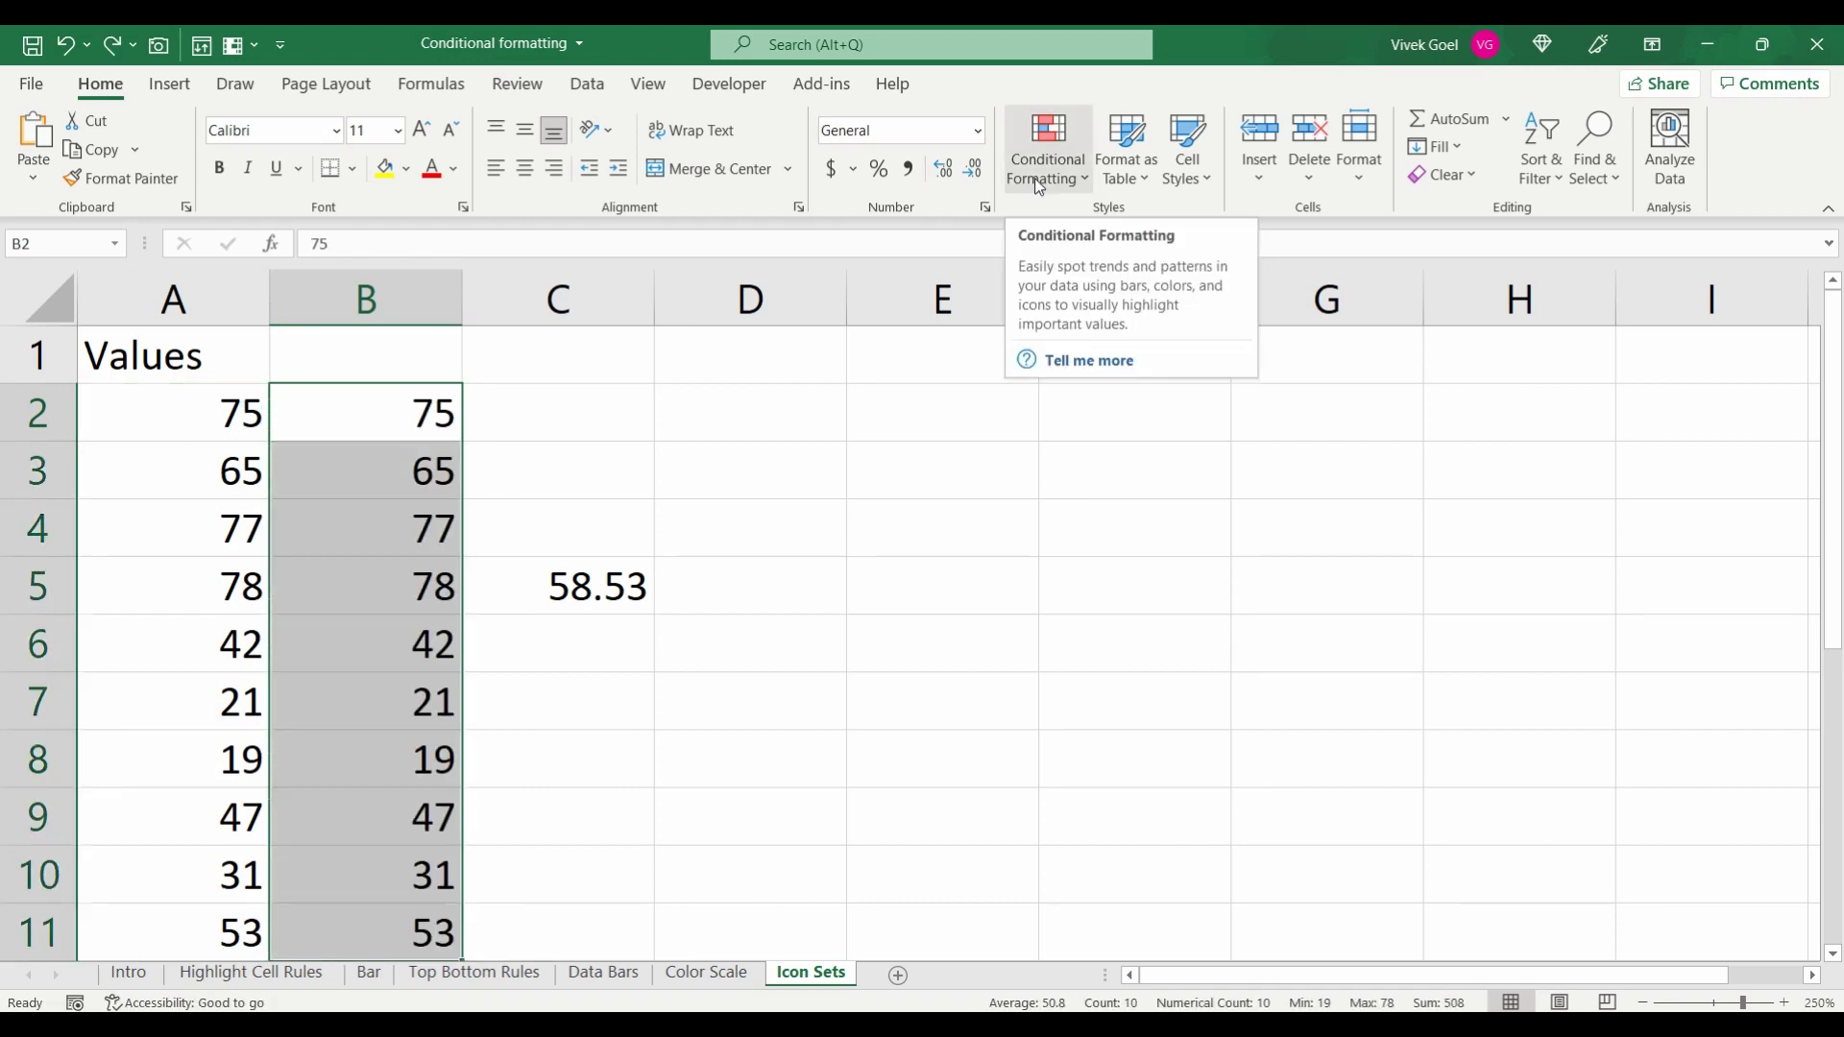
- Add a new icon set rule to B2:B11 with Show Icon Only ticked
{"action": "left_click", "coordinate": [1035, 178]}
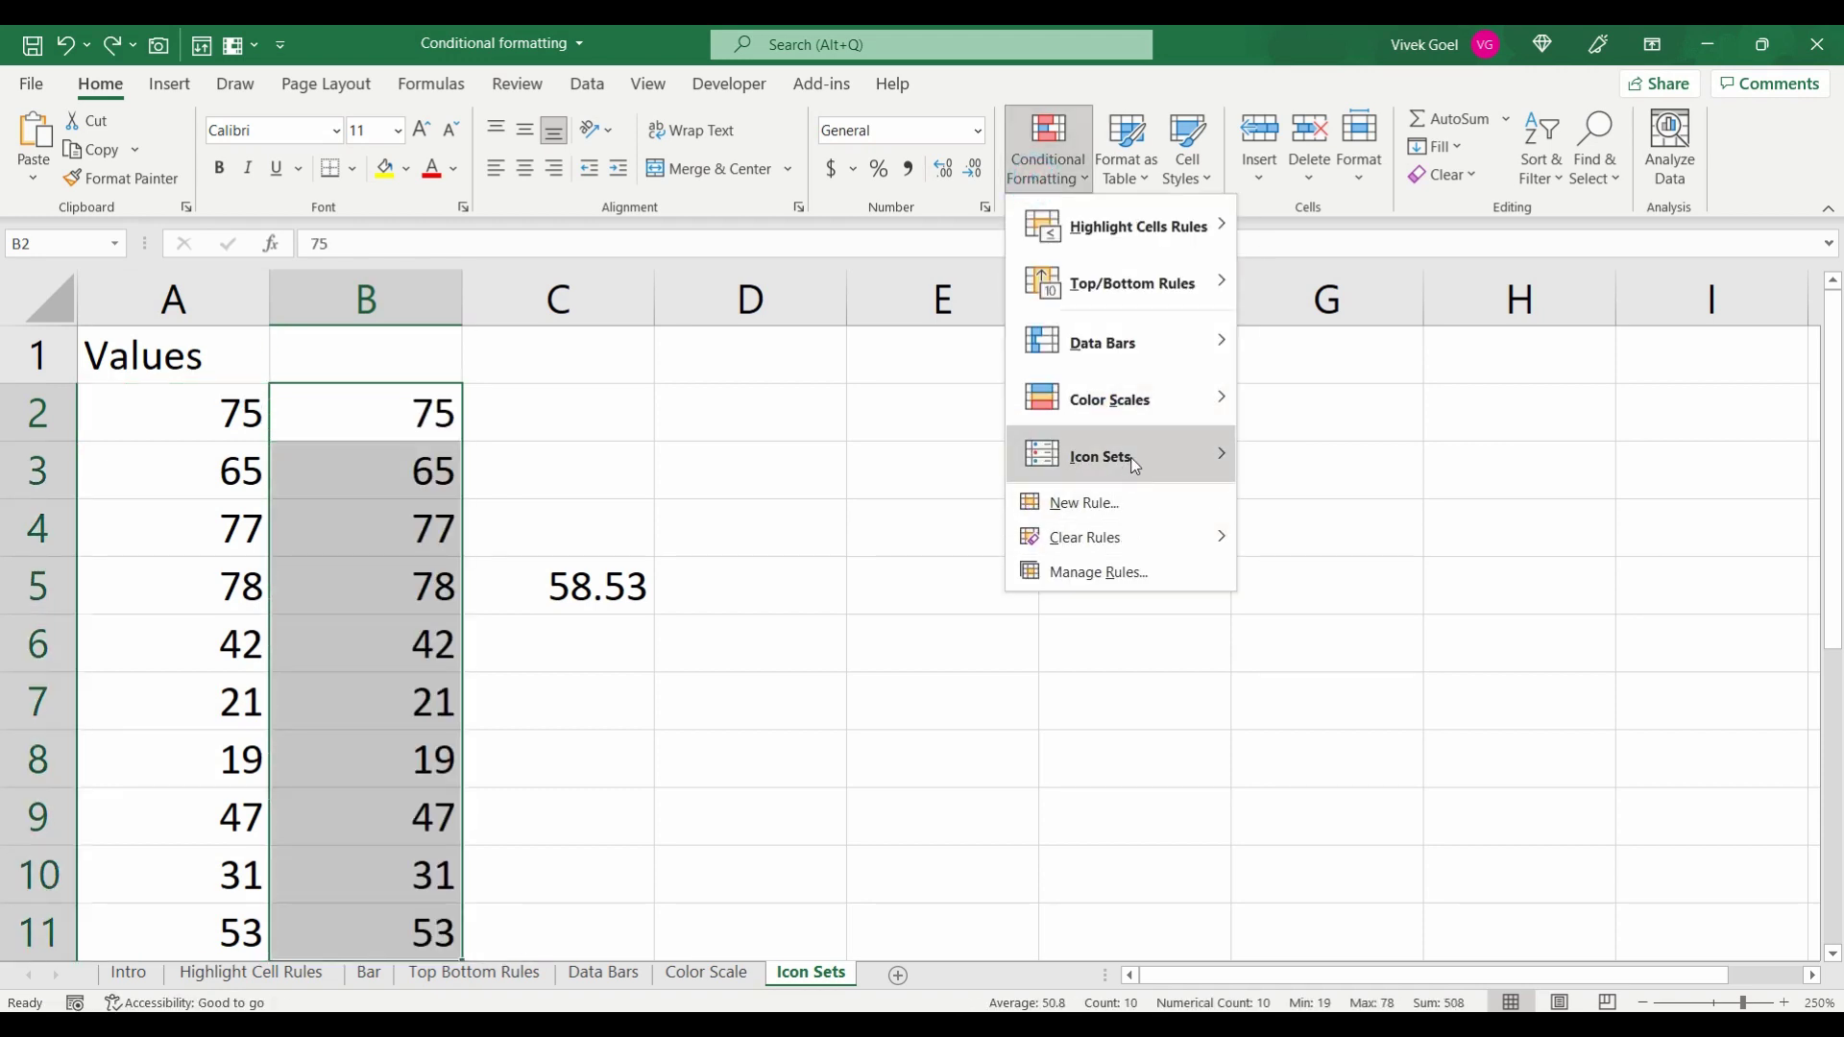
{"action": "mouse_move", "coordinate": [1101, 456]}
{"action": "left_click", "coordinate": [1340, 963]}
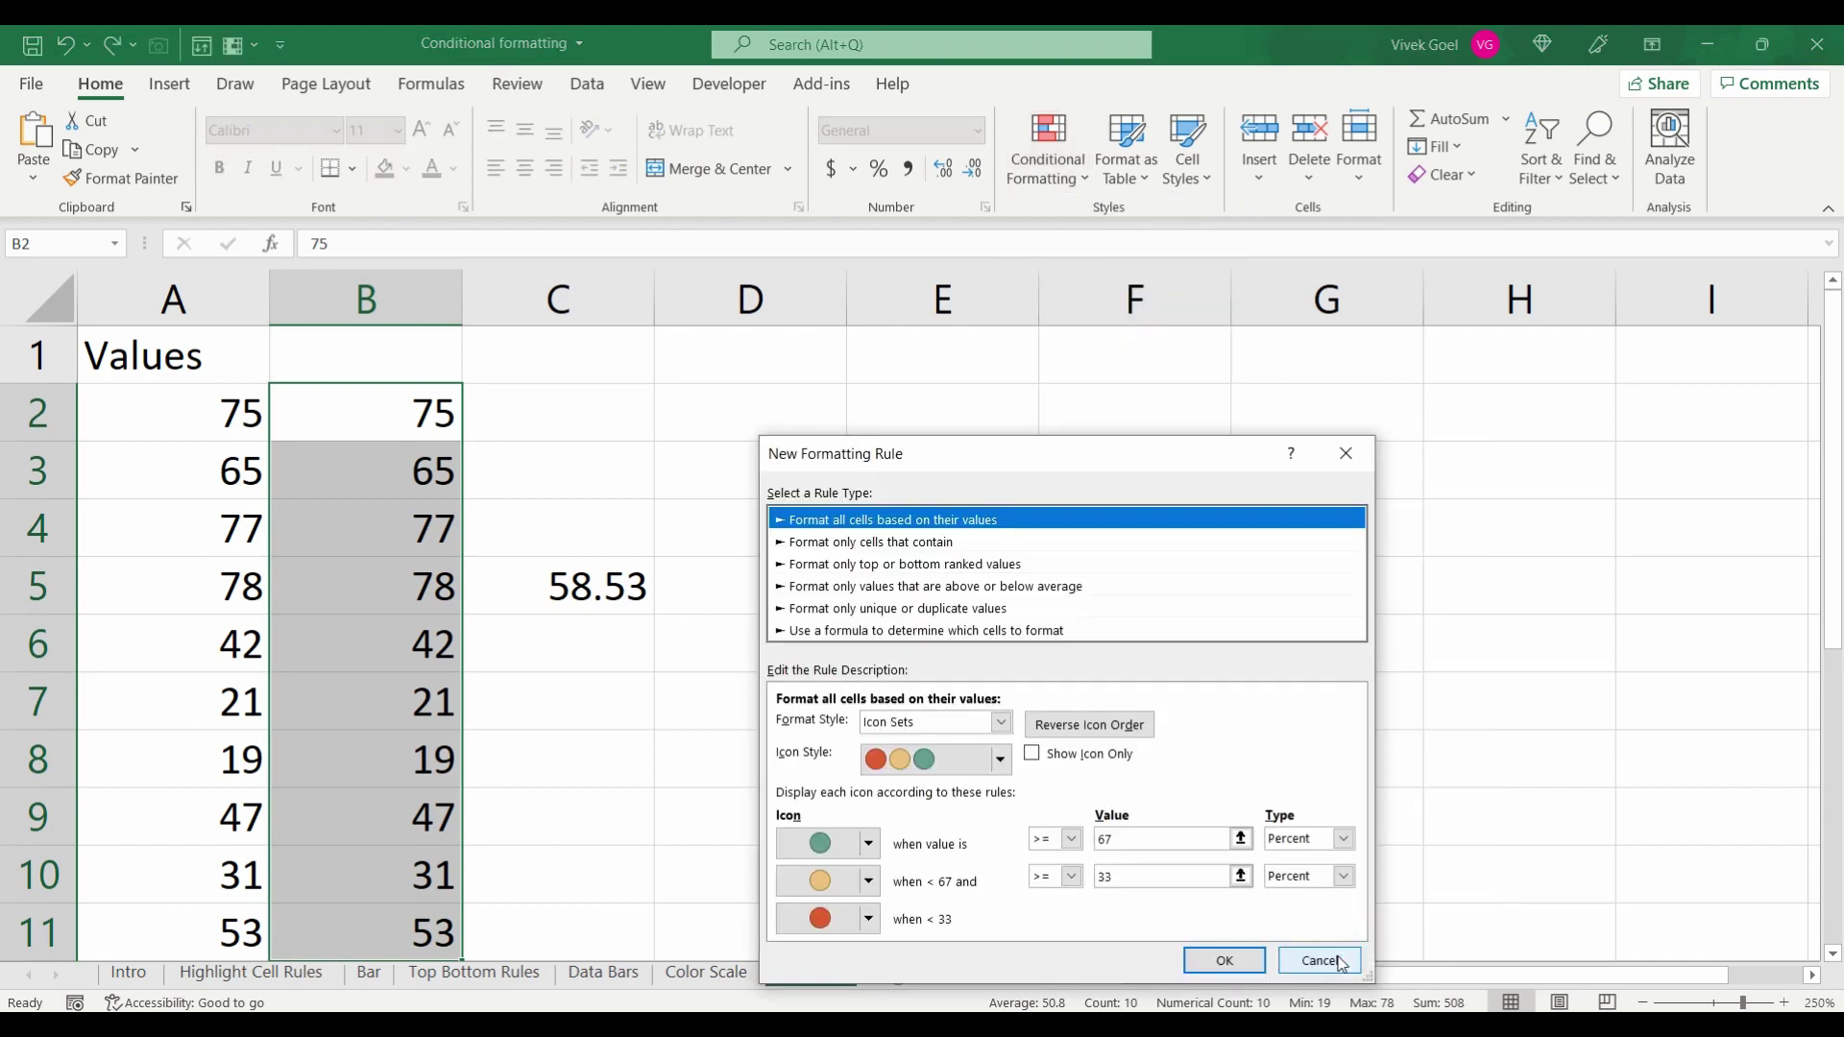
{"action": "left_click", "coordinate": [1032, 753]}
{"action": "left_click", "coordinate": [1224, 960]}
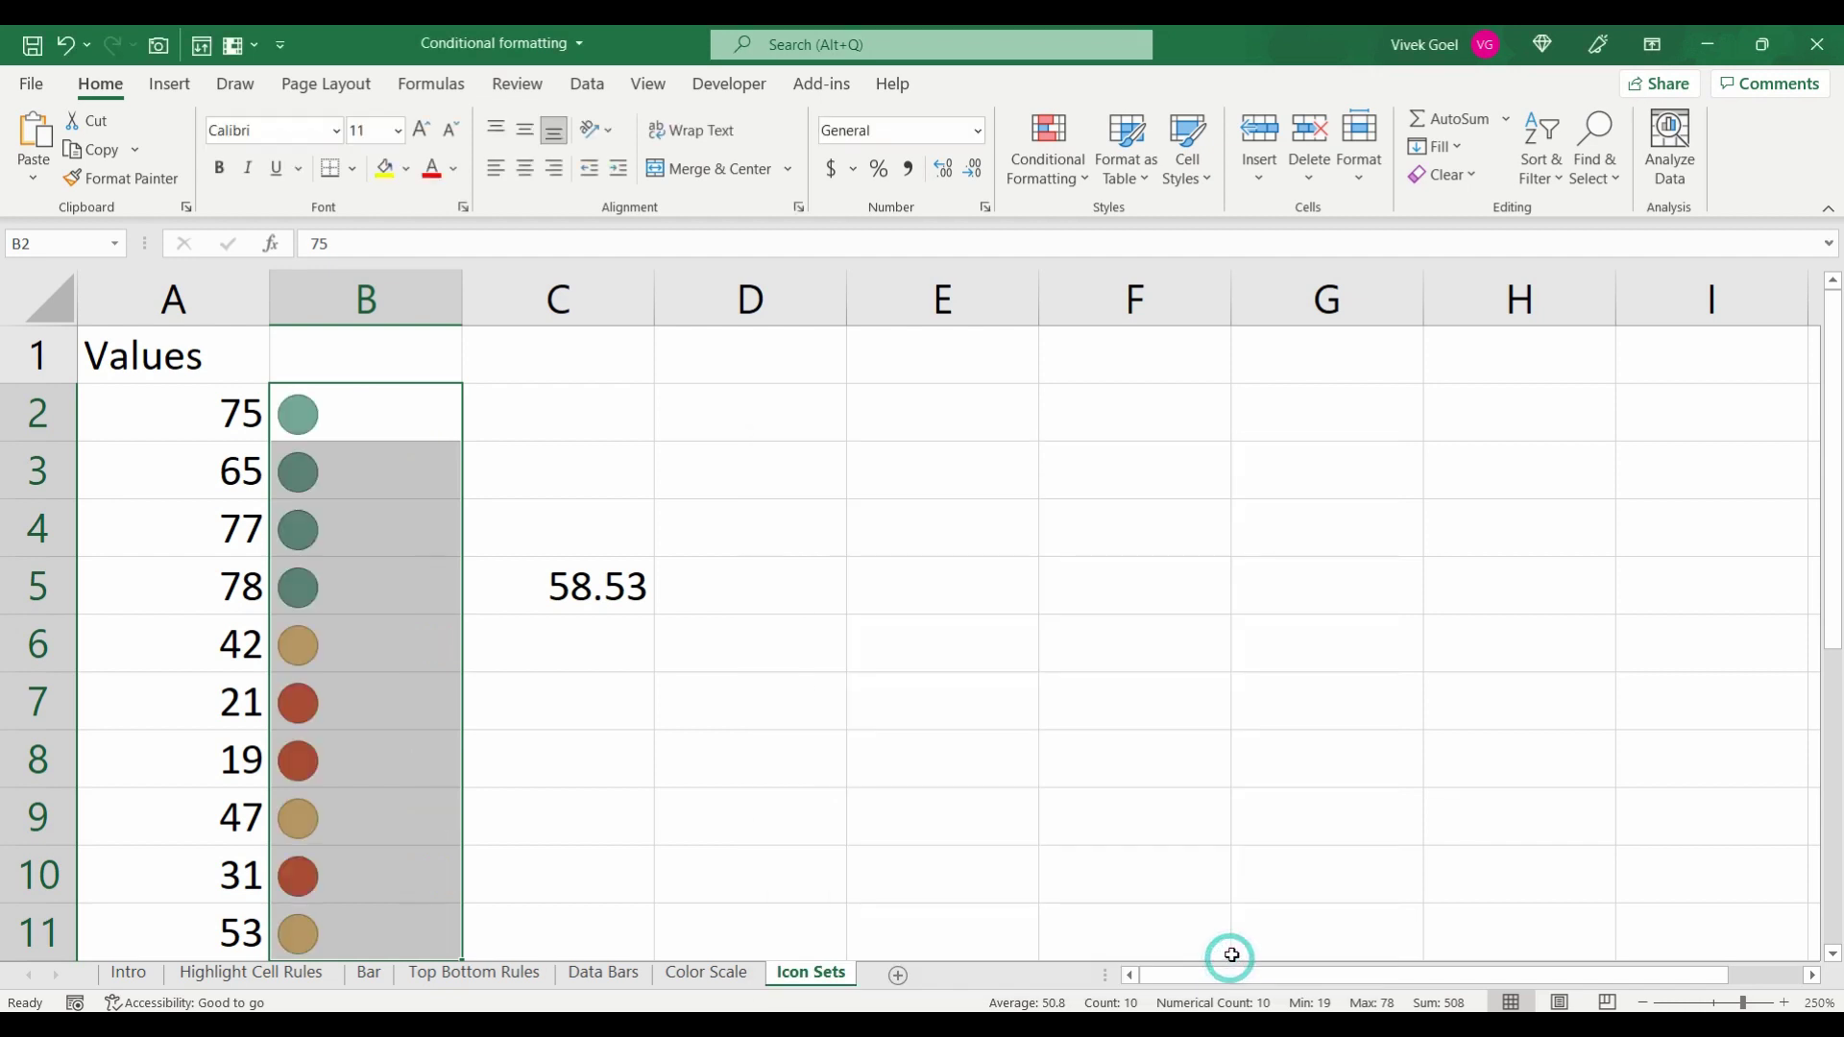
{"action": "left_click", "coordinate": [342, 433]}
{"action": "key", "text": "Down"}
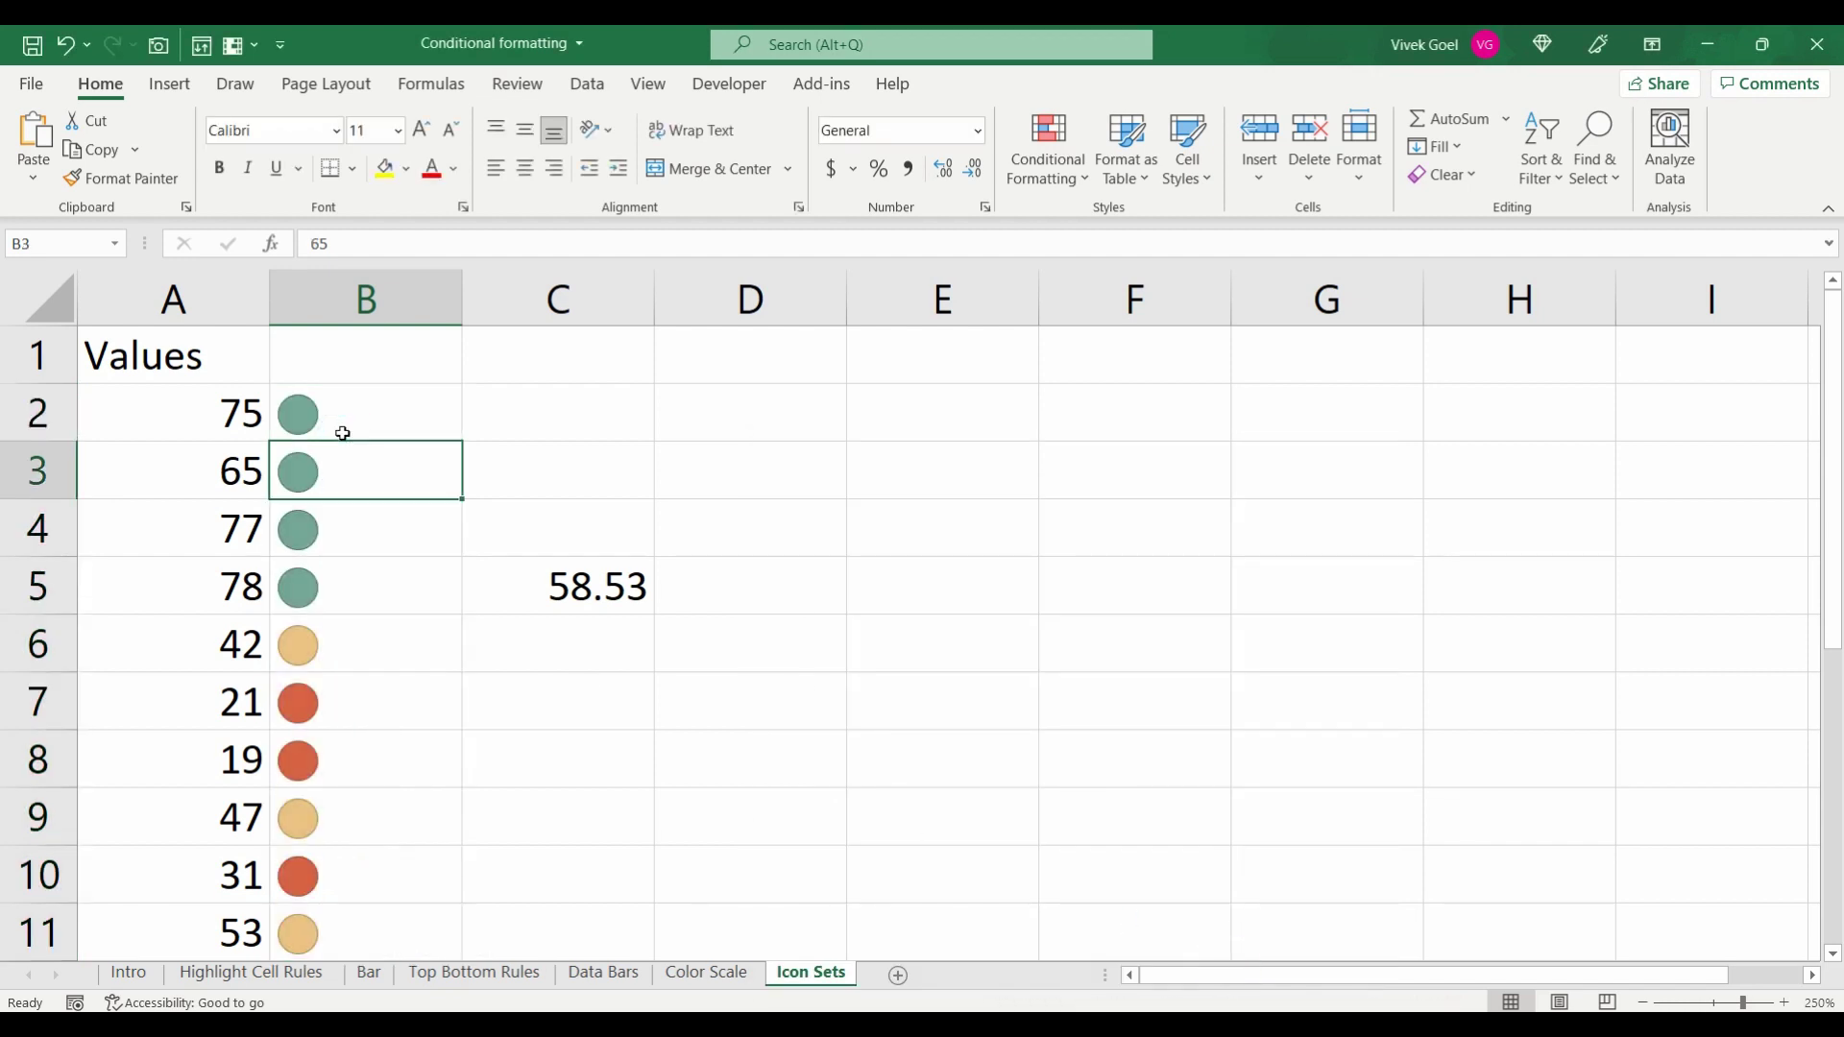
{"action": "key", "text": "Down"}
{"action": "key", "text": "Down"}
{"action": "key", "text": "Down"}
{"action": "key", "text": "Down"}
{"action": "key", "text": "Down"}
{"action": "key", "text": "Down"}
{"action": "key", "text": "Down"}
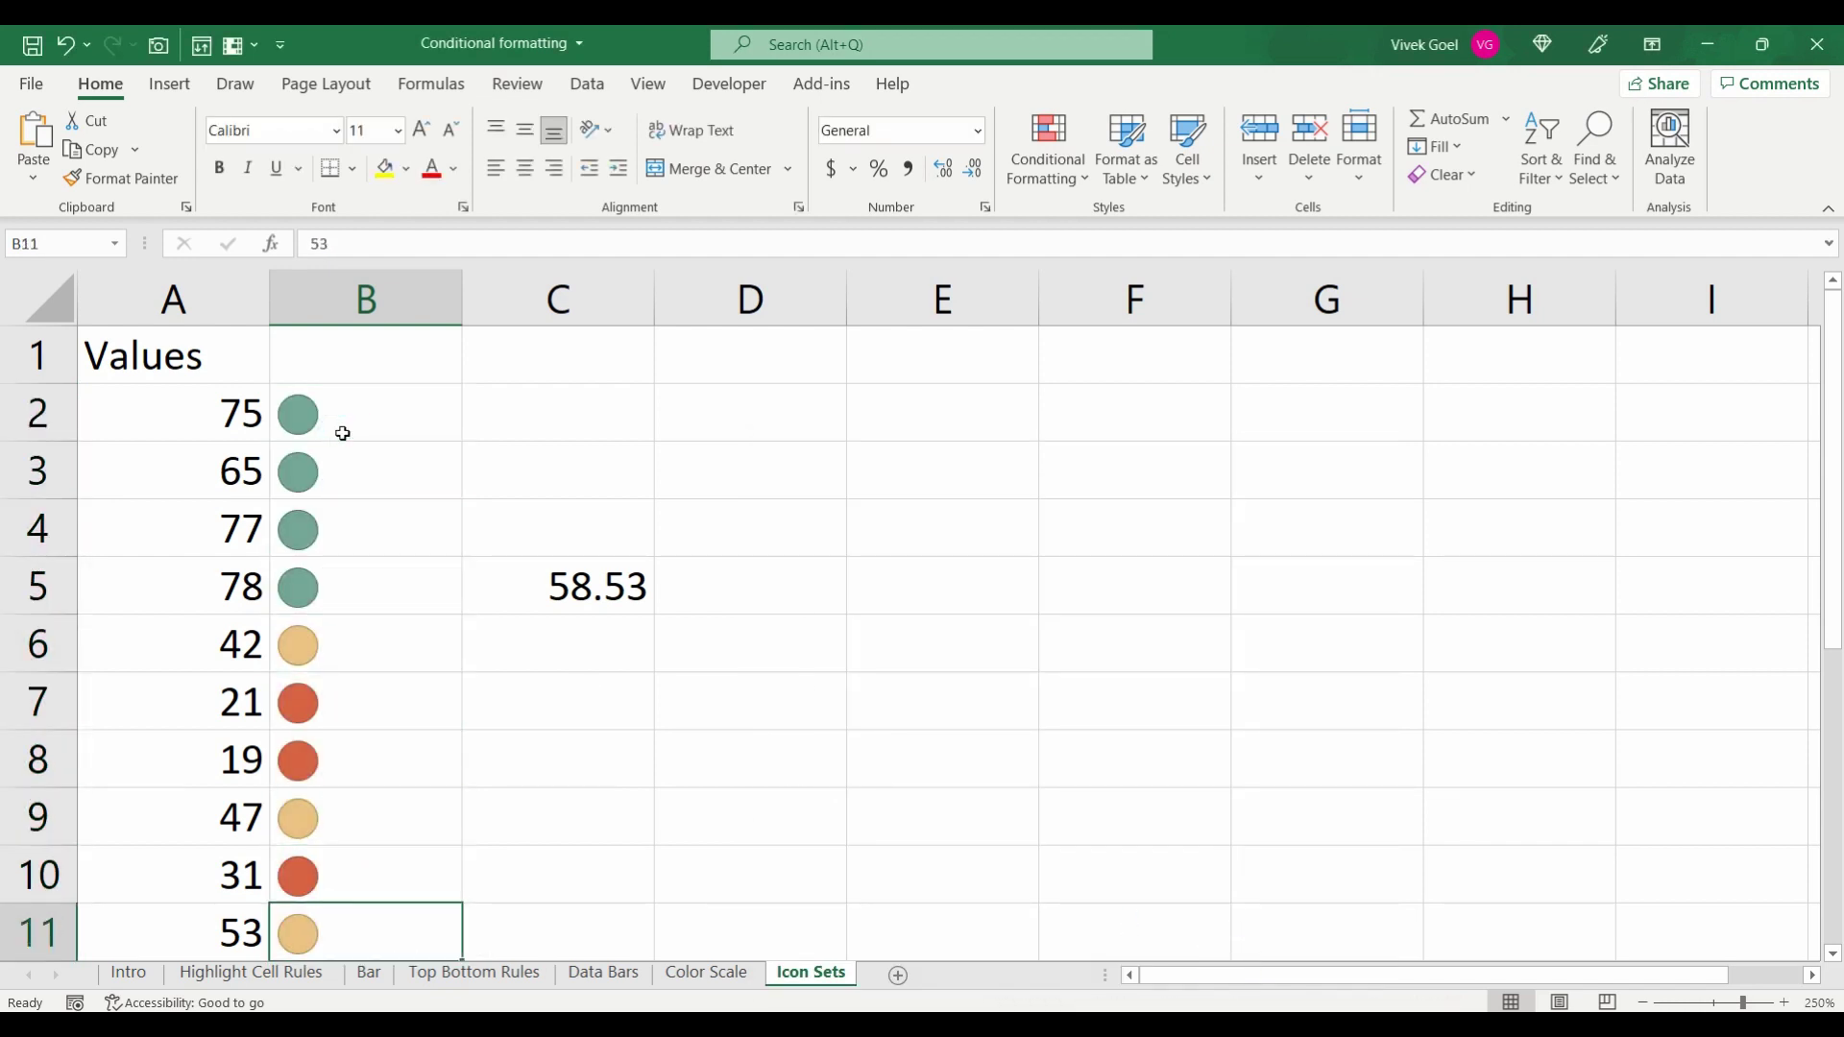
{"action": "key", "text": "Up"}
{"action": "key", "text": "Up"}
{"action": "key", "text": "Up"}
{"action": "key", "text": "Up"}
{"action": "key", "text": "Up"}
{"action": "key", "text": "Up"}
{"action": "key", "text": "Up"}
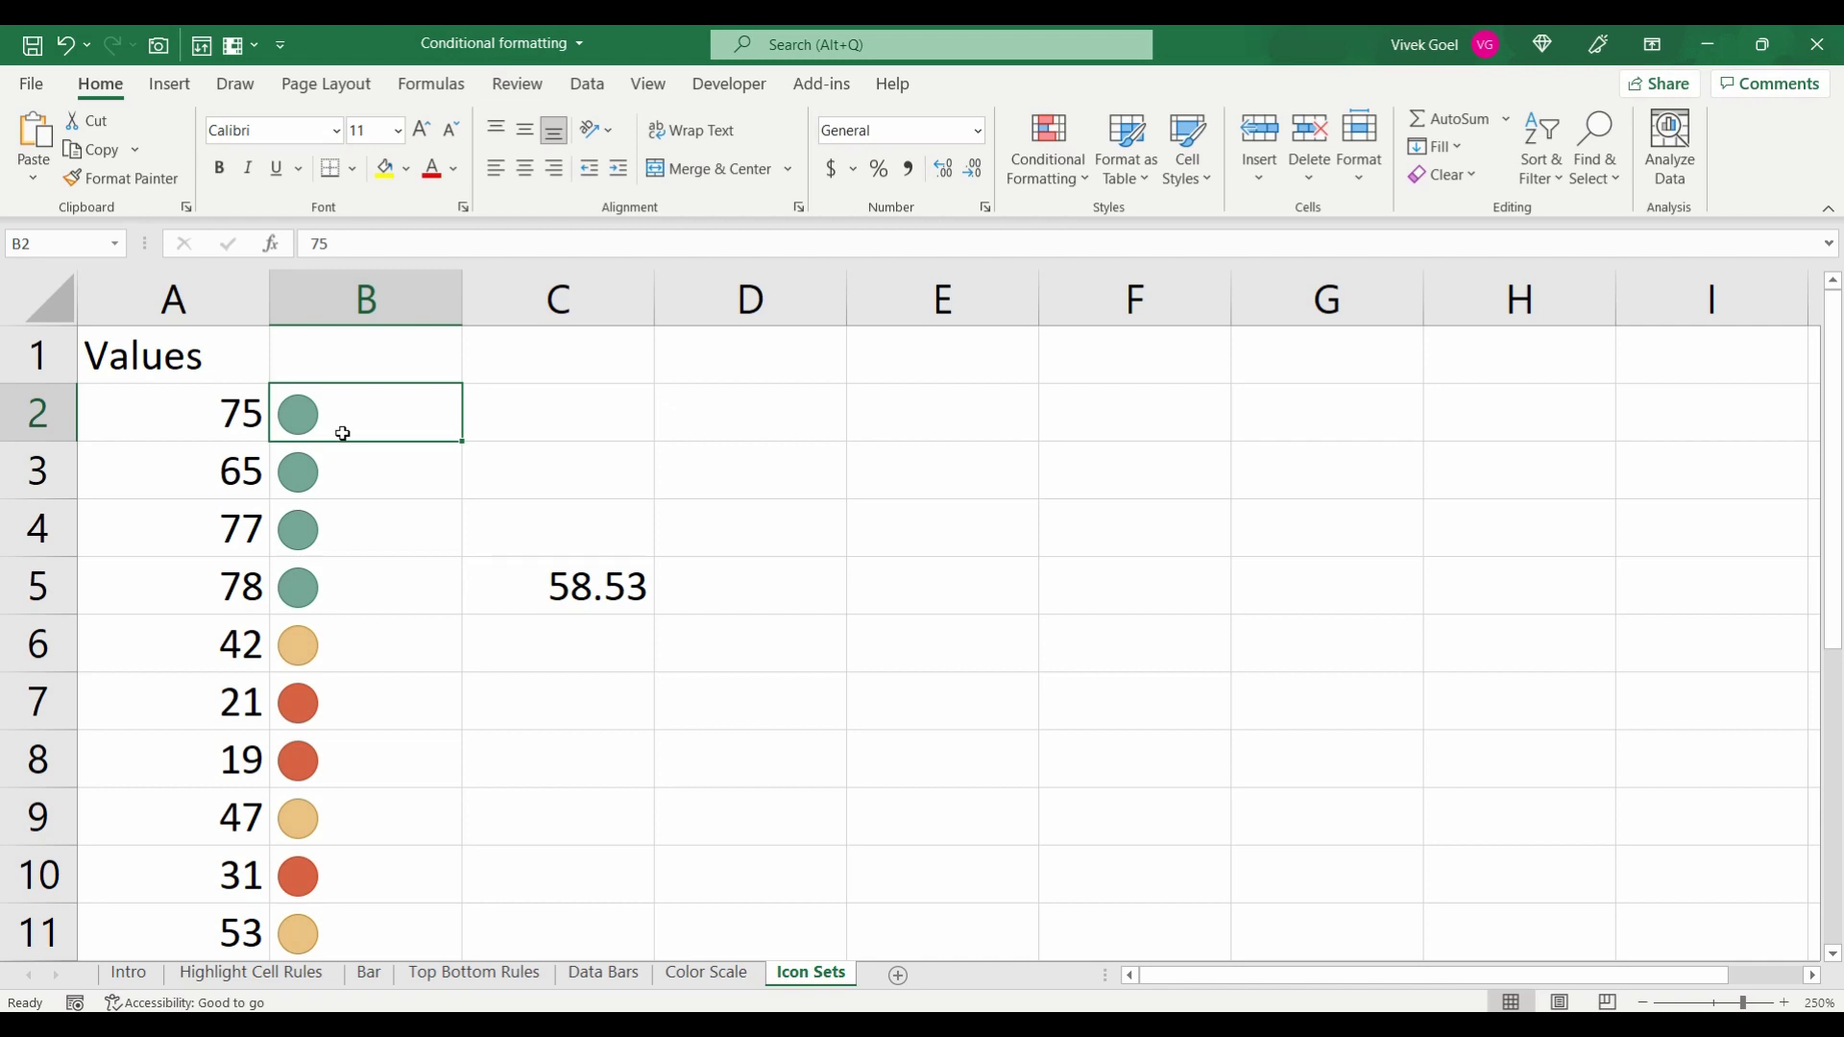
{"action": "key", "text": "ctrl+shift+Down"}
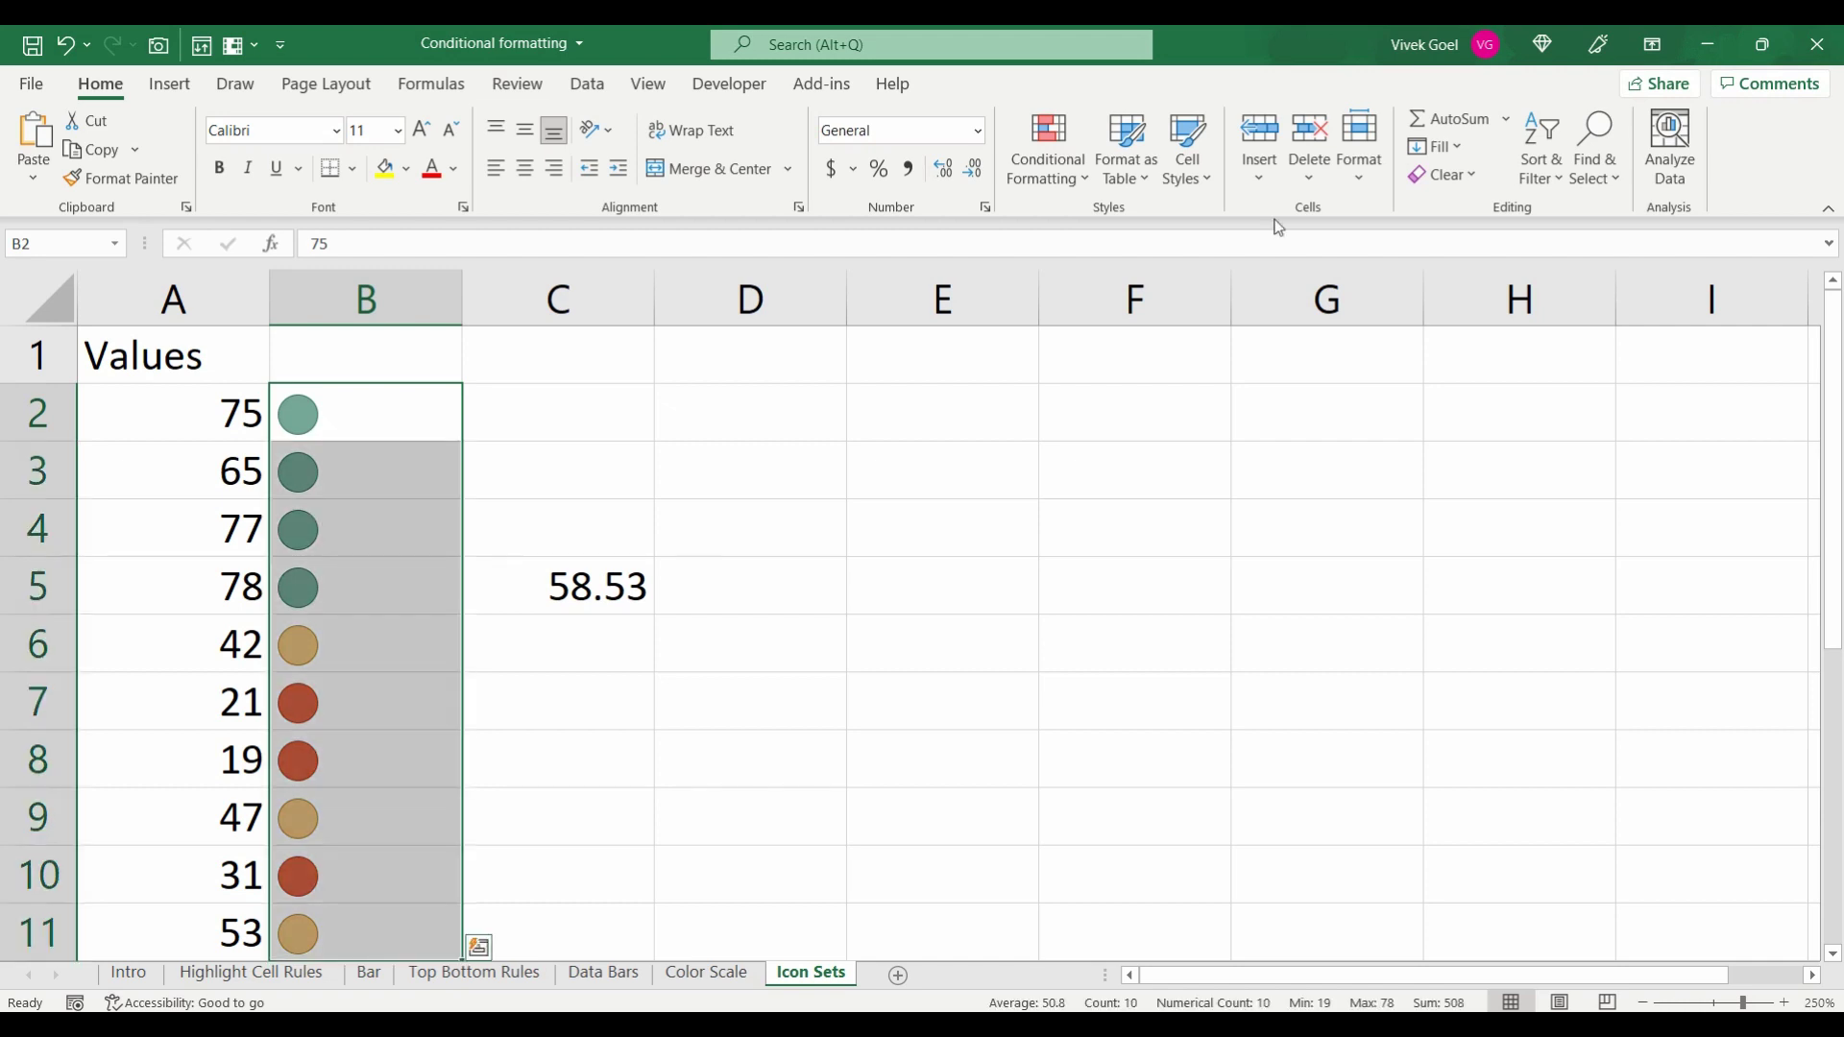
- Apply a three-arrow icon set to B2:B11, then bring up Conditional Formatting for its rules
{"action": "left_click", "coordinate": [1048, 152]}
{"action": "mouse_move", "coordinate": [1098, 456]}
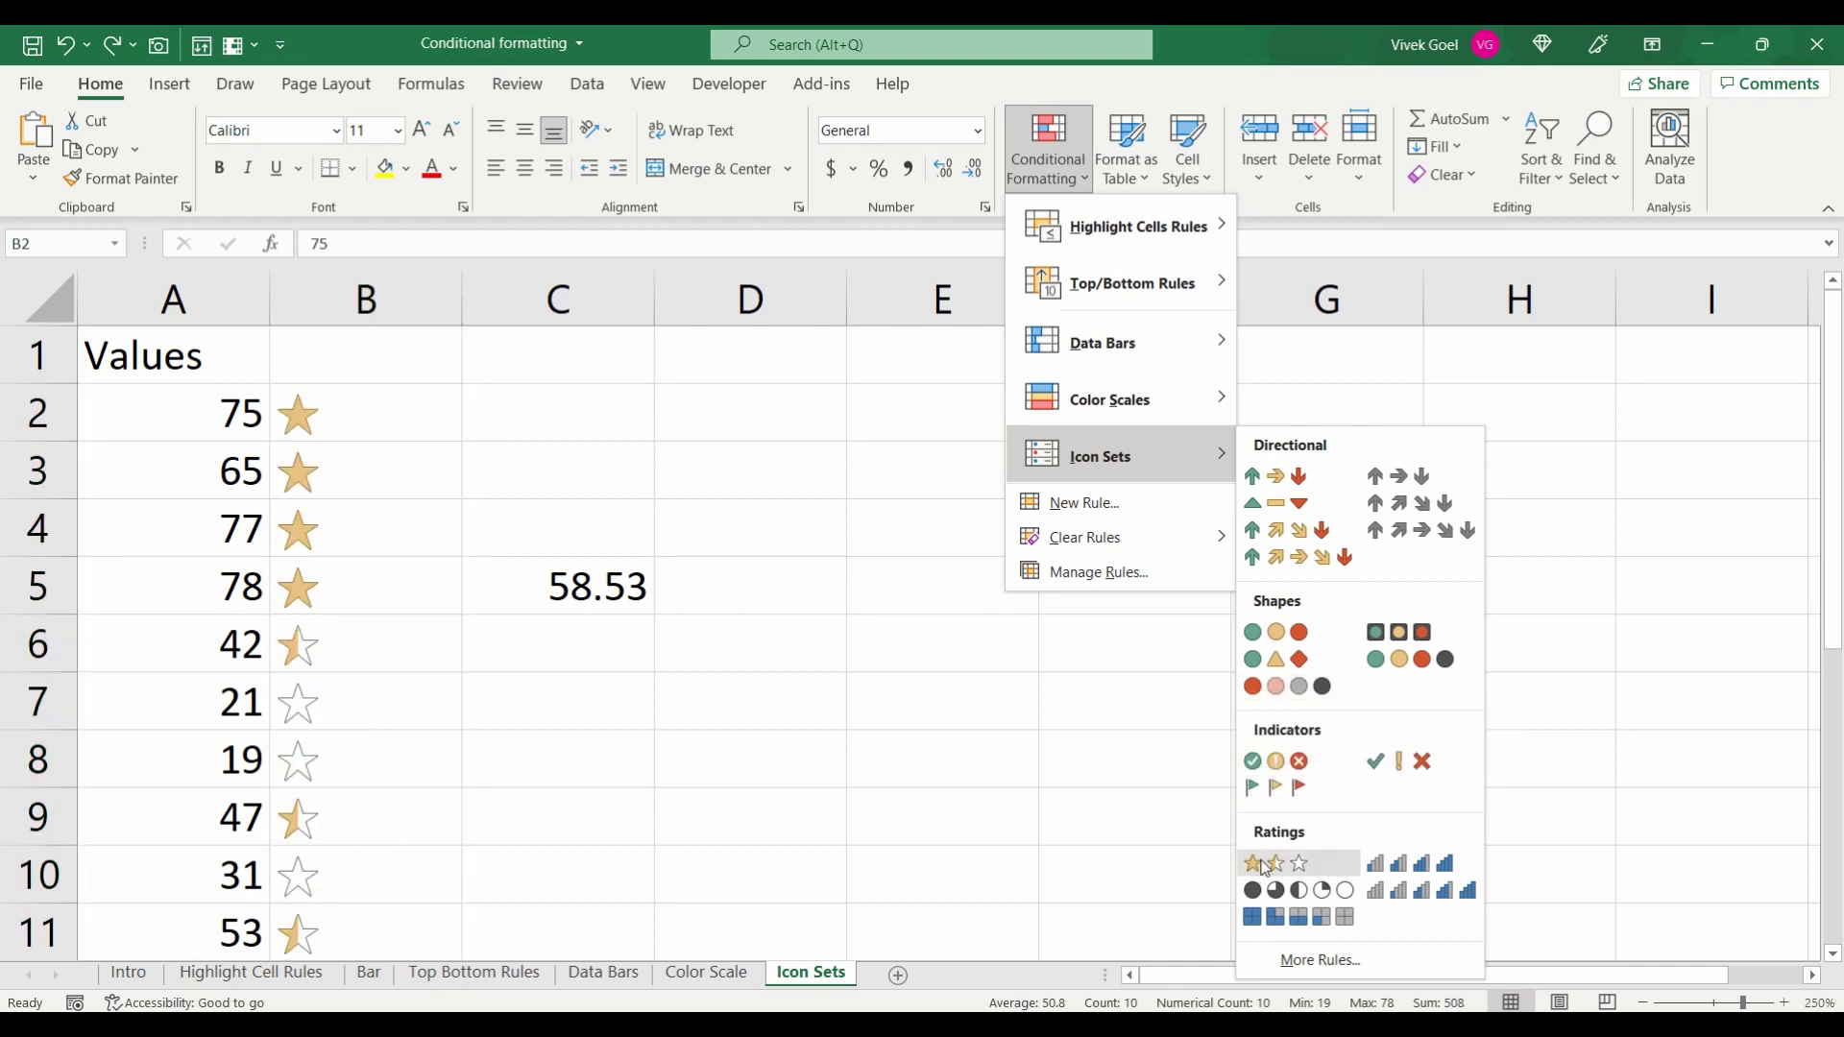
{"action": "left_click", "coordinate": [1258, 862]}
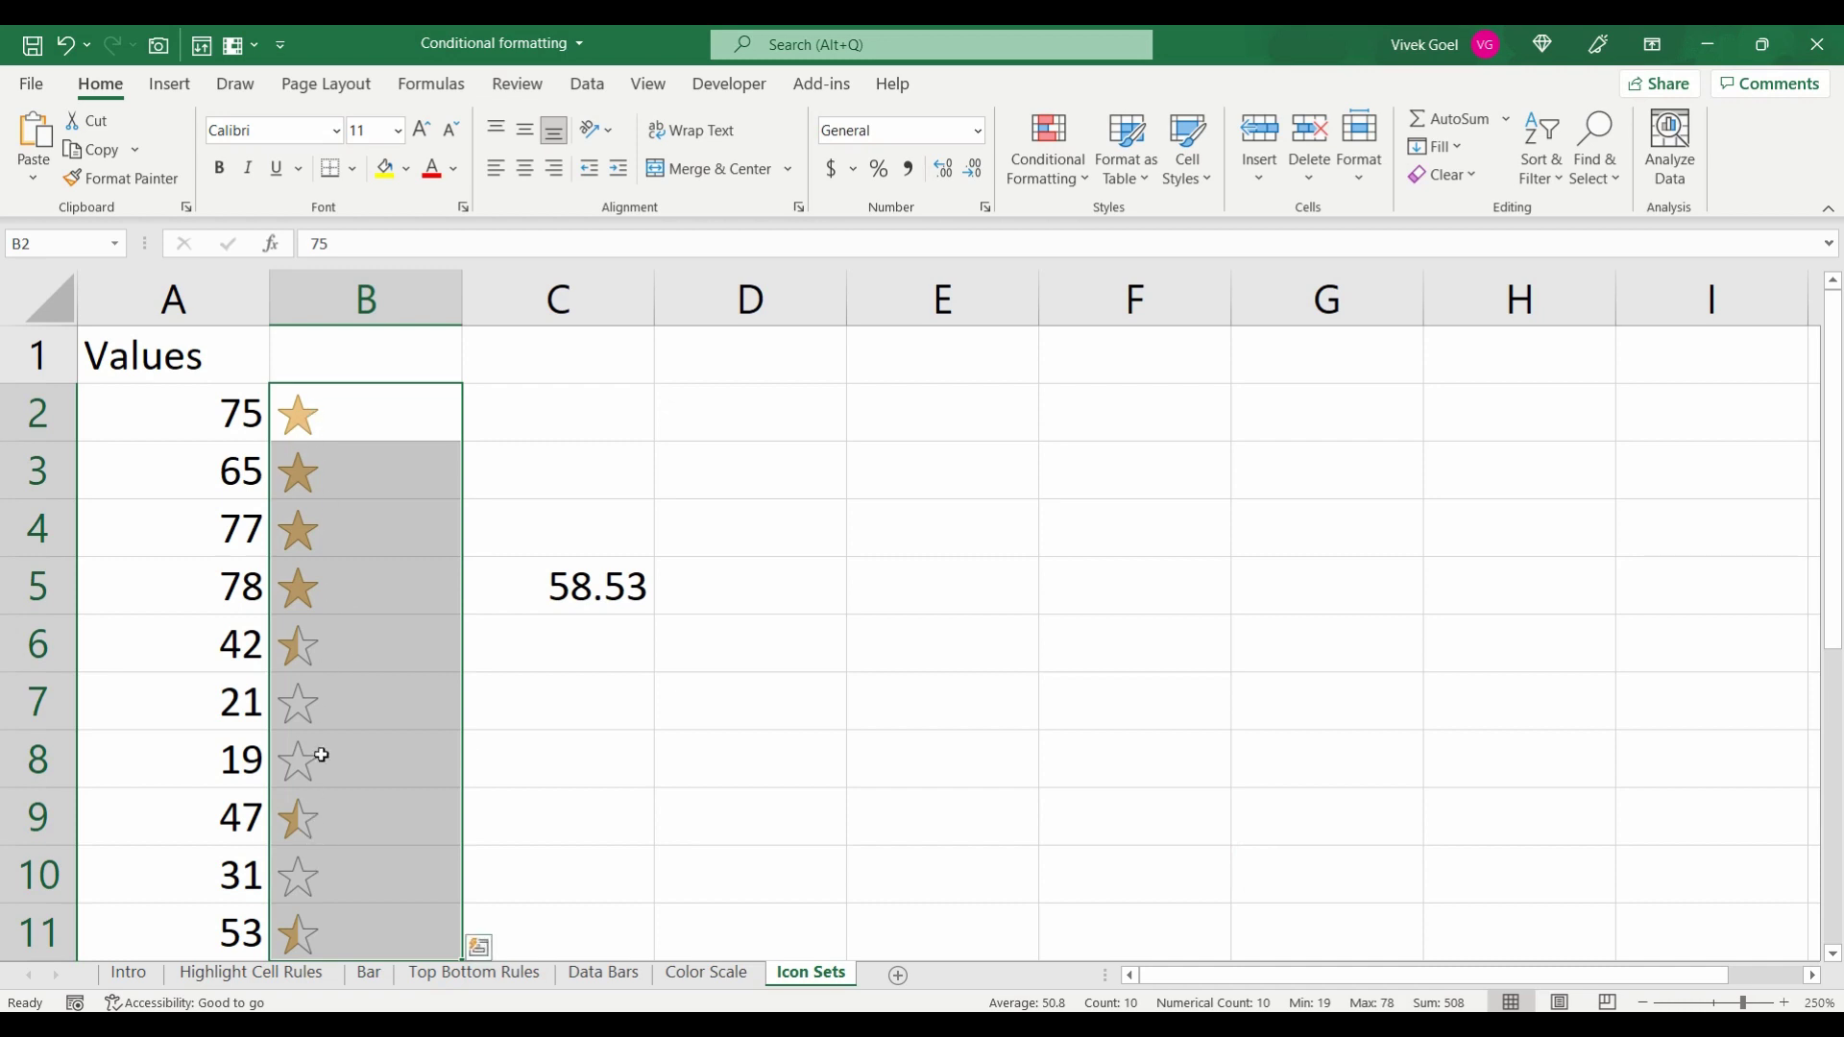
{"action": "left_click", "coordinate": [1048, 155]}
- Open column B's arrow icon set rule for editing and select its threshold values
{"action": "left_click", "coordinate": [1110, 572]}
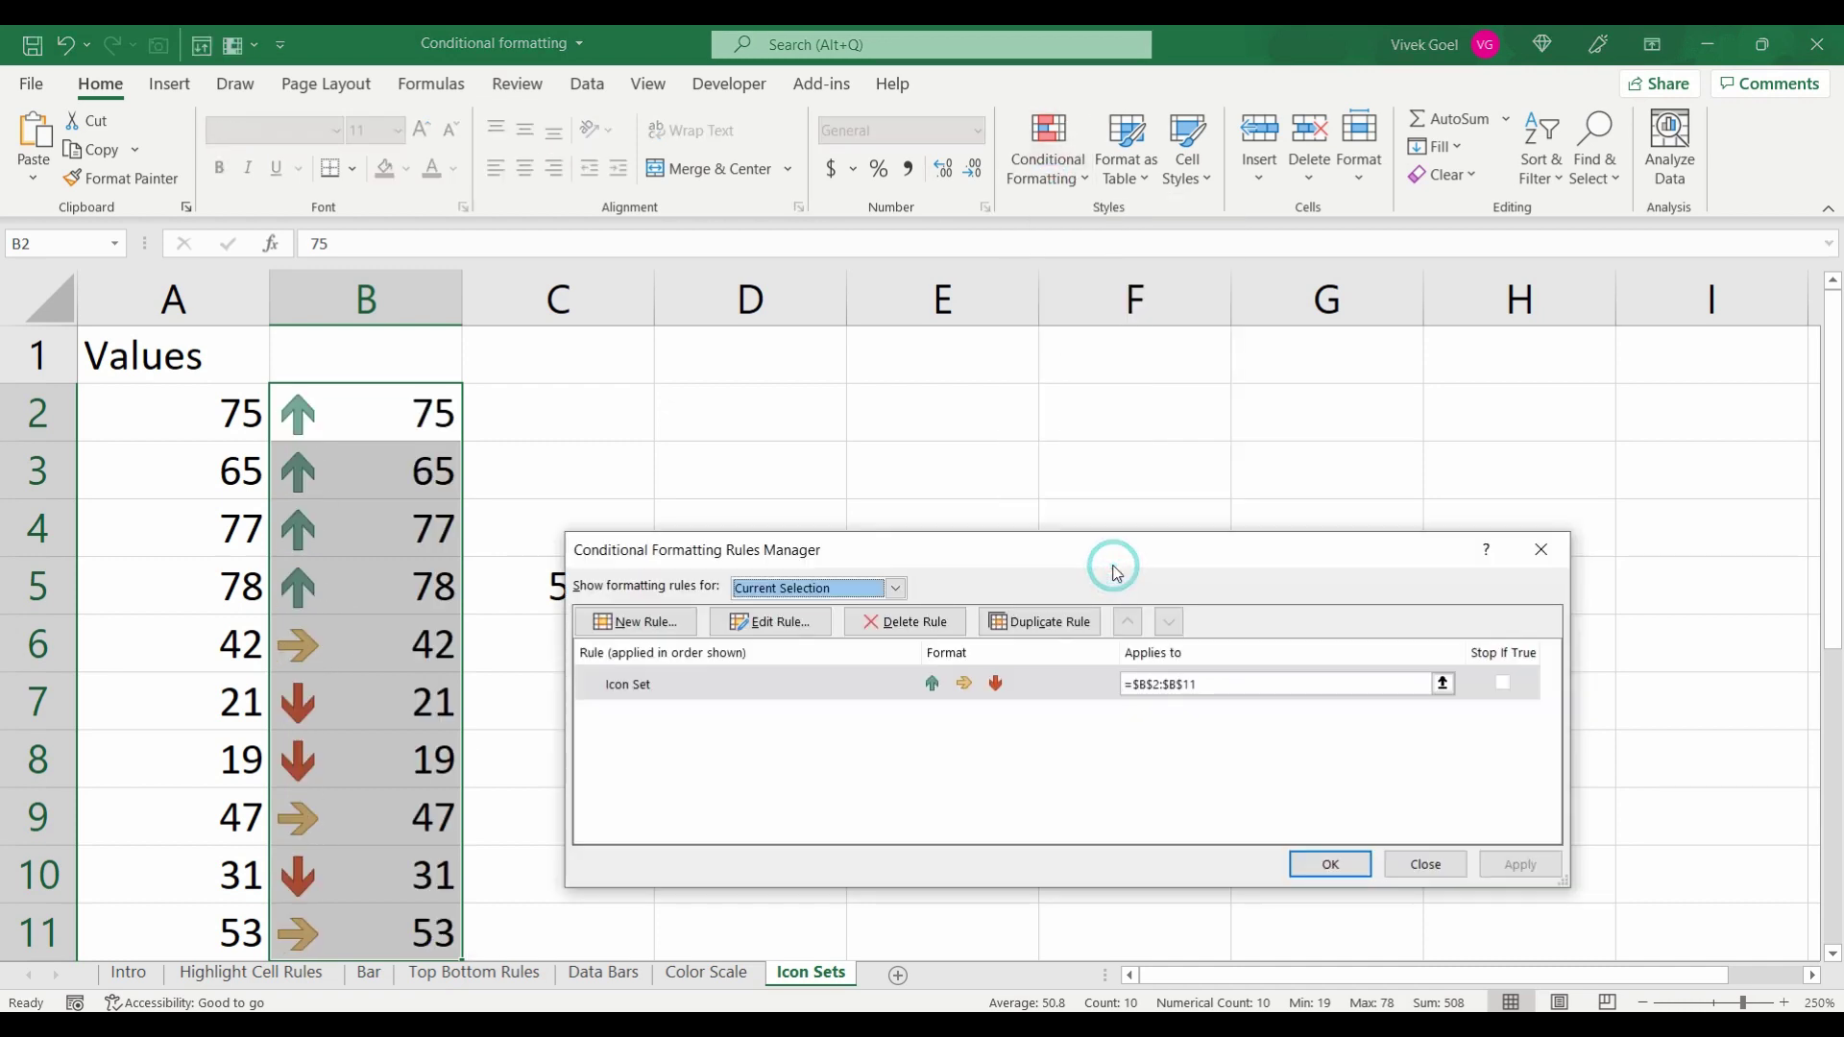
{"action": "left_click", "coordinate": [804, 629]}
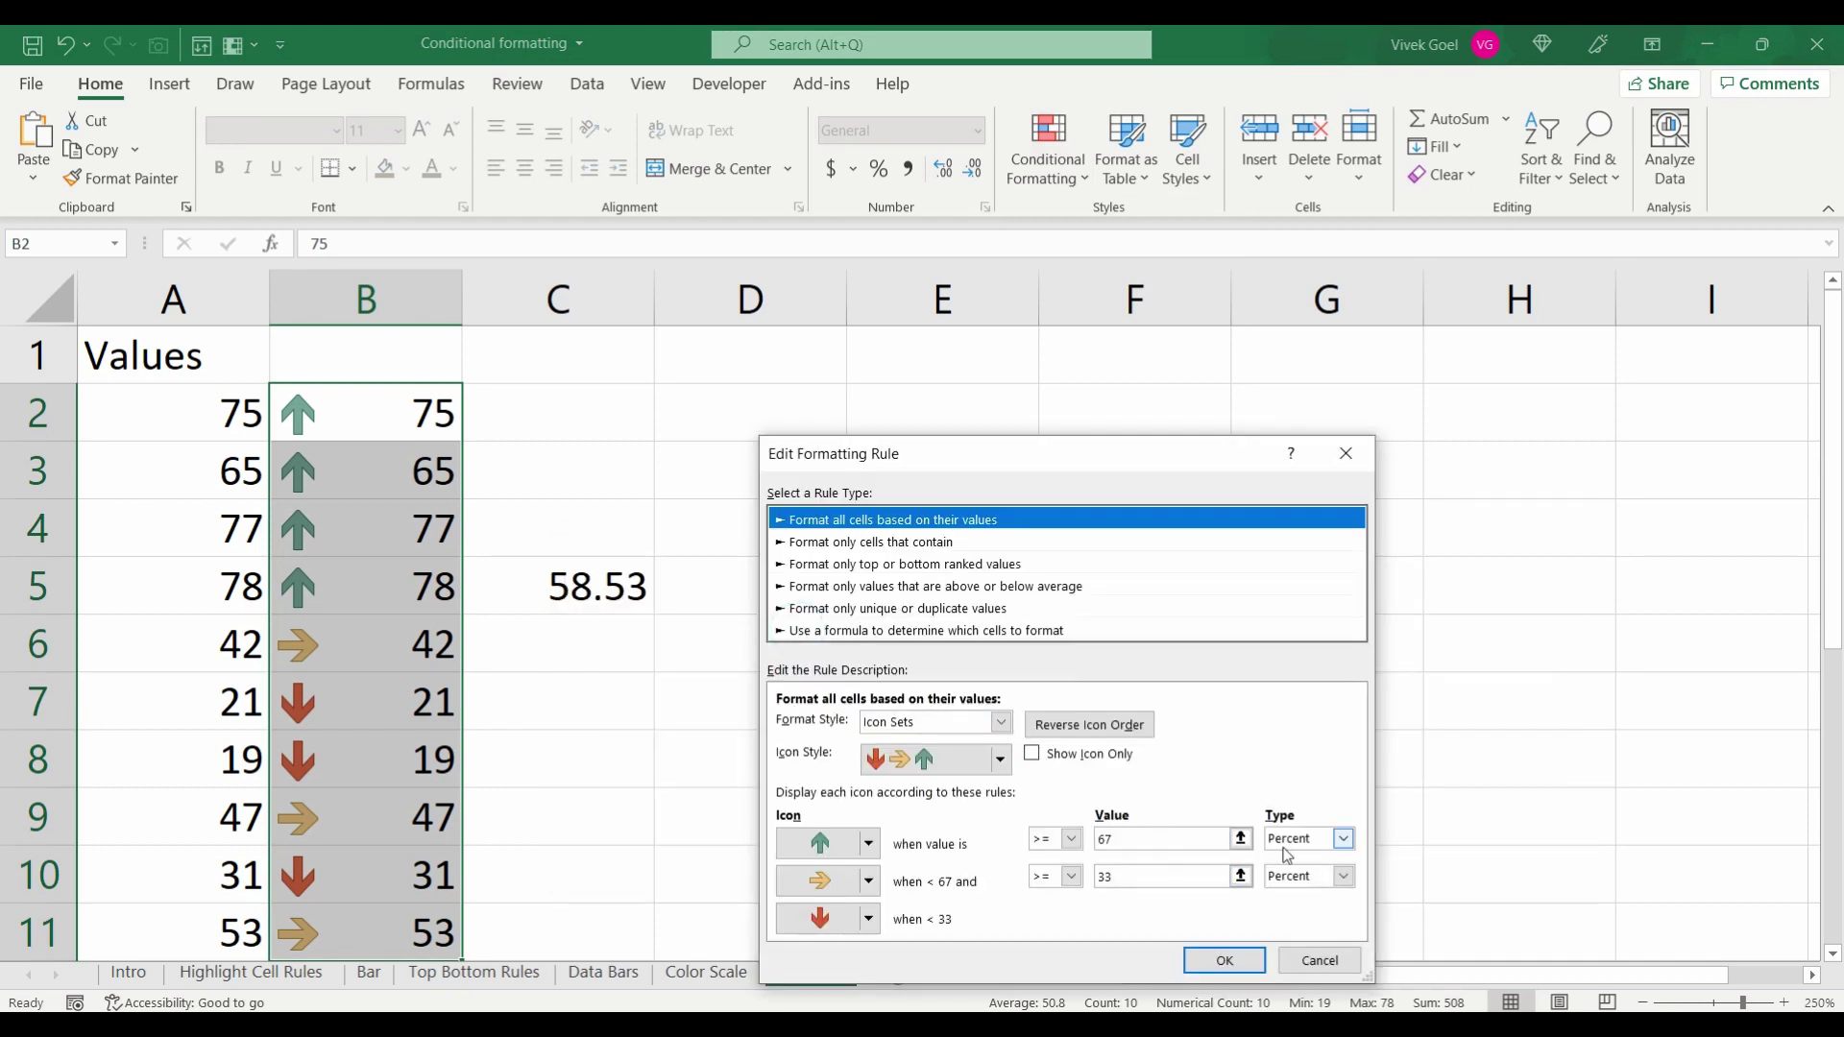
{"action": "double_click", "coordinate": [1124, 836]}
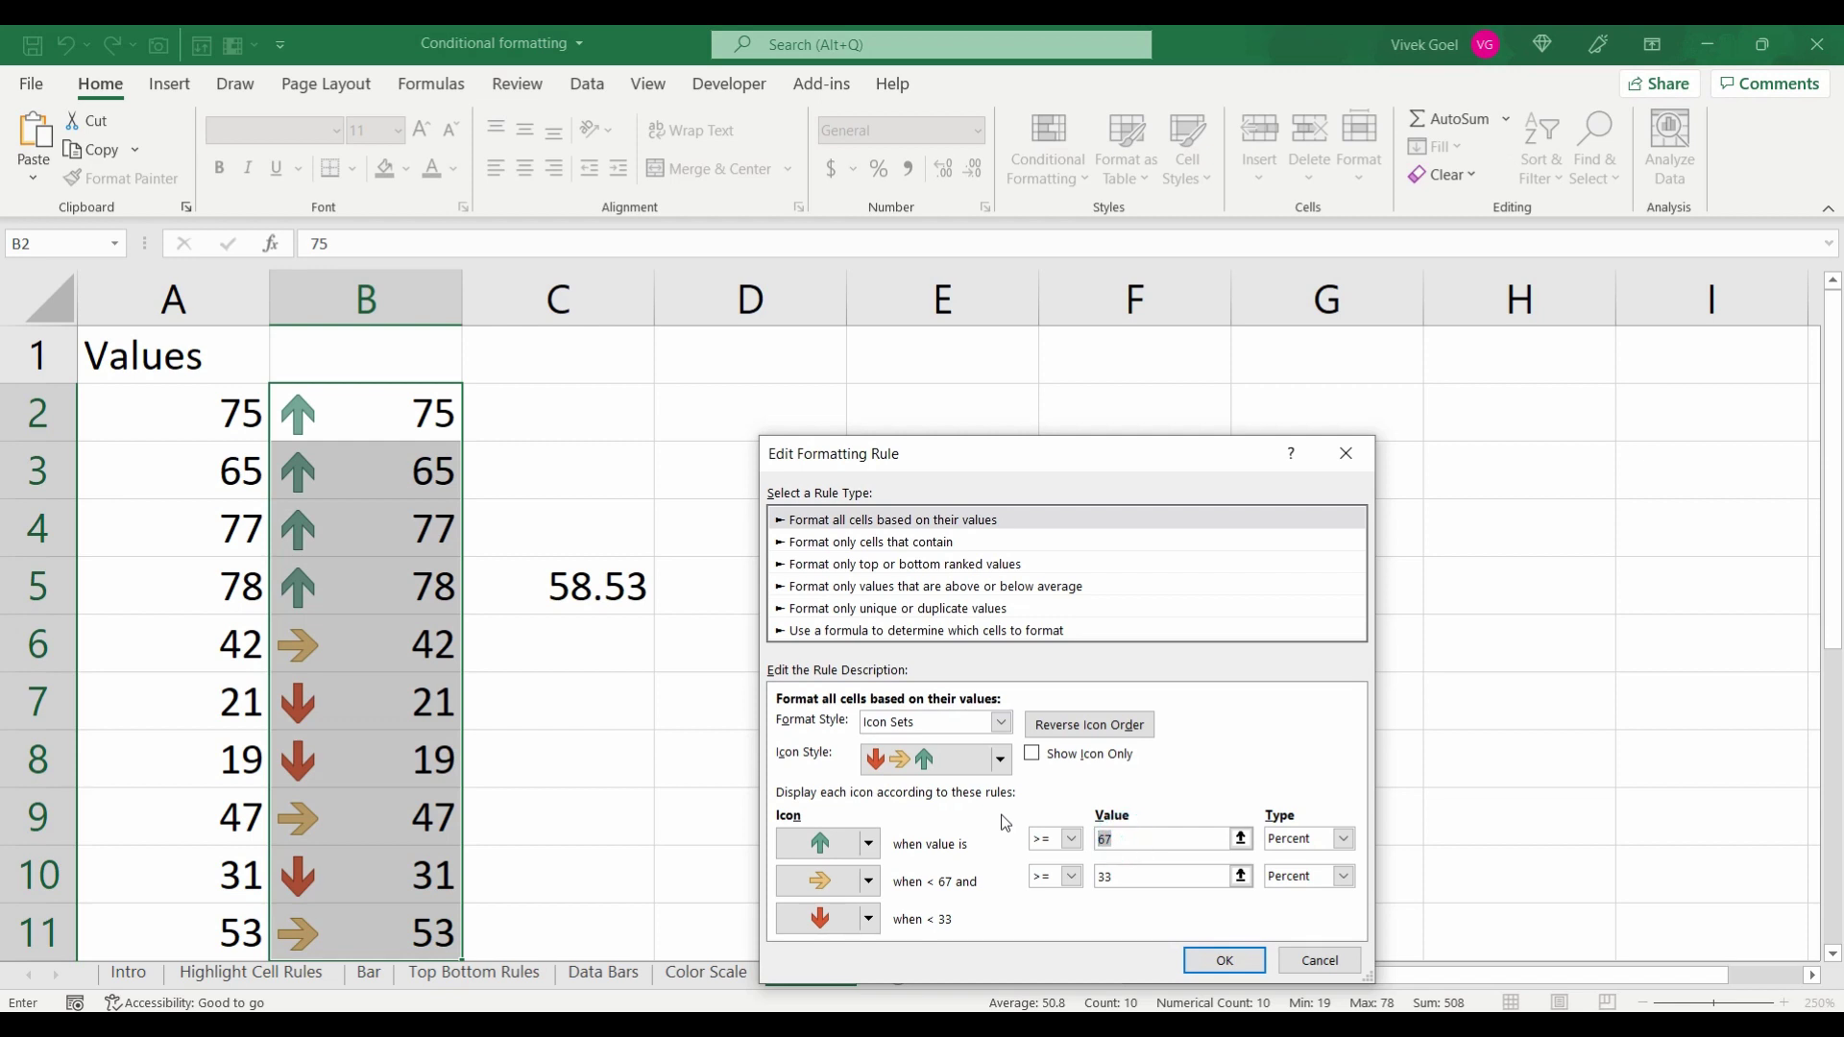
{"action": "type", "text": "77"}
{"action": "left_click", "coordinate": [1106, 877]}
{"action": "double_click", "coordinate": [1106, 877]}
{"action": "type", "text": "50"}
- Set both thresholds to Number type with values 80 and 50, and apply
{"action": "left_click", "coordinate": [1342, 839]}
{"action": "left_click", "coordinate": [1312, 856]}
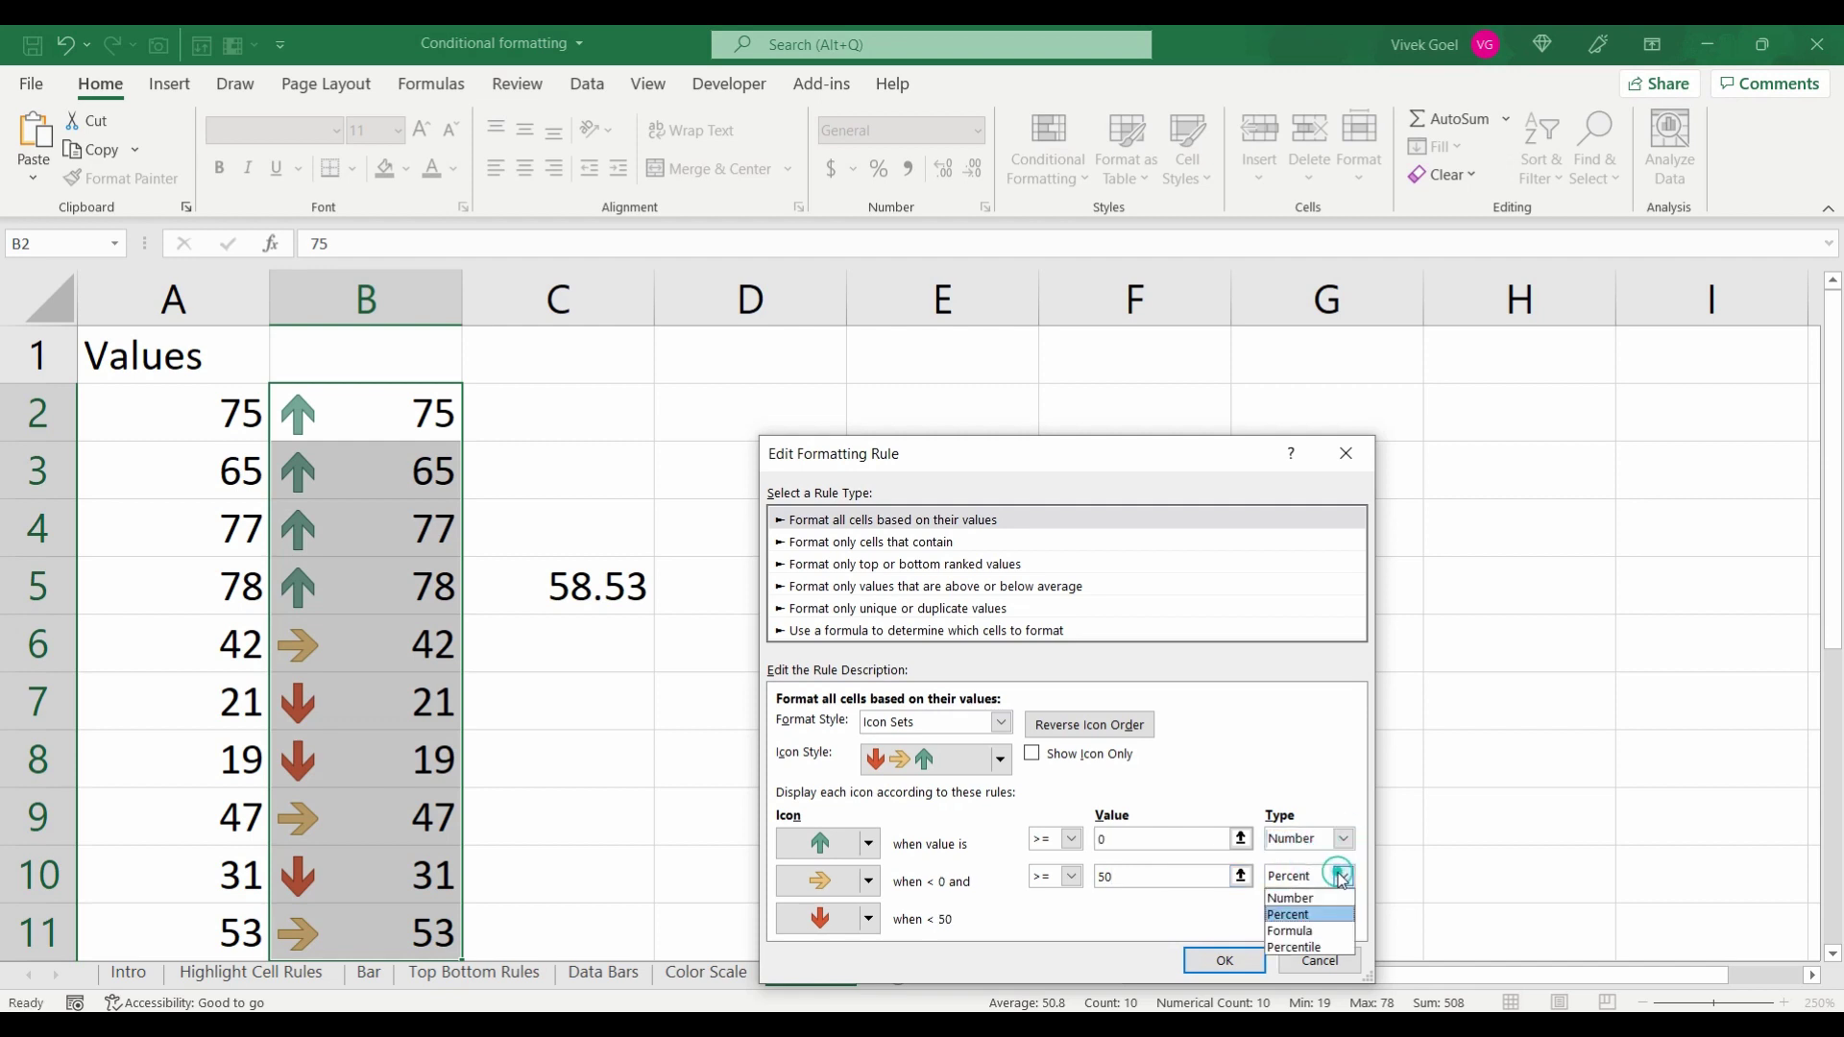
{"action": "left_click", "coordinate": [1314, 897]}
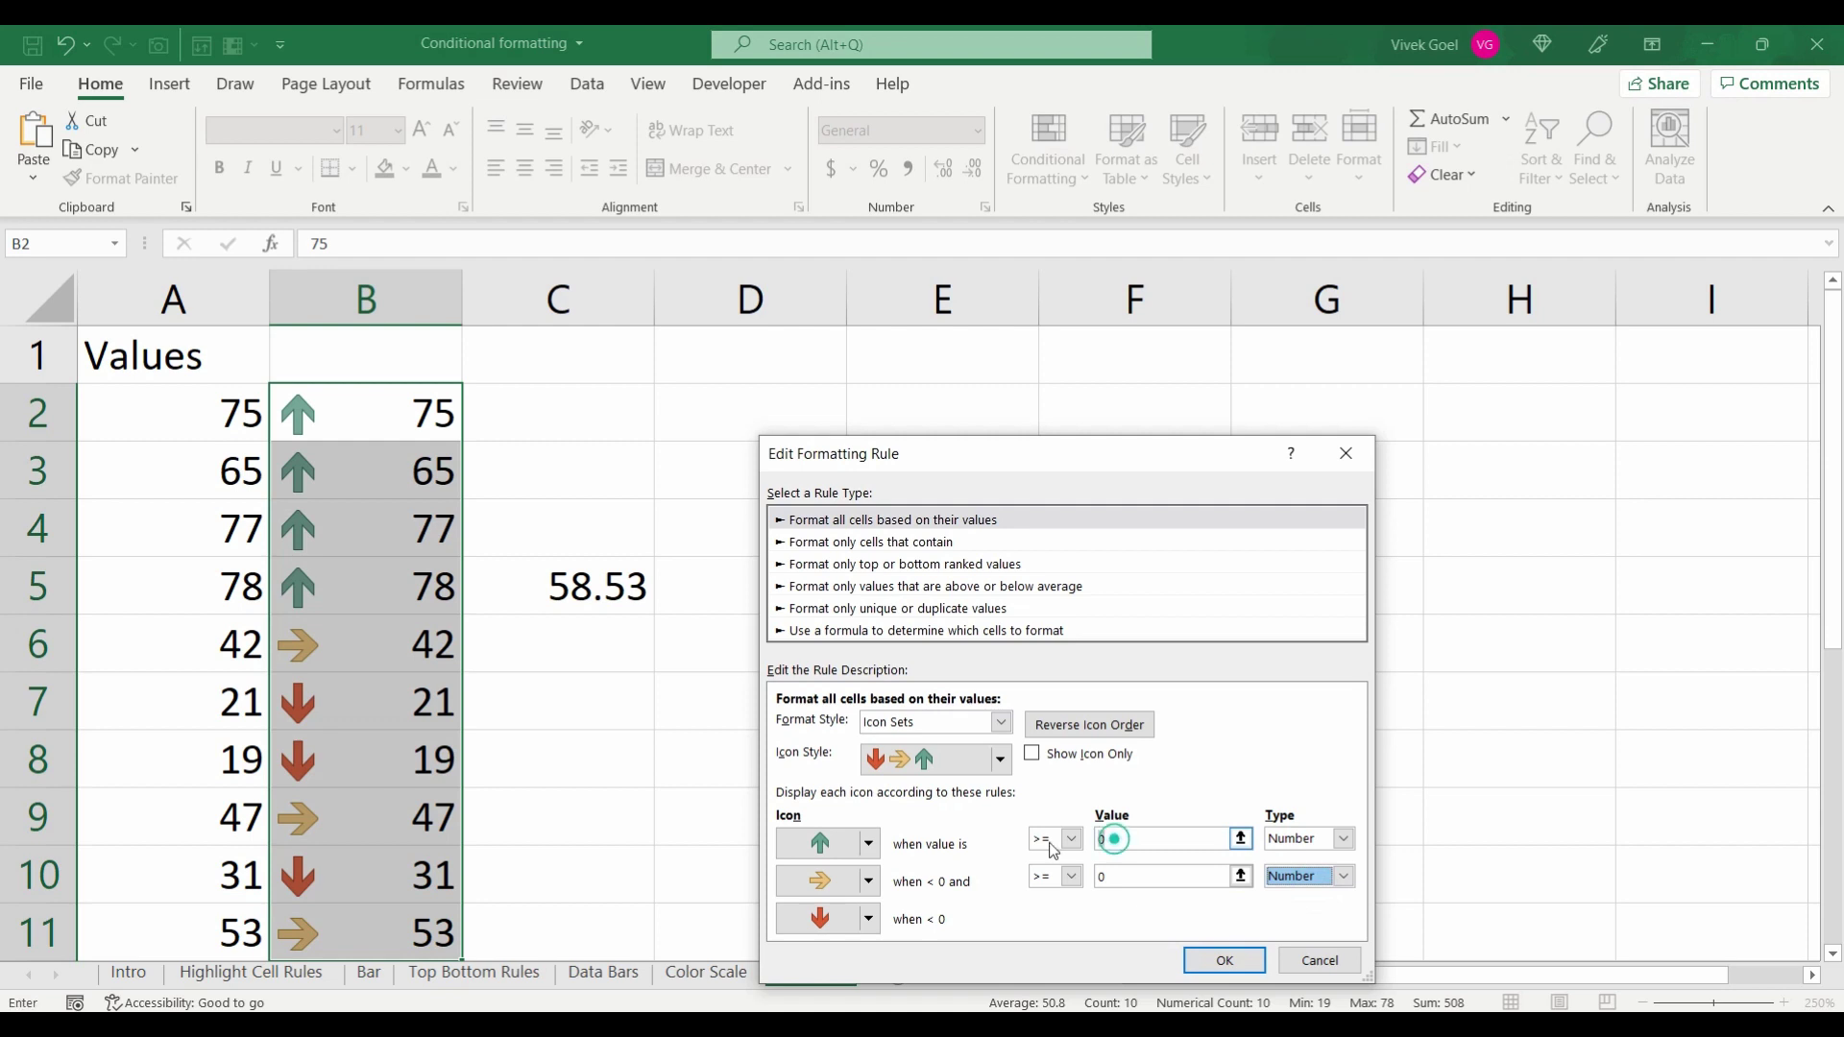
{"action": "left_click", "coordinate": [1109, 839]}
{"action": "type", "text": "80"}
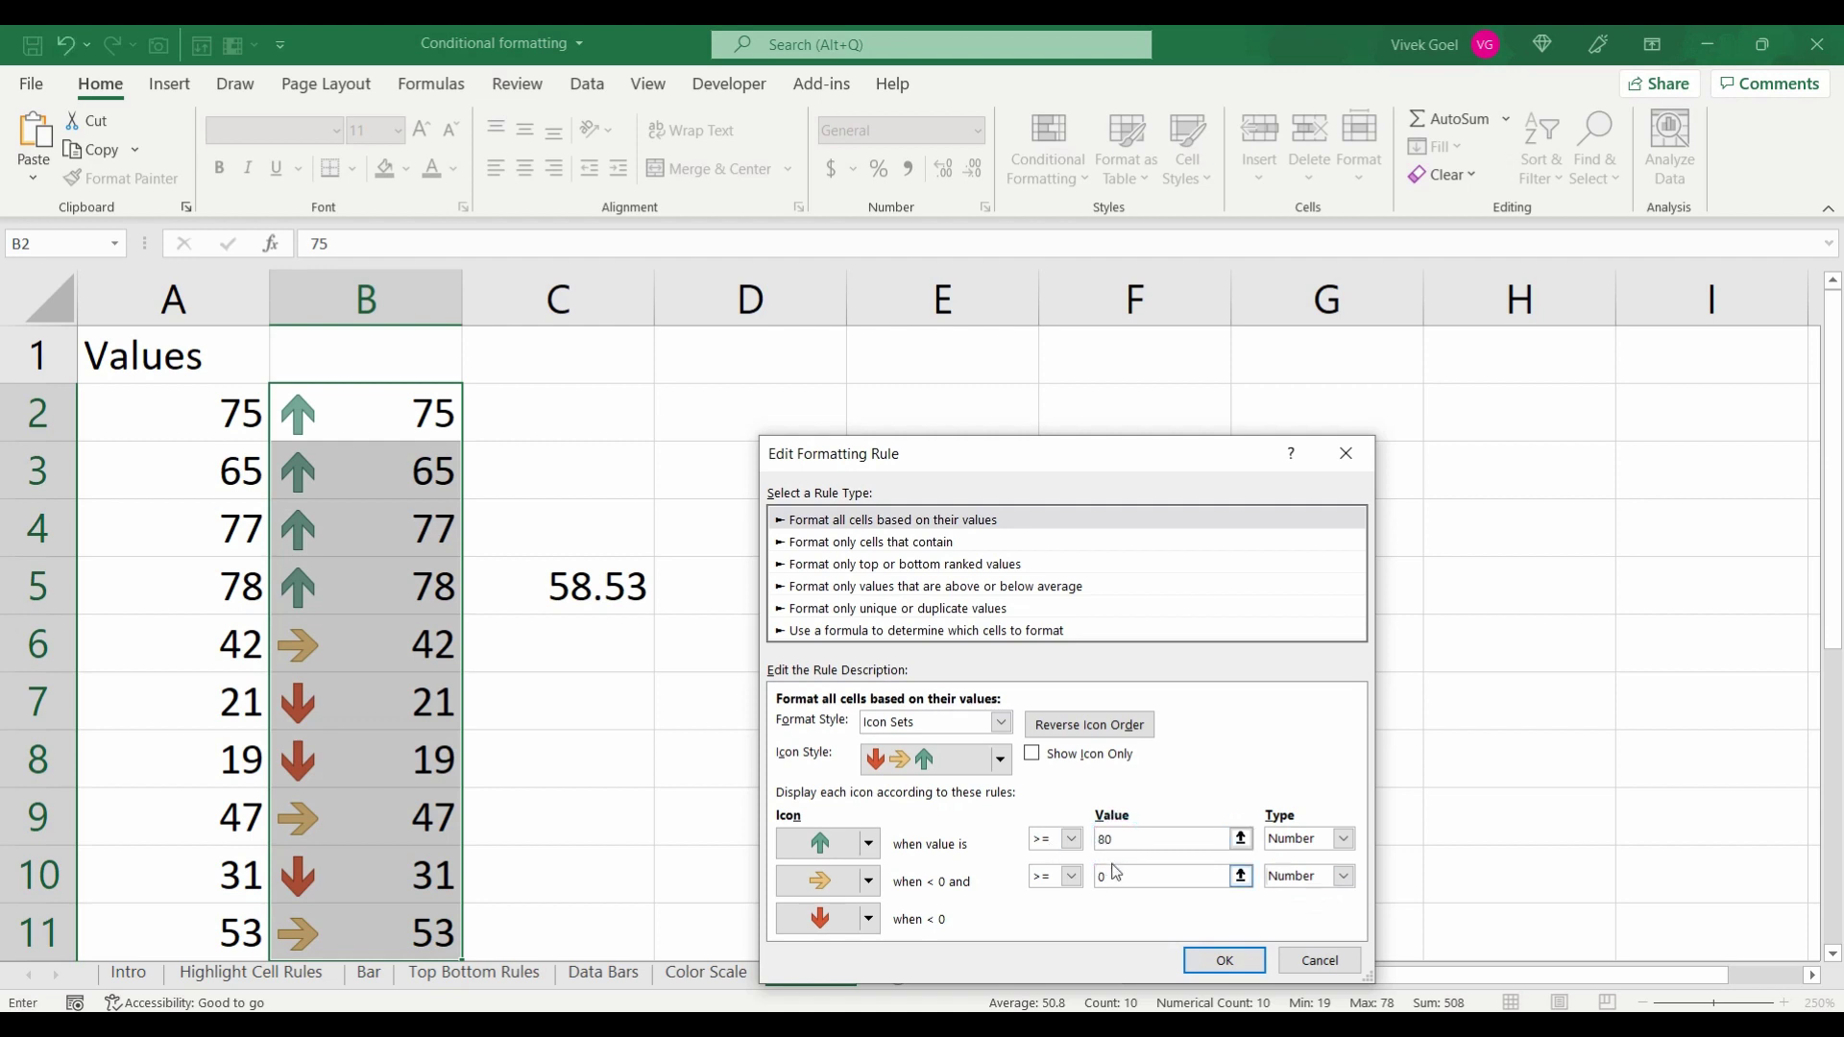
{"action": "left_click", "coordinate": [1112, 876]}
{"action": "type", "text": "50"}
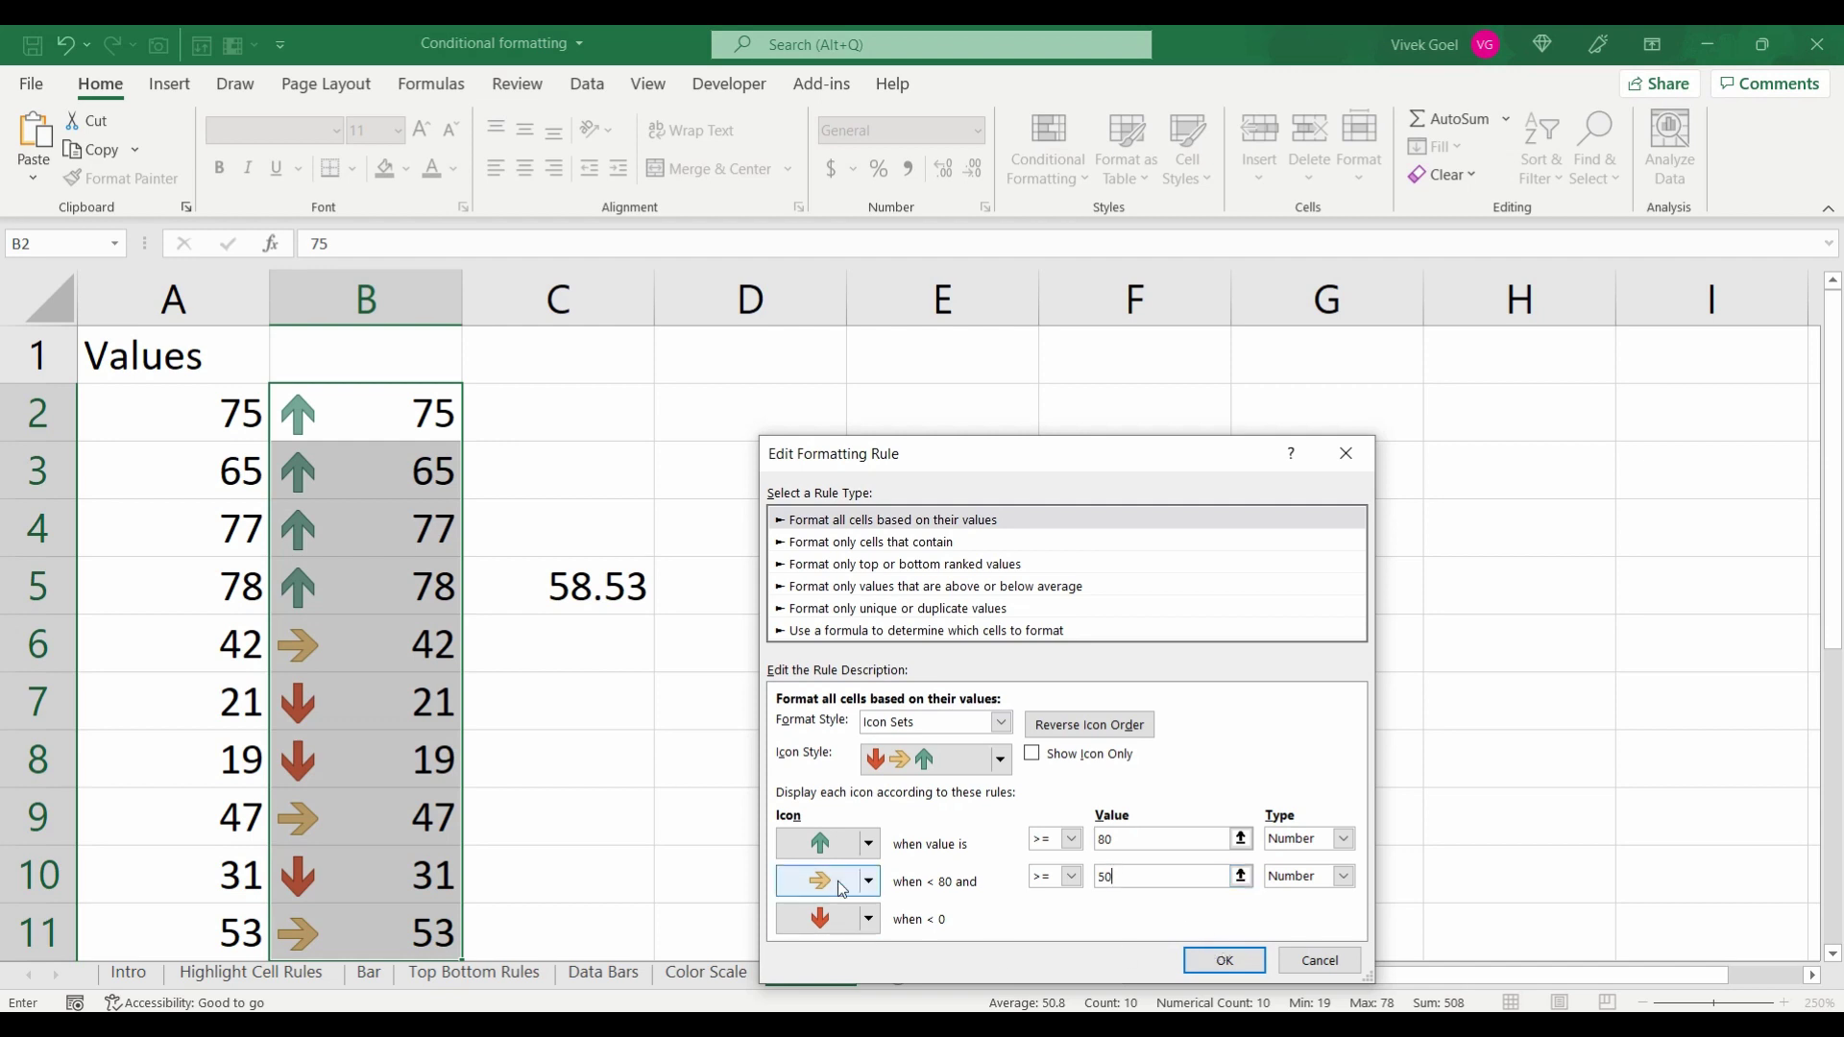
{"action": "left_click", "coordinate": [1222, 963]}
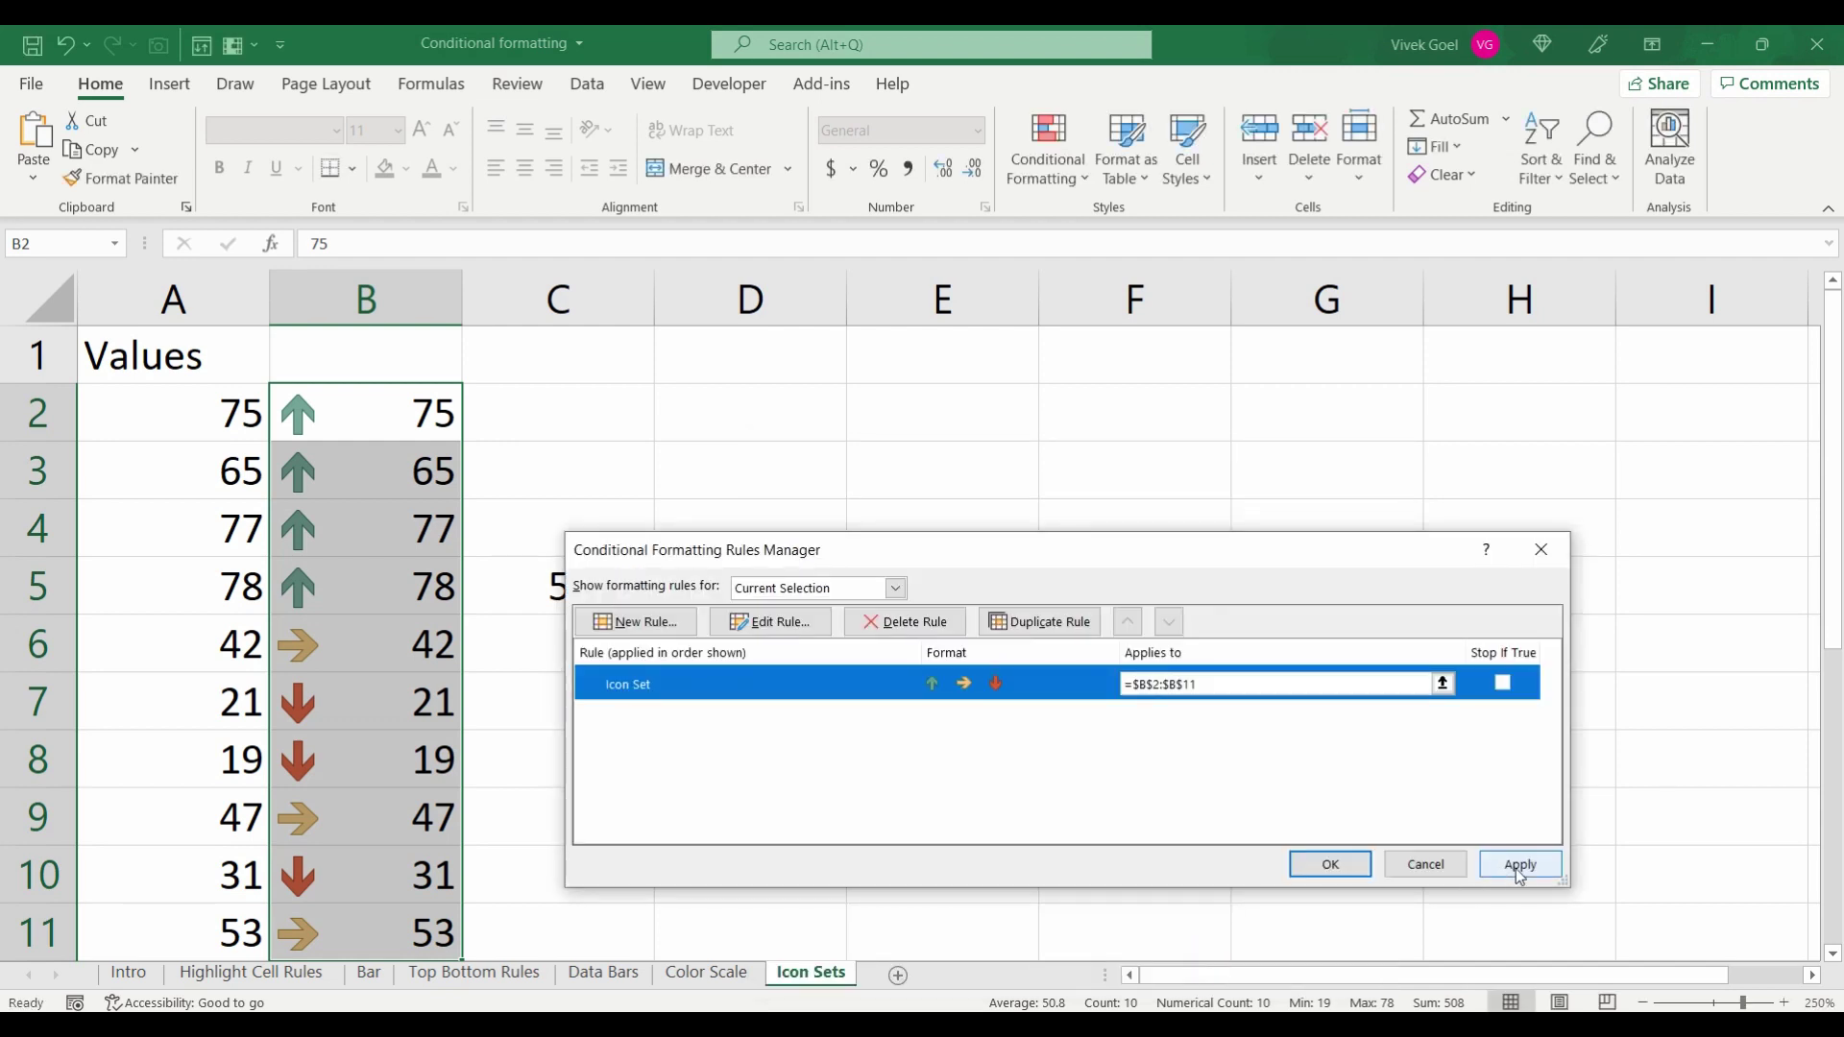
{"action": "left_click", "coordinate": [1521, 864]}
{"action": "left_click", "coordinate": [1330, 865]}
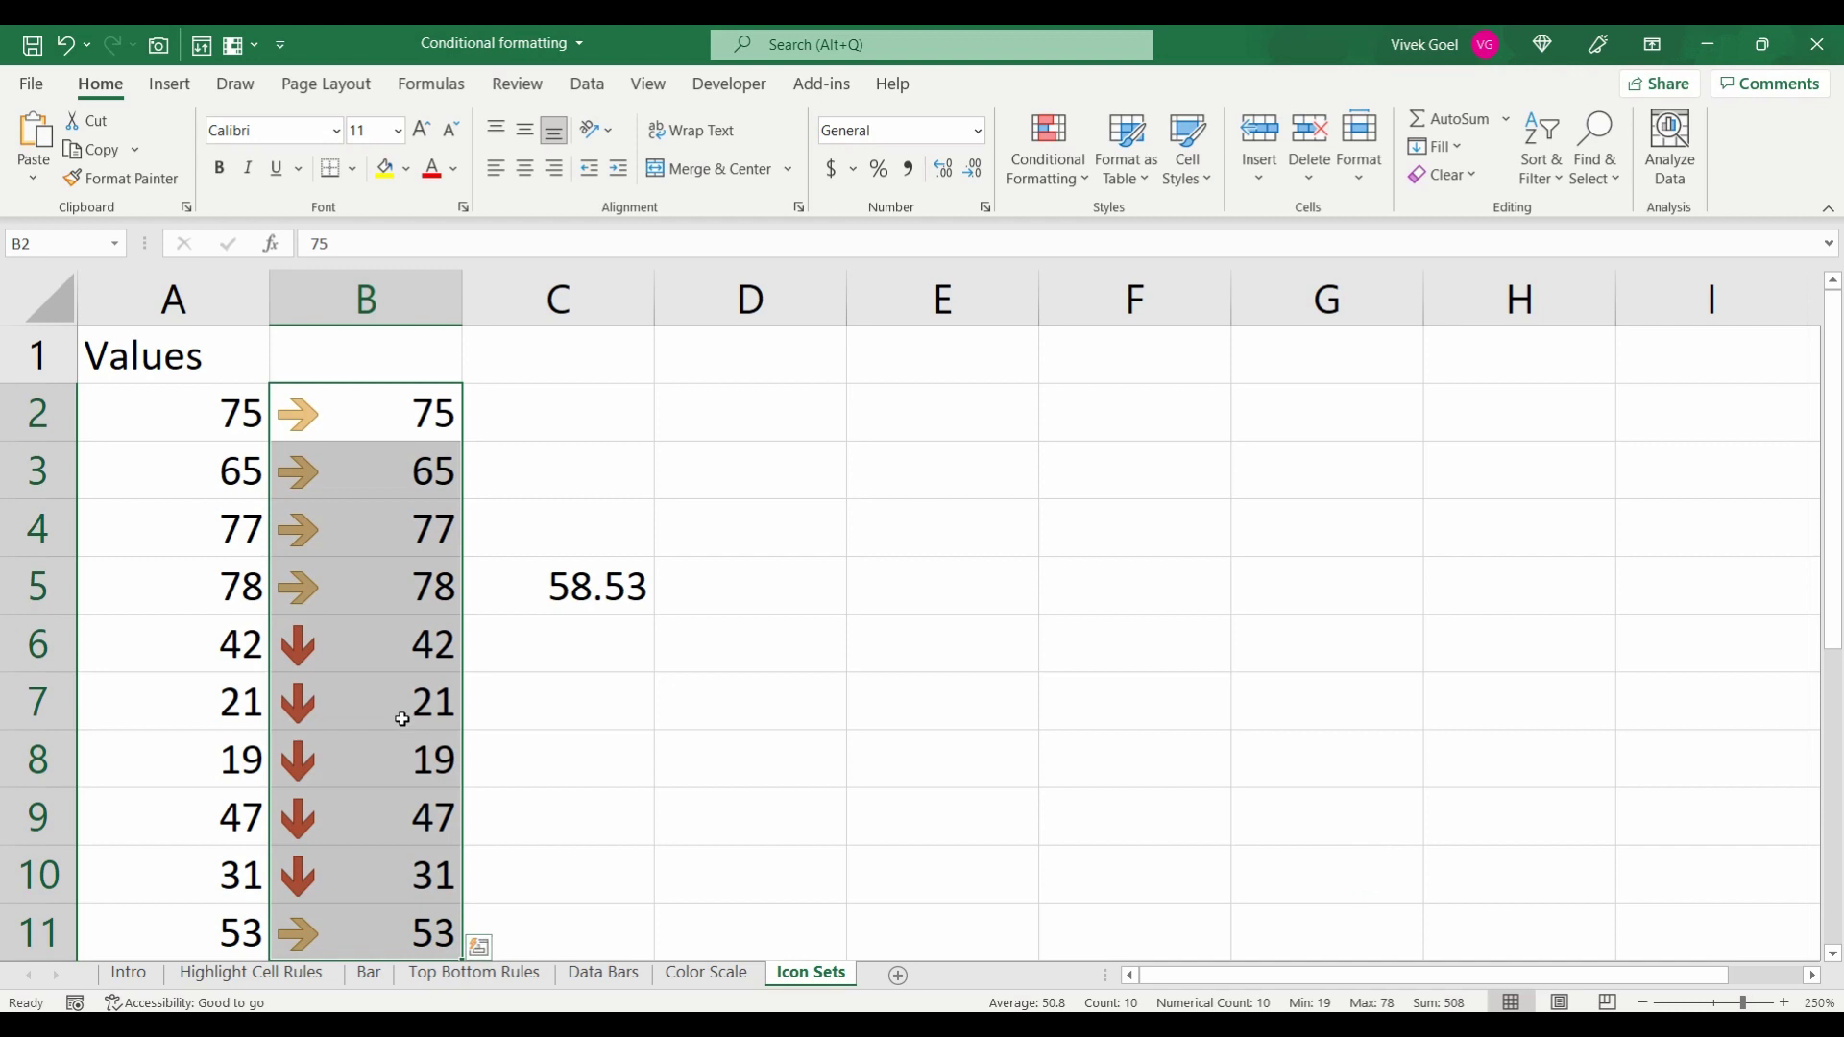
- Enter 88 in cell B5 and 90 in cell B4
{"action": "left_click", "coordinate": [411, 605]}
{"action": "type", "text": "88"}
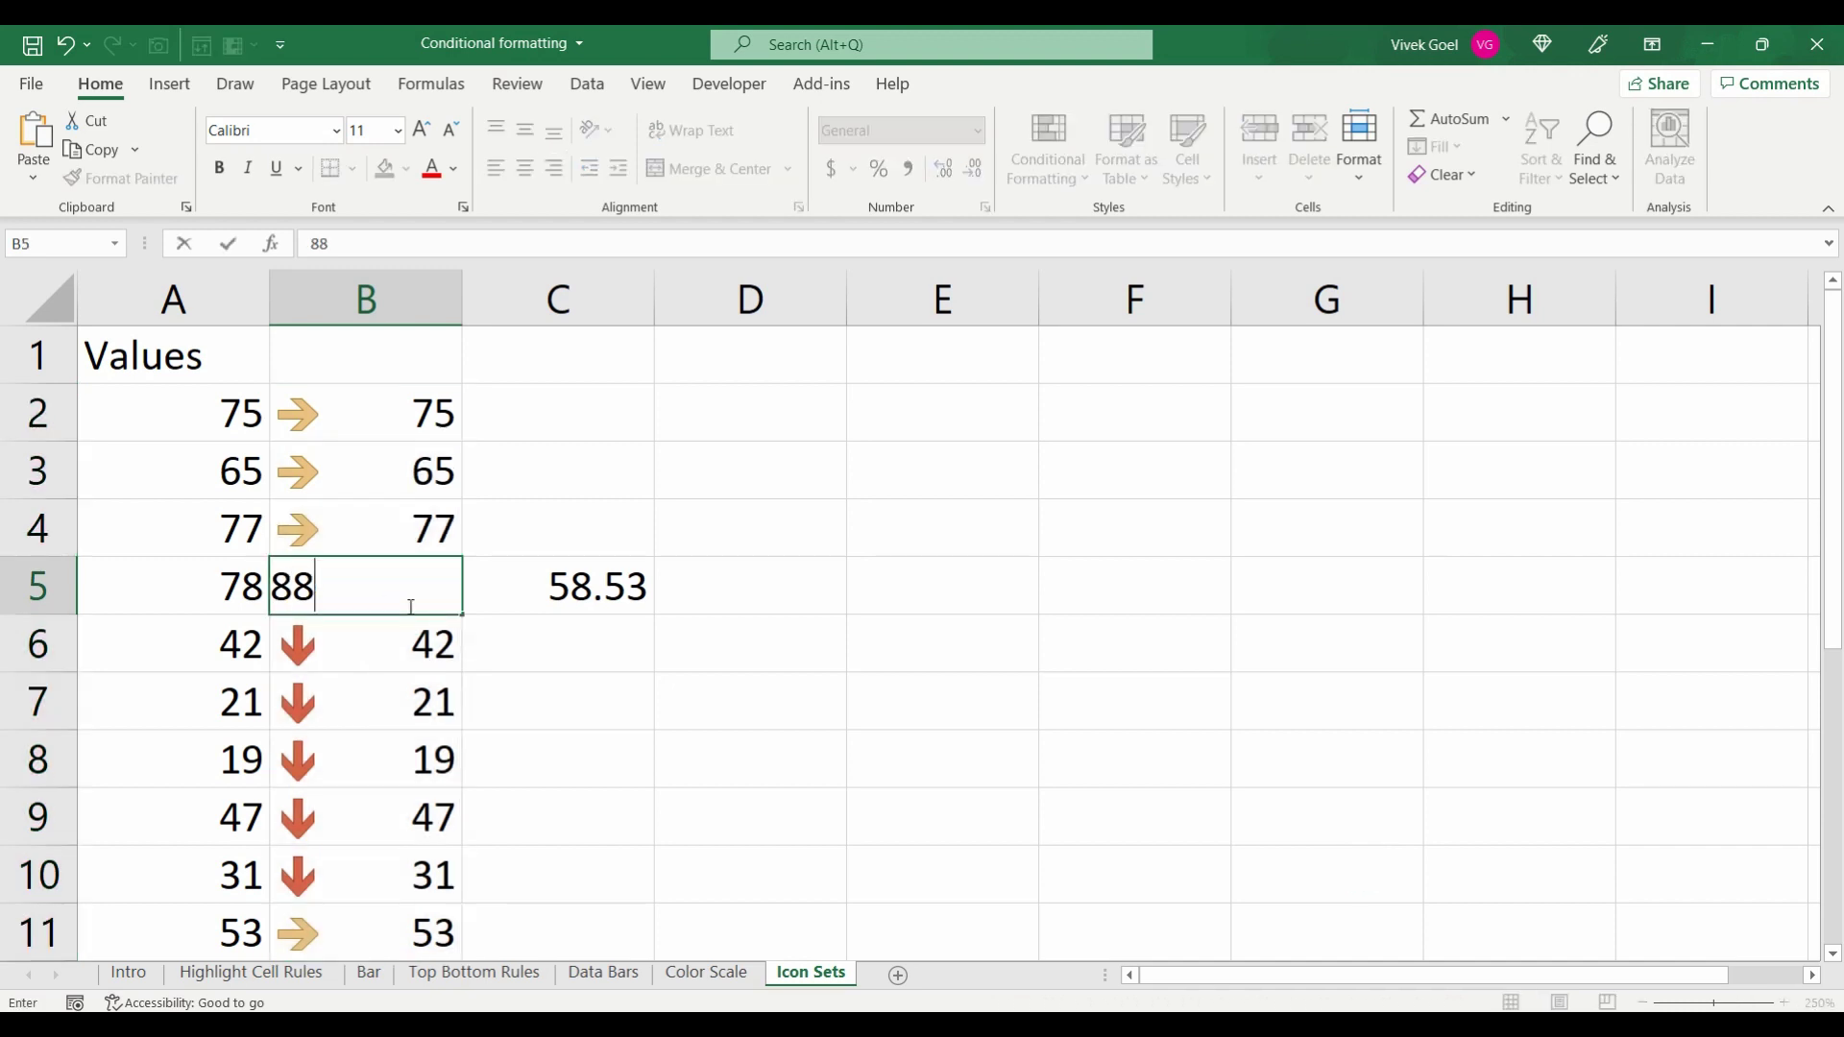
{"action": "key", "text": "Return"}
{"action": "key", "text": "Up"}
{"action": "key", "text": "Up"}
{"action": "key", "text": "Up"}
{"action": "key", "text": "Down"}
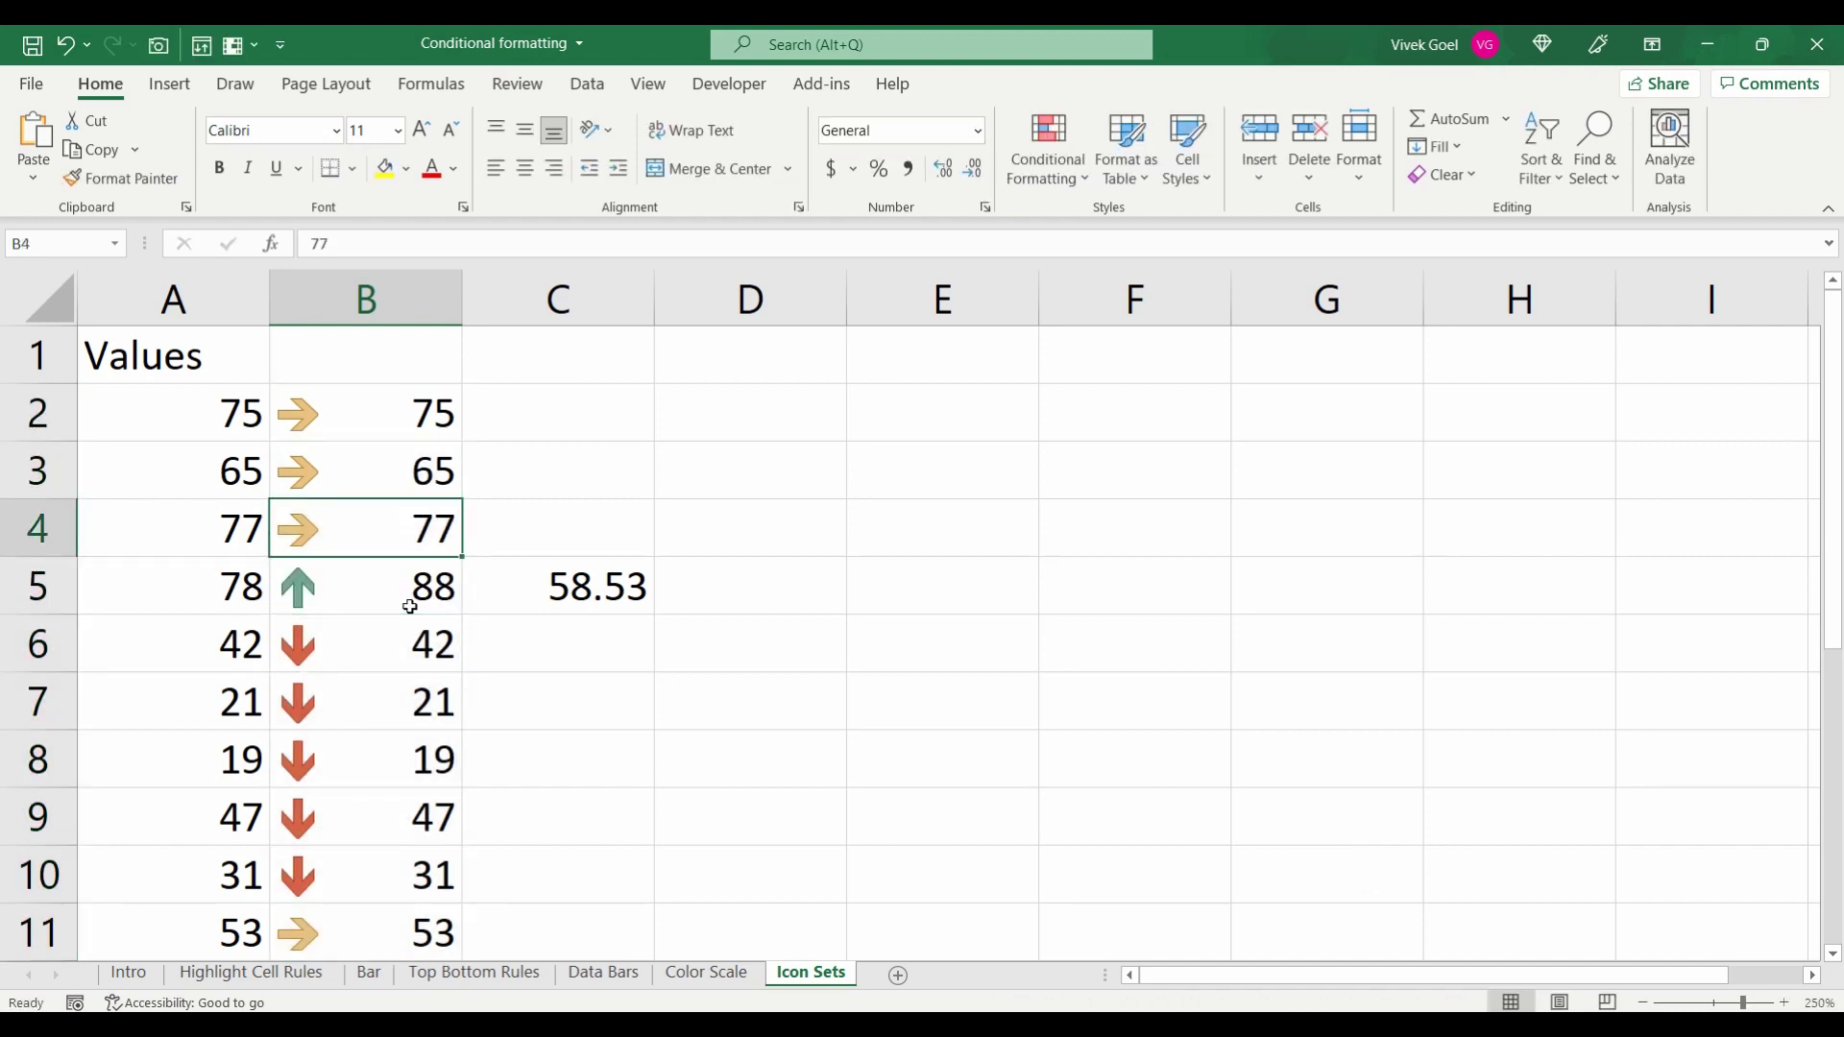
{"action": "type", "text": "90"}
{"action": "key", "text": "Return"}
{"action": "key", "text": "Up"}
{"action": "key", "text": "Up"}
- Check the column B arrows, then select the values from B2 down
{"action": "key", "text": "Down"}
{"action": "key", "text": "Down"}
{"action": "key", "text": "Down"}
{"action": "key", "text": "Down"}
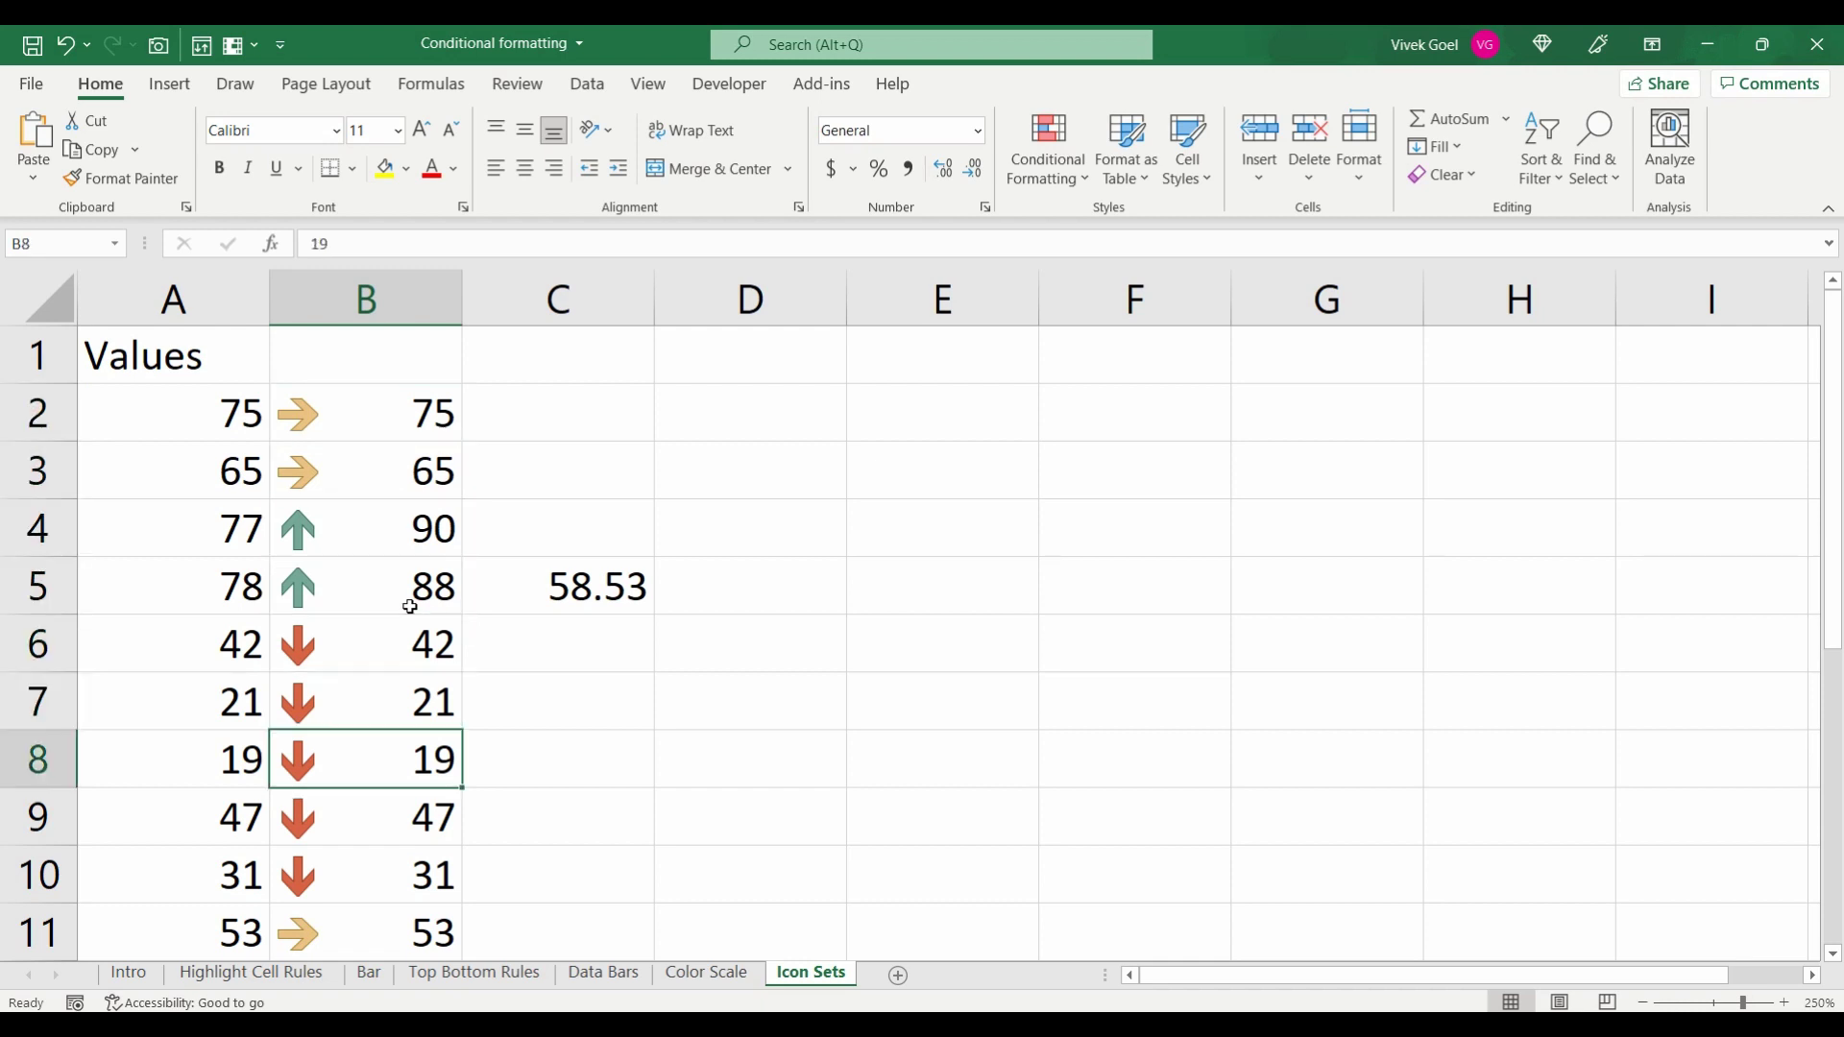
{"action": "key", "text": "Down"}
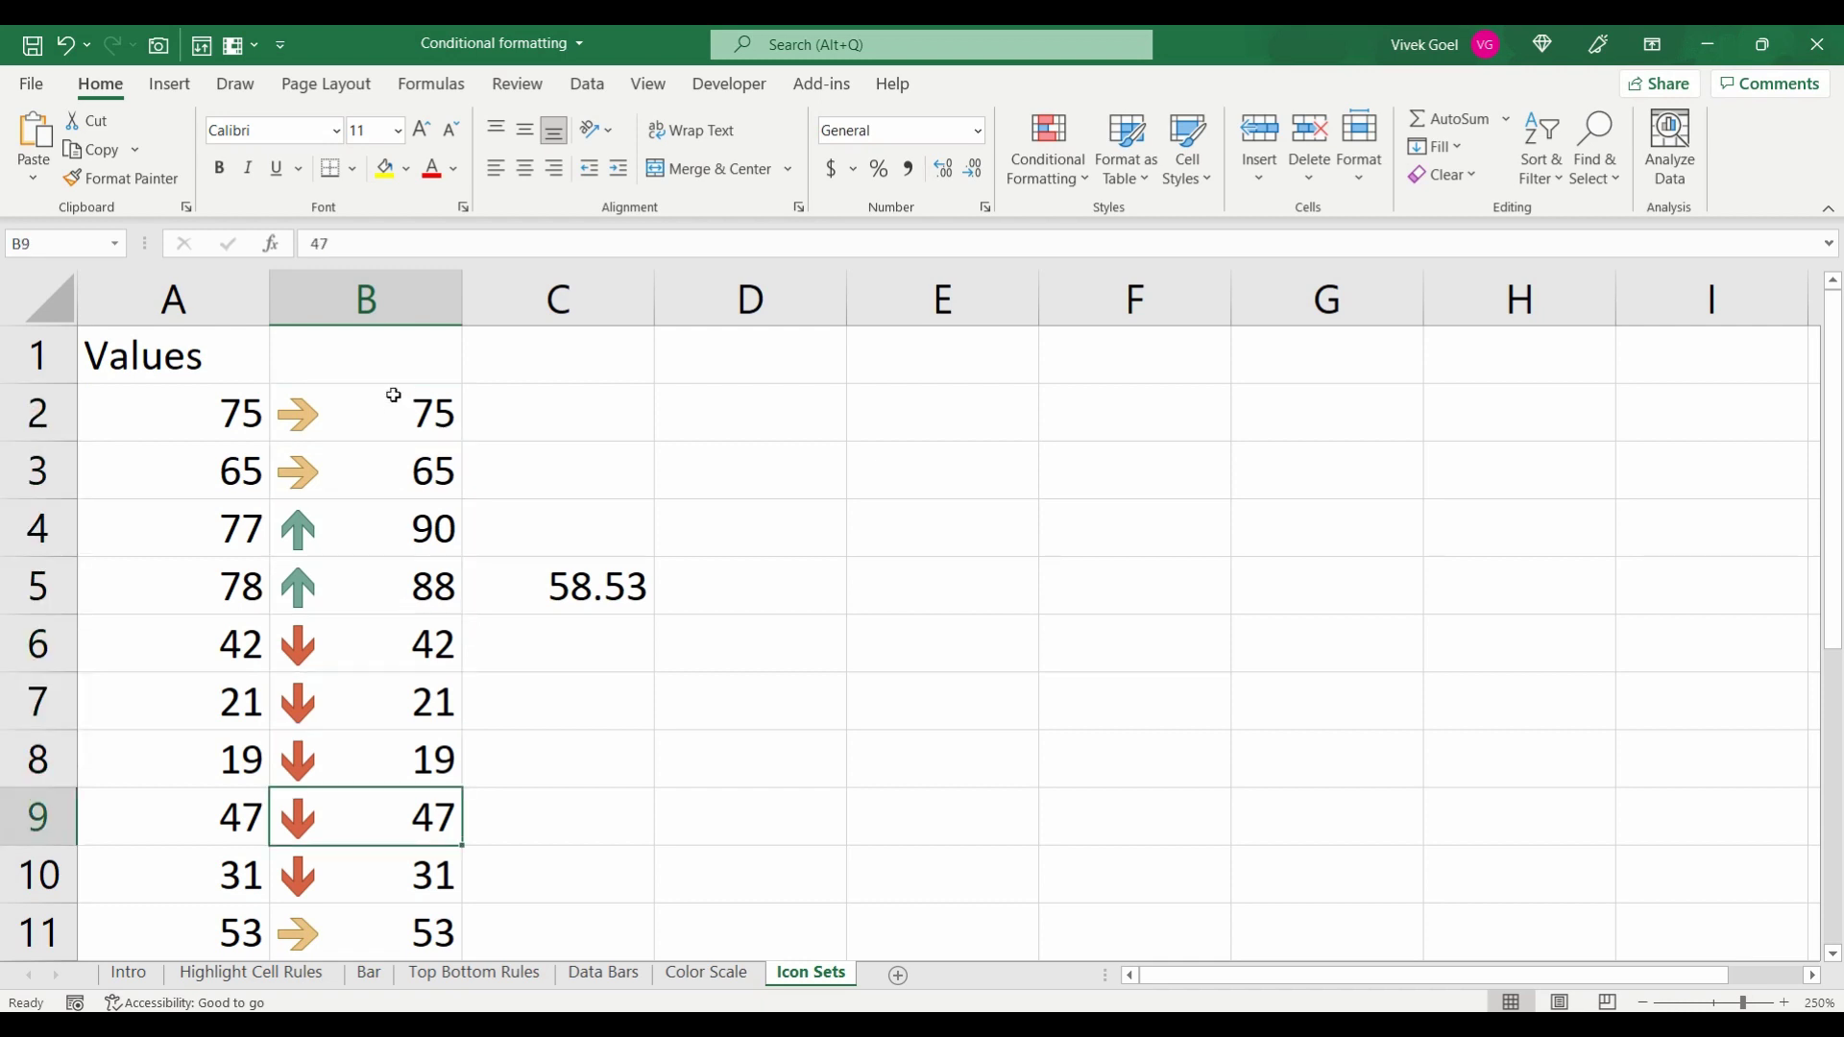
{"action": "left_click", "coordinate": [396, 407]}
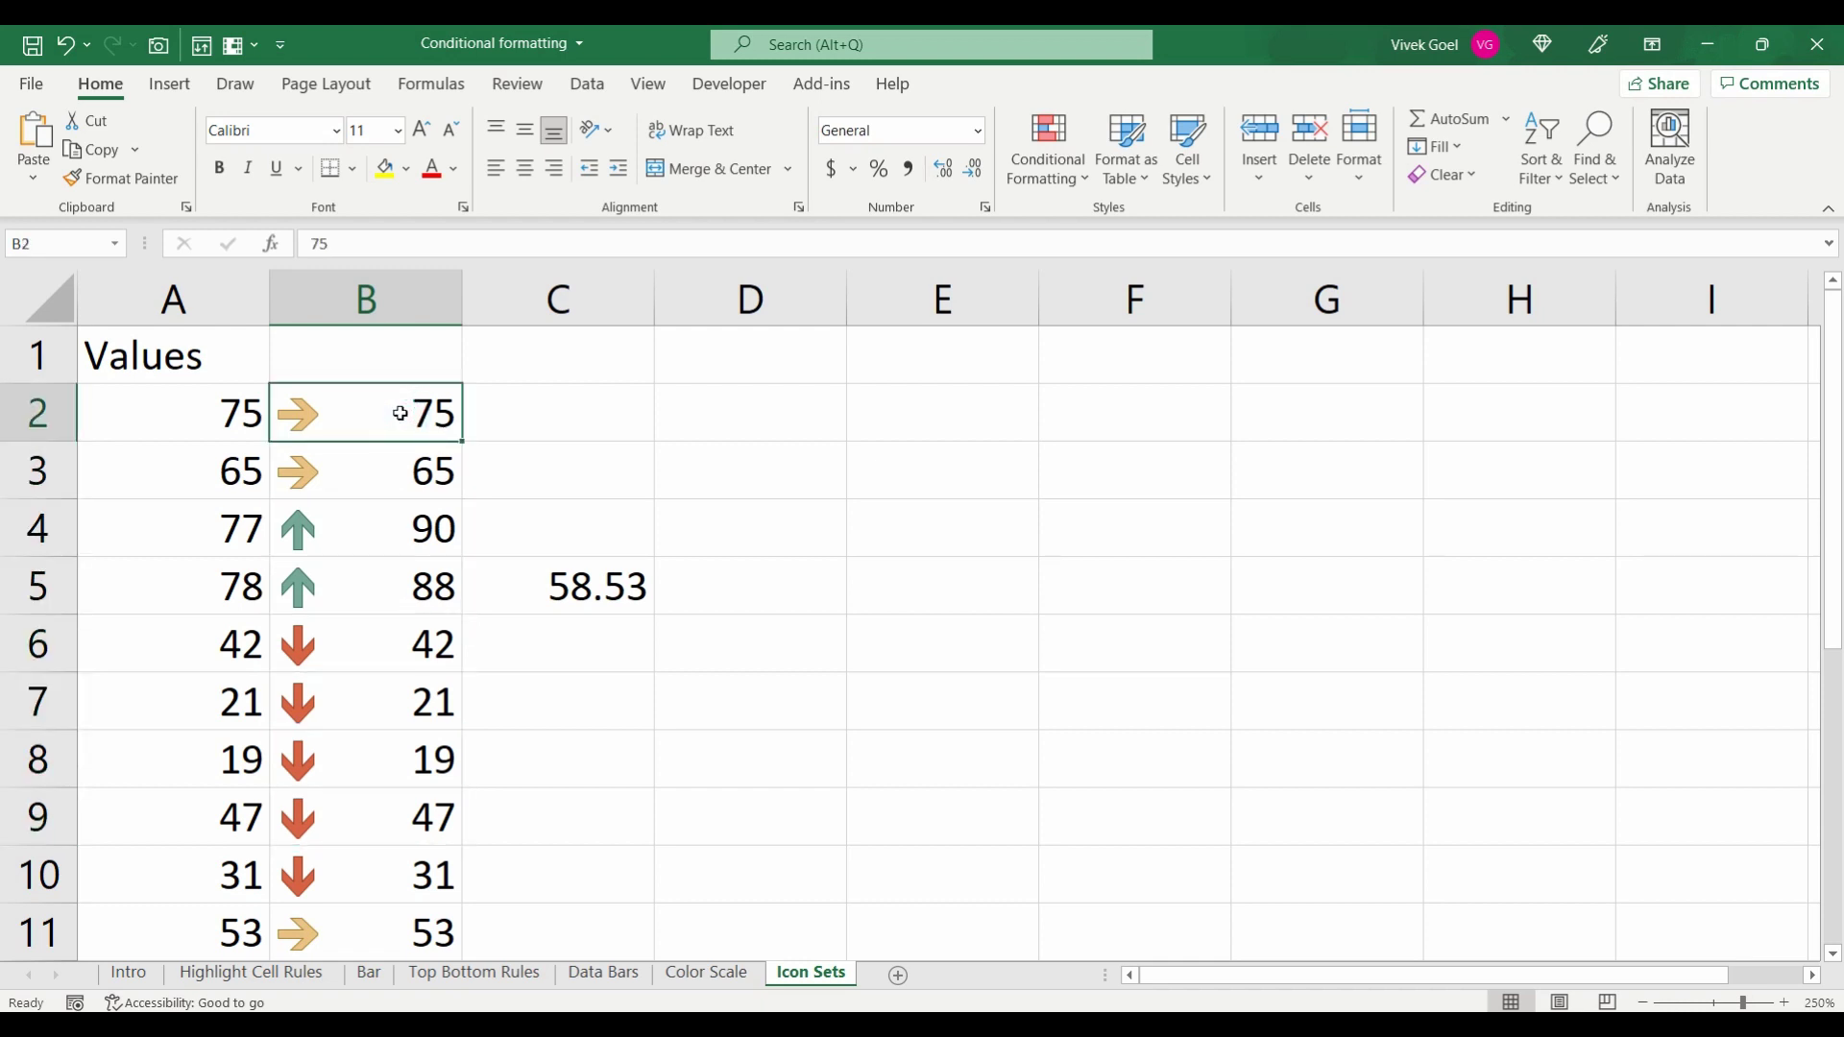
{"action": "key", "text": "ctrl+shift+Down"}
- Set the icon set's top and middle ranges to No Cell Icon, keeping red down arrows
{"action": "left_click", "coordinate": [1047, 165]}
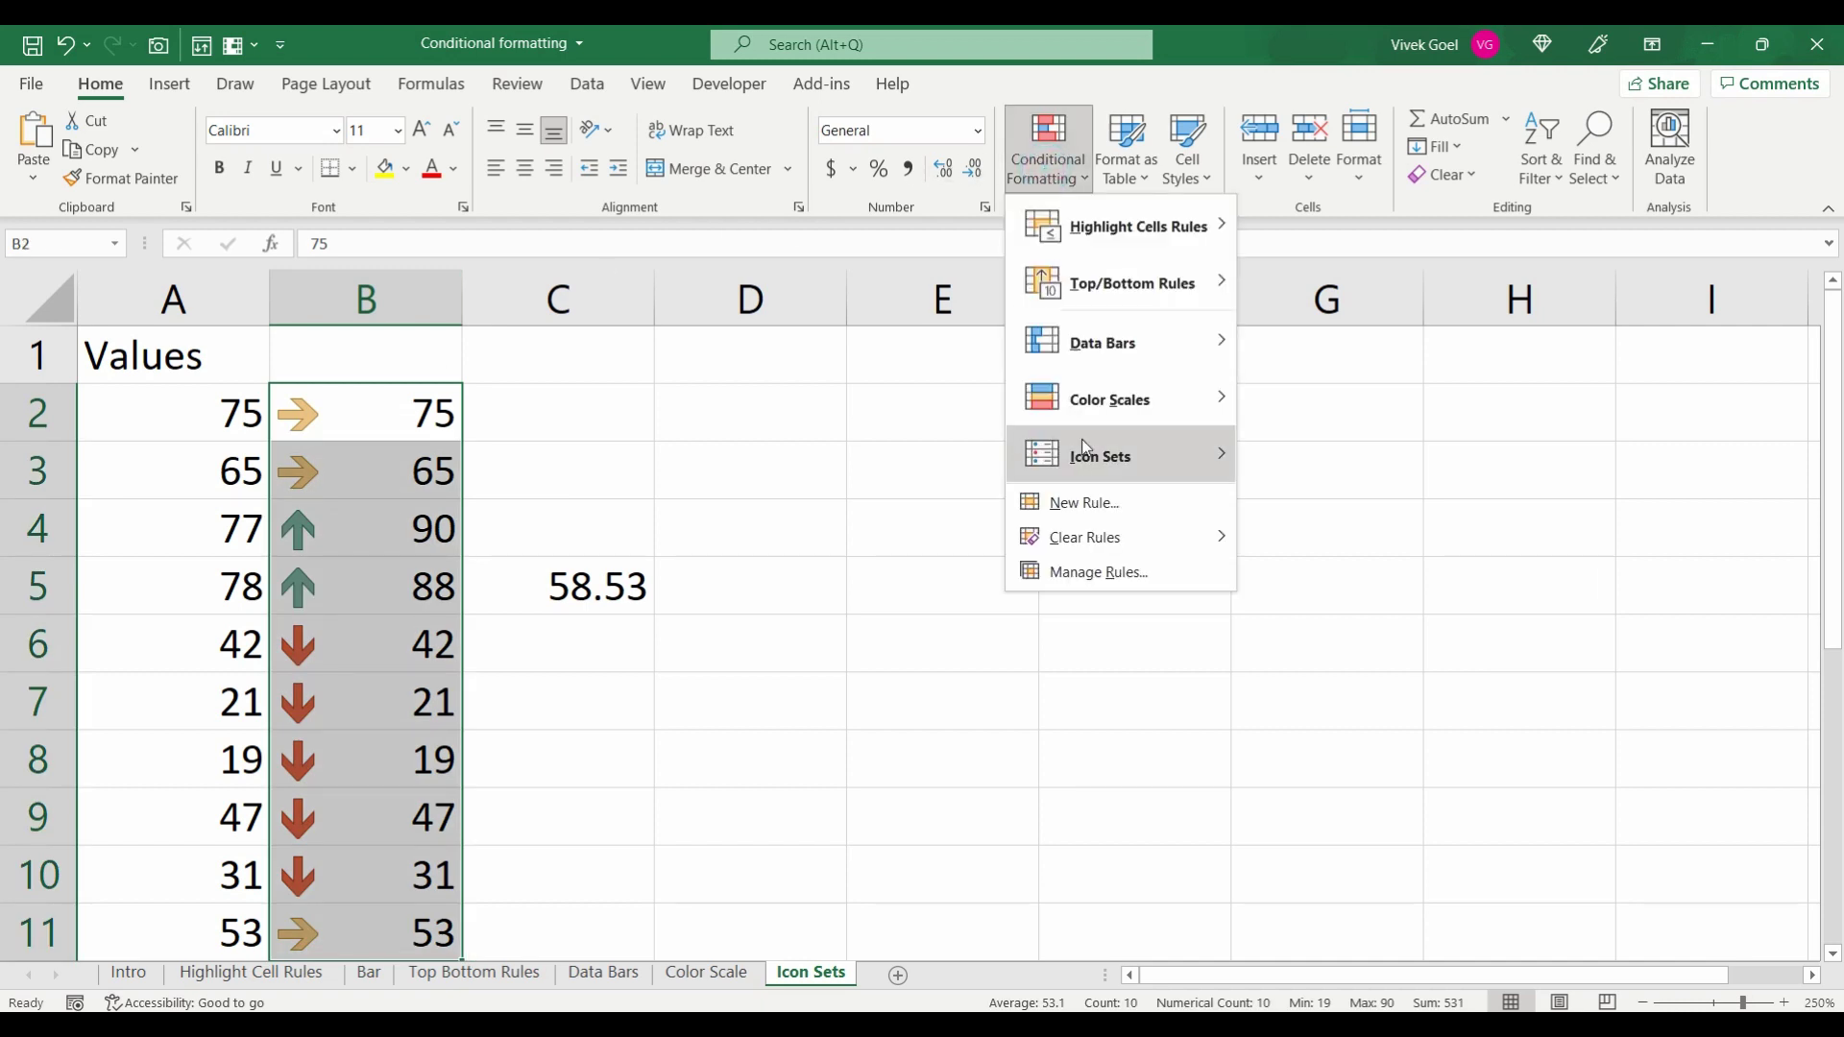
{"action": "left_click", "coordinate": [1114, 571]}
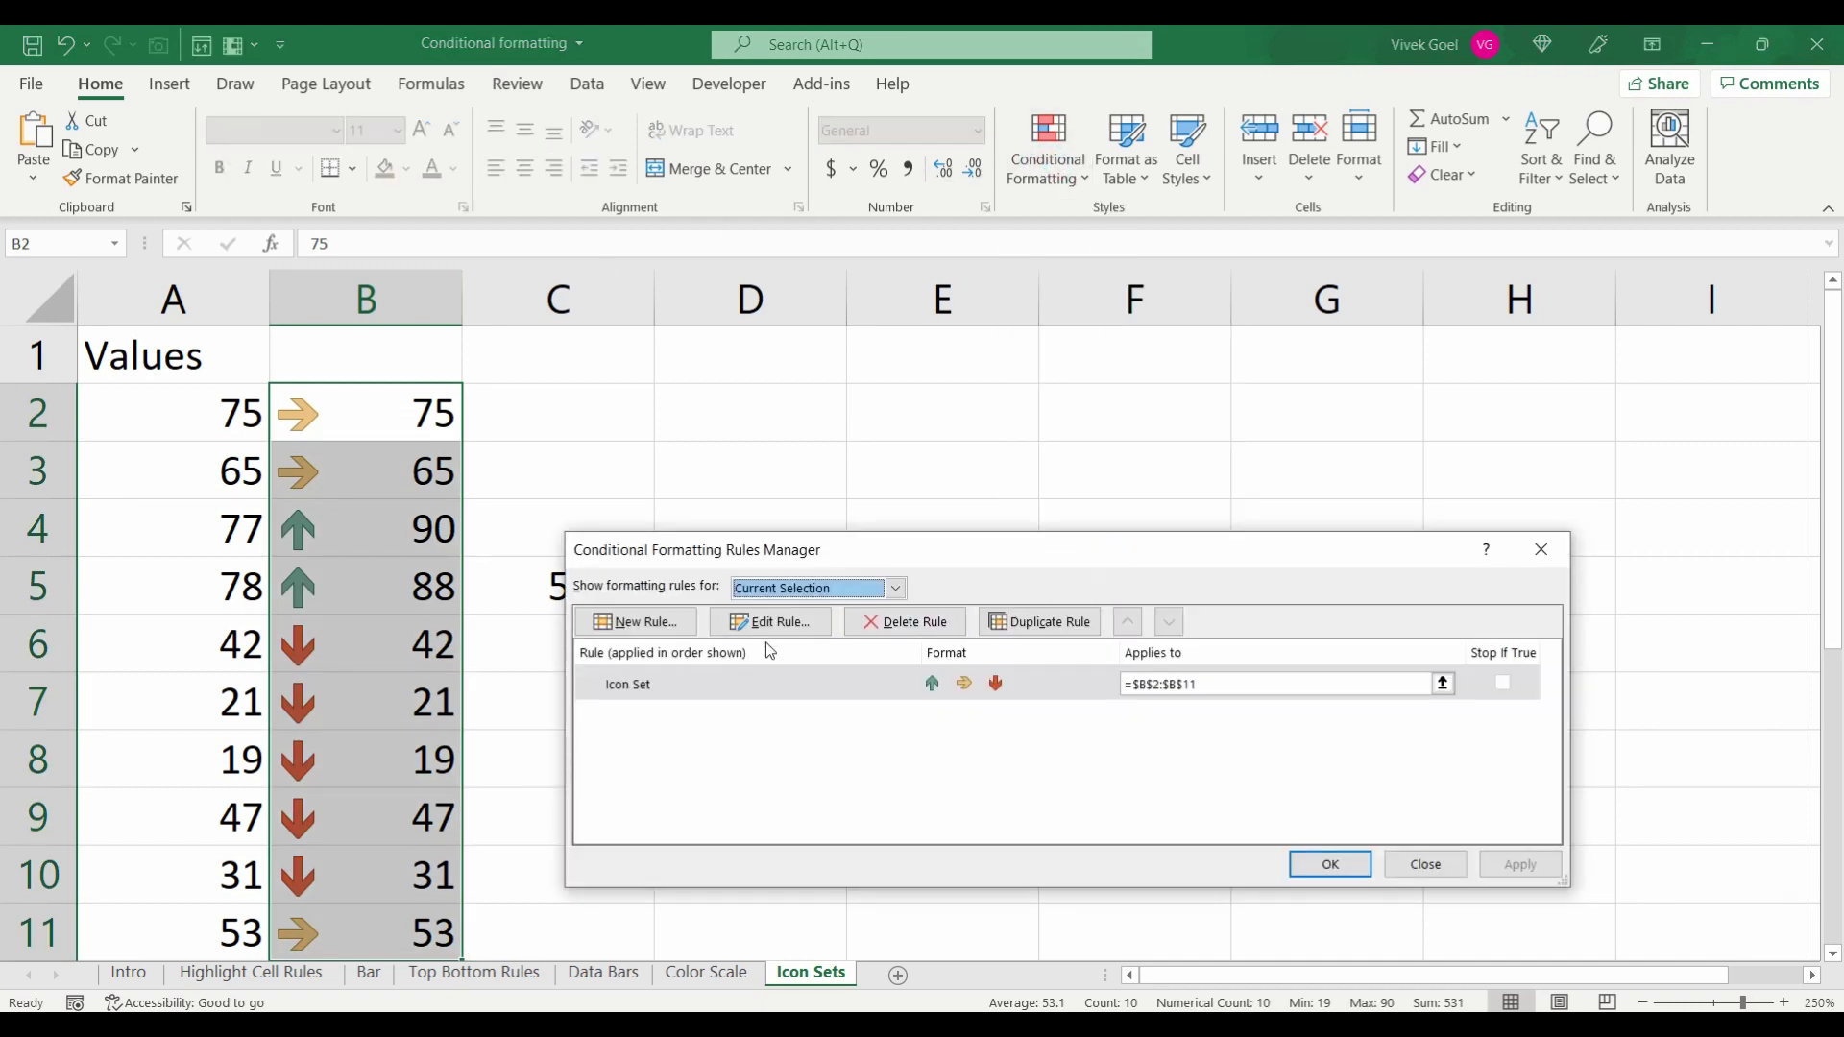
{"action": "left_click", "coordinate": [770, 621]}
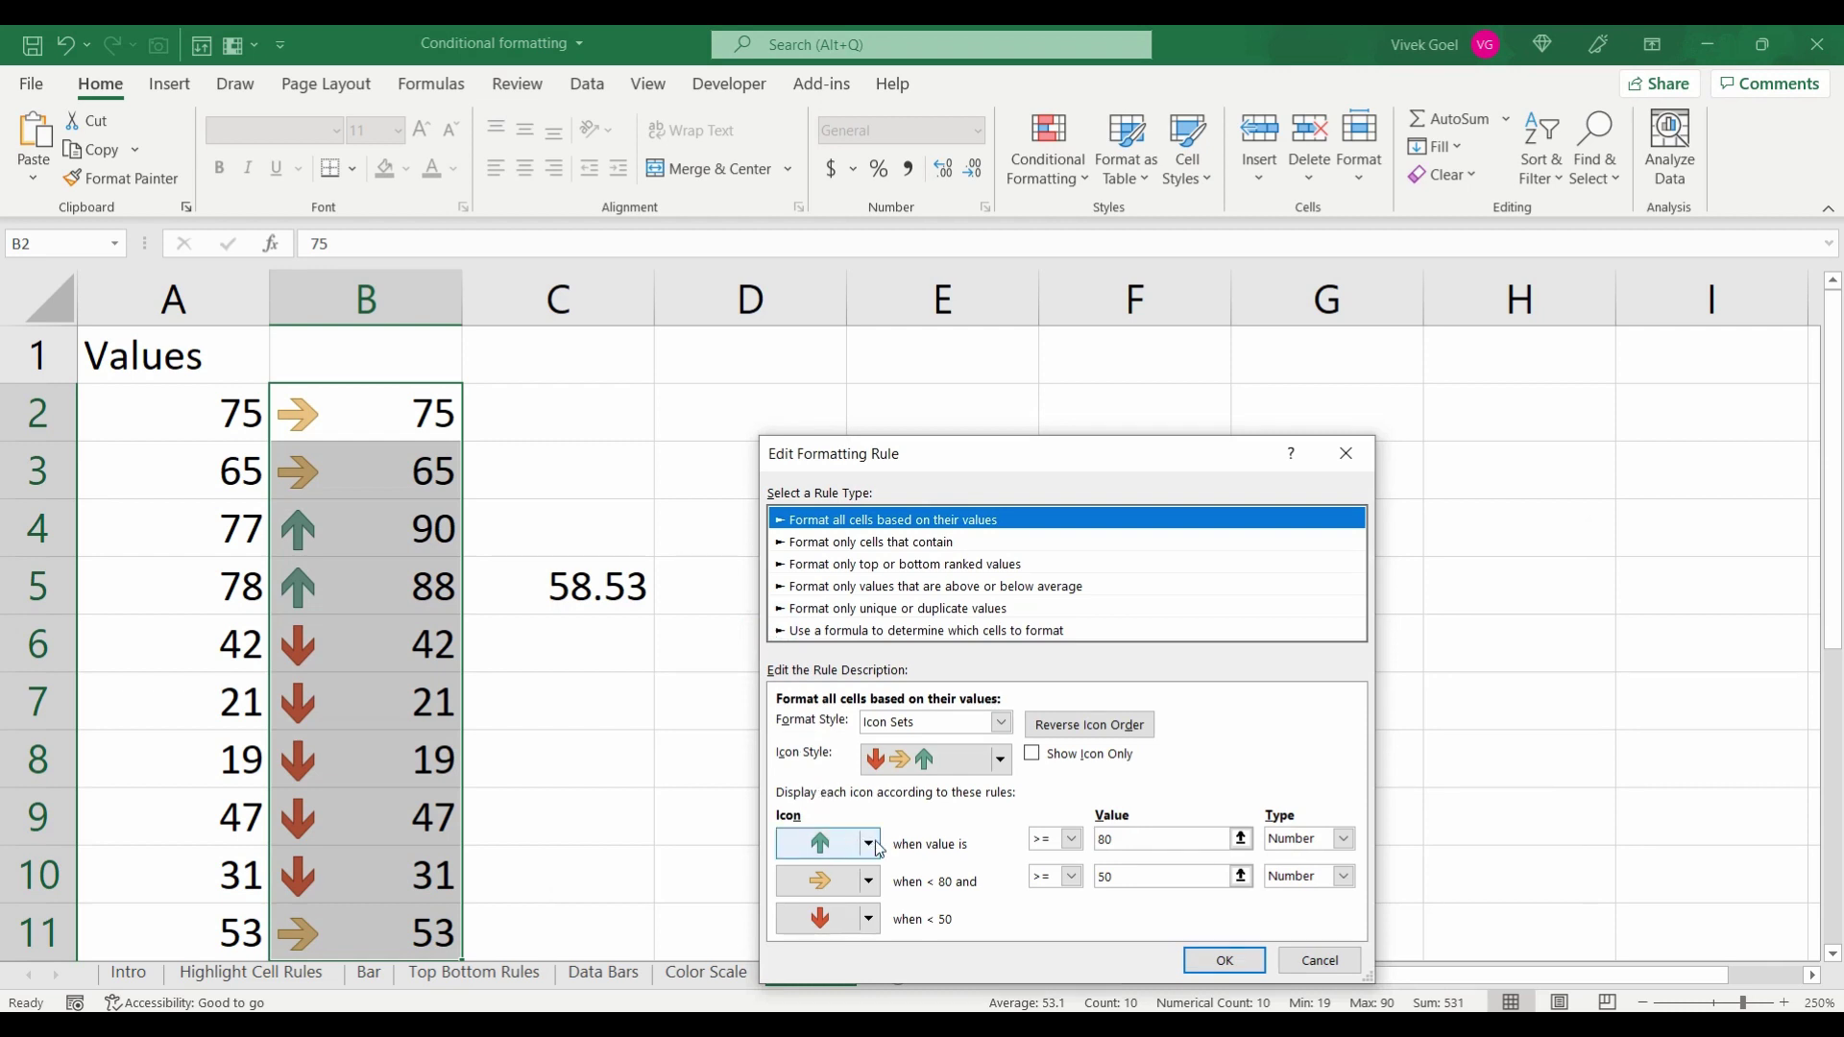
{"action": "left_click", "coordinate": [870, 845]}
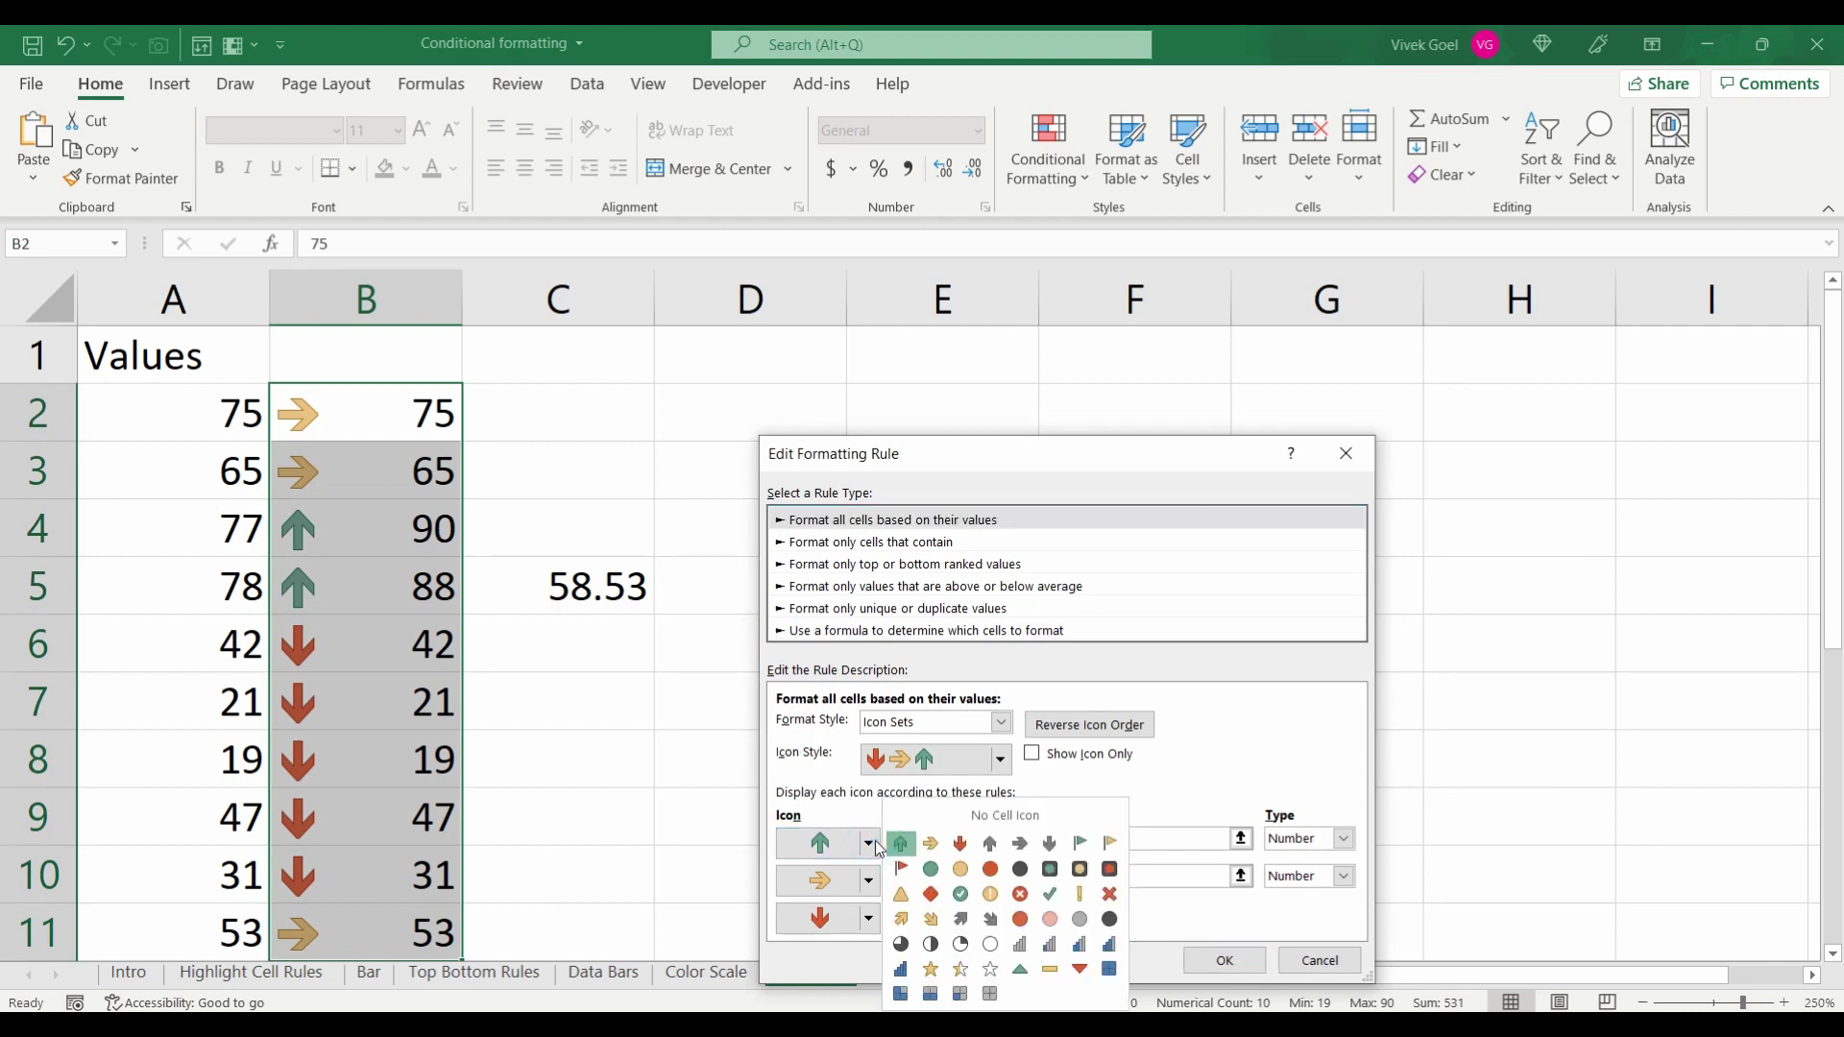
{"action": "left_click", "coordinate": [986, 818]}
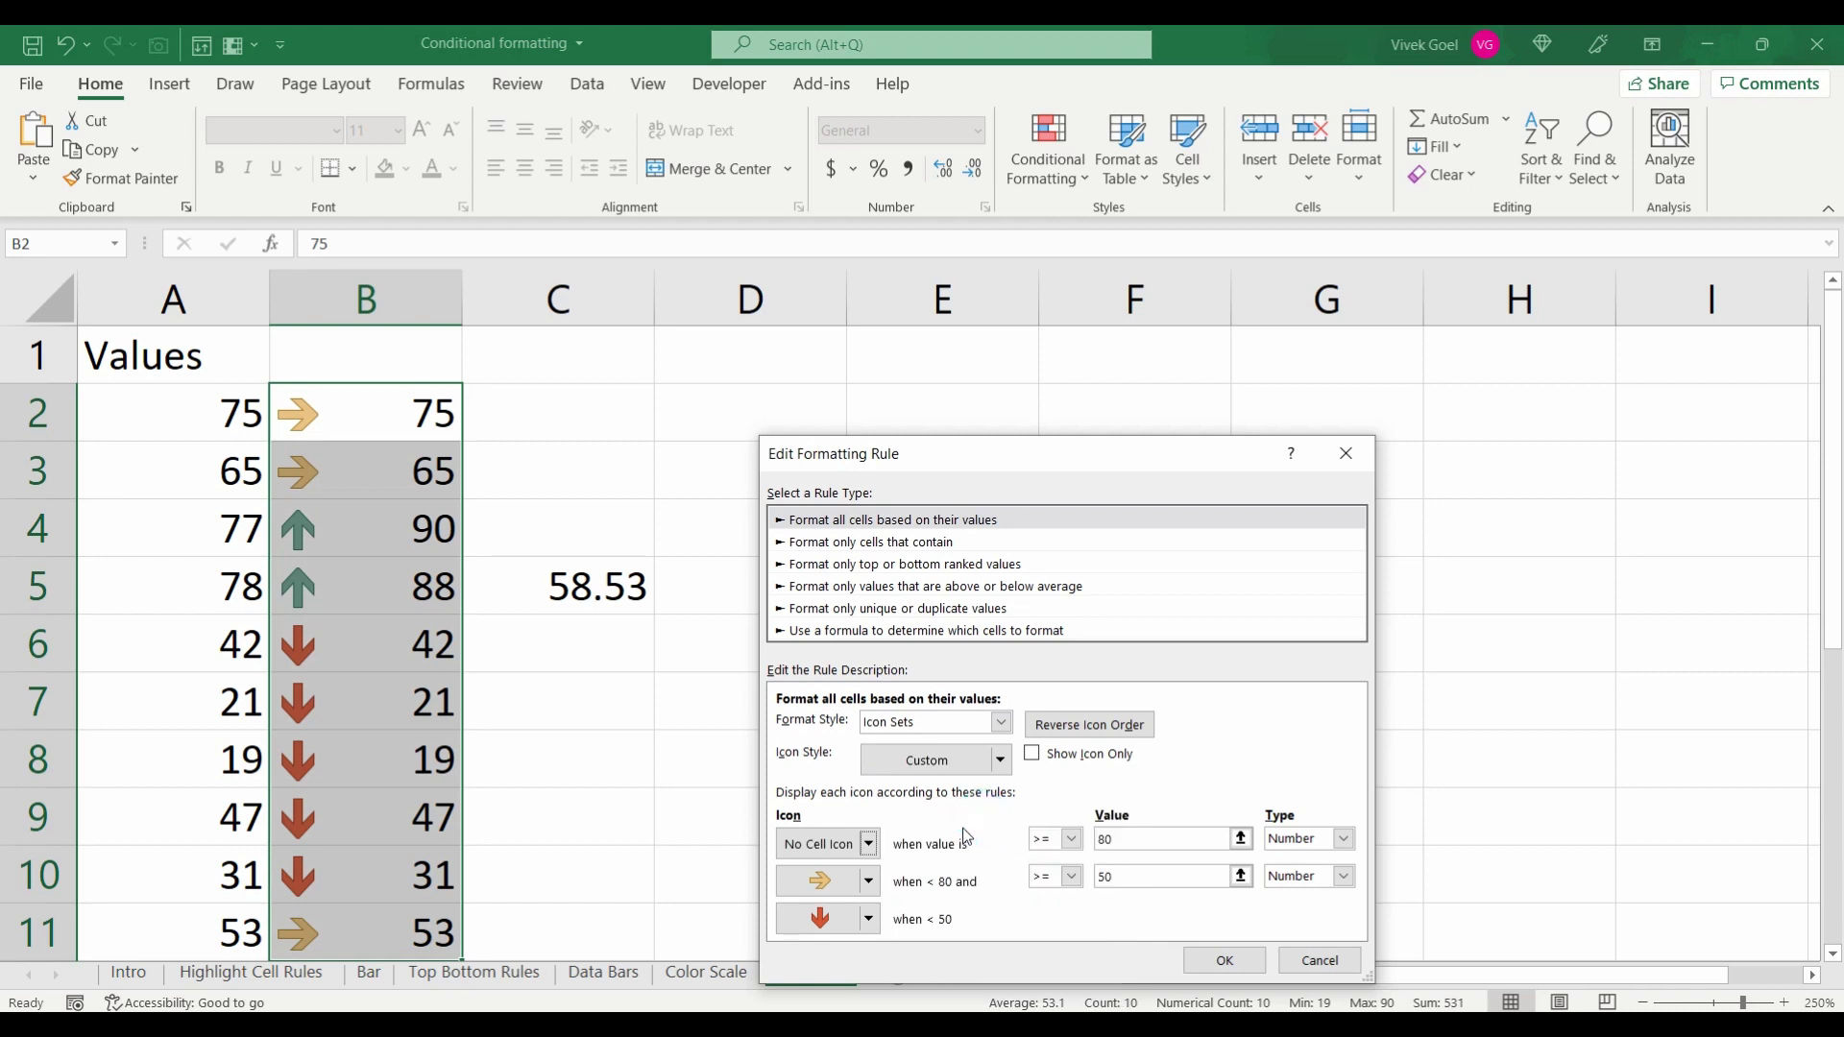
{"action": "left_click", "coordinate": [868, 878]}
{"action": "left_click", "coordinate": [995, 818]}
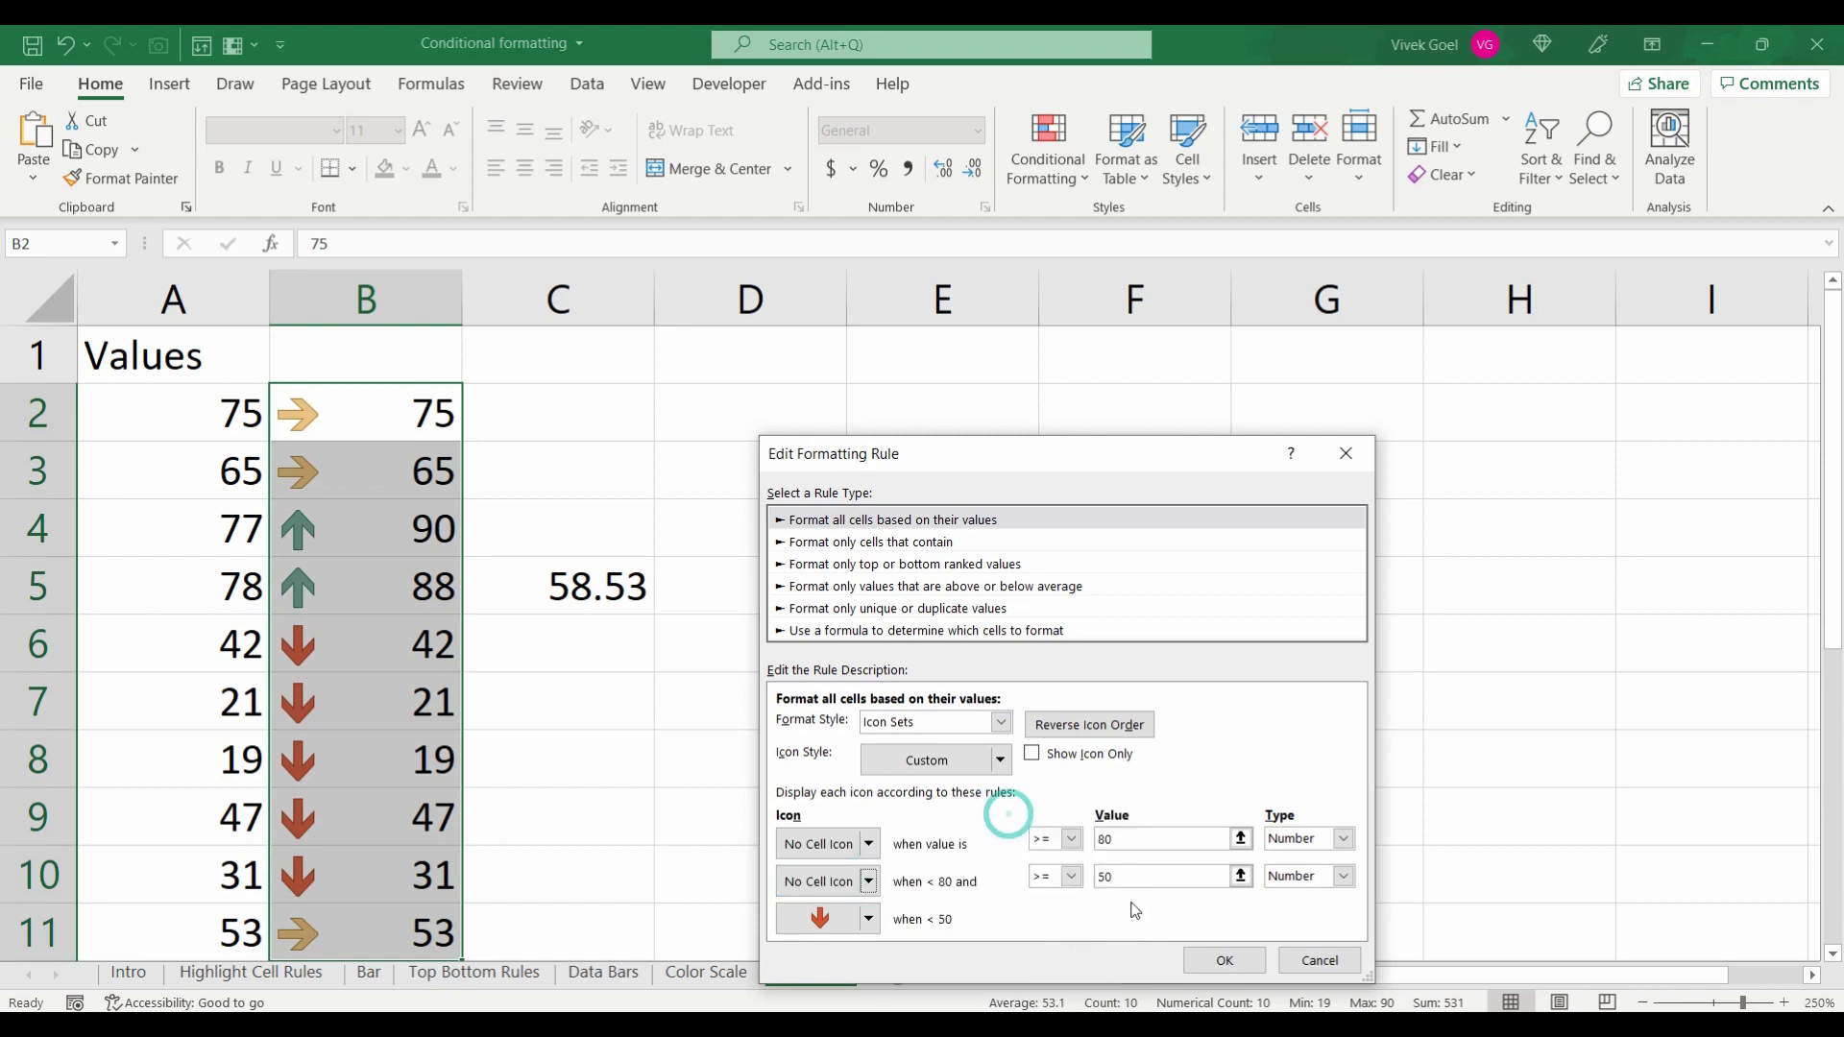
{"action": "left_click", "coordinate": [1225, 962]}
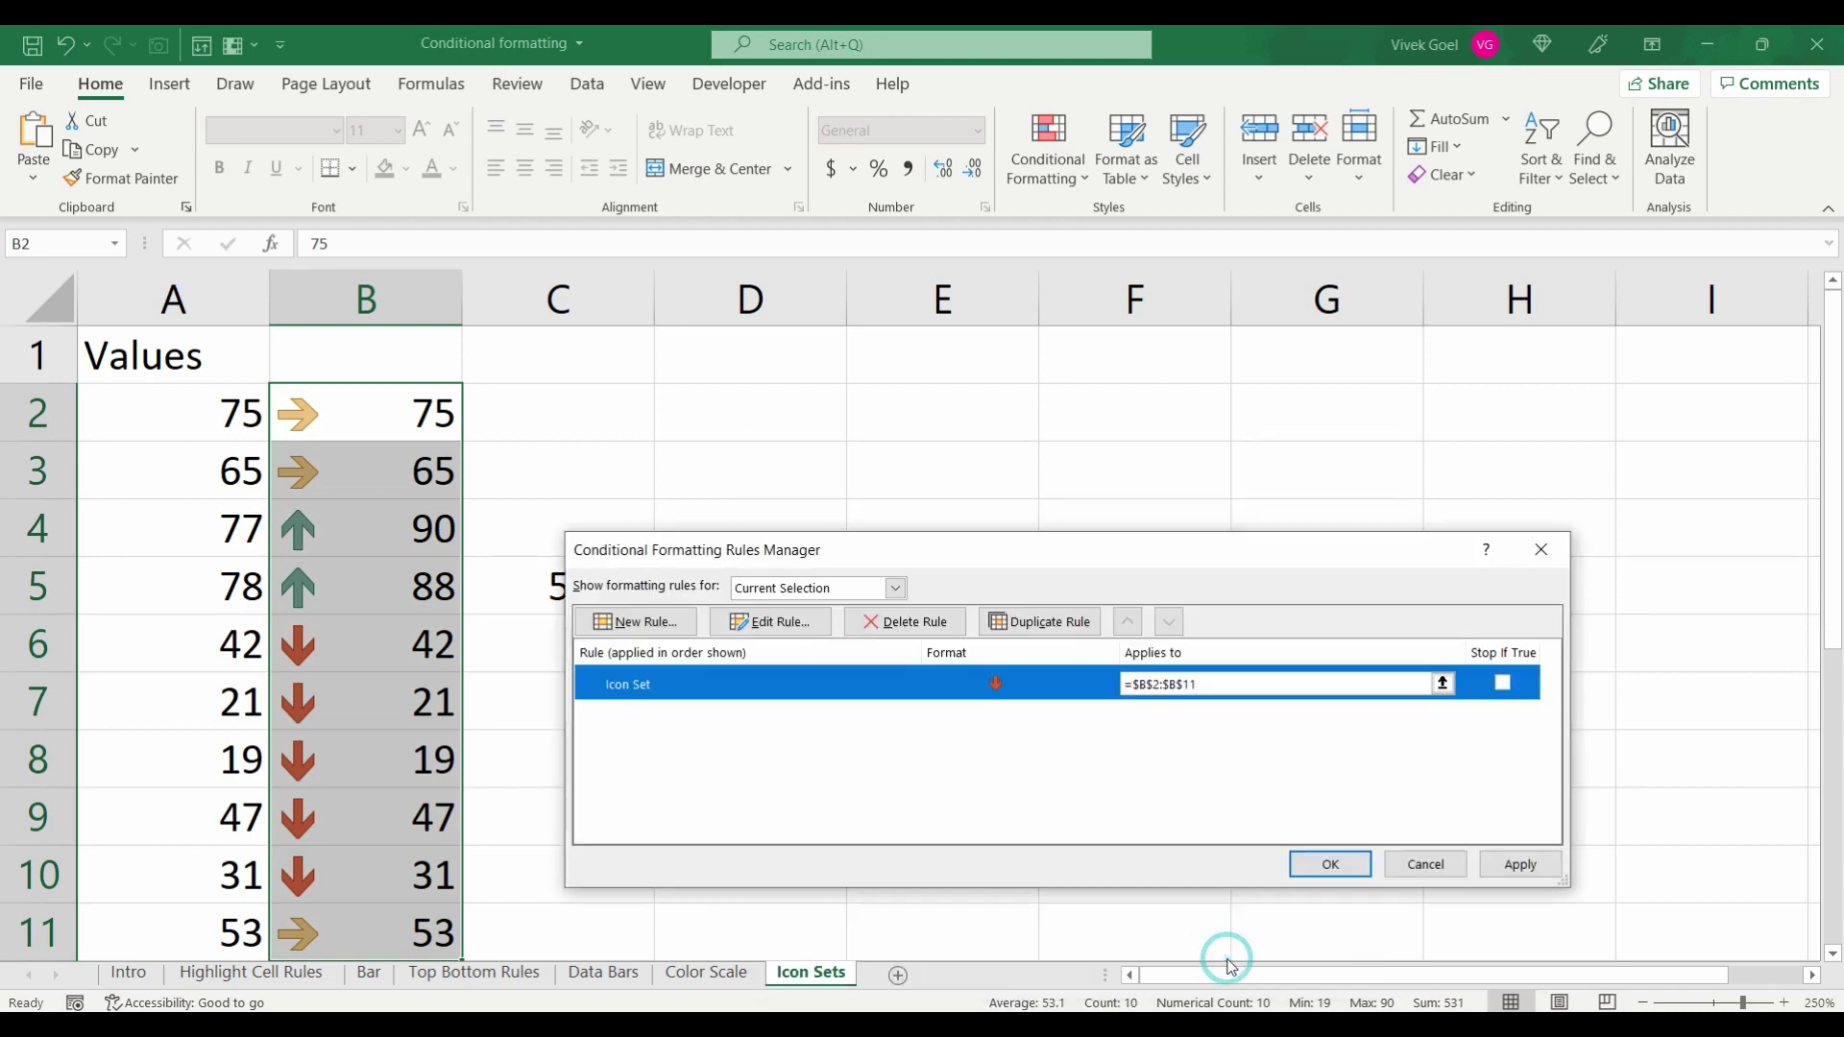
{"action": "left_click", "coordinate": [1490, 867]}
{"action": "left_click", "coordinate": [1332, 863]}
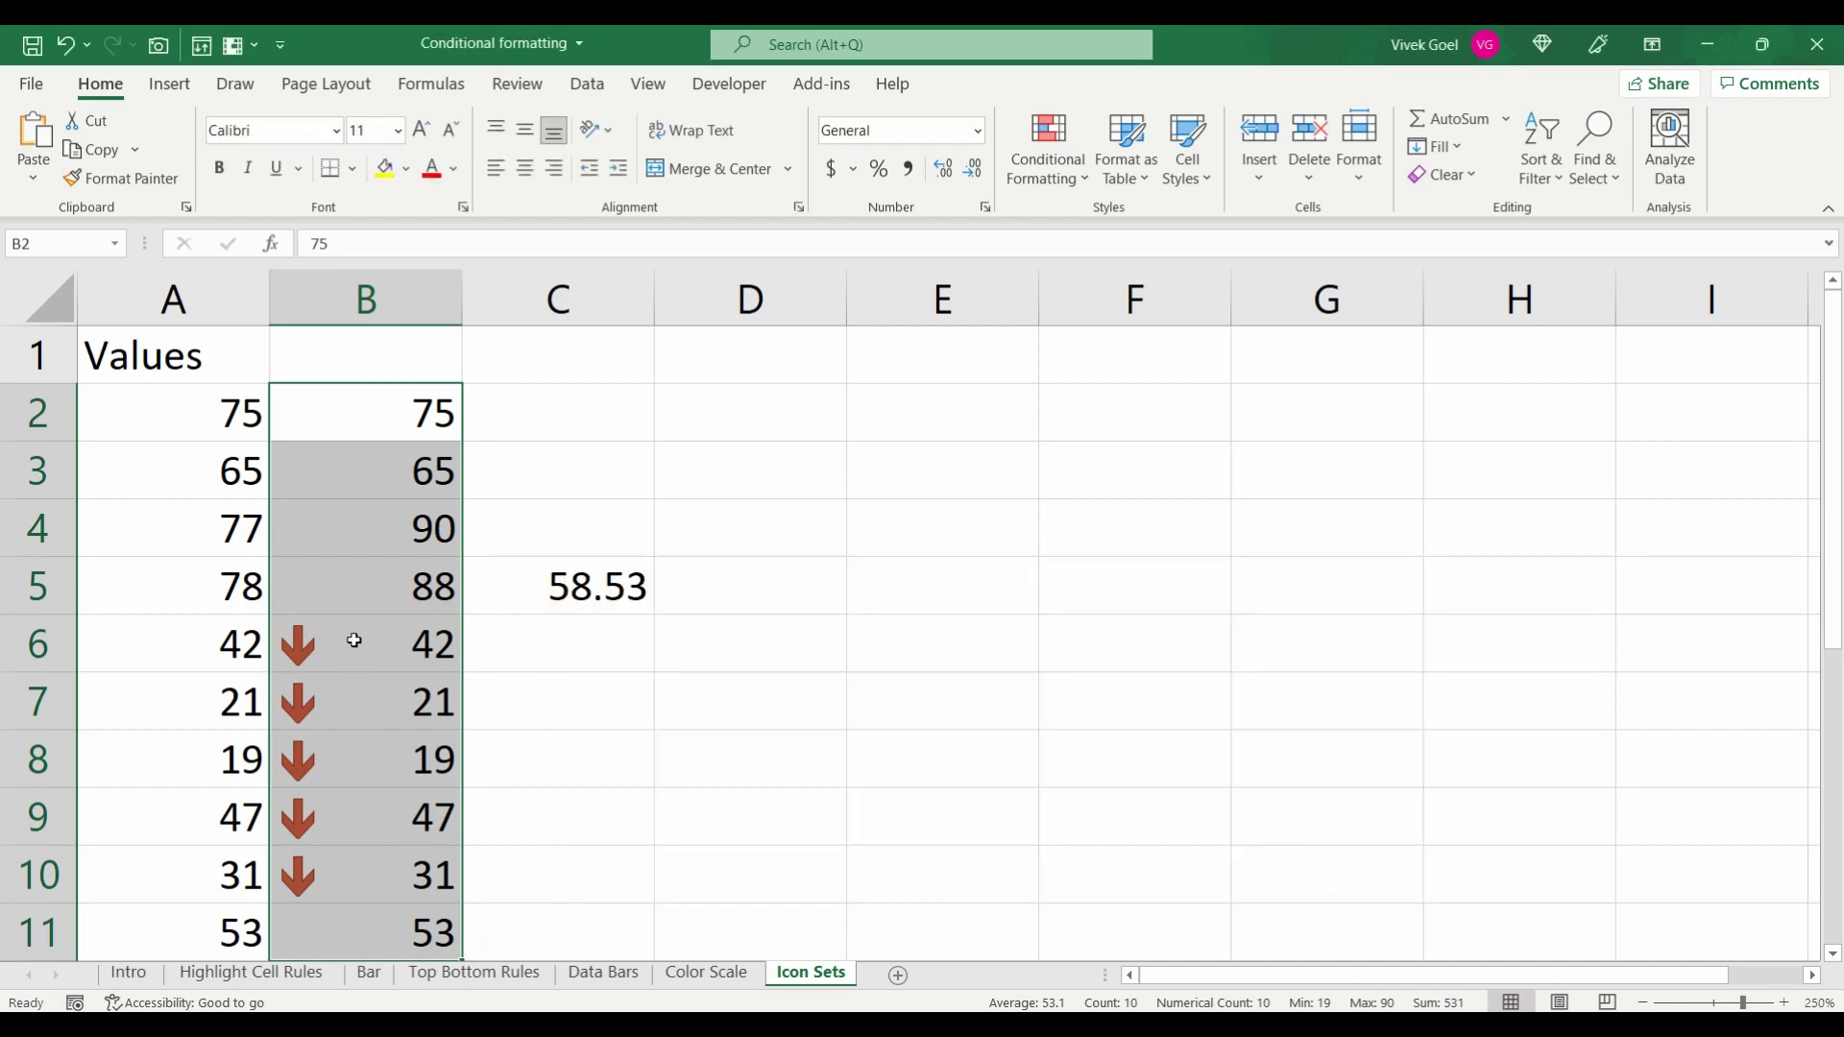
{"action": "left_click", "coordinate": [354, 640]}
{"action": "key", "text": "Down"}
{"action": "key", "text": "Down"}
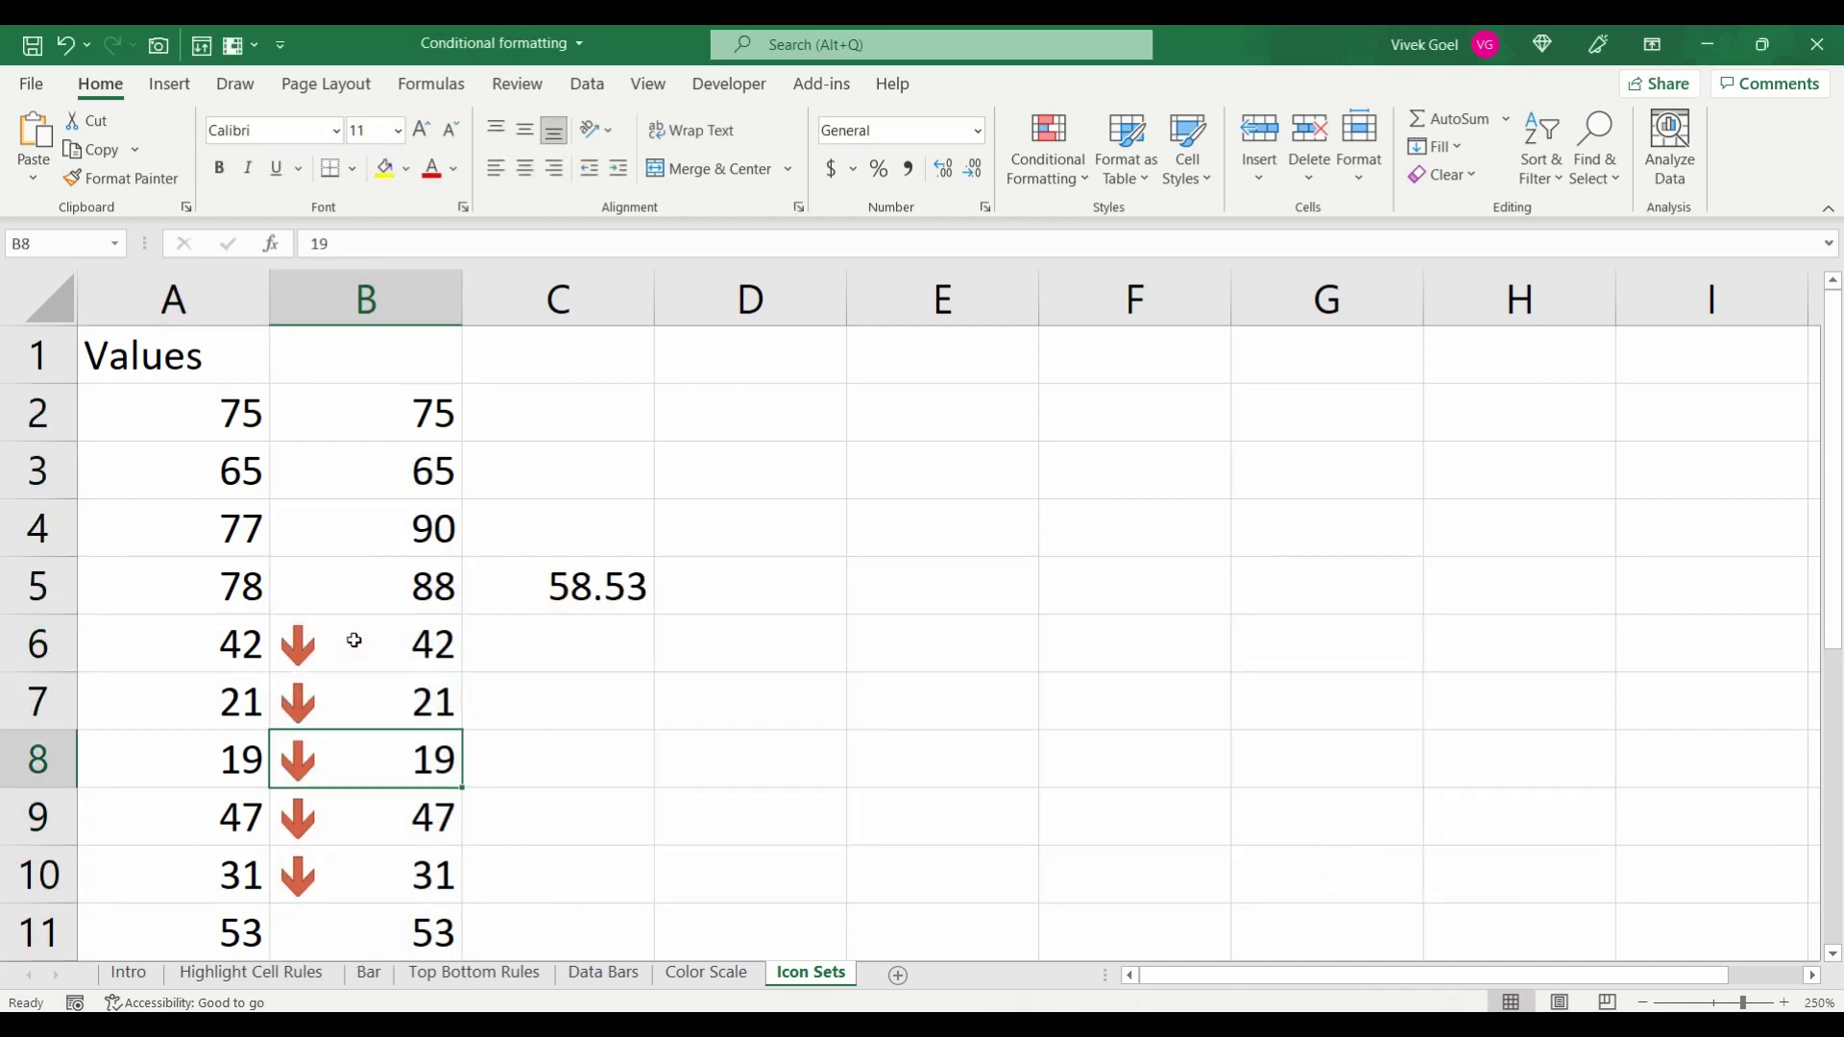
{"action": "key", "text": "Down"}
{"action": "key", "text": "Down"}
{"action": "key", "text": "Down"}
{"action": "key", "text": "Down"}
{"action": "key", "text": "Up"}
{"action": "key", "text": "Up"}
{"action": "key", "text": "Up"}
{"action": "key", "text": "Up"}
{"action": "key", "text": "Up"}
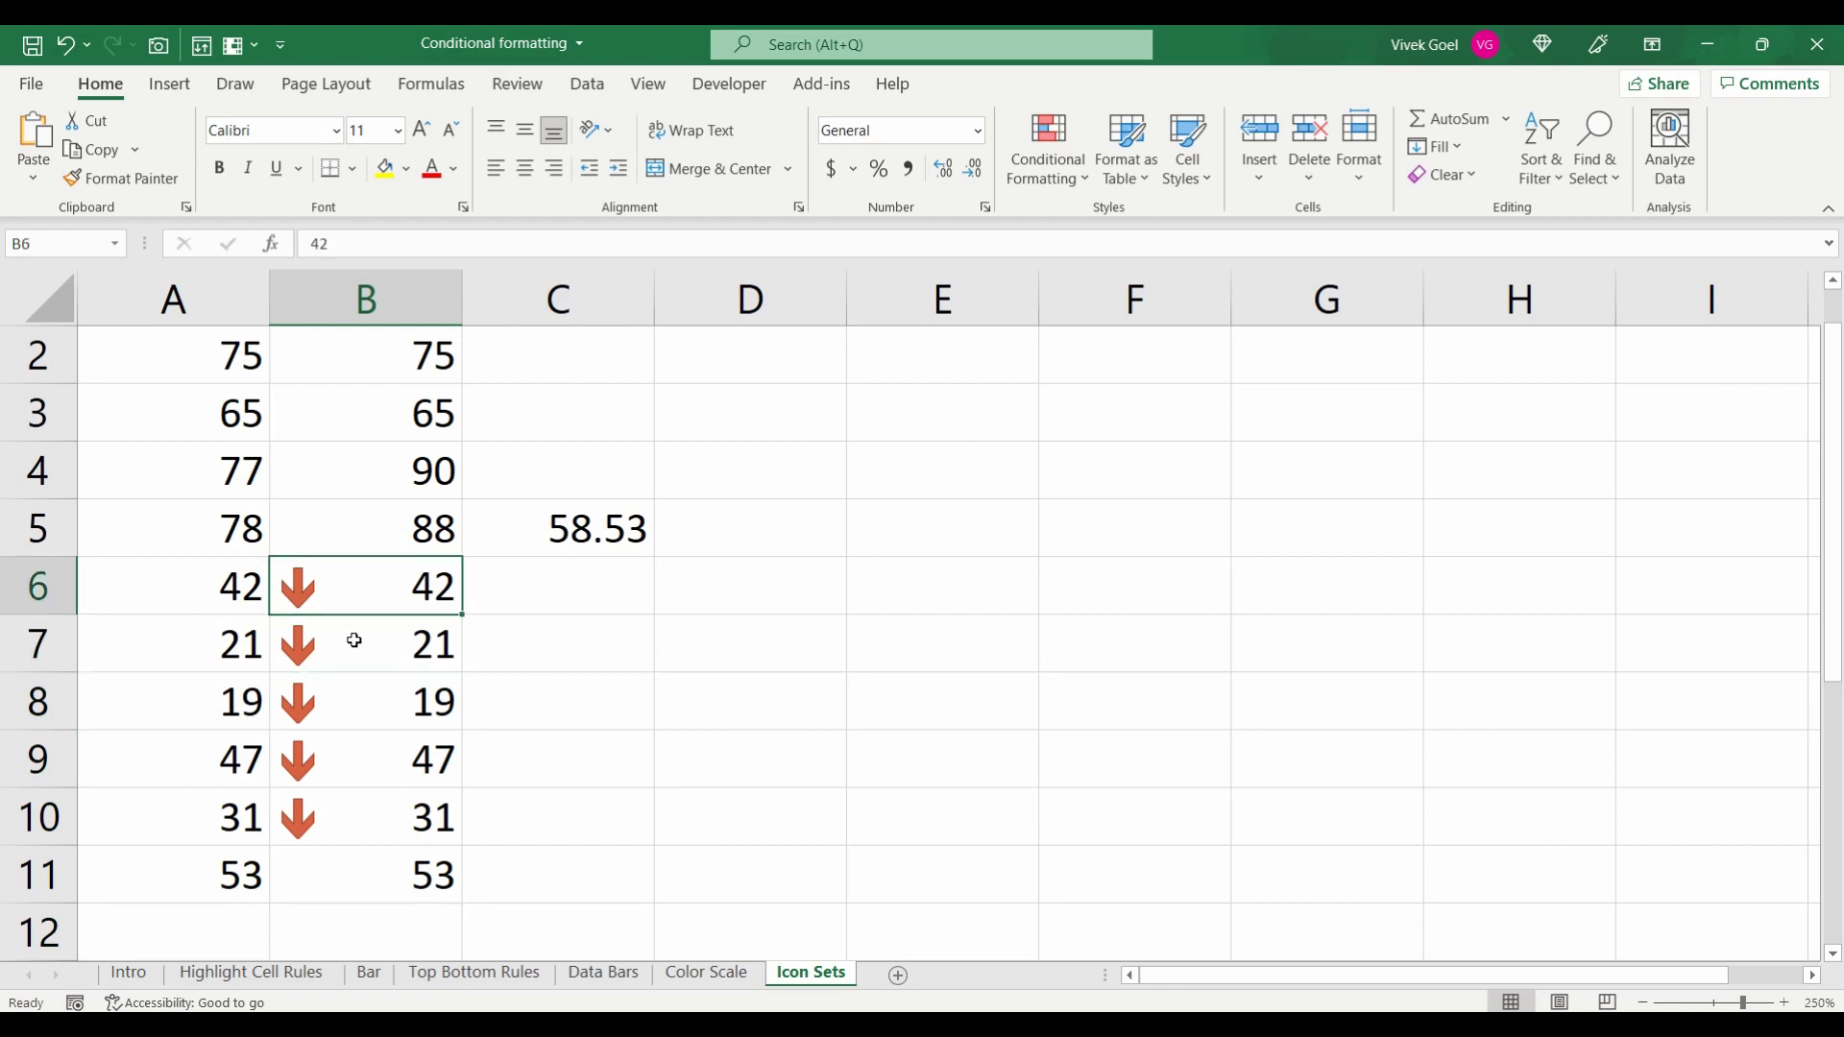
{"action": "key", "text": "Left"}
{"action": "key", "text": "Up"}
{"action": "key", "text": "Up"}
{"action": "key", "text": "Up"}
{"action": "key", "text": "Up"}
{"action": "key", "text": "Right"}
{"action": "key", "text": "Down"}
{"action": "key", "text": "Down"}
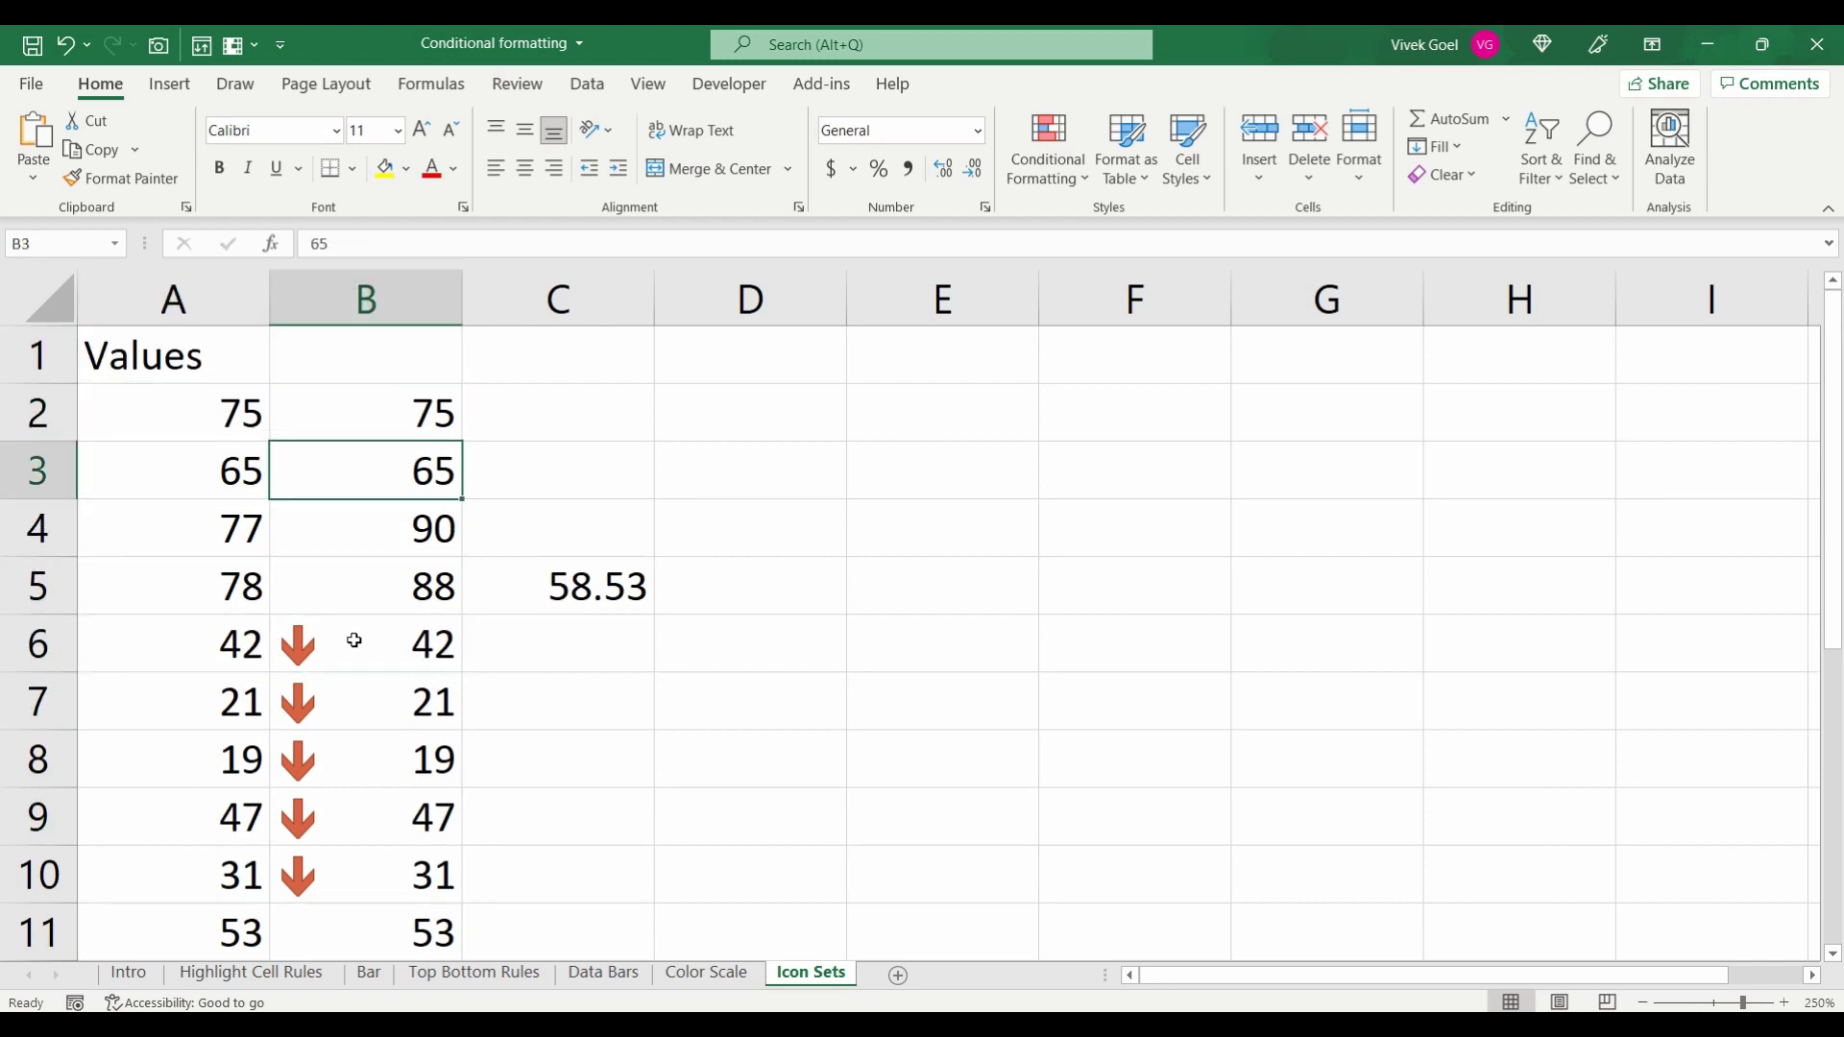
{"action": "key", "text": "Down"}
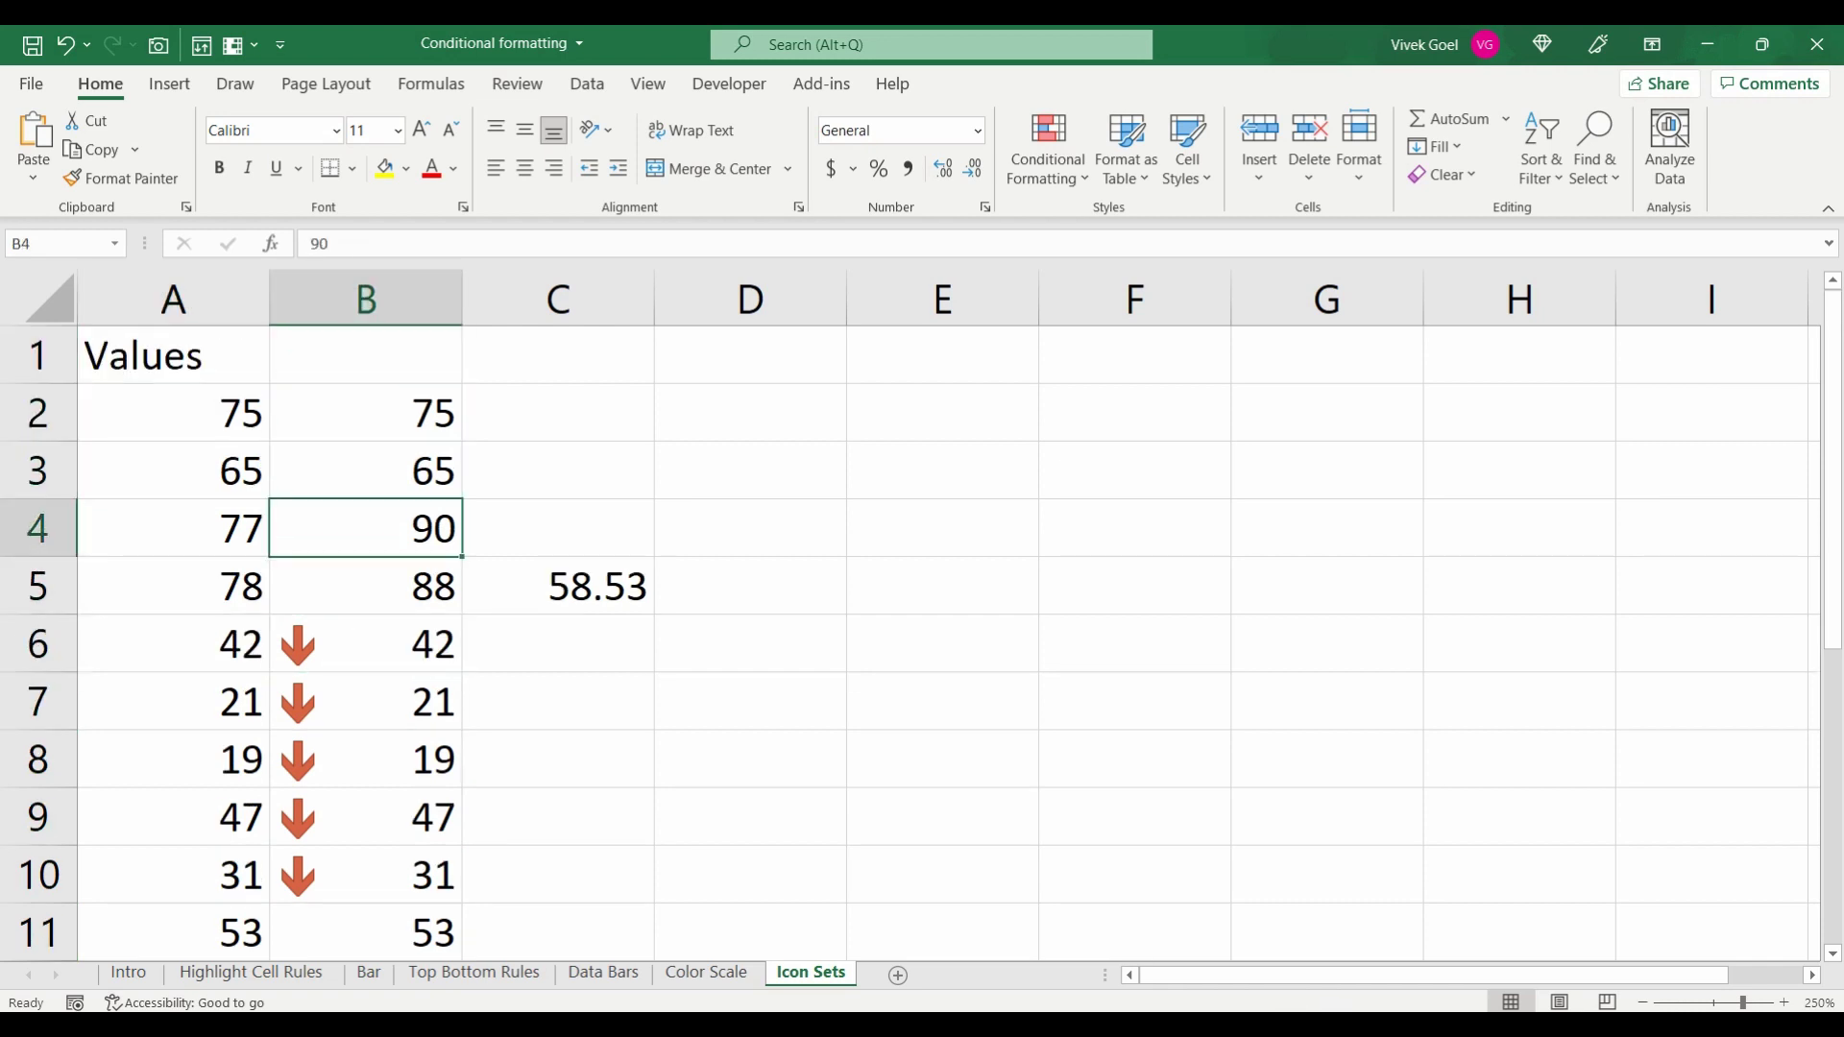